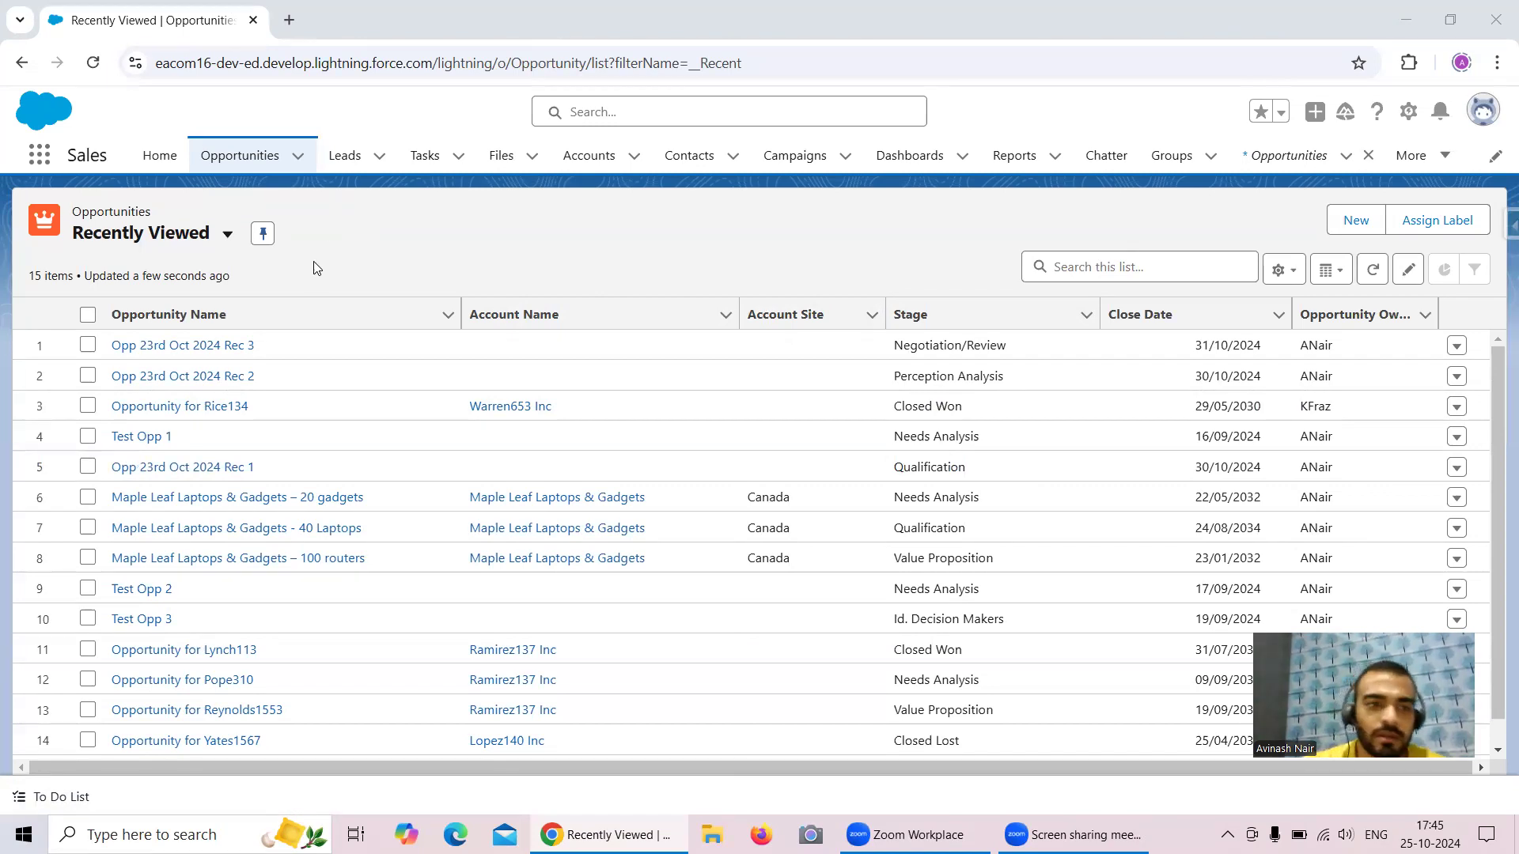
- Open Analytics Studio, browse its items, and open Data Manager, reloading it so the Jobs Monitor loads
click(39, 155)
click(114, 311)
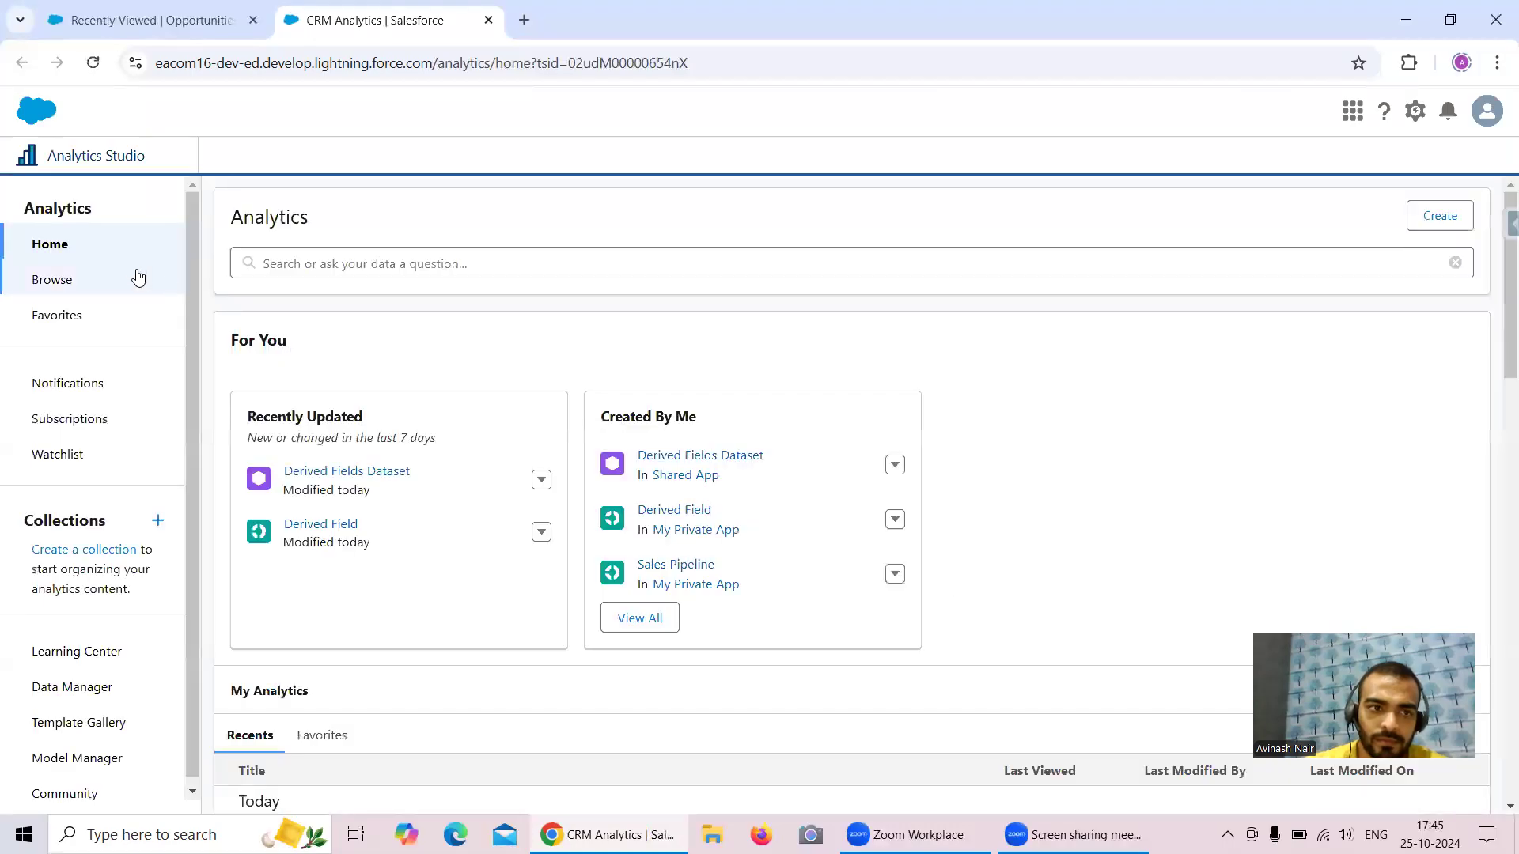
click(98, 286)
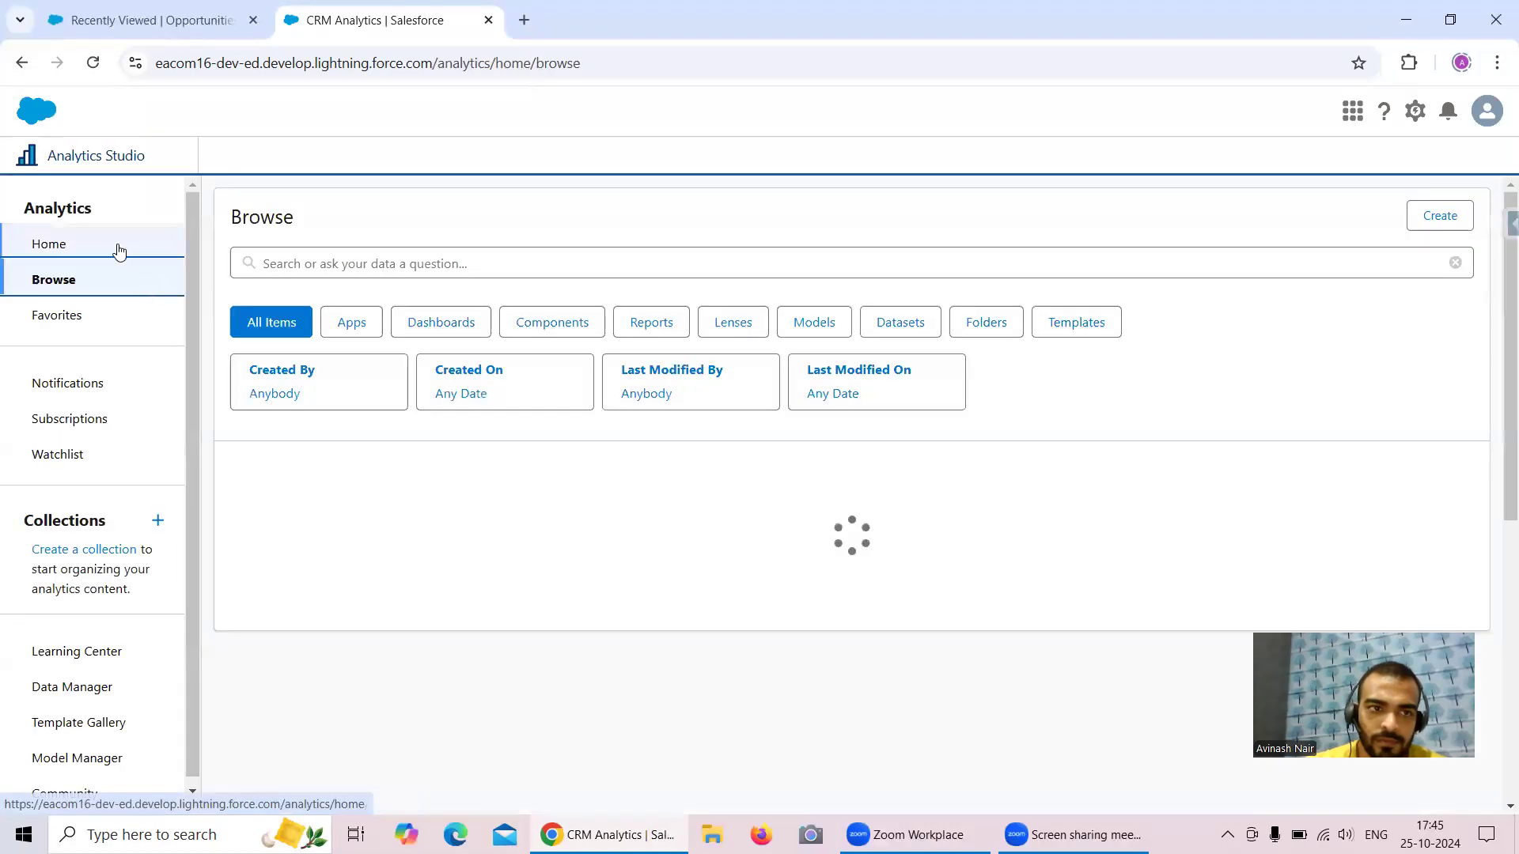
click(95, 686)
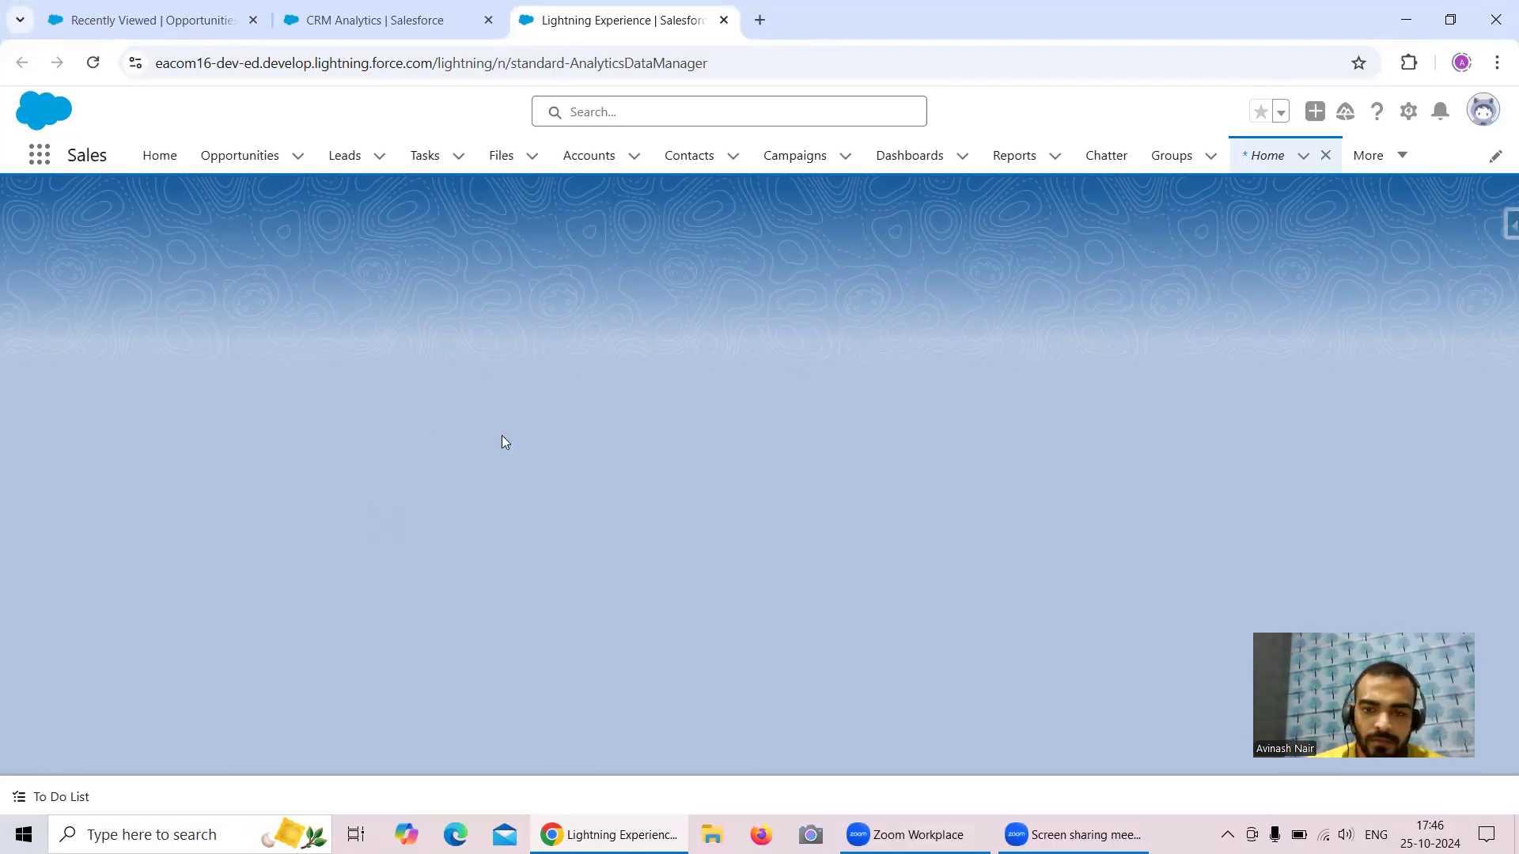
click(356, 22)
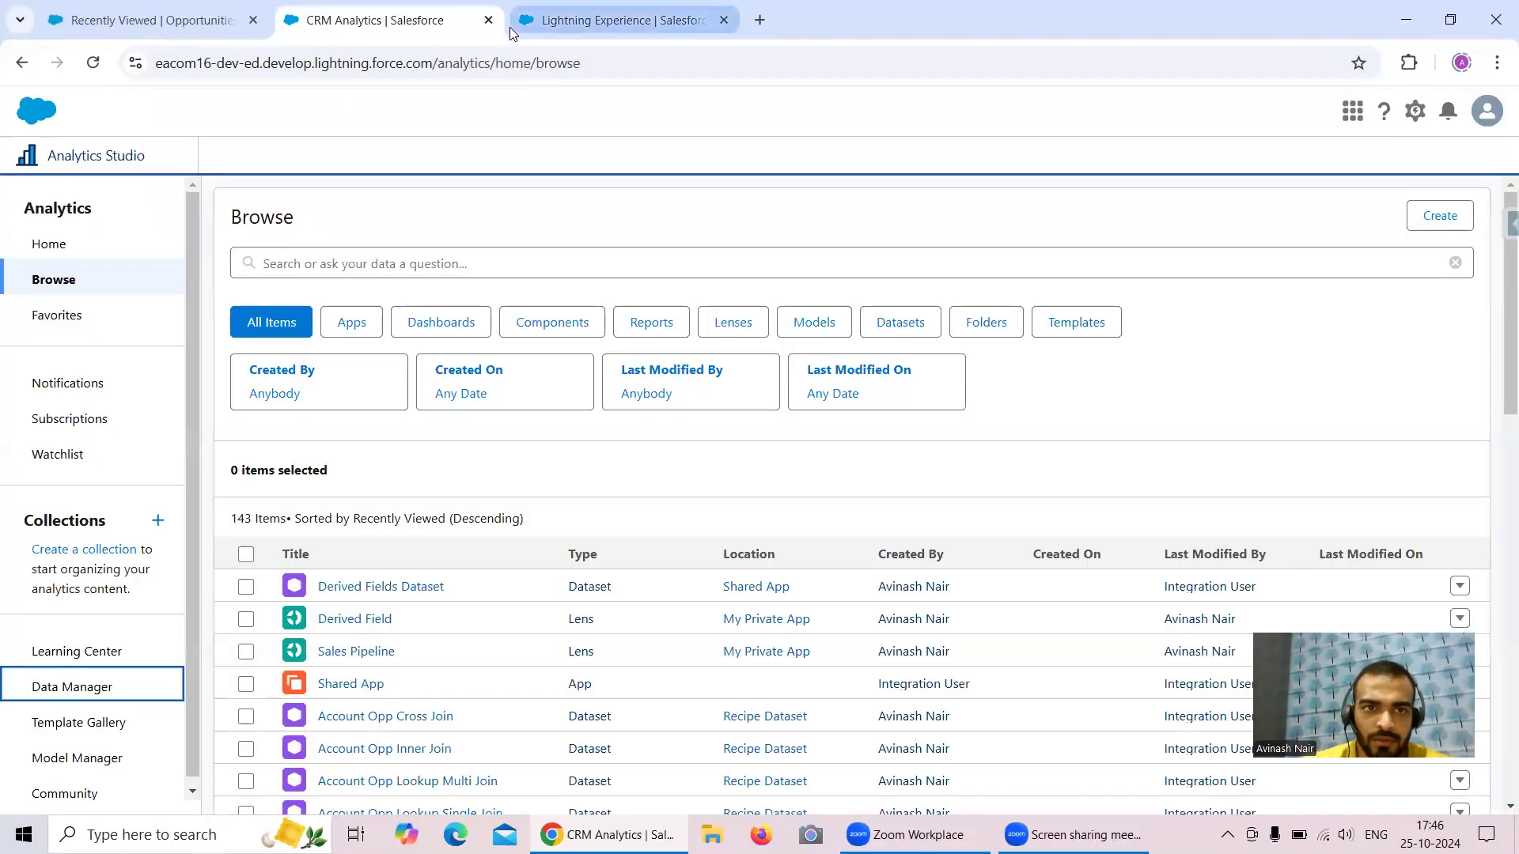
click(529, 25)
click(93, 63)
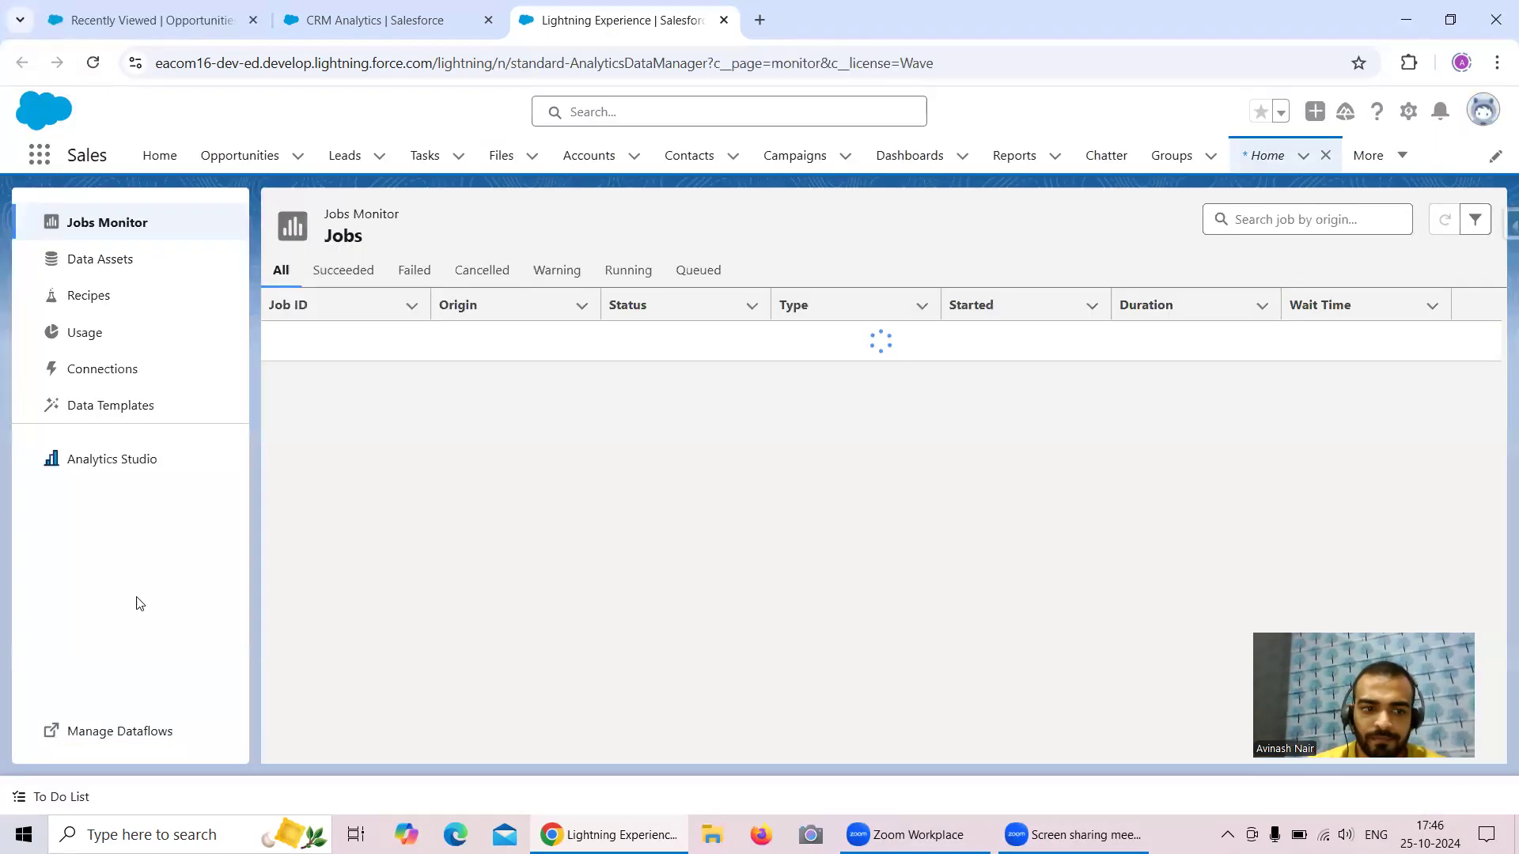
- Open the Free Session 6 dataflow from the Data Manager's list of dataflows
click(102, 733)
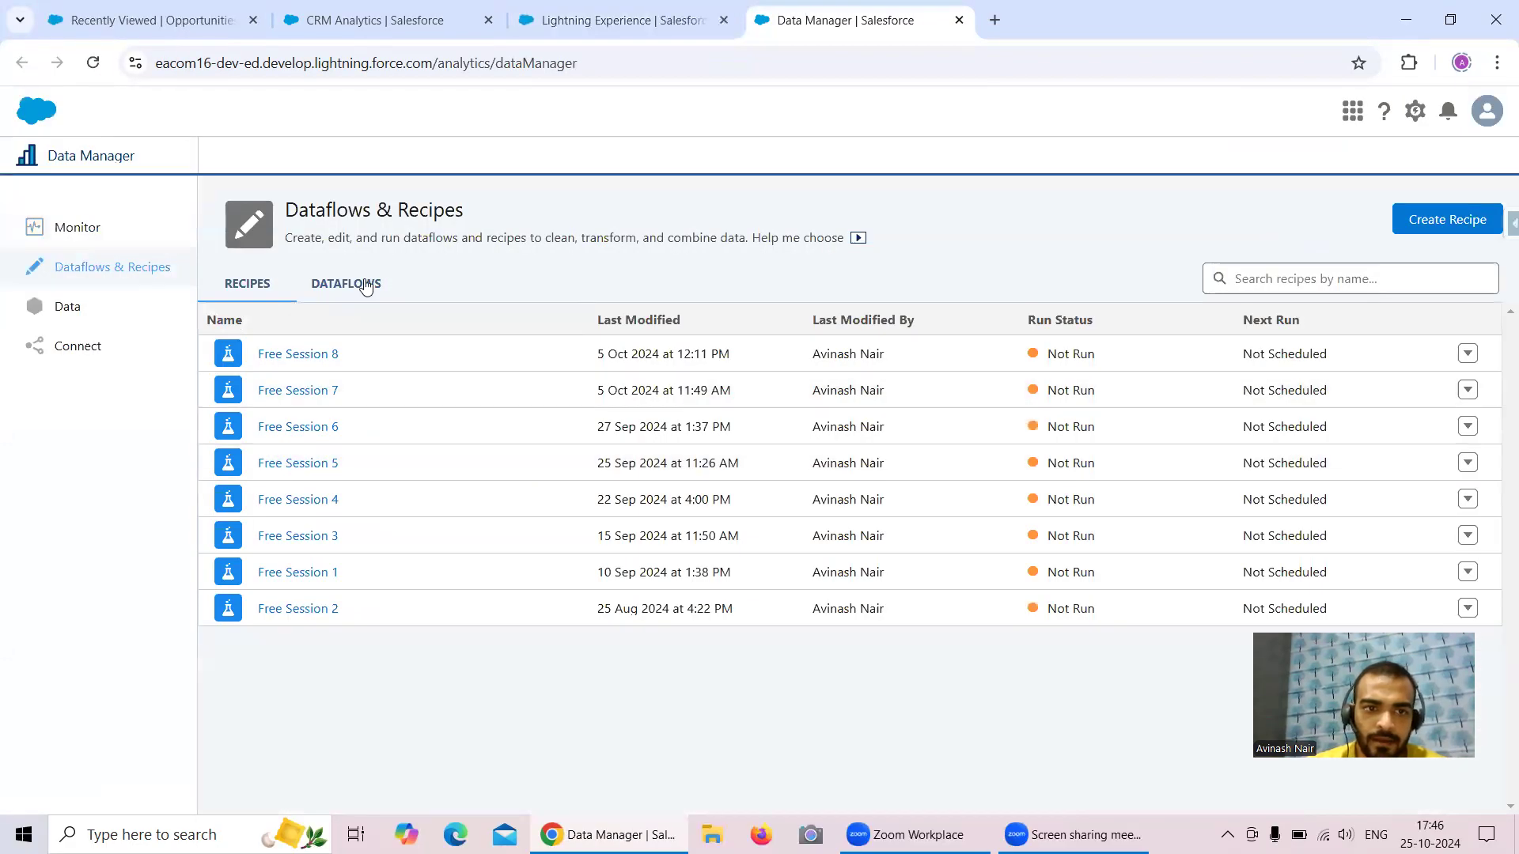
click(363, 284)
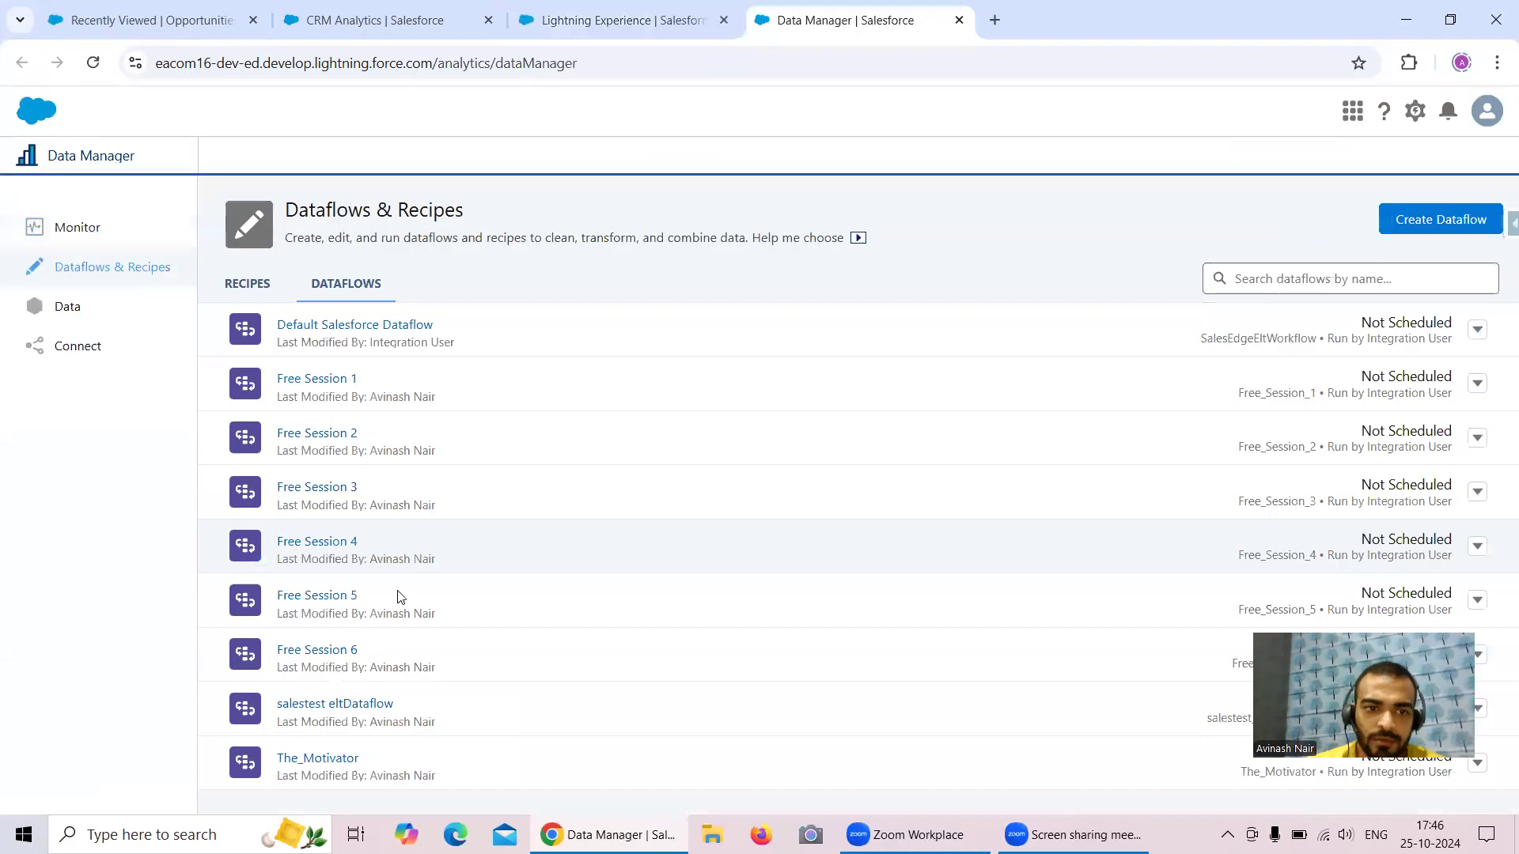
click(329, 653)
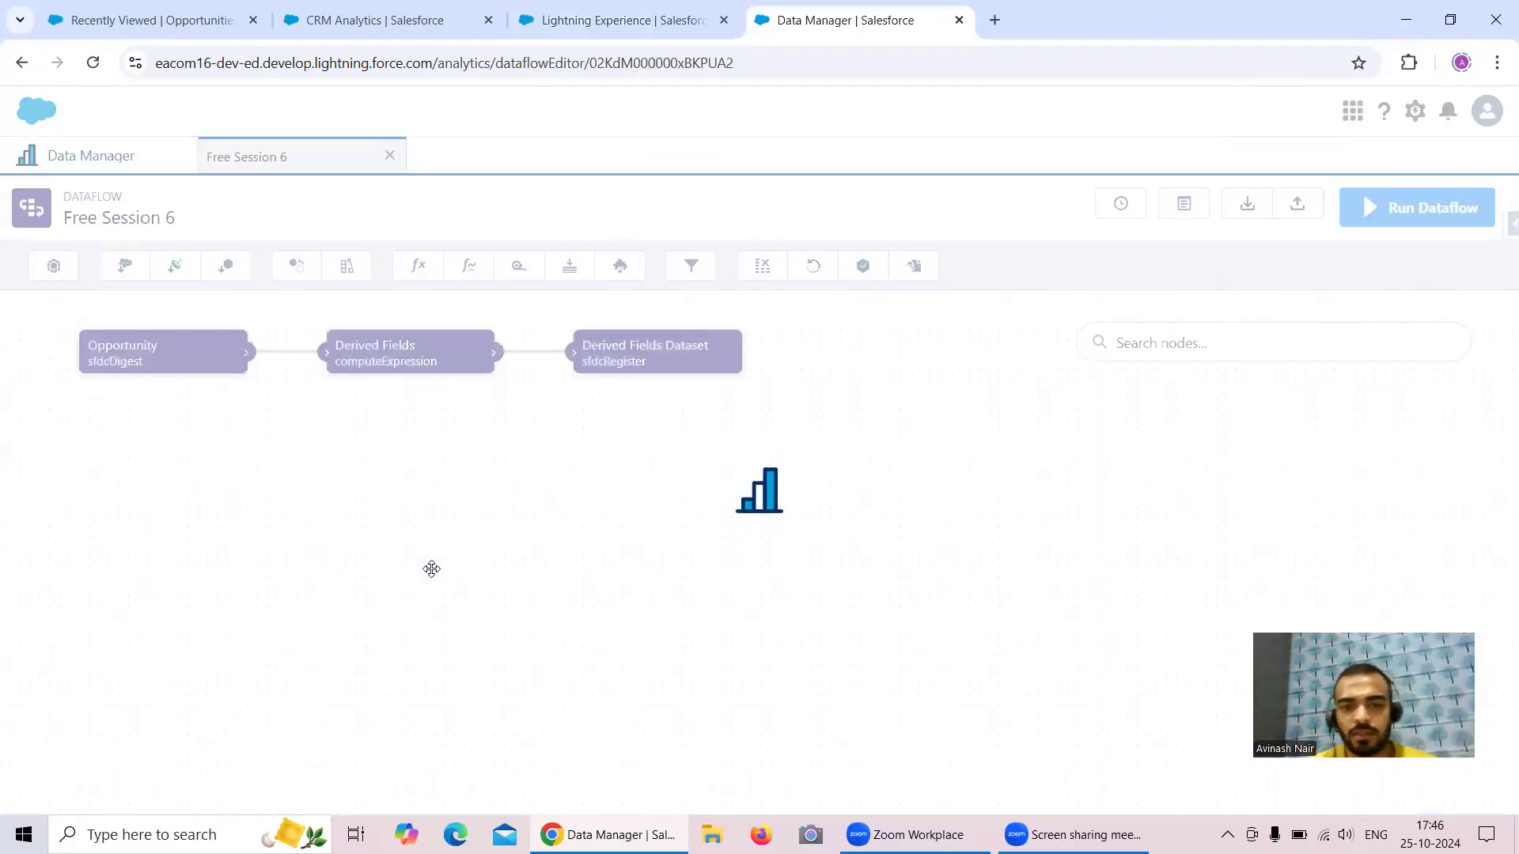
click(401, 348)
- Return to the opportunities list in Sales and open the details of Opp 23rd Oct 2024 Rec 3
click(118, 19)
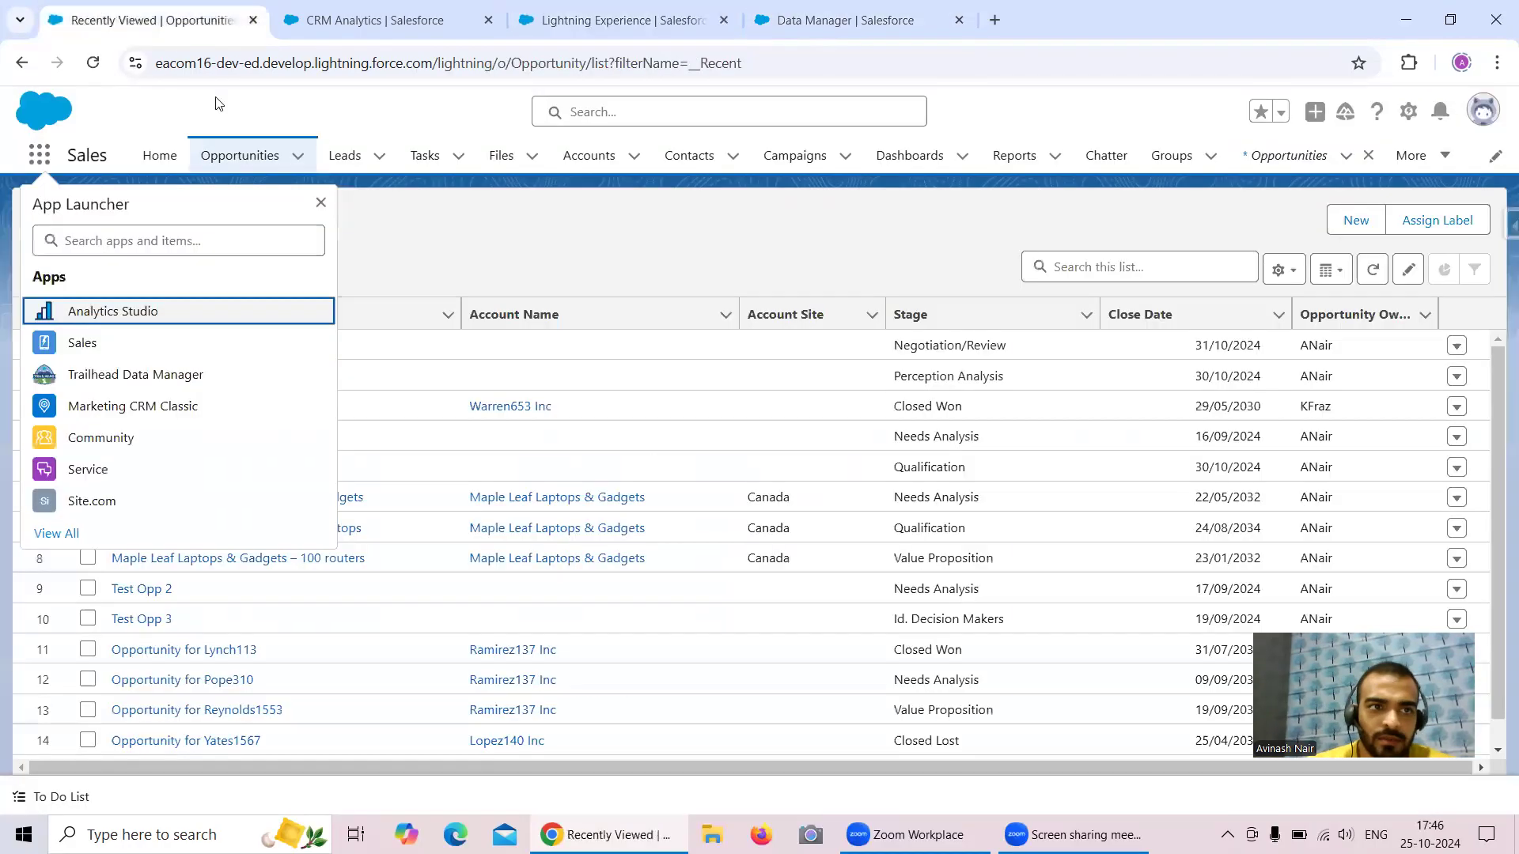
click(413, 269)
click(209, 346)
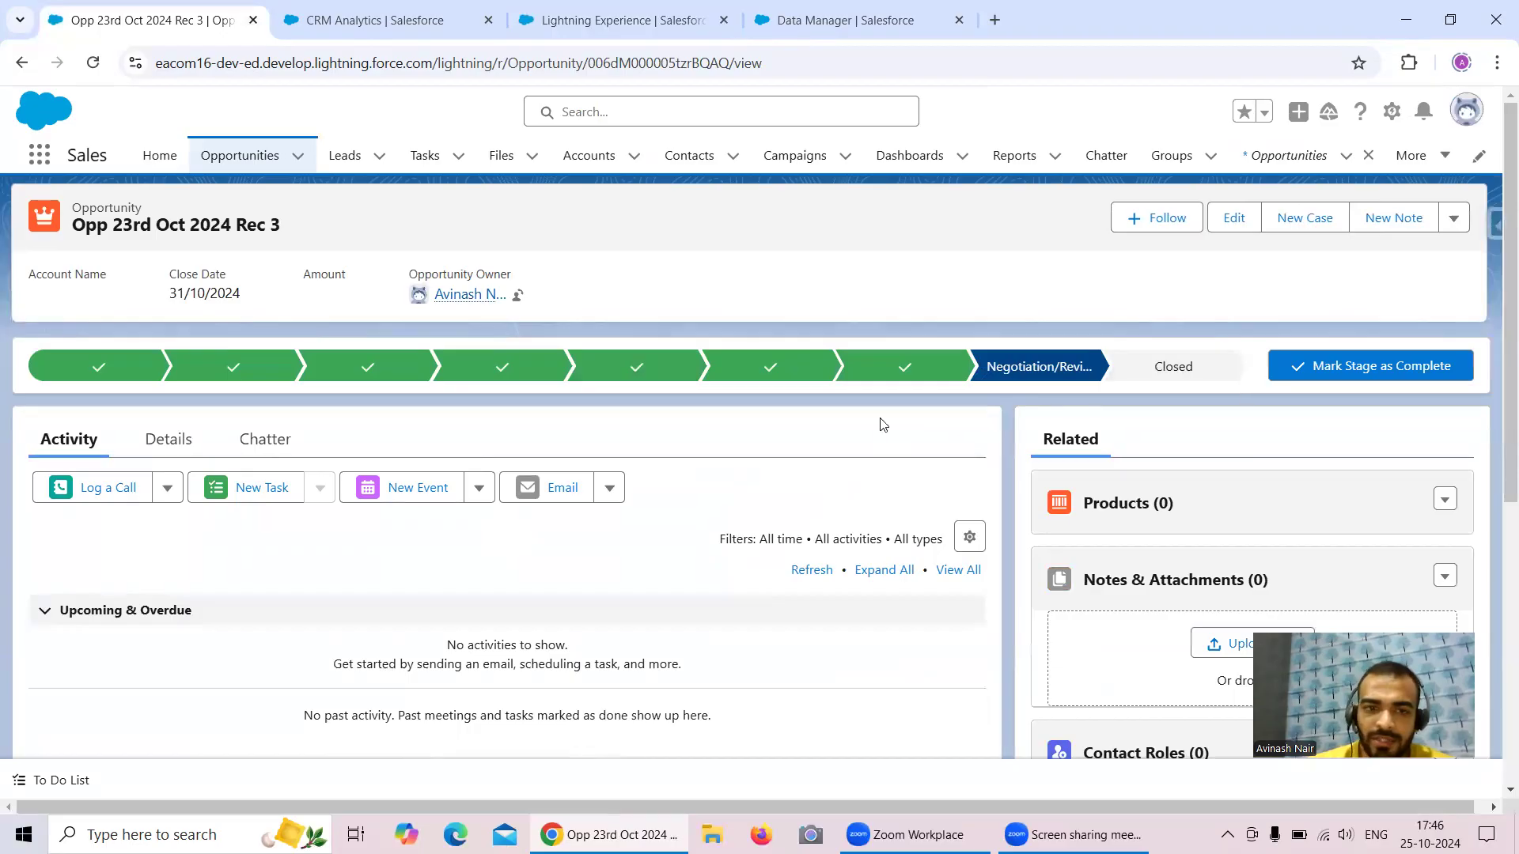
click(170, 441)
scroll(890, 366, down, 3)
scroll(890, 366, up, 3)
scroll(894, 369, down, 1)
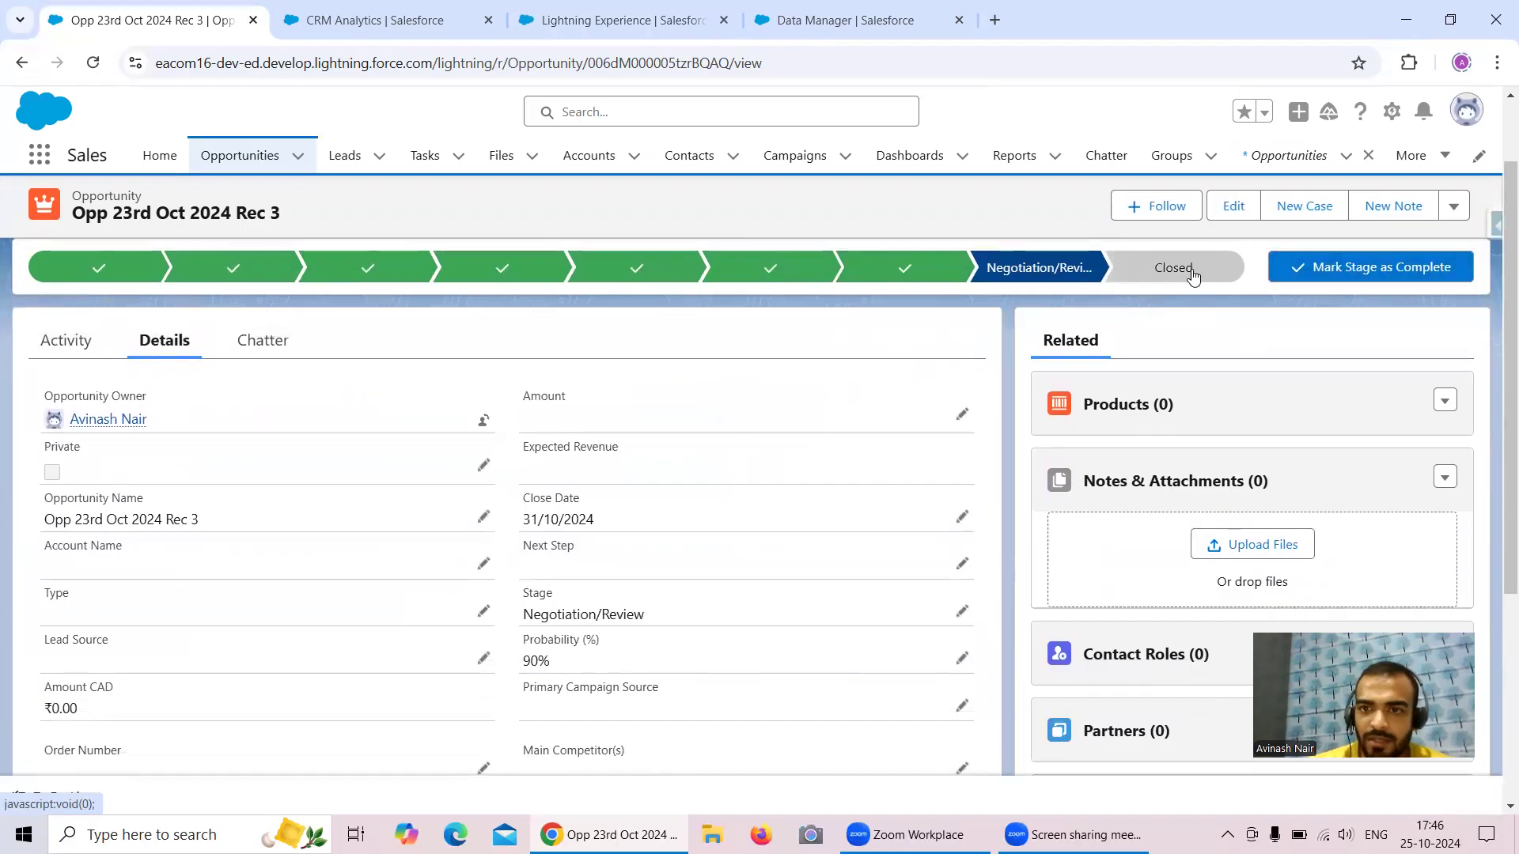
- Mark the current stage of Opp 23rd Oct 2024 Rec 3 as complete and close the opportunity as Closed Won
click(1338, 271)
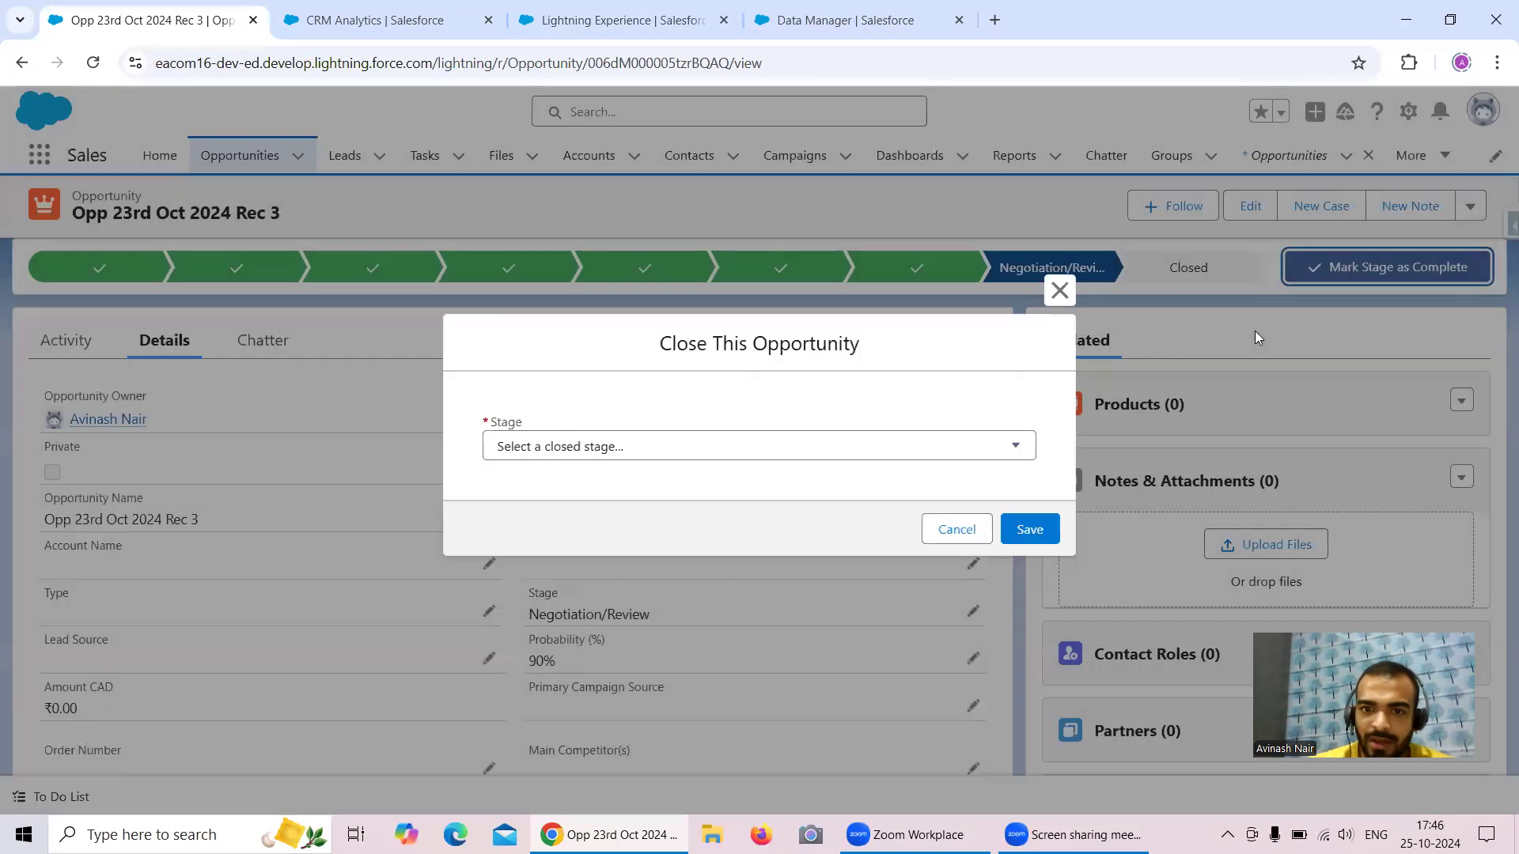
click(651, 448)
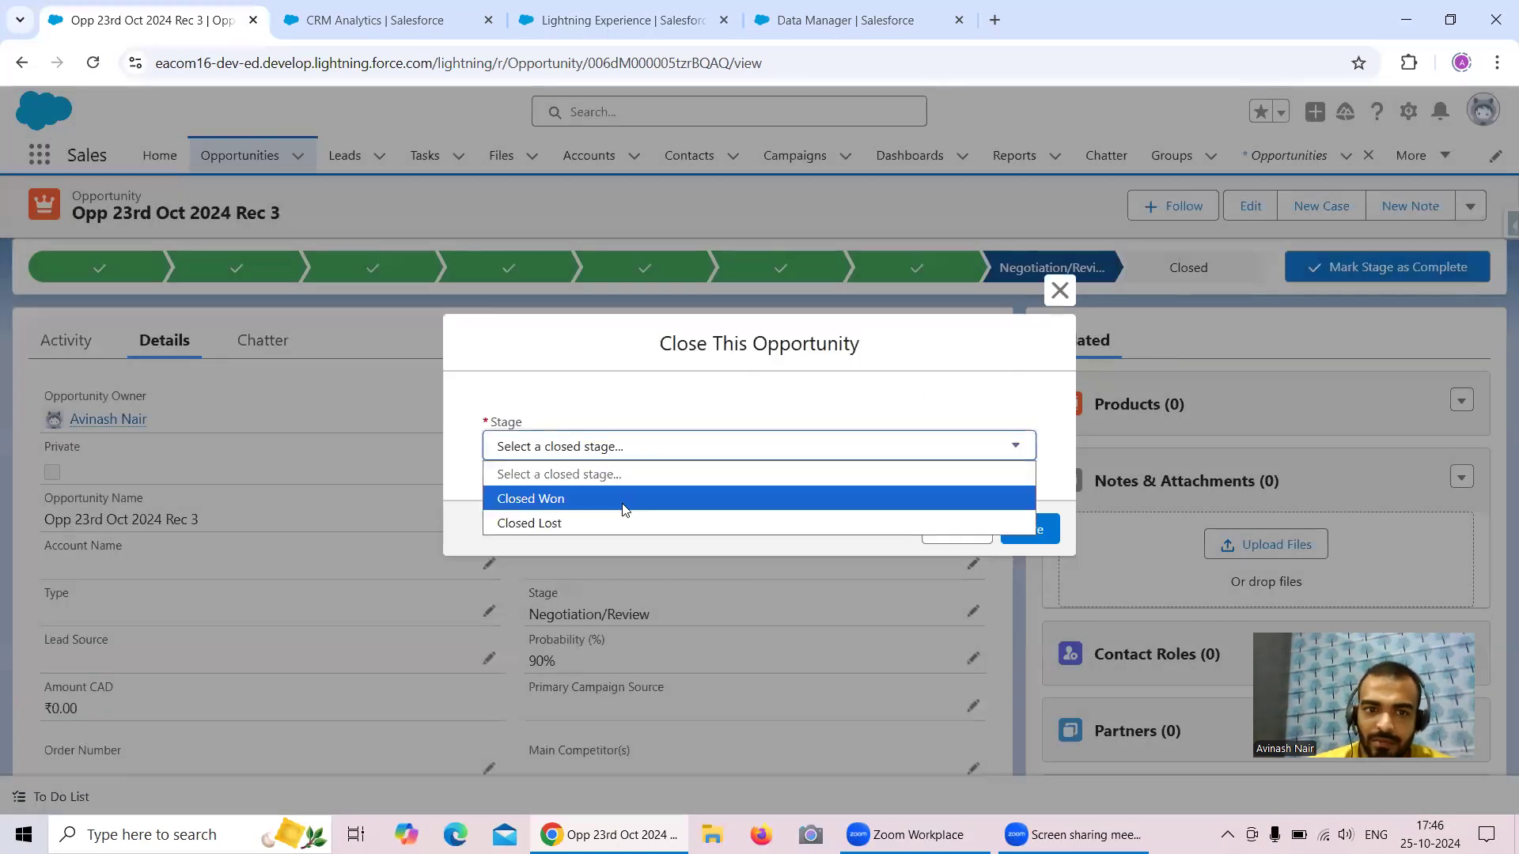
click(646, 505)
click(1043, 531)
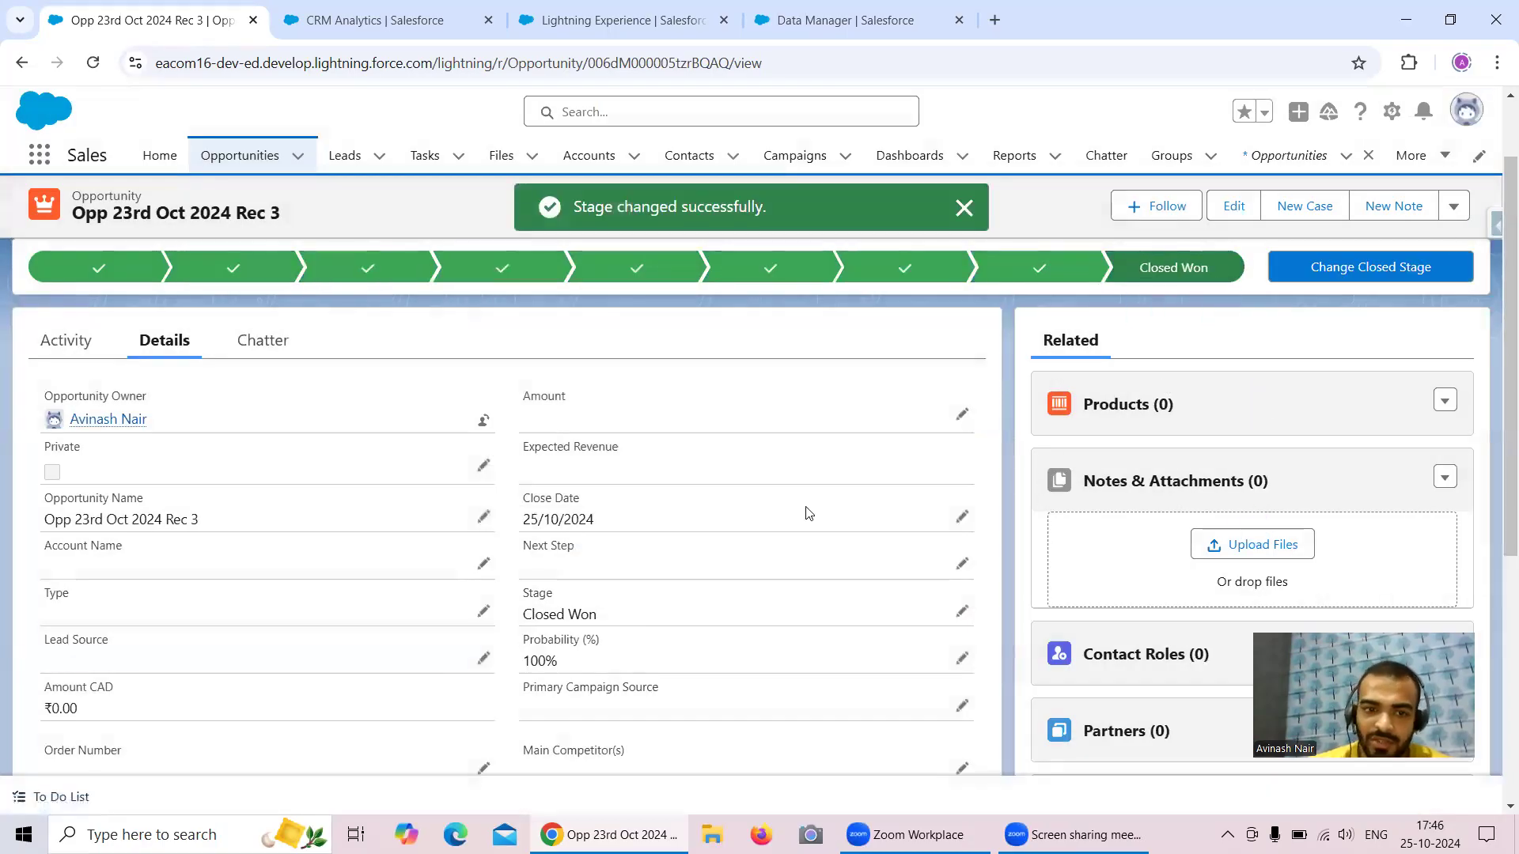
click(963, 519)
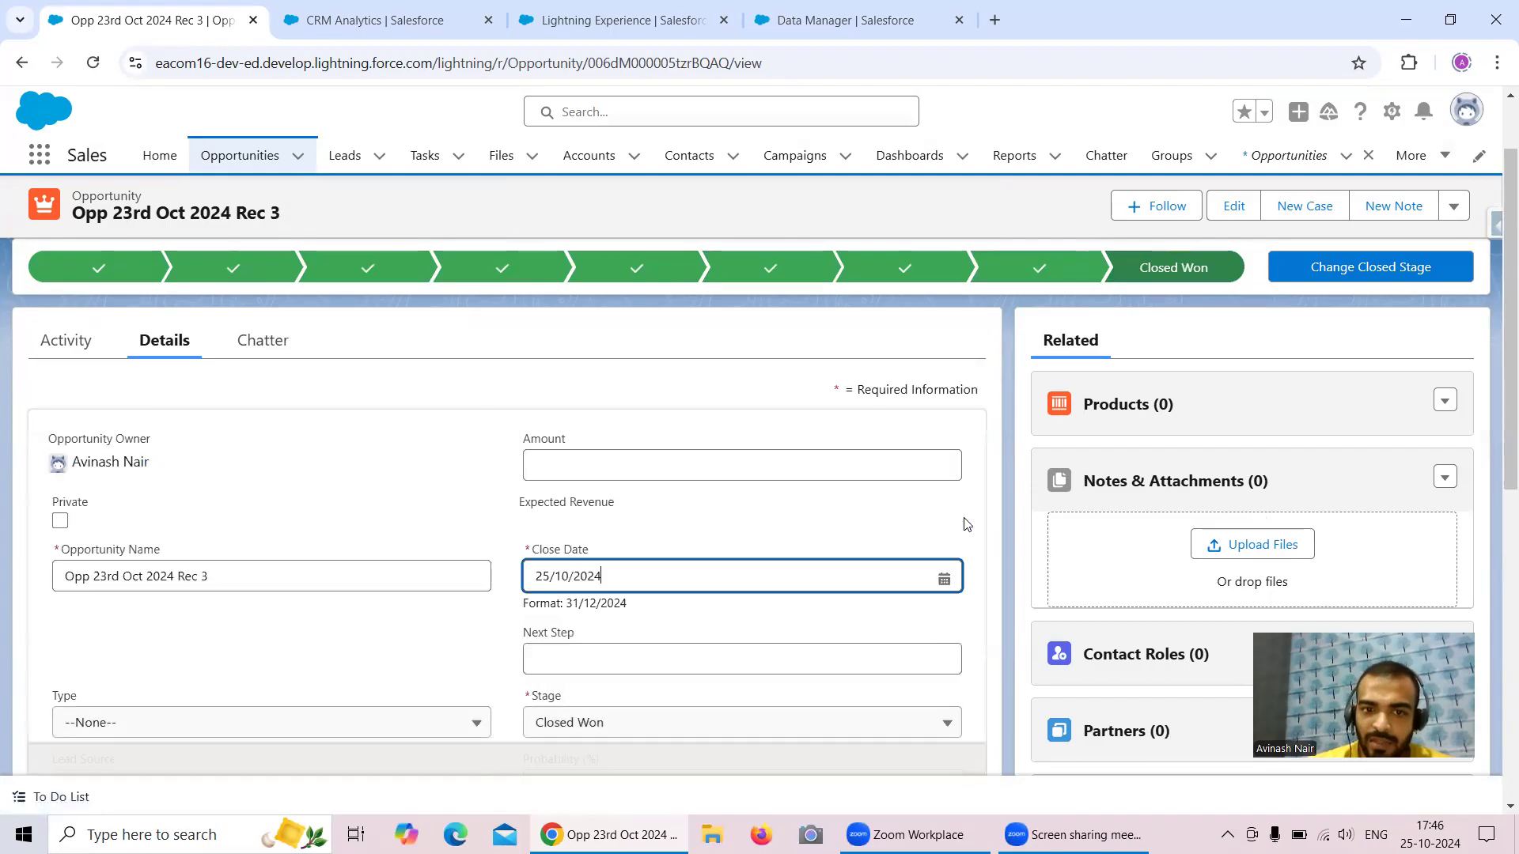
click(944, 581)
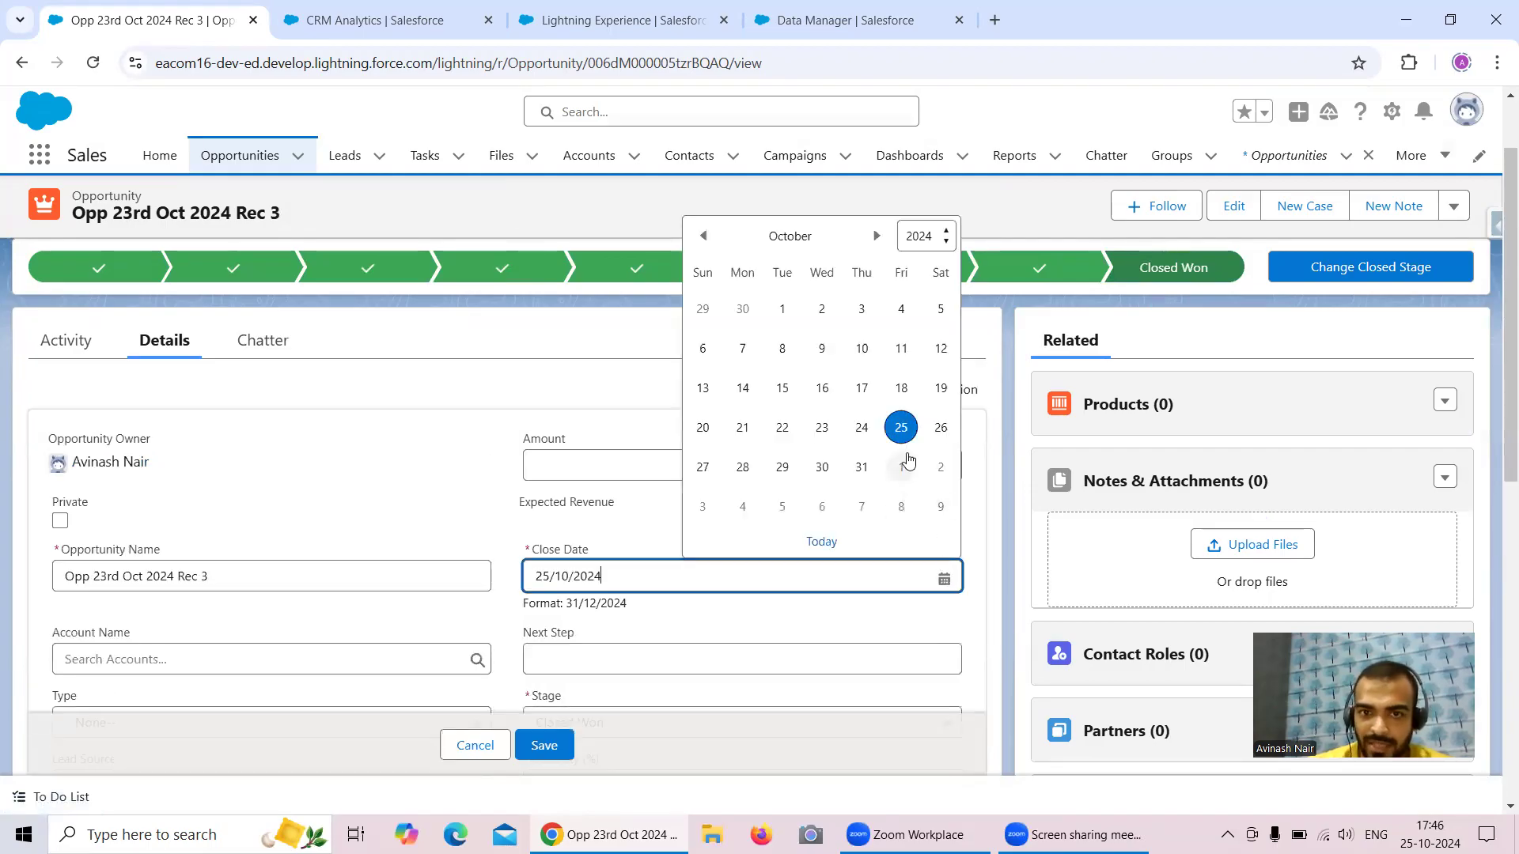
click(93, 63)
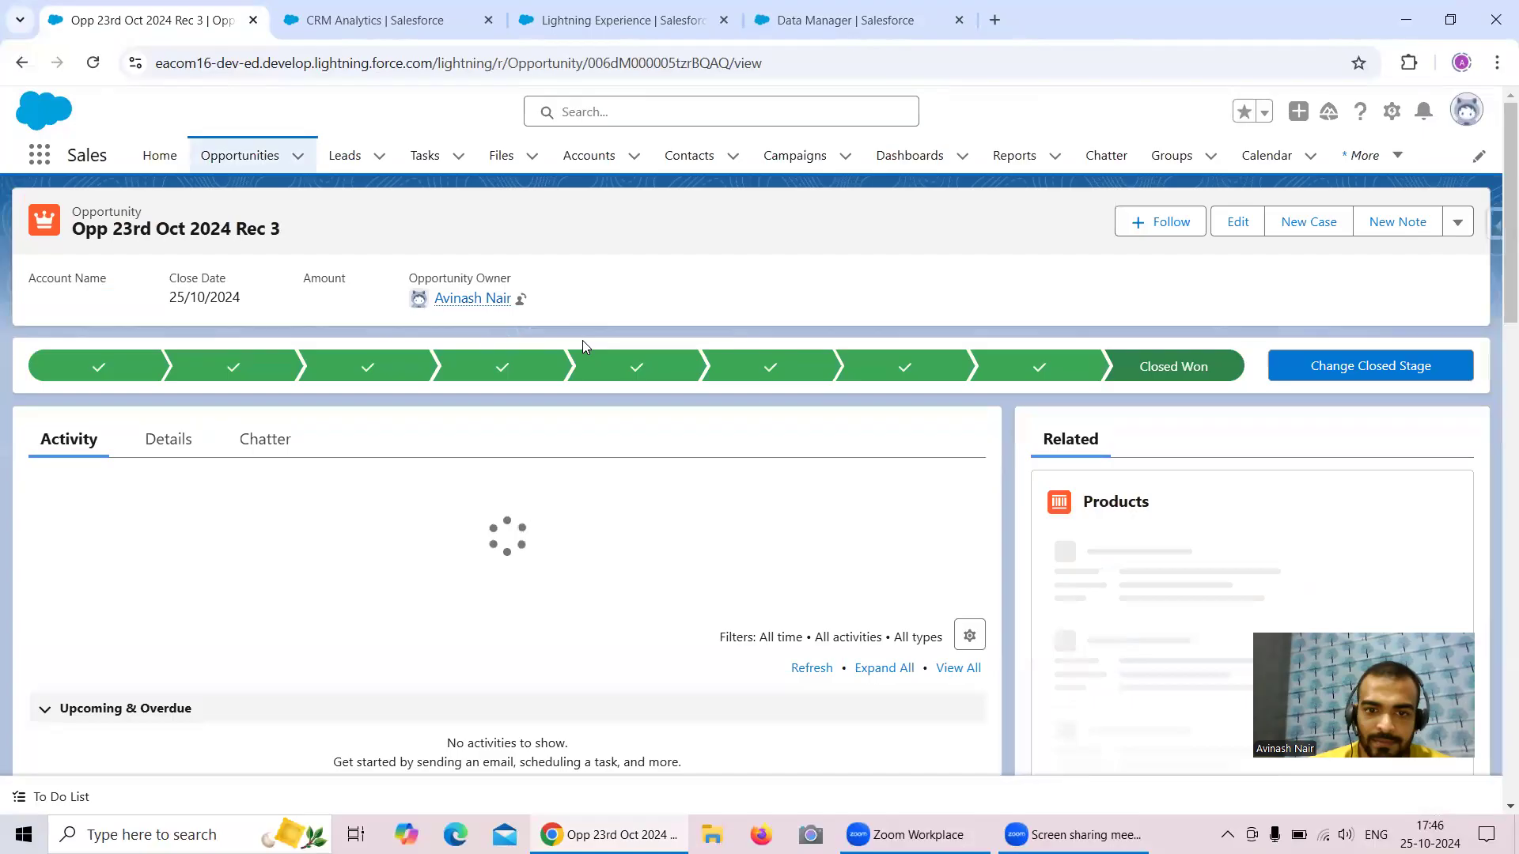
- Check the Close Date and Stage in the details of Opp 23rd Oct 2024 Rec 3
click(166, 439)
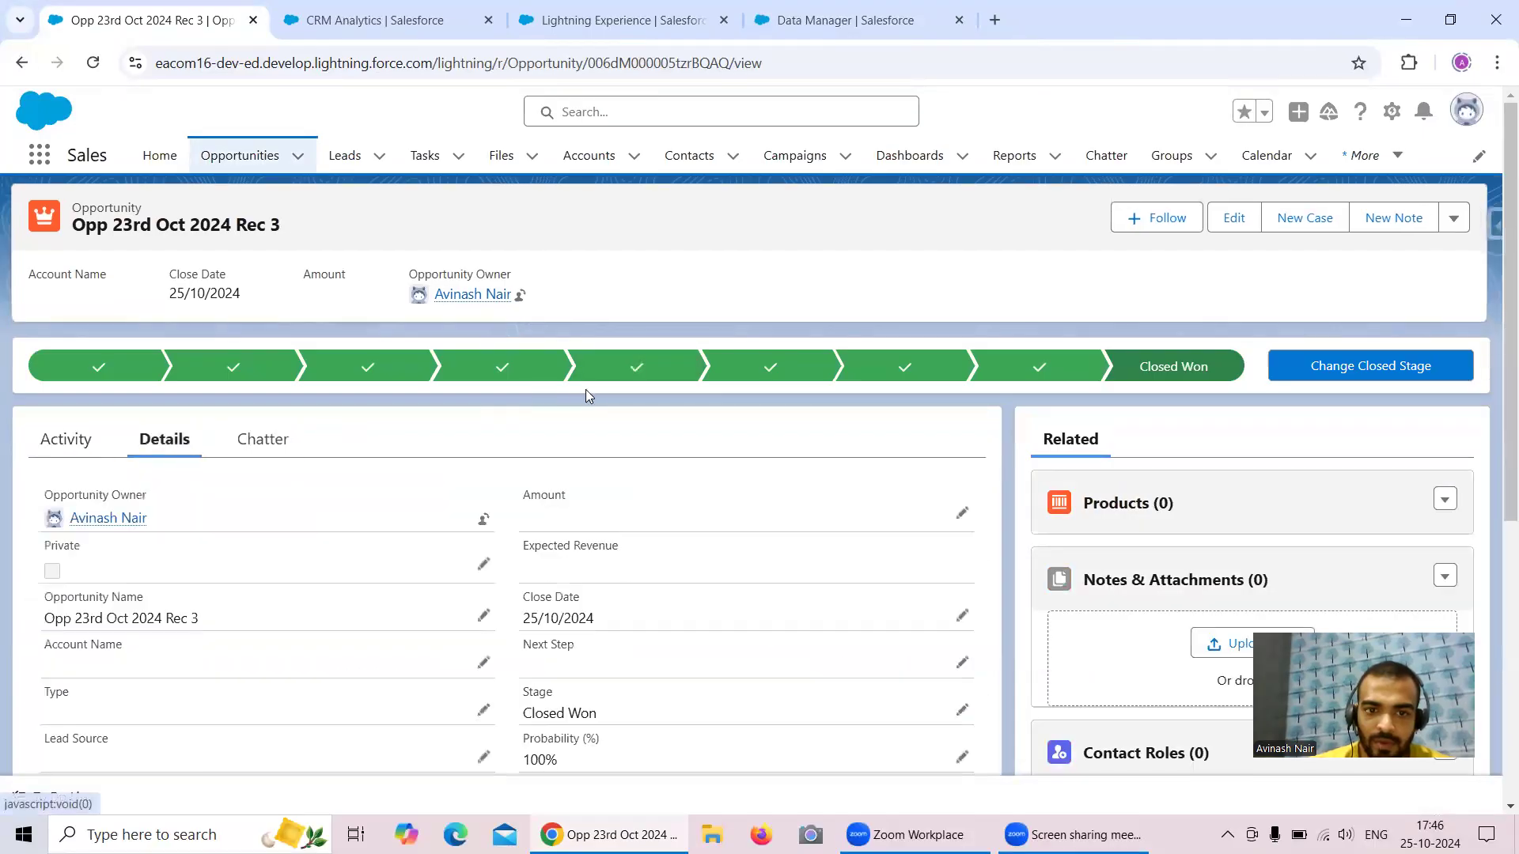
scroll(590, 391, down, 1)
scroll(596, 396, down, 1)
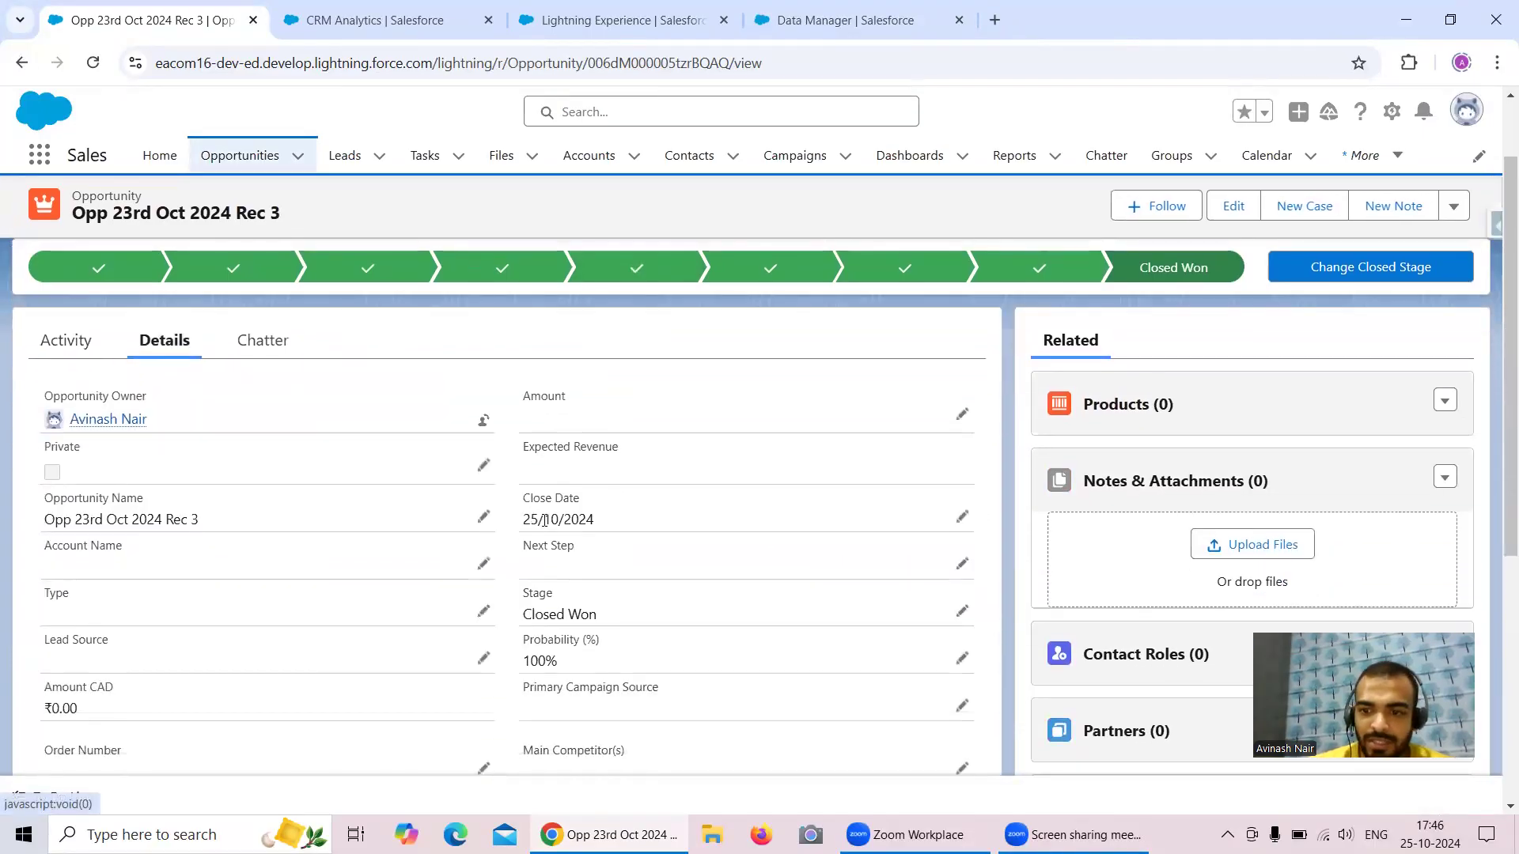
- Open Opp 23rd Oct 2024 Rec 2 from the opportunities list in a new tab and show the Close Date in its details
click(265, 149)
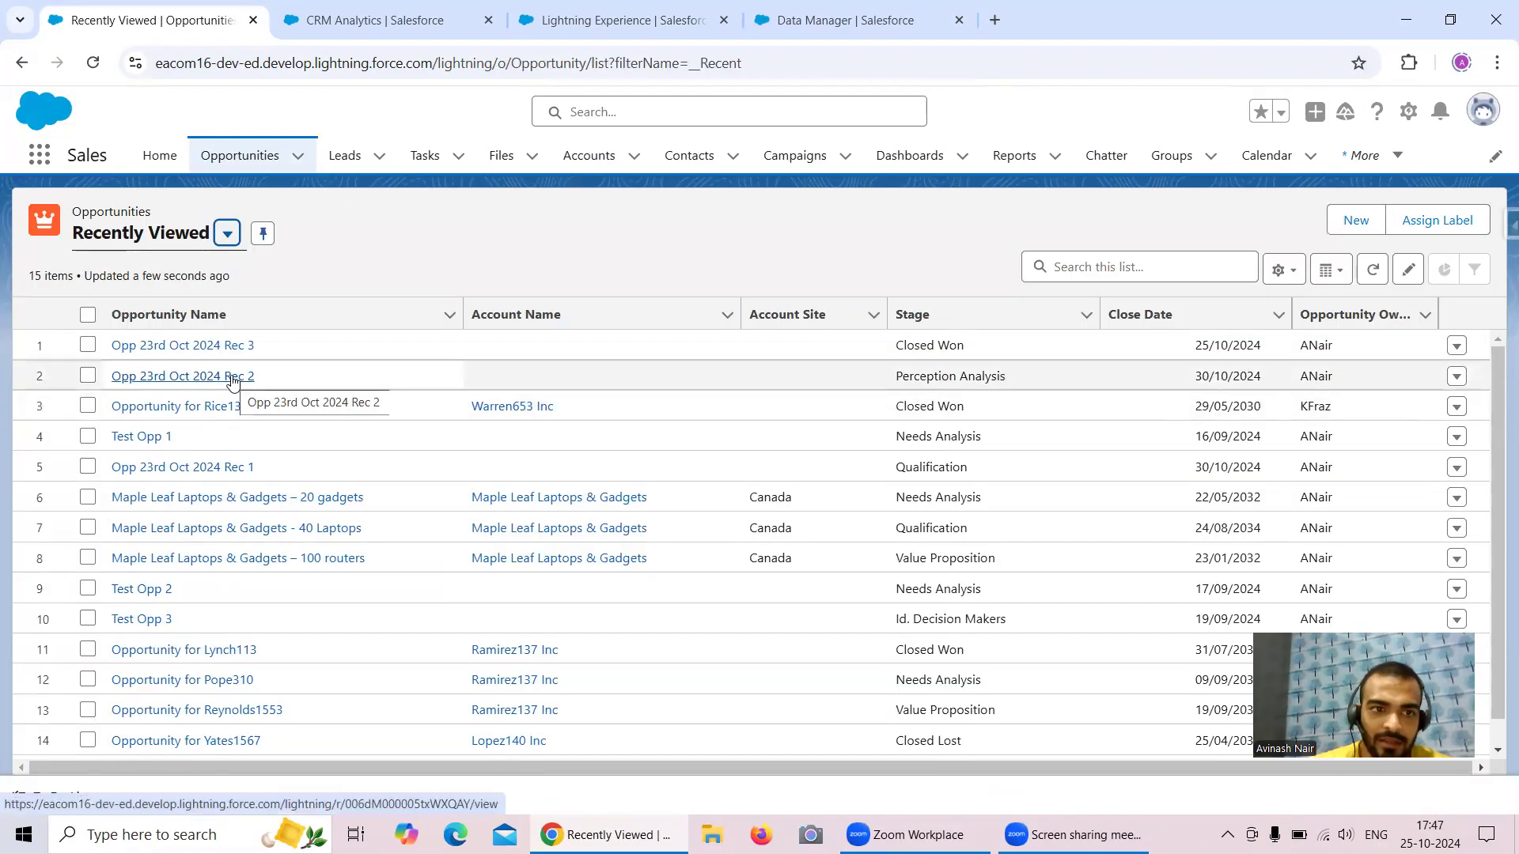
right_click(232, 378)
click(273, 402)
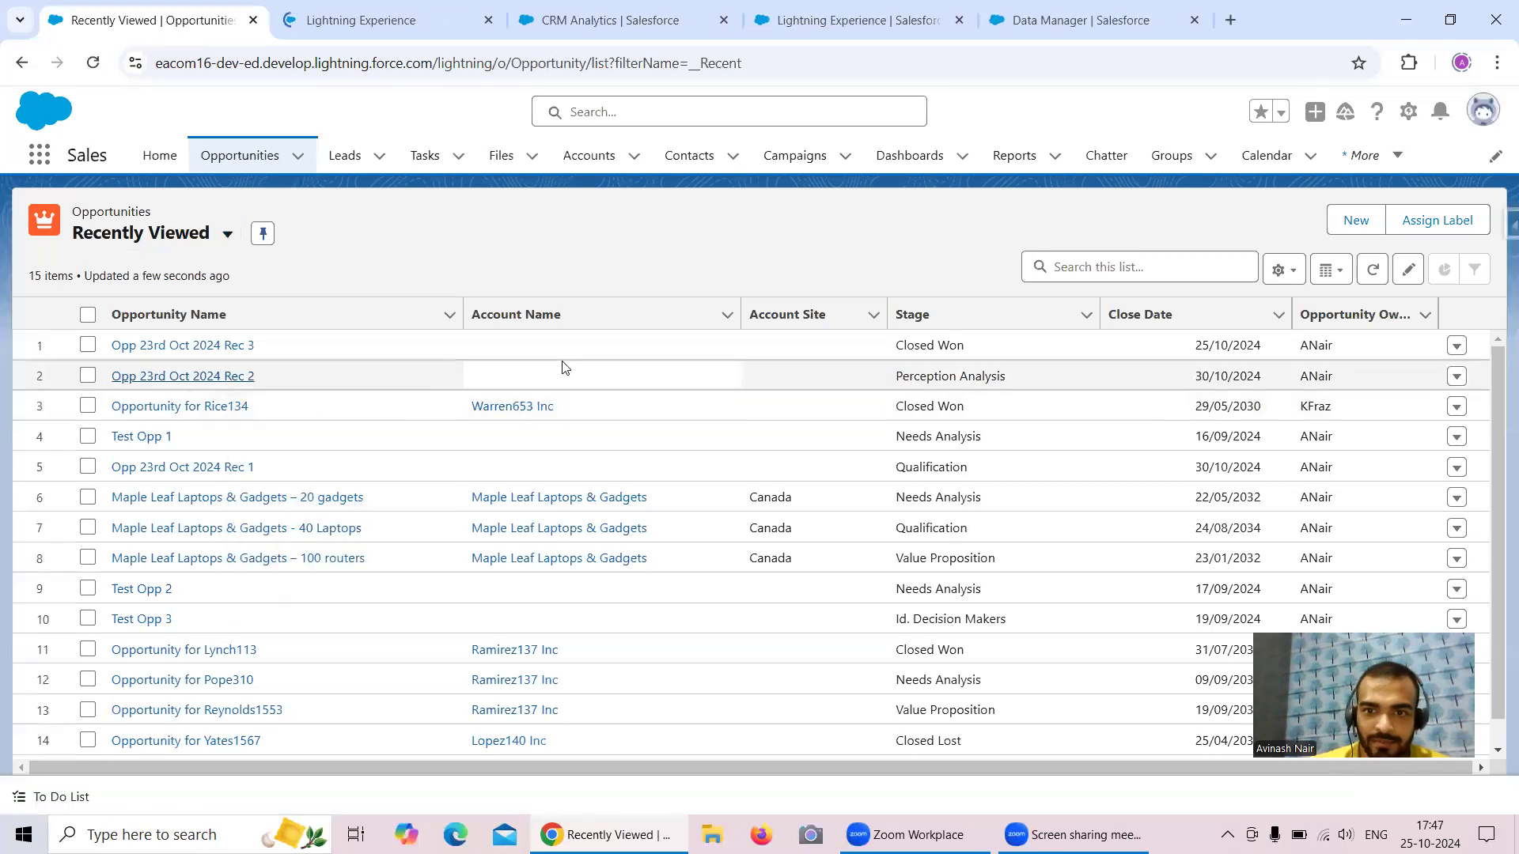
click(343, 19)
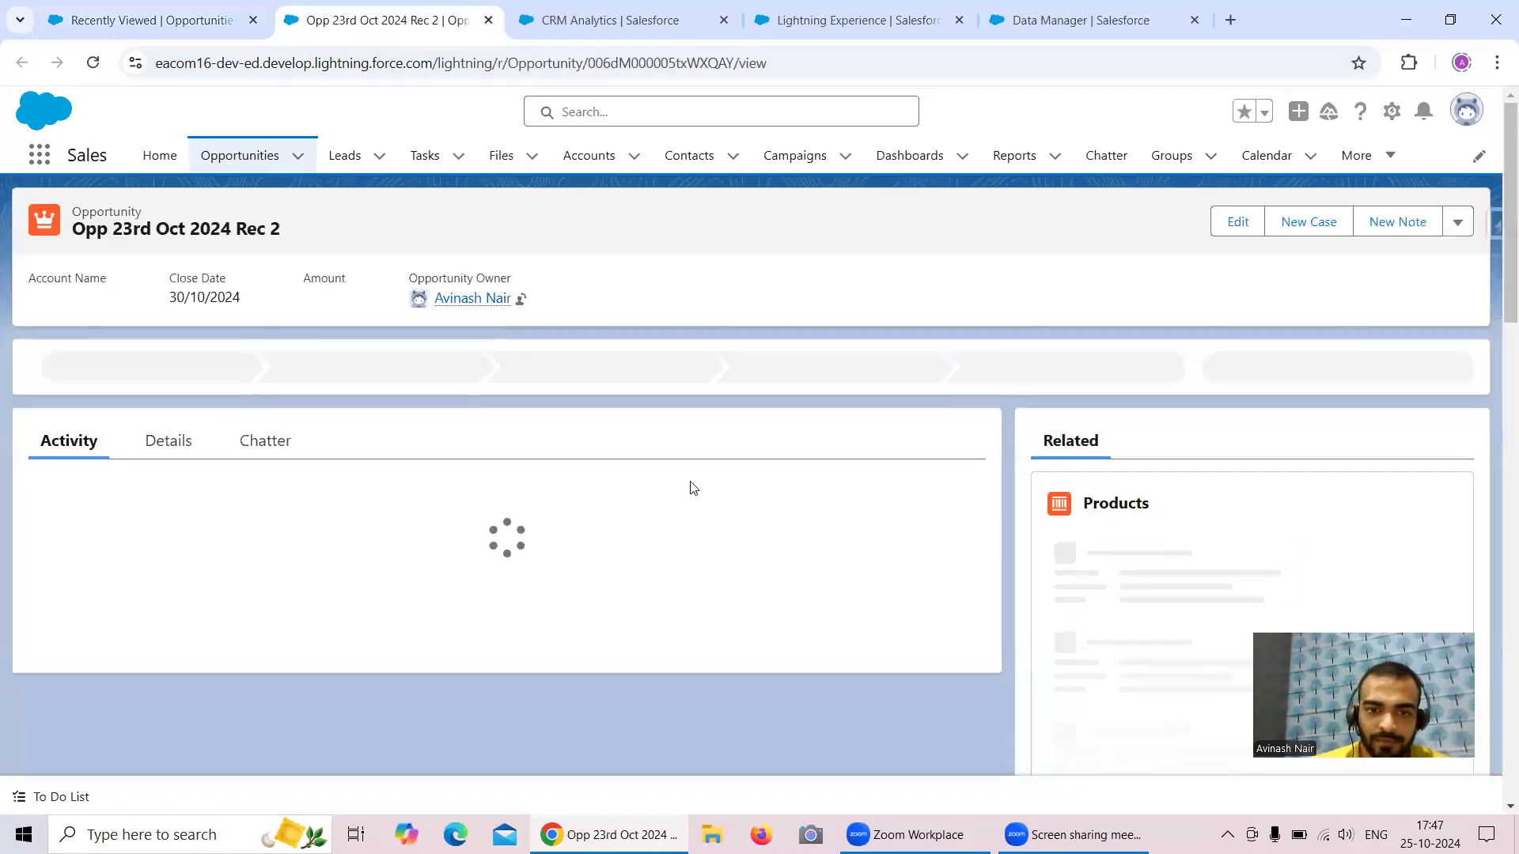
click(170, 440)
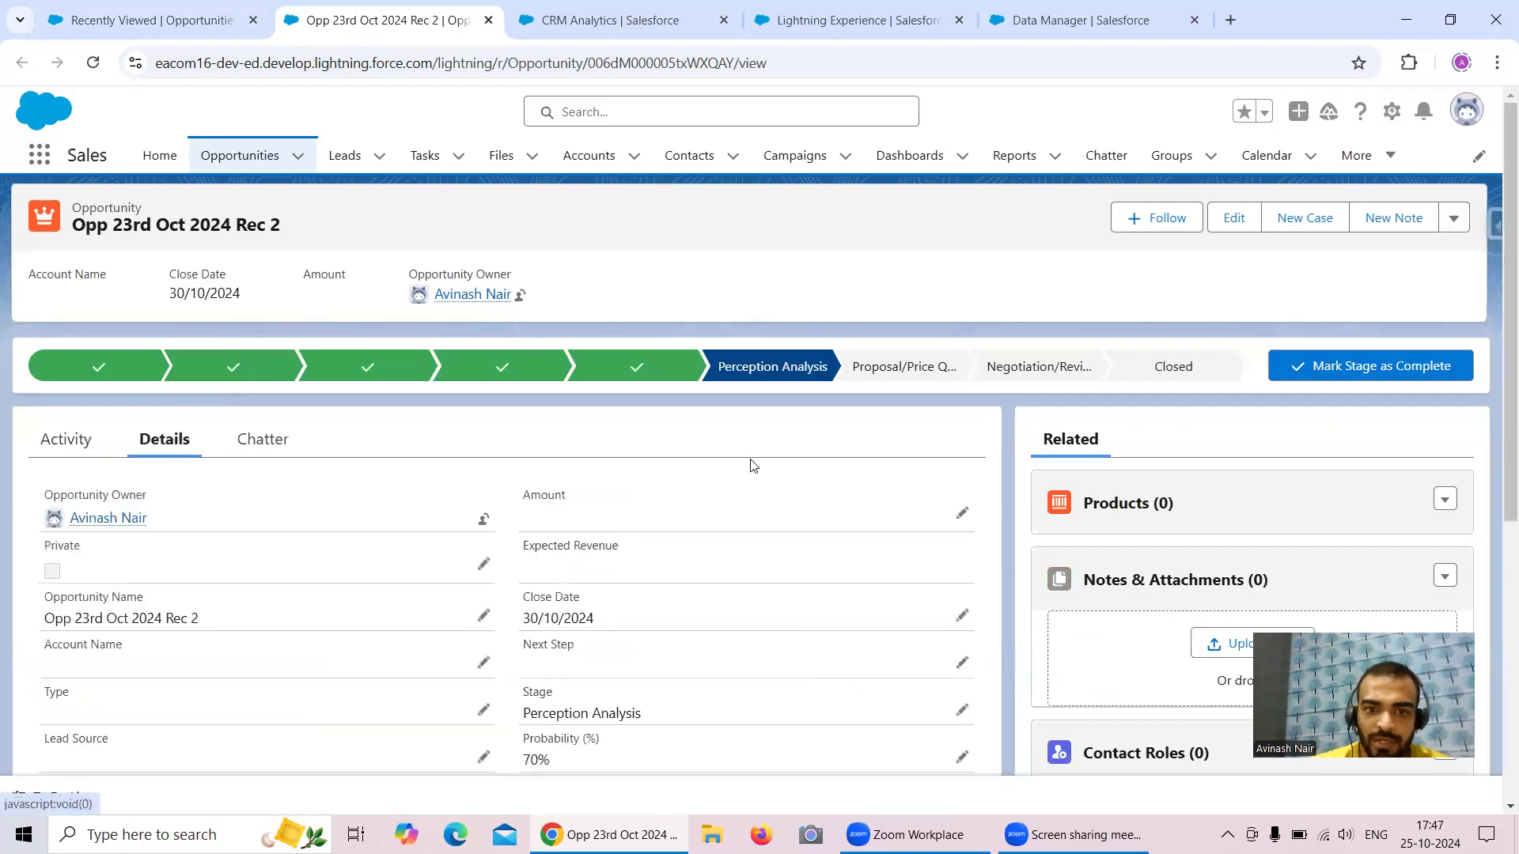
scroll(753, 465, down, 3)
drag(522, 420, 631, 430)
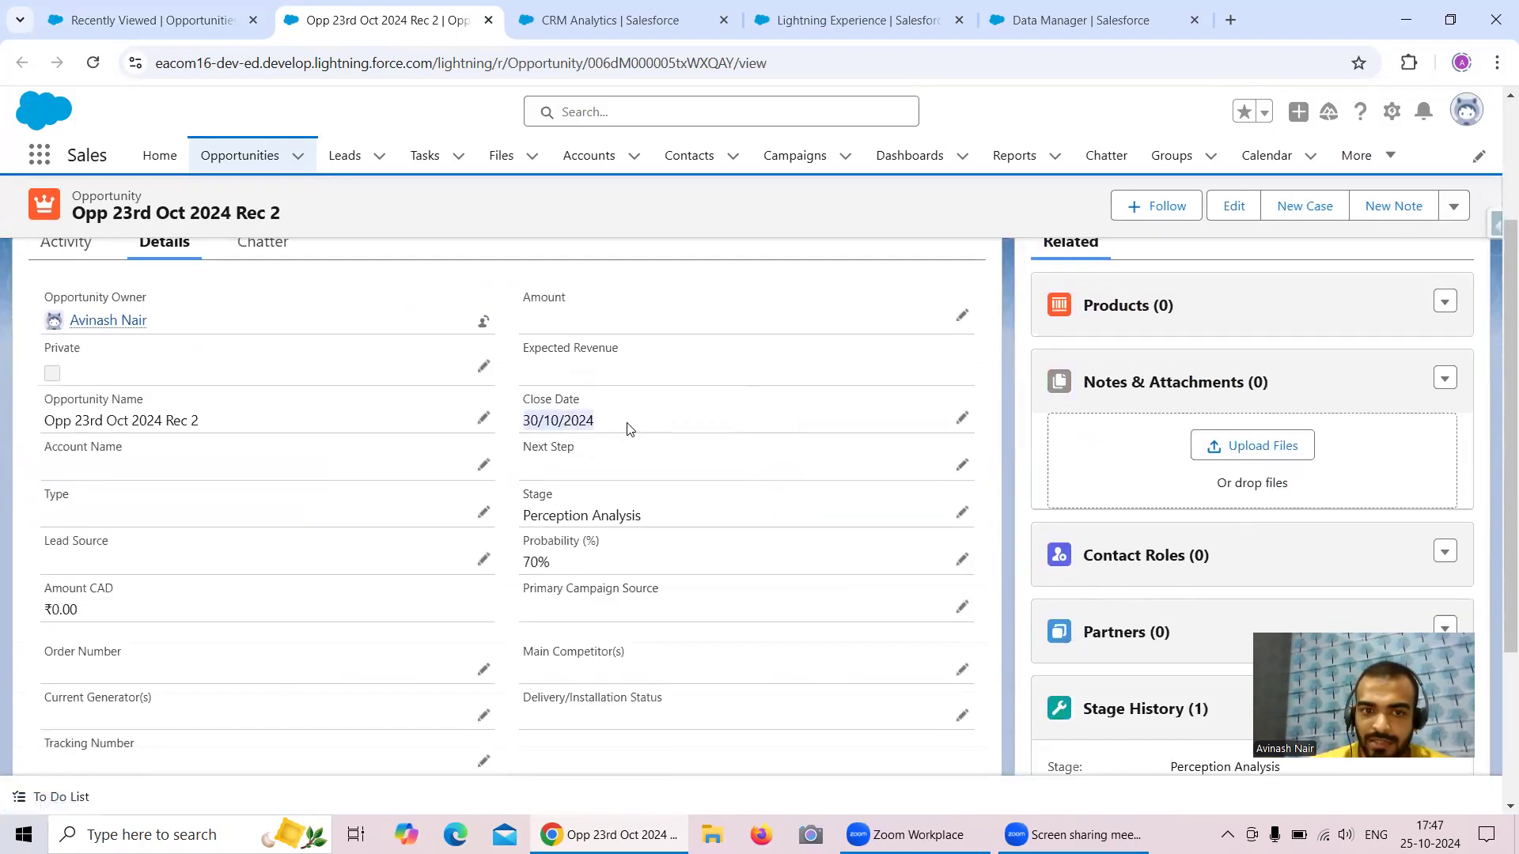
- Set the Stage of Opp 23rd Oct 2024 Rec 2 to Closed Won, save the record, and check its Close Date
click(963, 515)
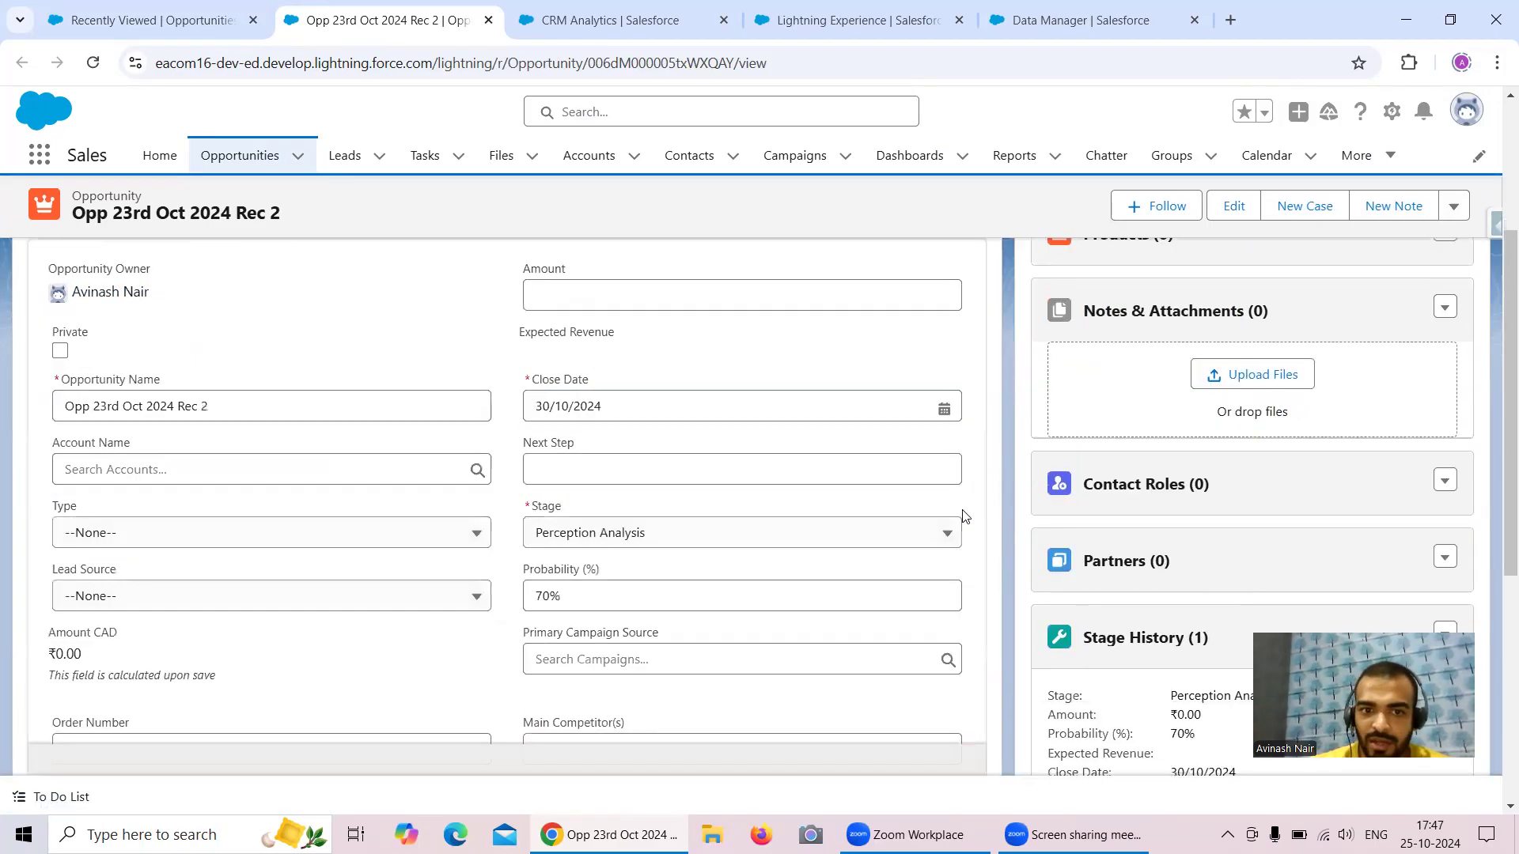
click(810, 532)
scroll(721, 487, down, 2)
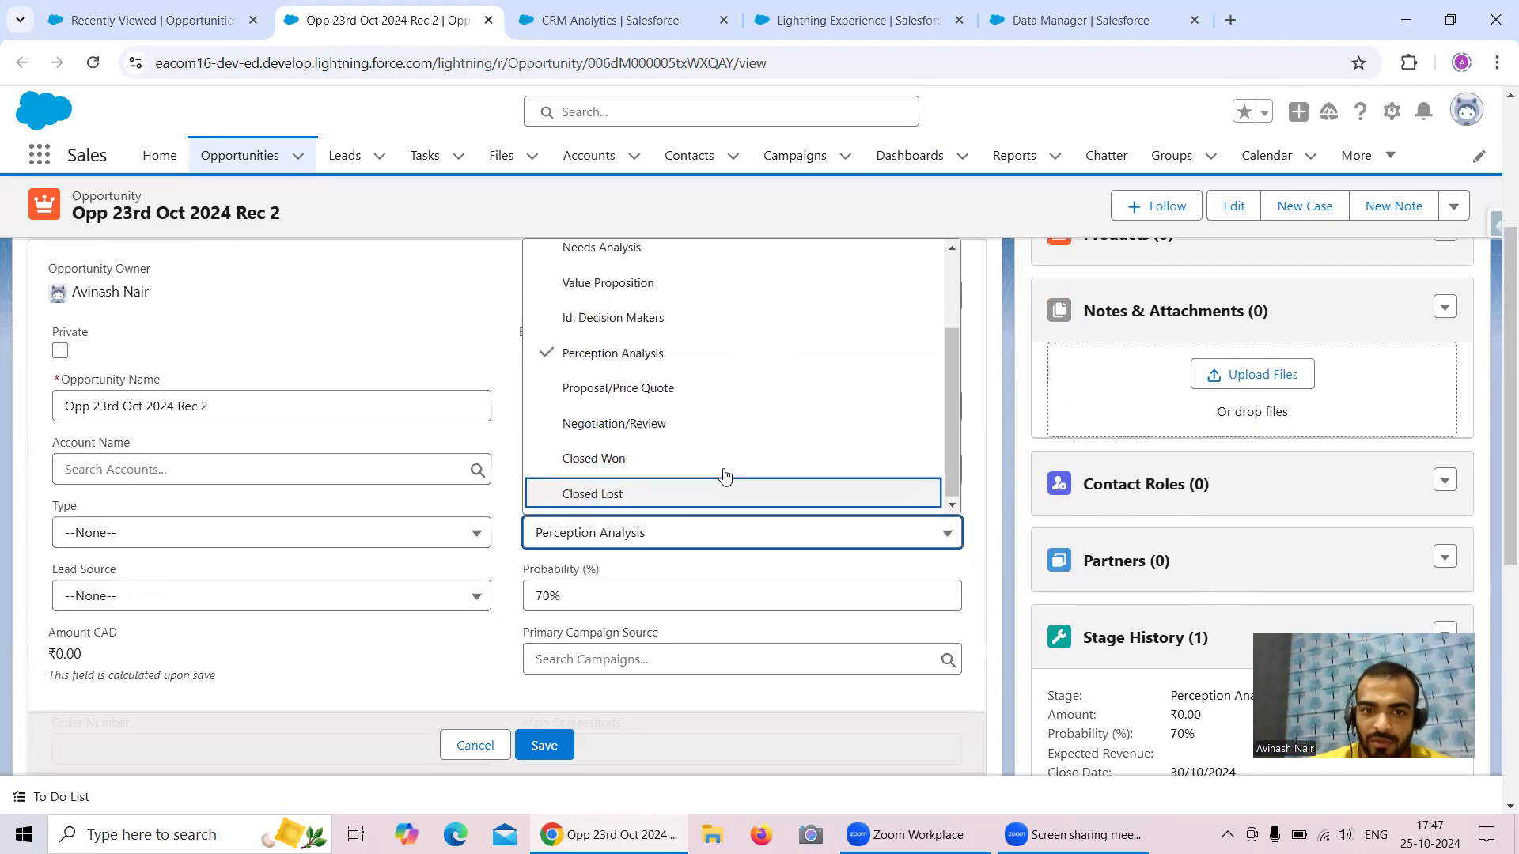
click(657, 467)
click(545, 746)
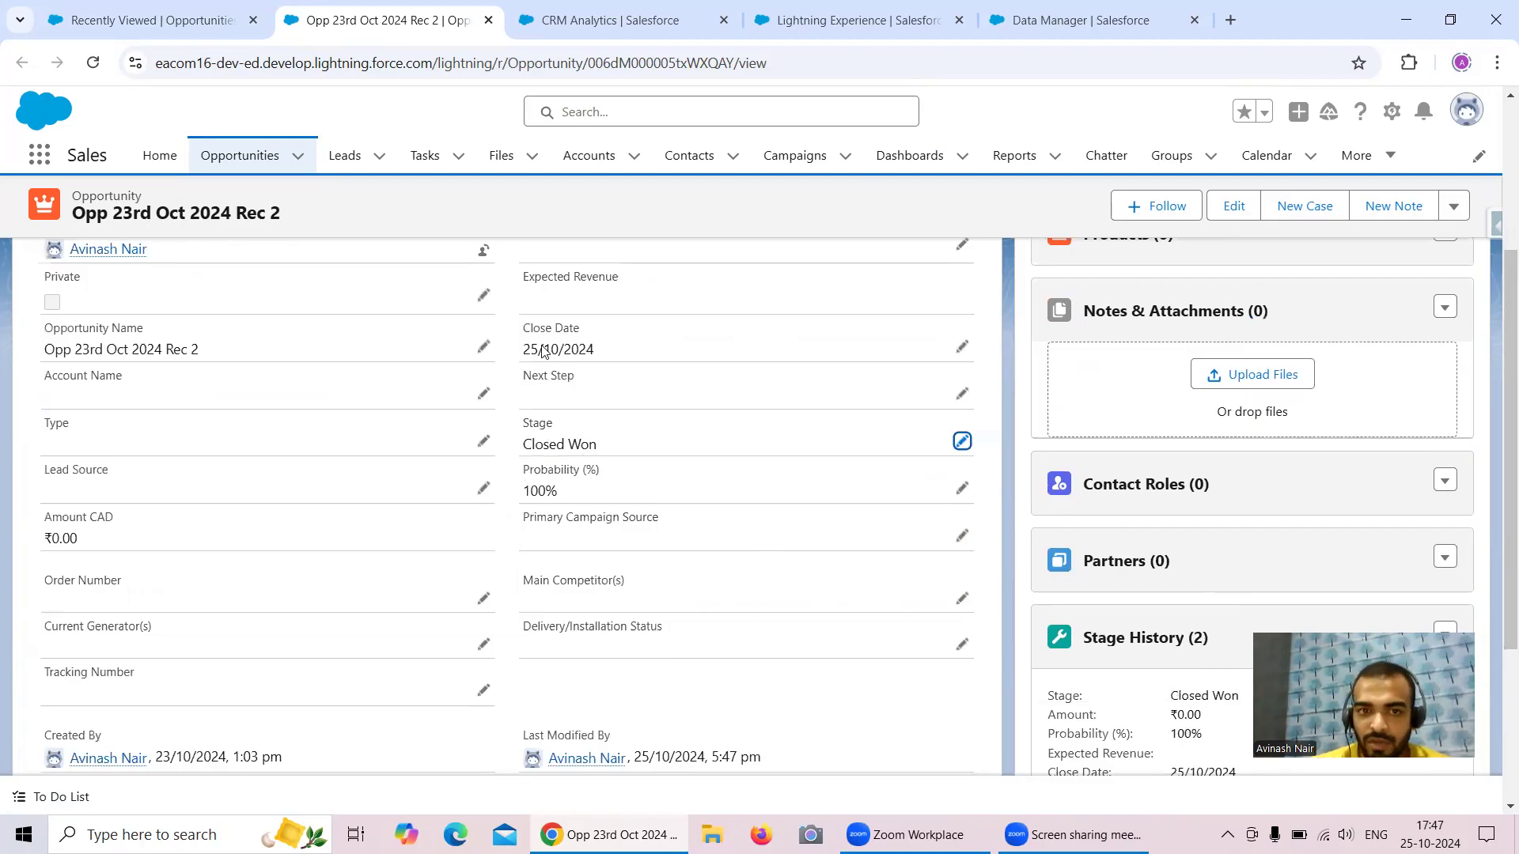
drag(524, 352, 589, 358)
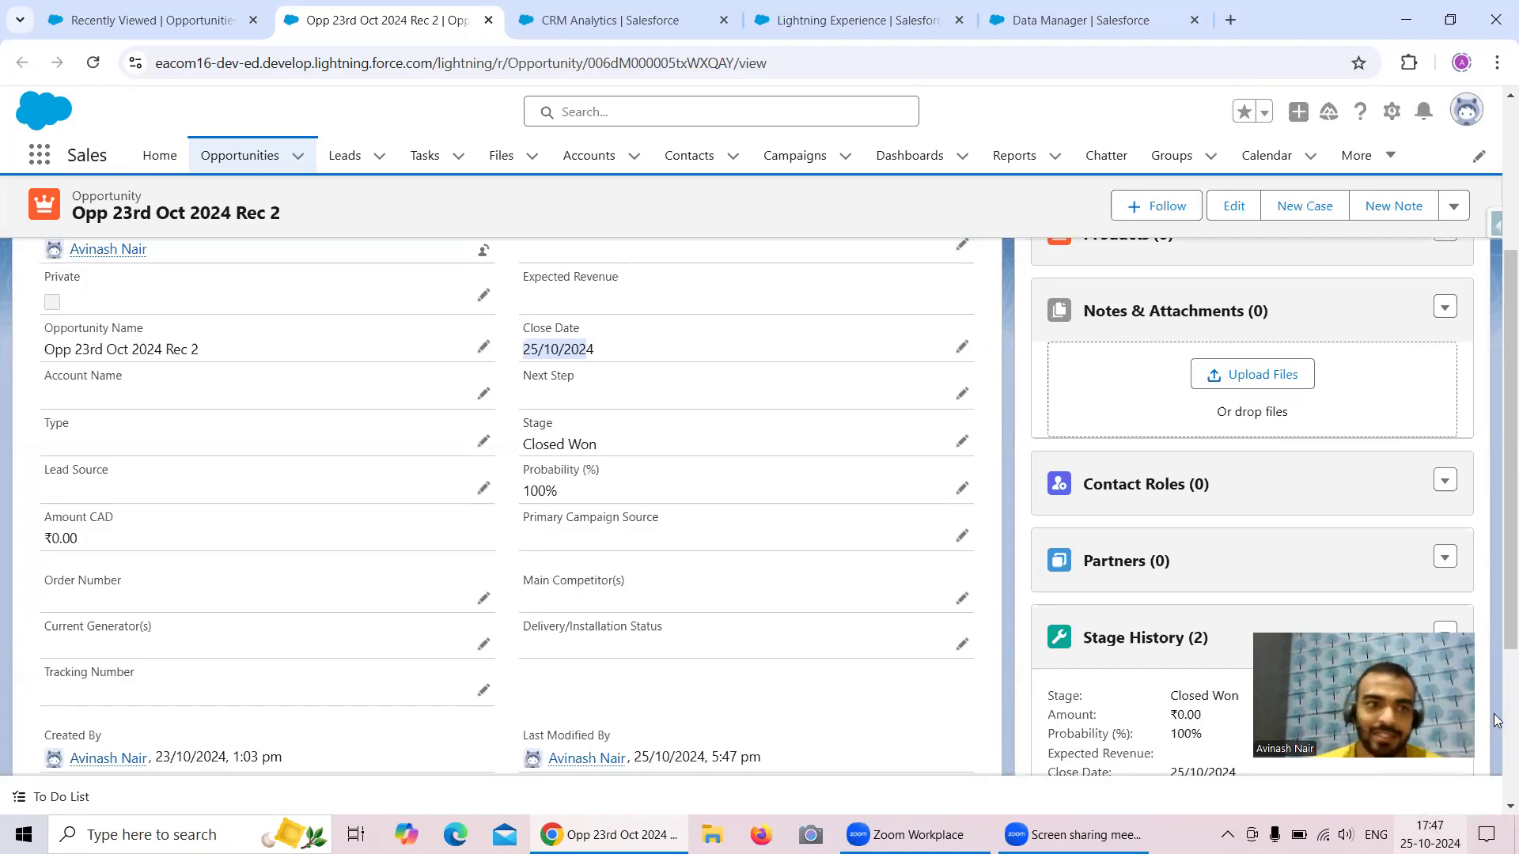
- Open Test Opp 1 from the opportunities list in a new tab and close the list tab it came from
click(238, 157)
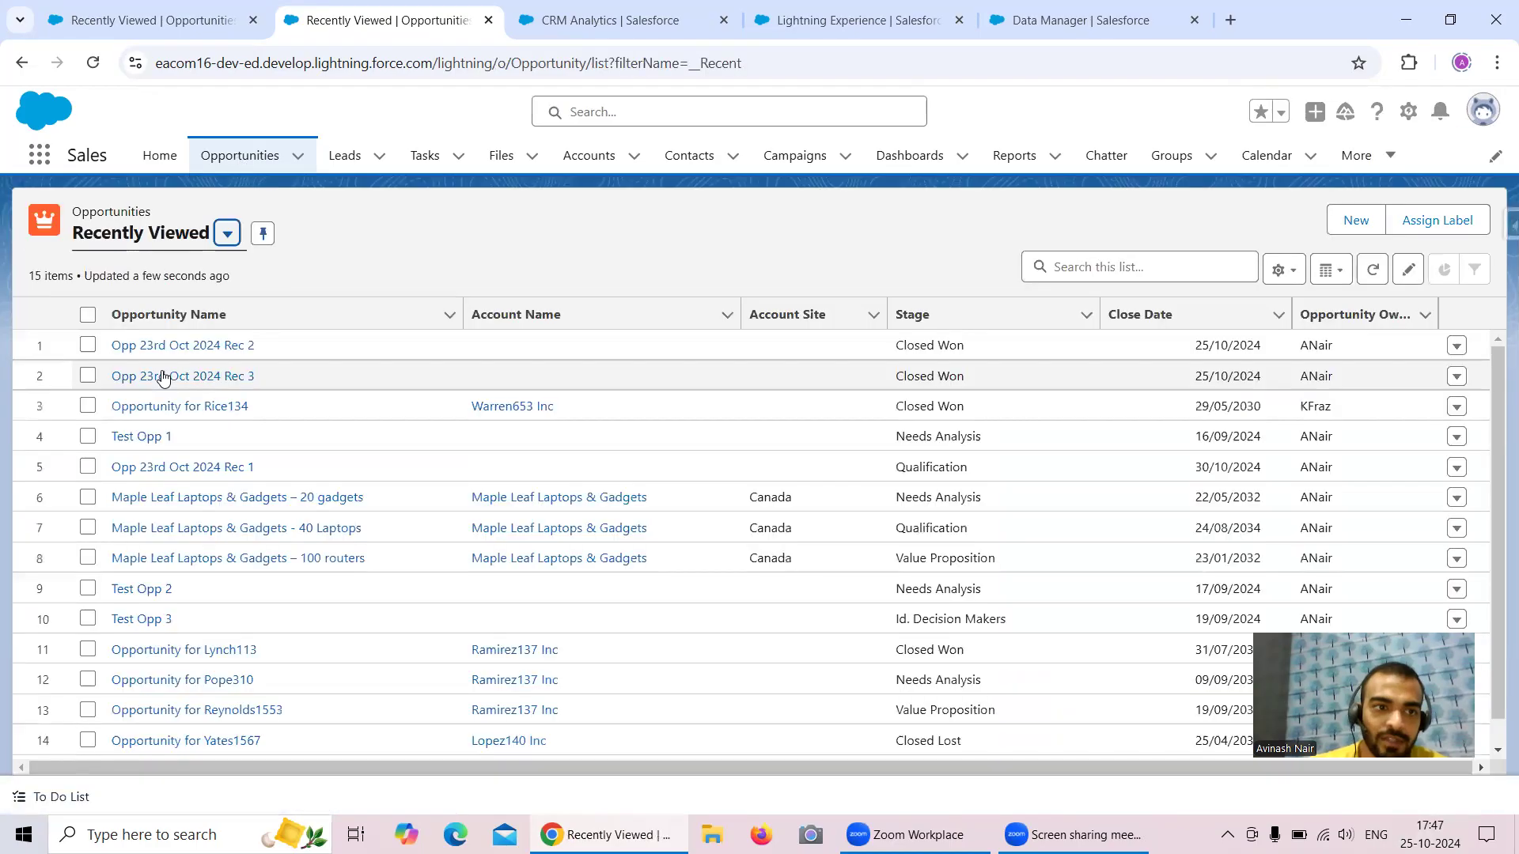
right_click(155, 447)
click(208, 467)
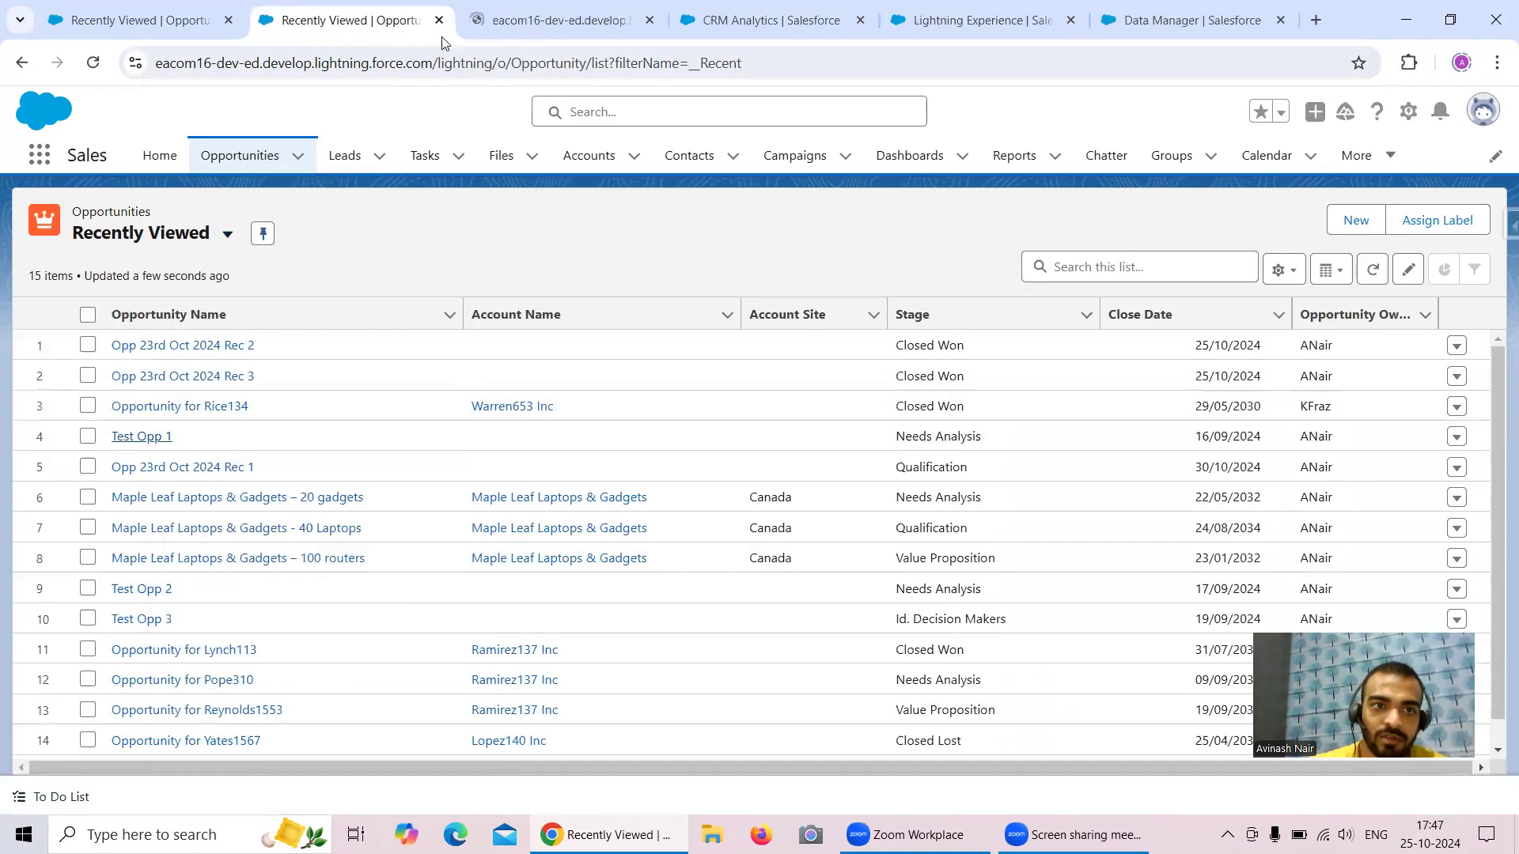
click(495, 21)
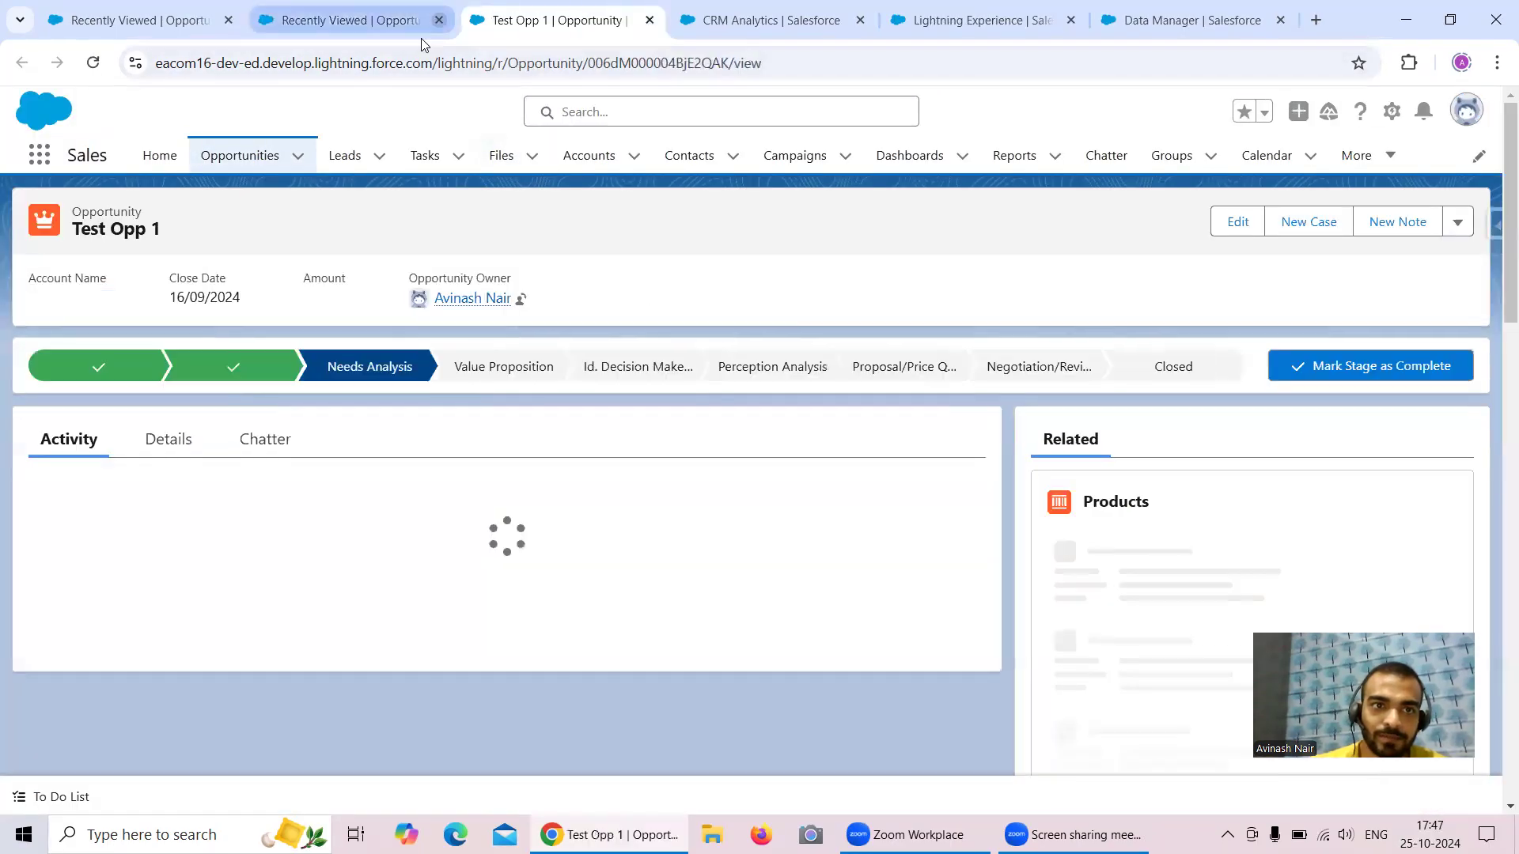
click(439, 19)
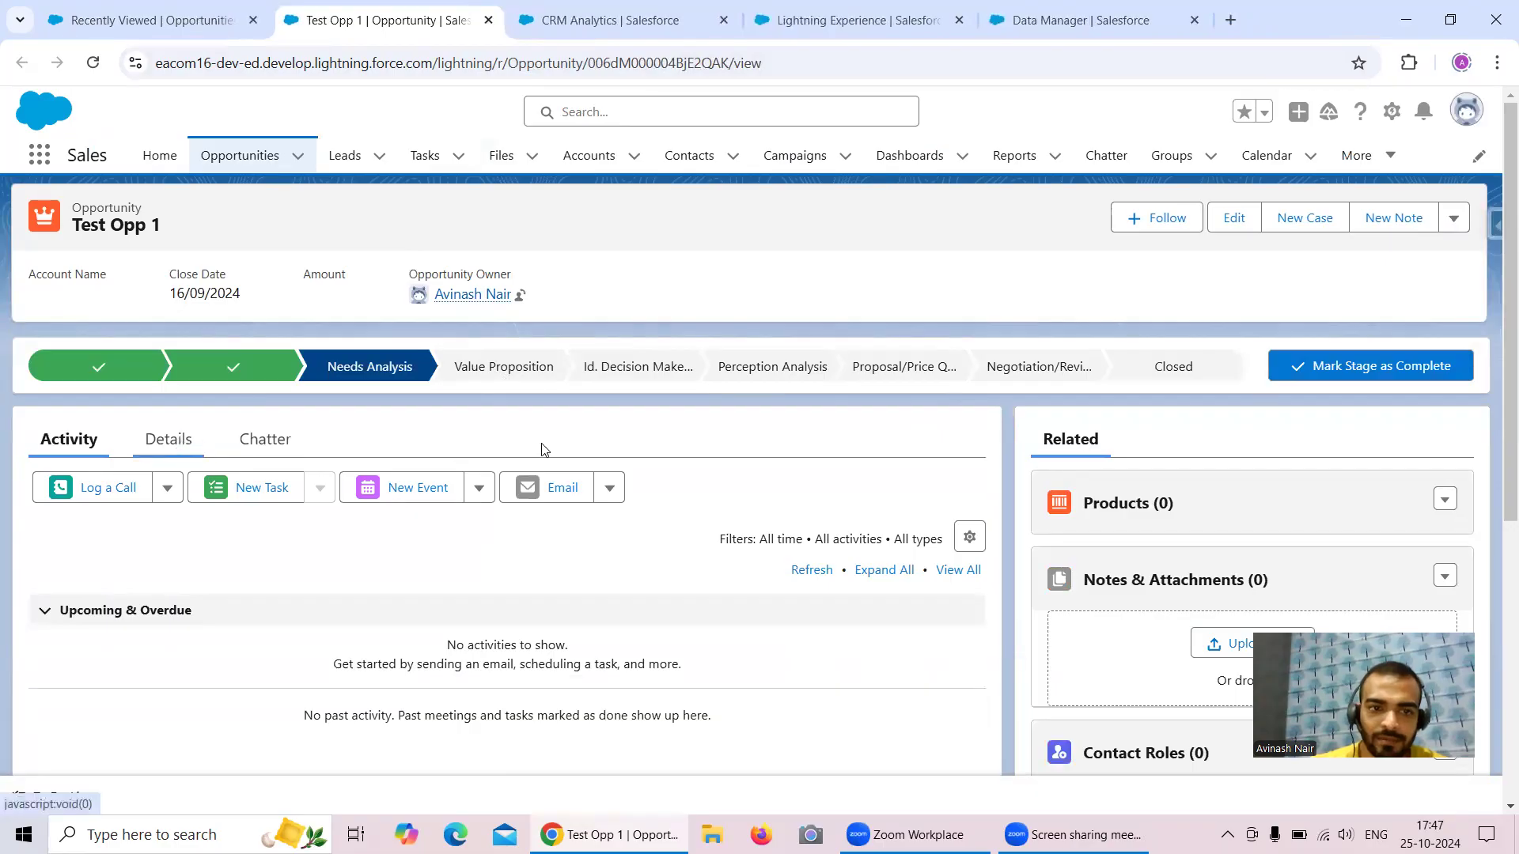
- Examine the Close Date and Stage in Test Opp 1's details, and return to the opportunities list
scroll(544, 449, down, 3)
scroll(285, 377, up, 3)
click(164, 439)
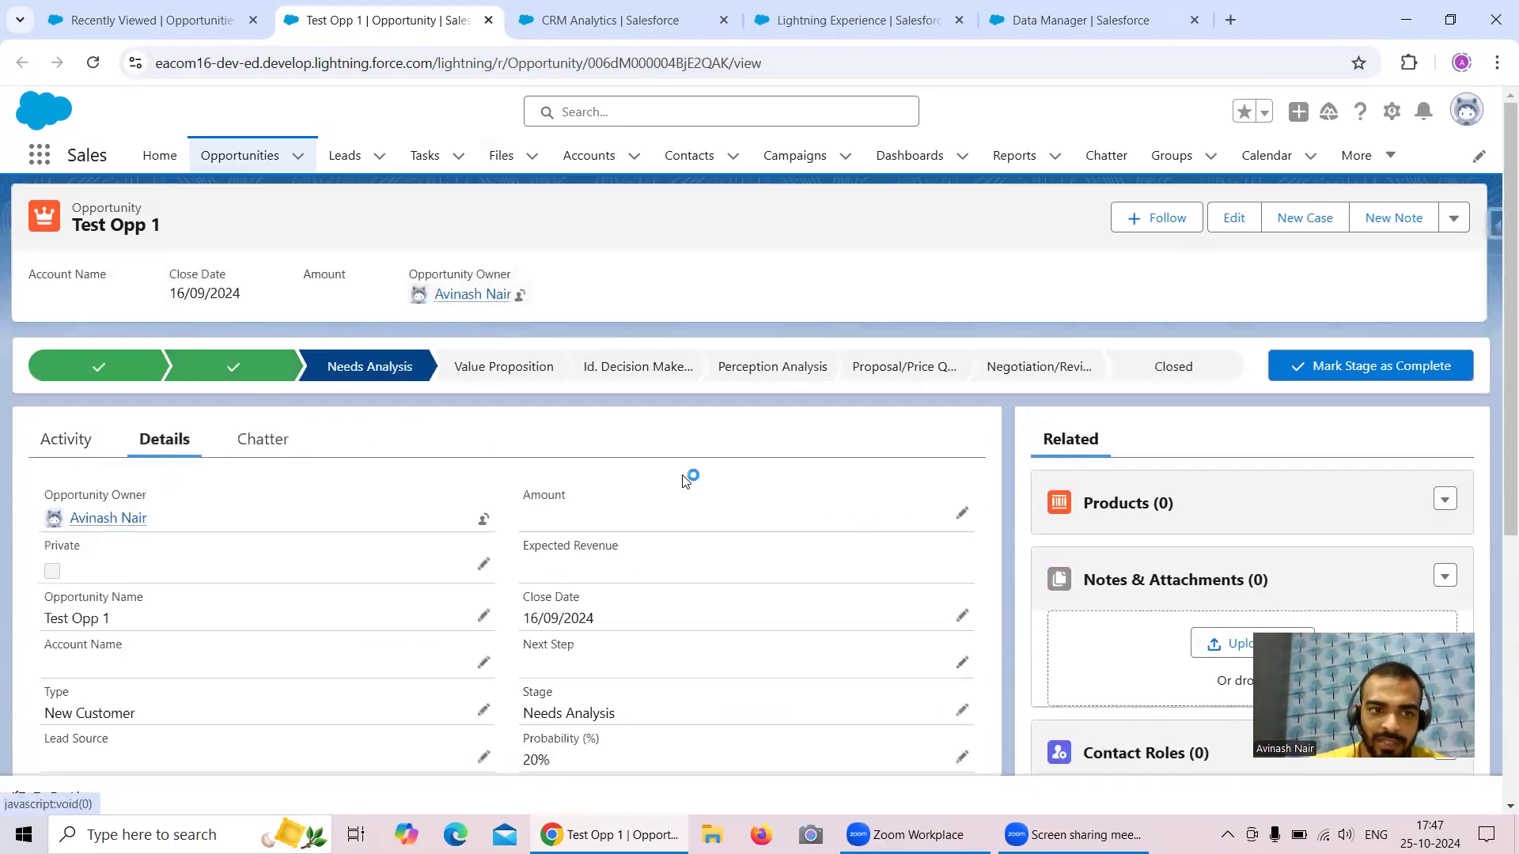
scroll(807, 484, down, 3)
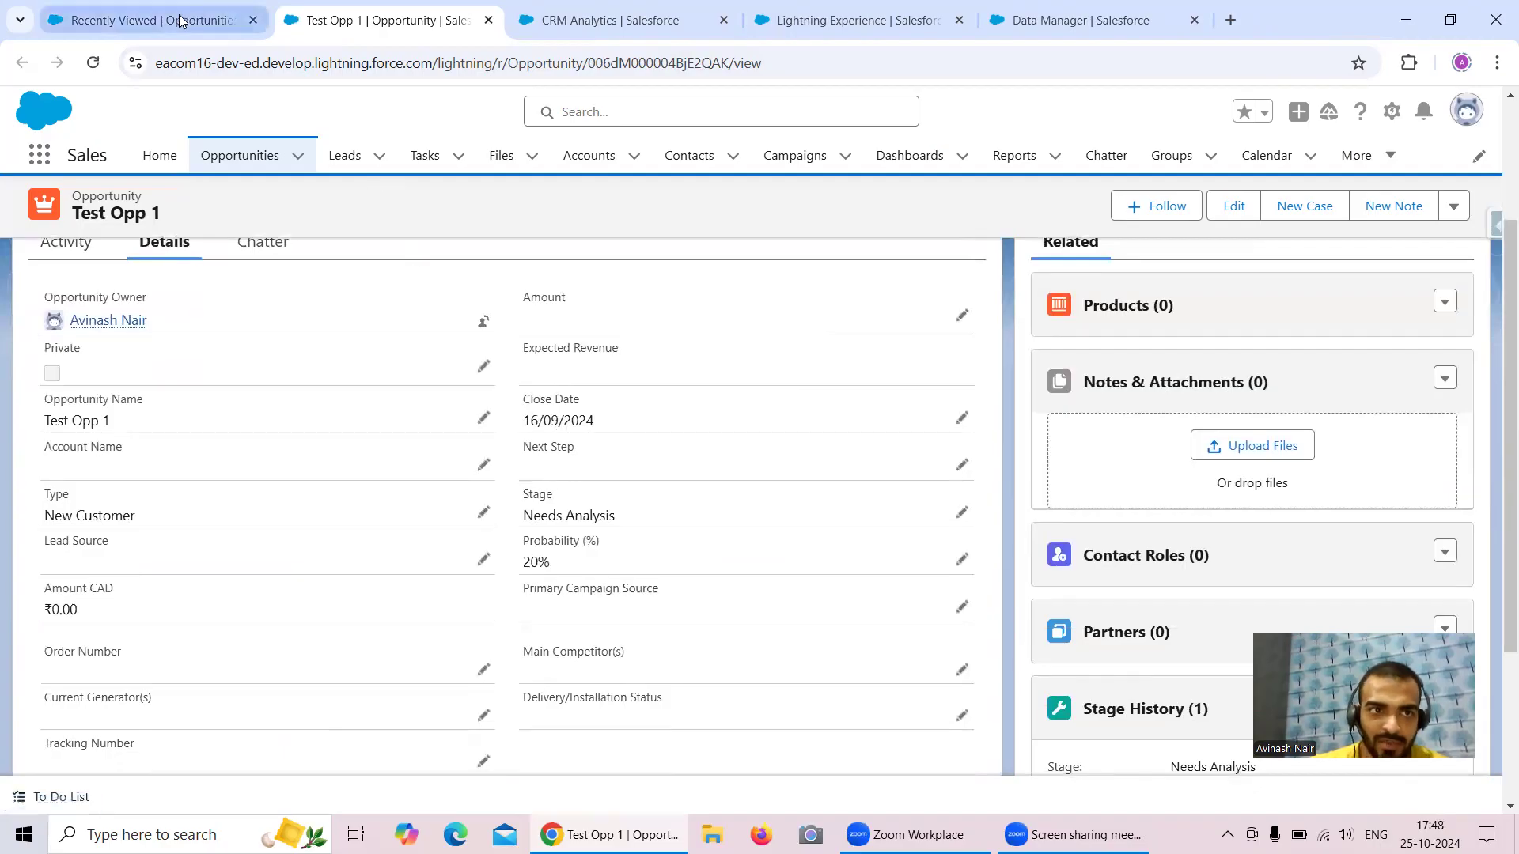
click(150, 20)
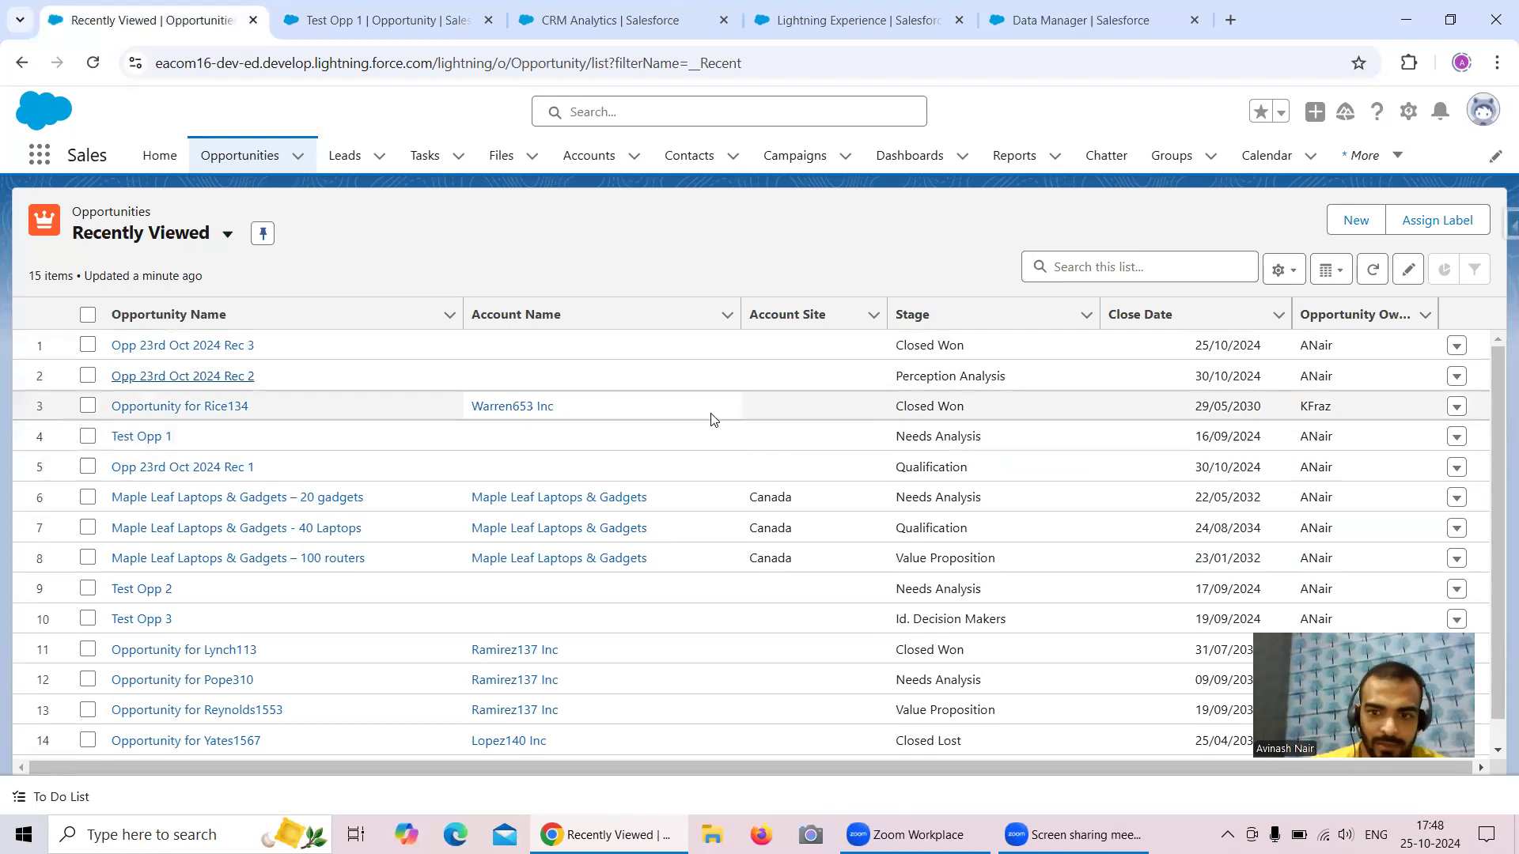
- Open Opp 23rd Oct 2024 Rec 1 from the opportunities list in a new tab and show its details
scroll(712, 417, down, 1)
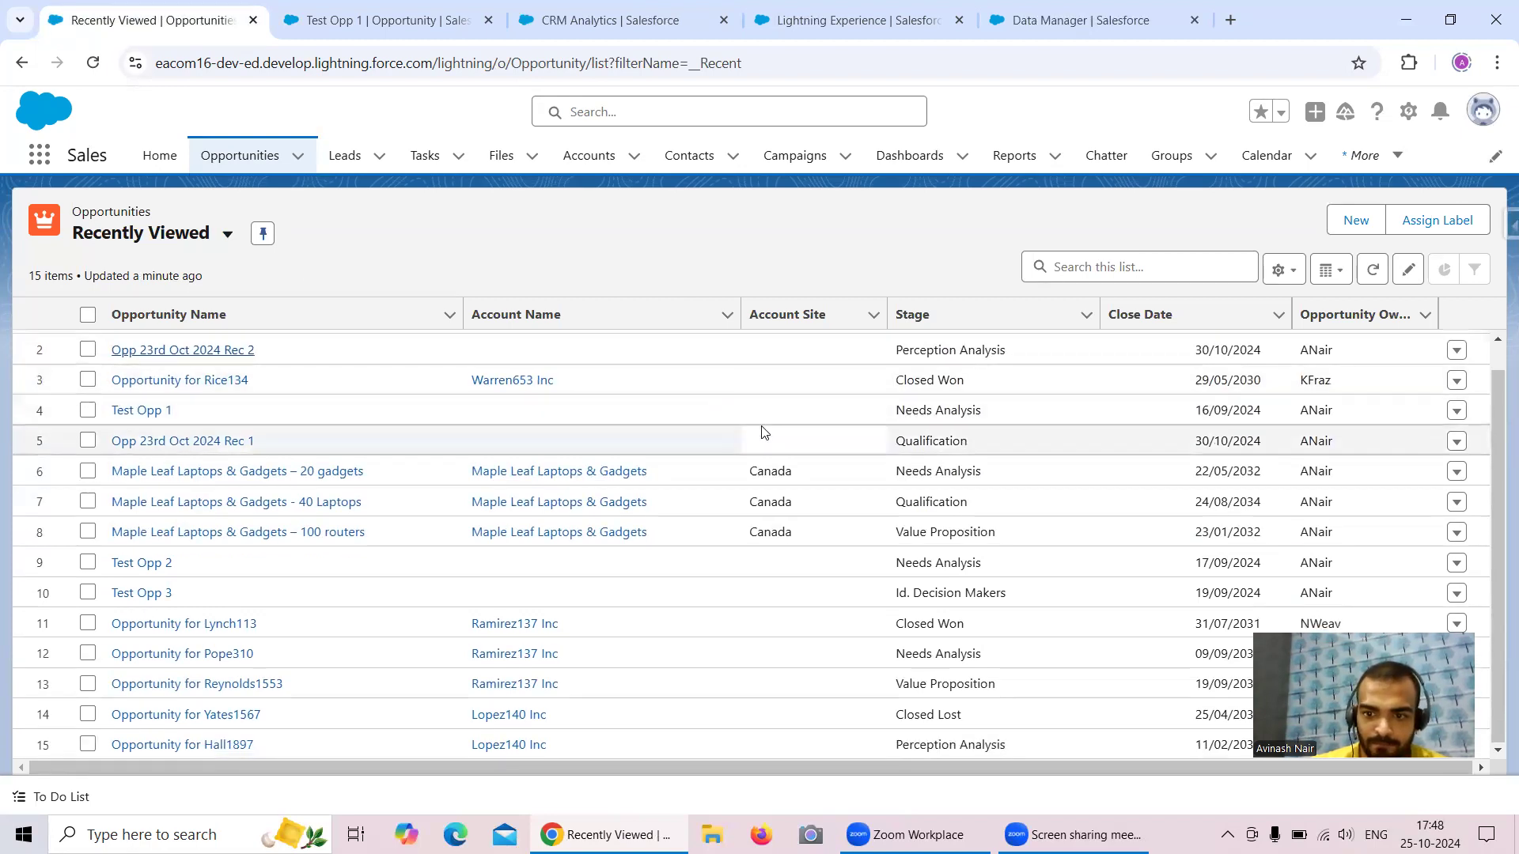
scroll(765, 431, up, 1)
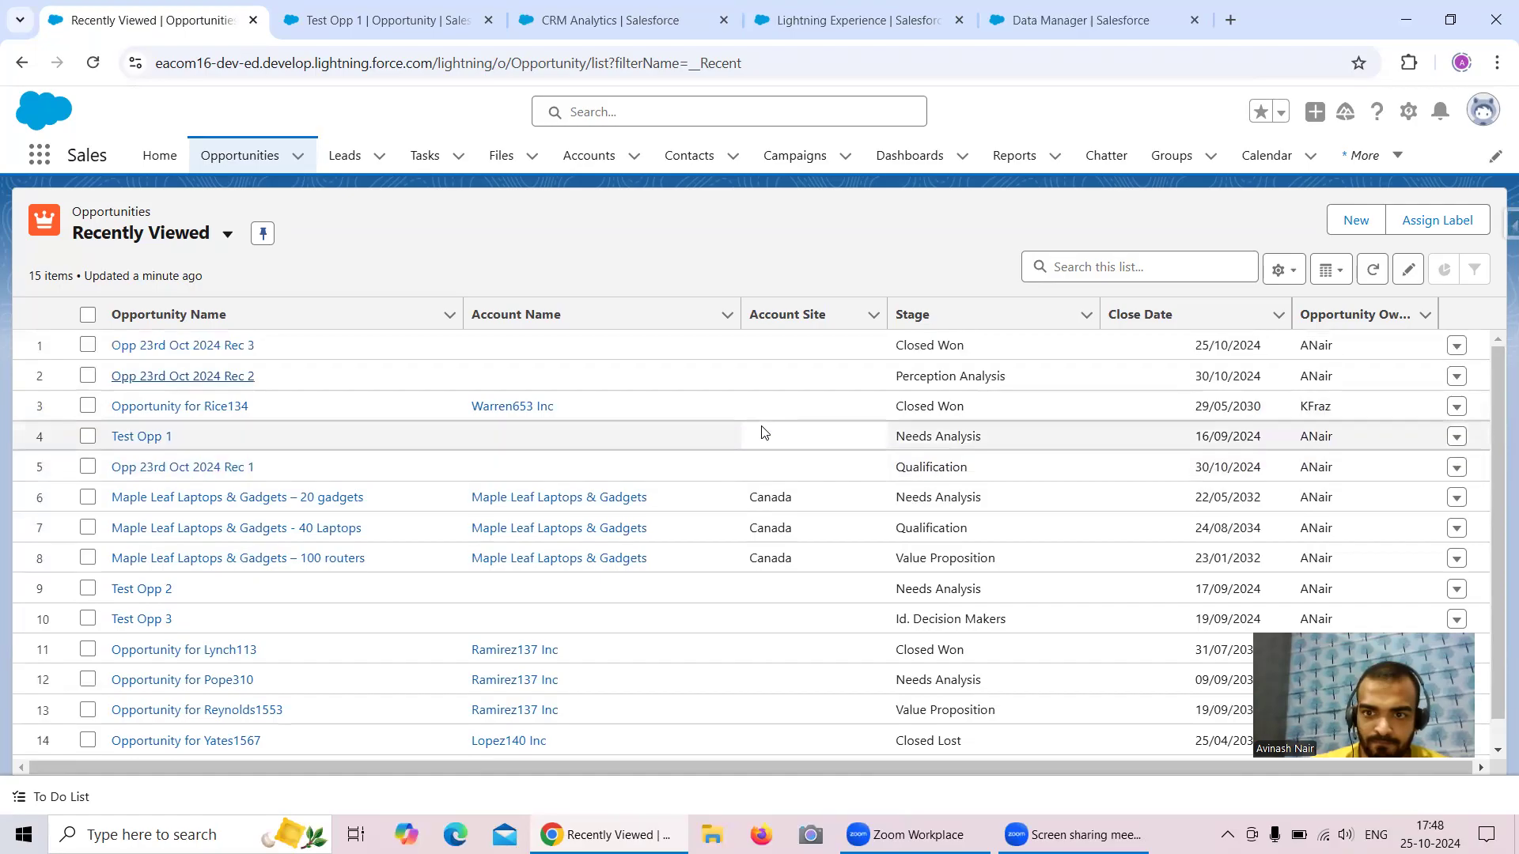
right_click(180, 469)
click(221, 491)
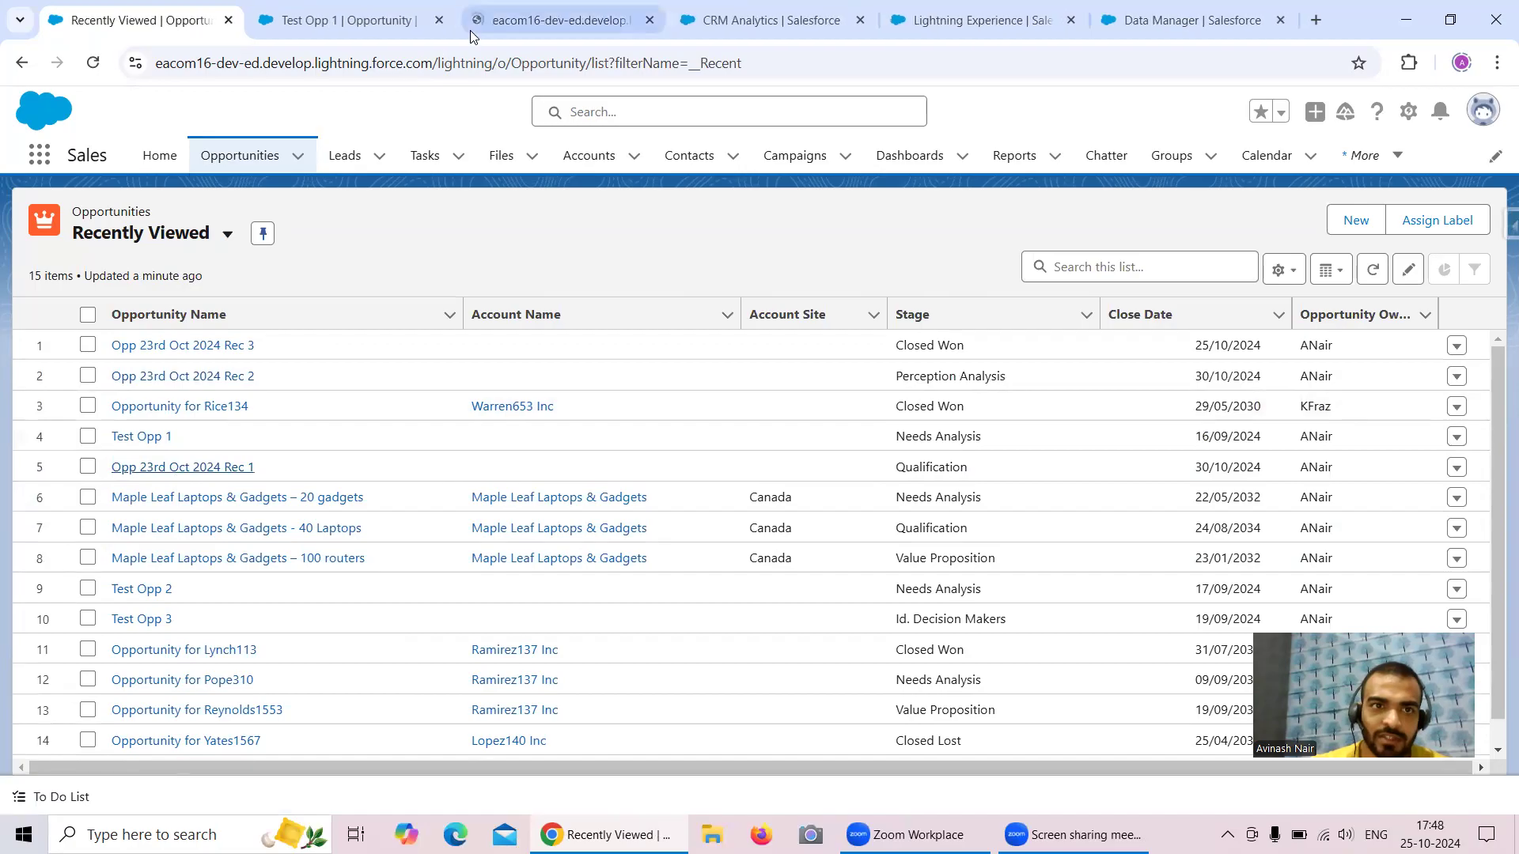
click(471, 31)
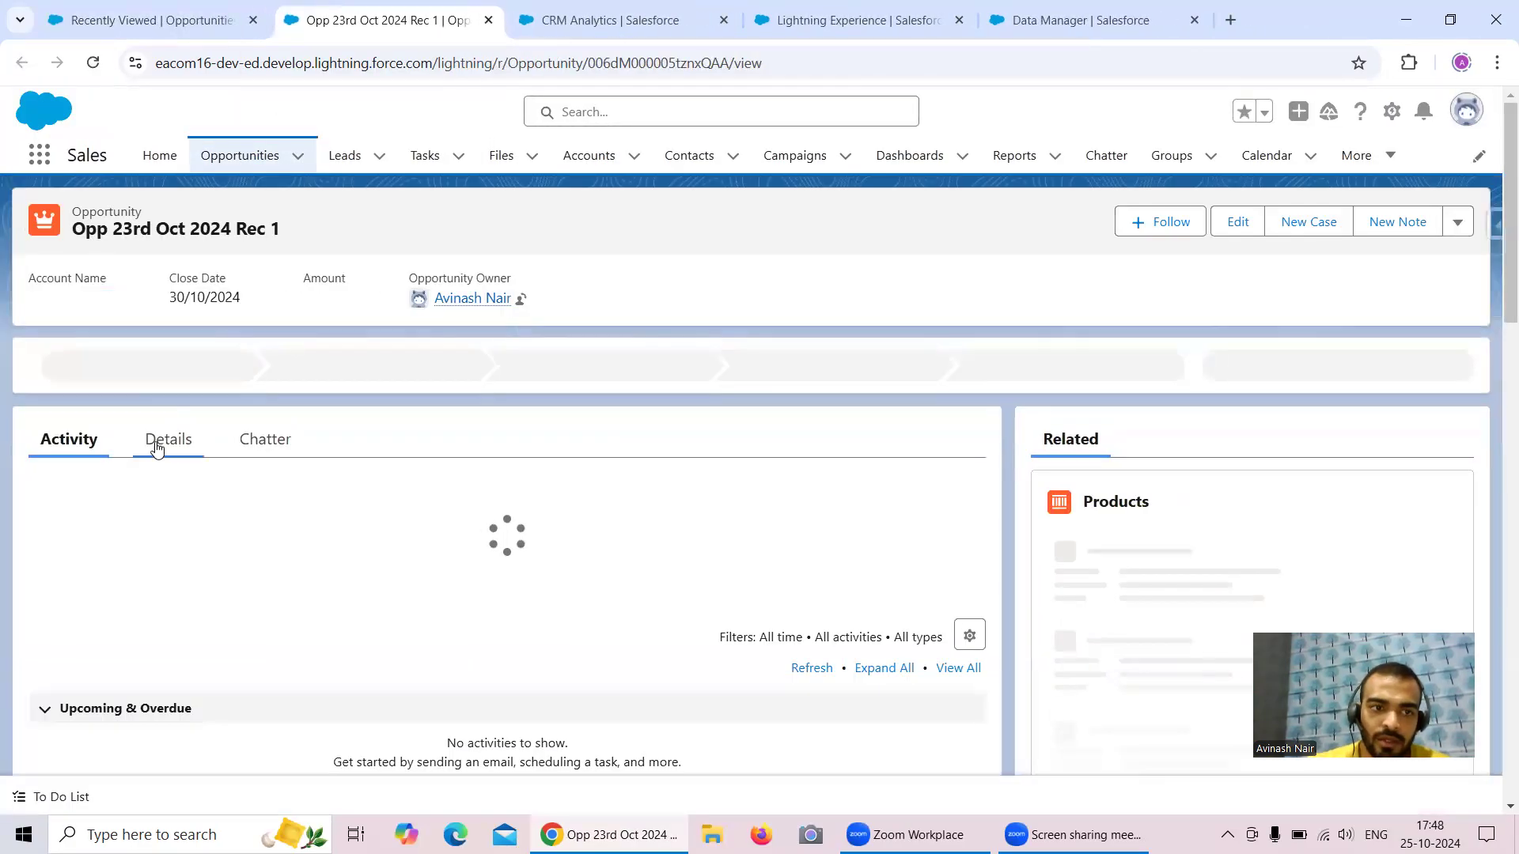
click(157, 448)
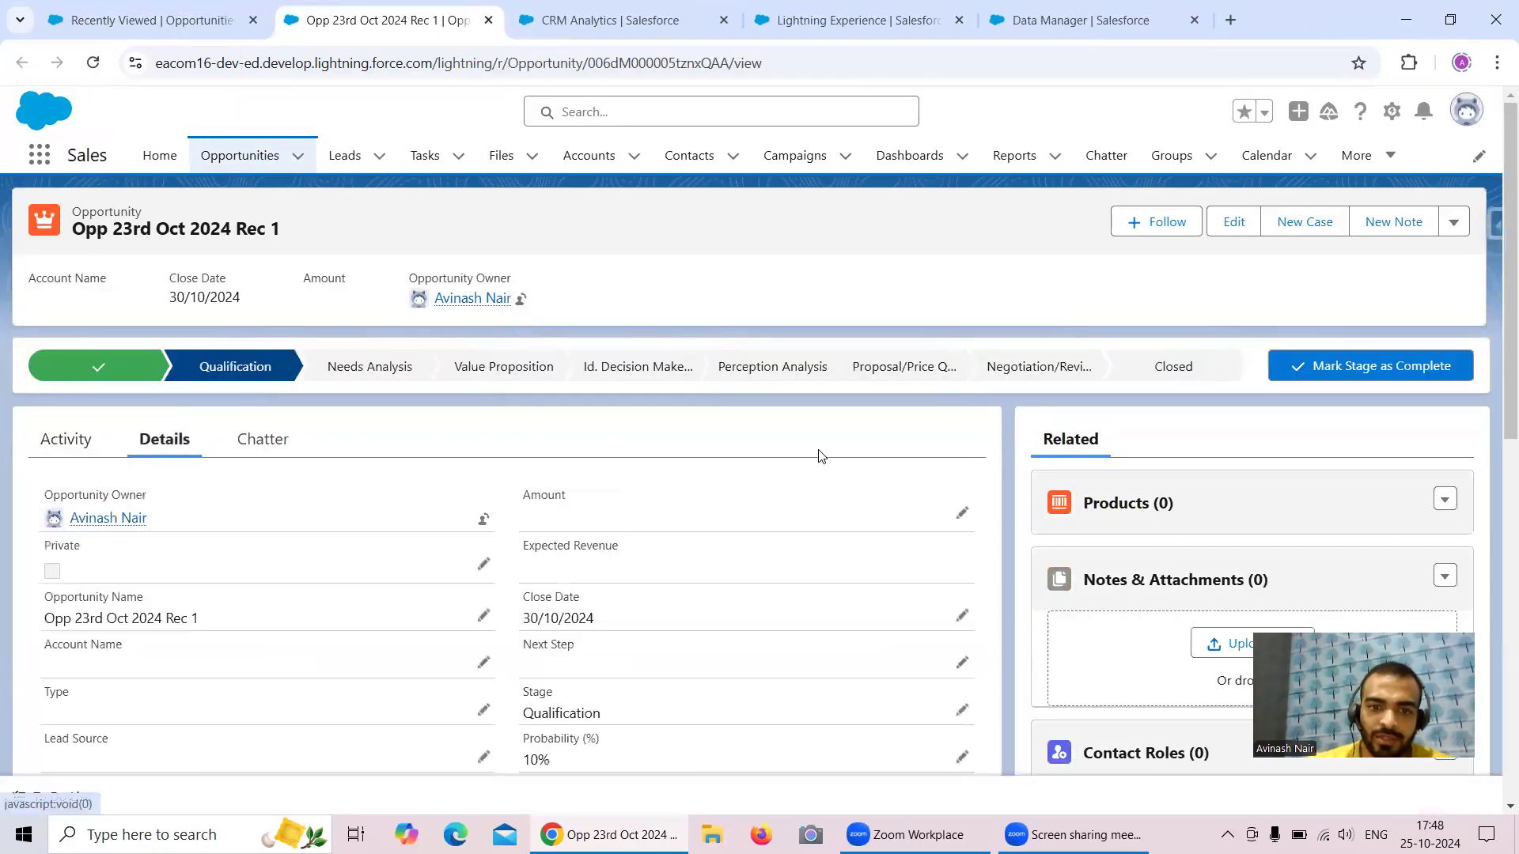
scroll(810, 443, down, 3)
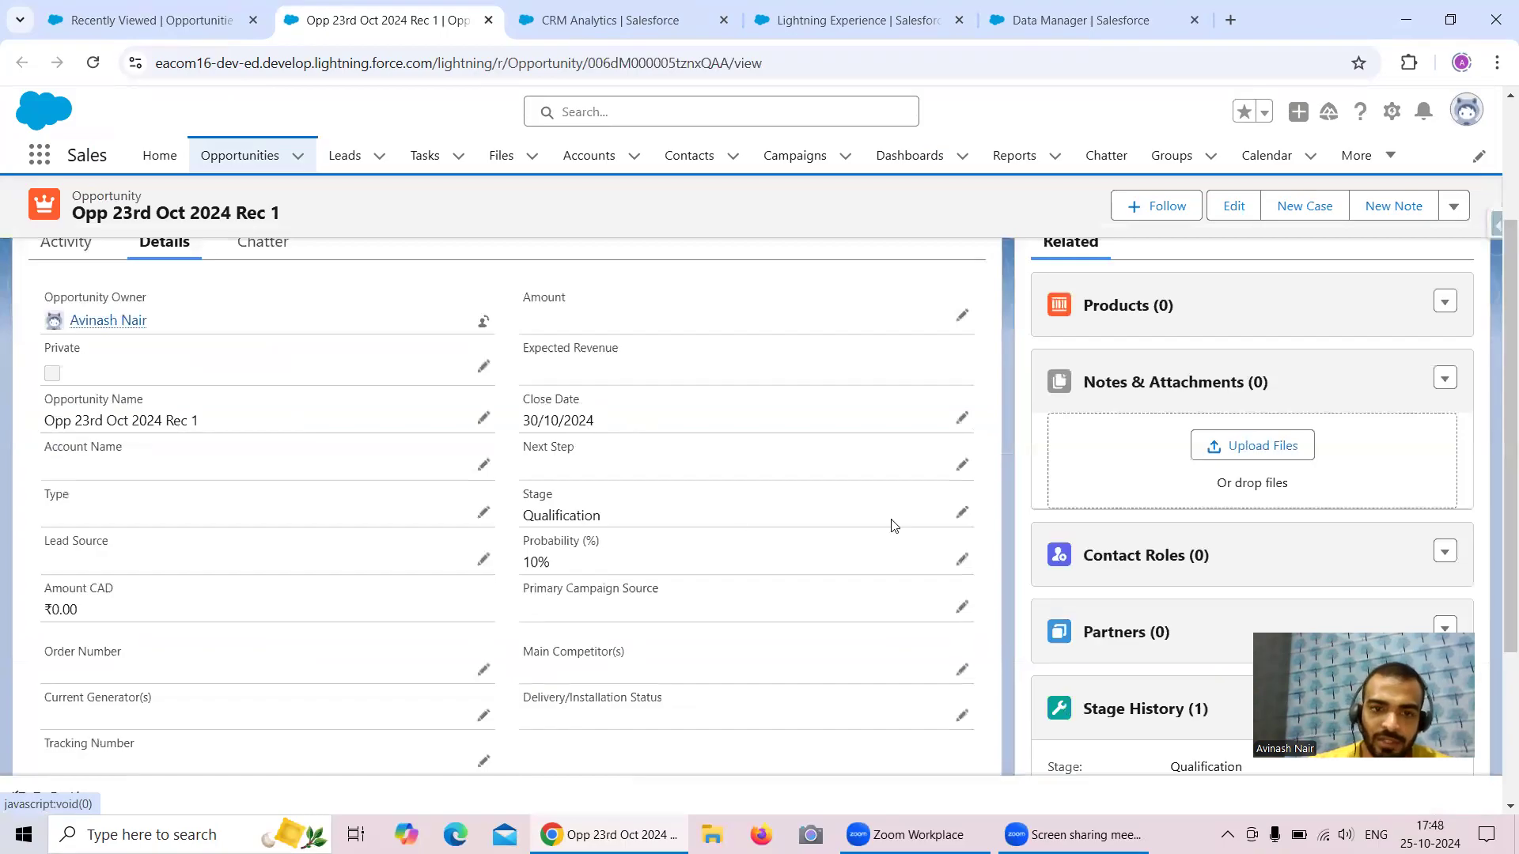
- Set the Stage of Opp 23rd Oct 2024 Rec 1 to Closed Lost and save the record
click(961, 512)
click(698, 444)
scroll(696, 447, down, 5)
scroll(702, 292, down, 3)
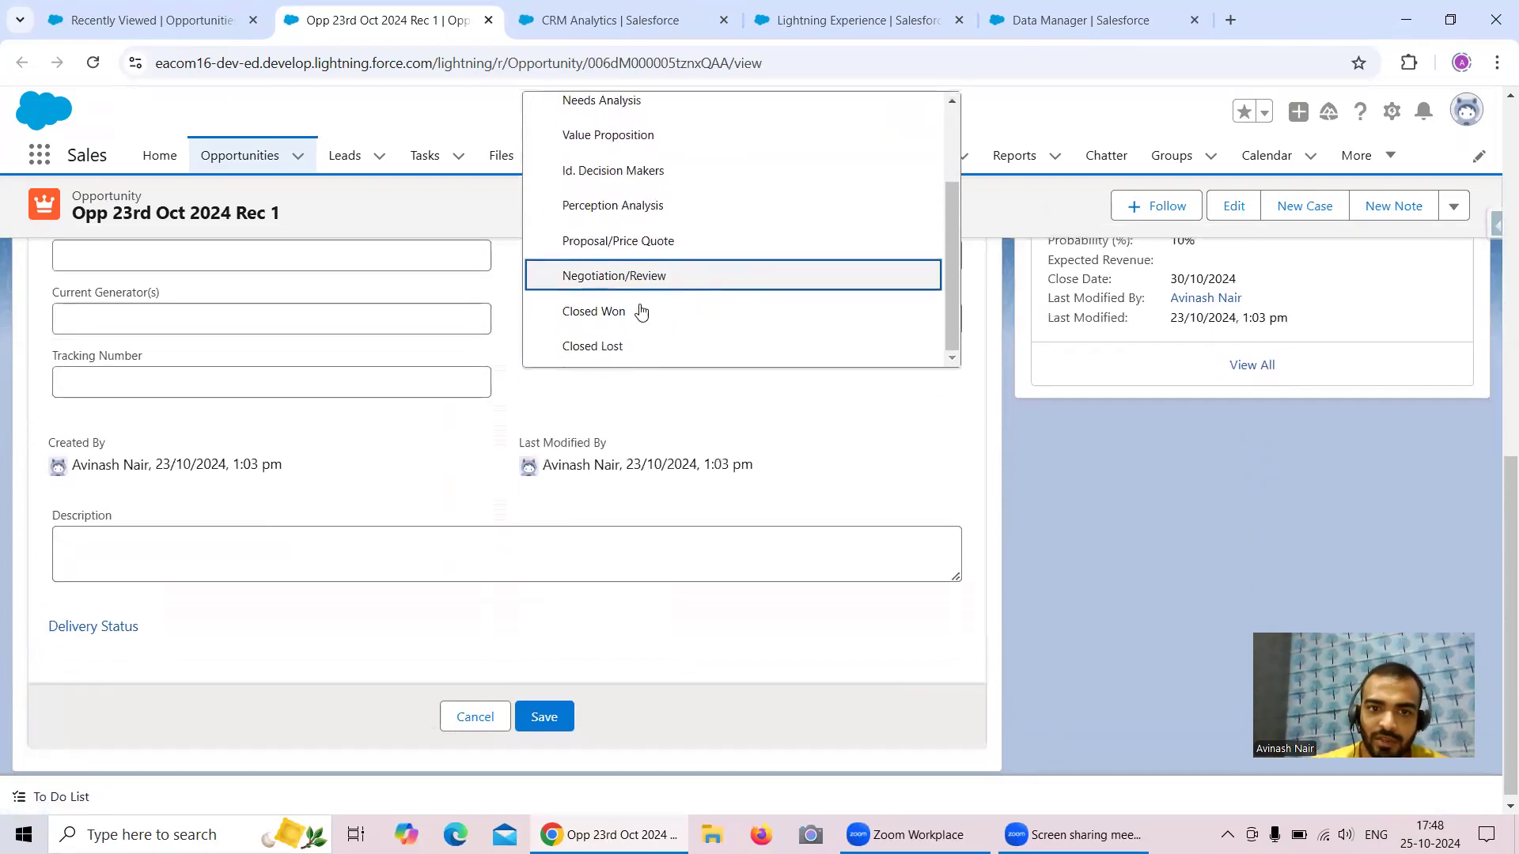
click(624, 346)
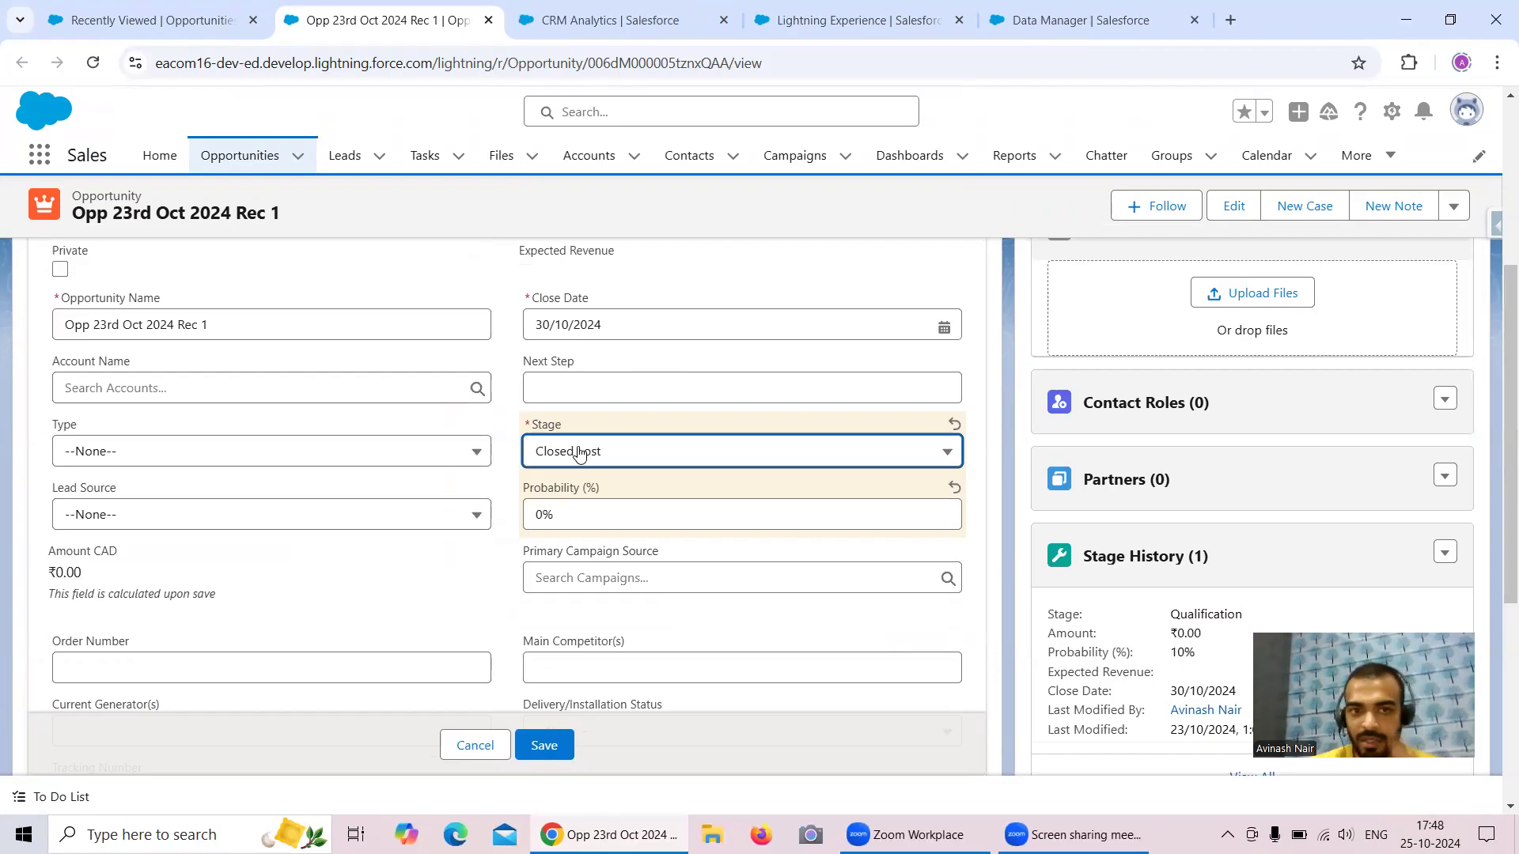
click(545, 746)
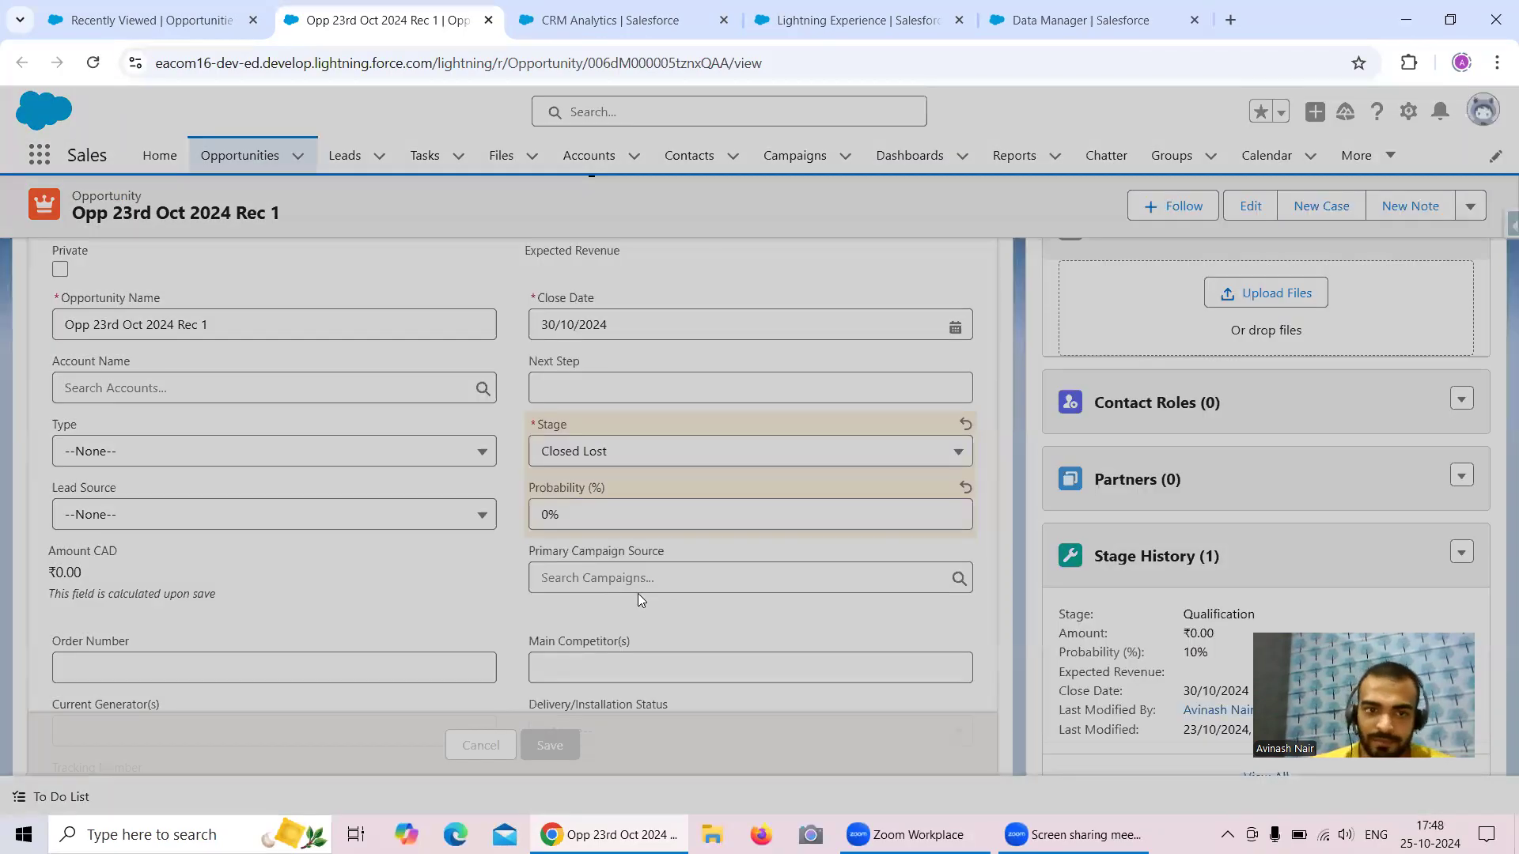
- Reload Opp 23rd Oct 2024 Rec 1 and check the Close Date and Stage in its details
scroll(687, 453, up, 1)
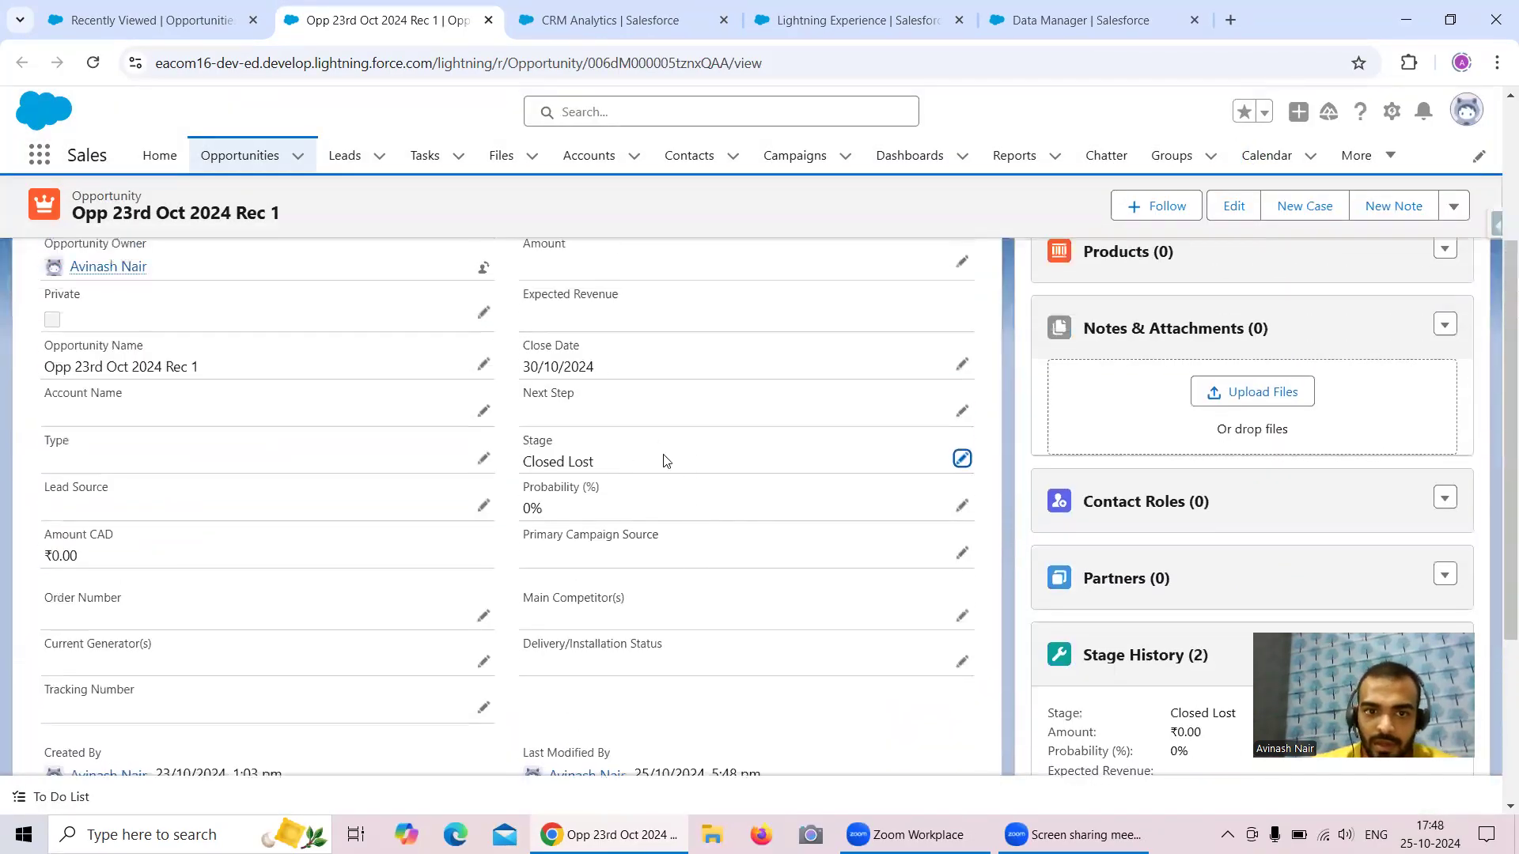
click(92, 62)
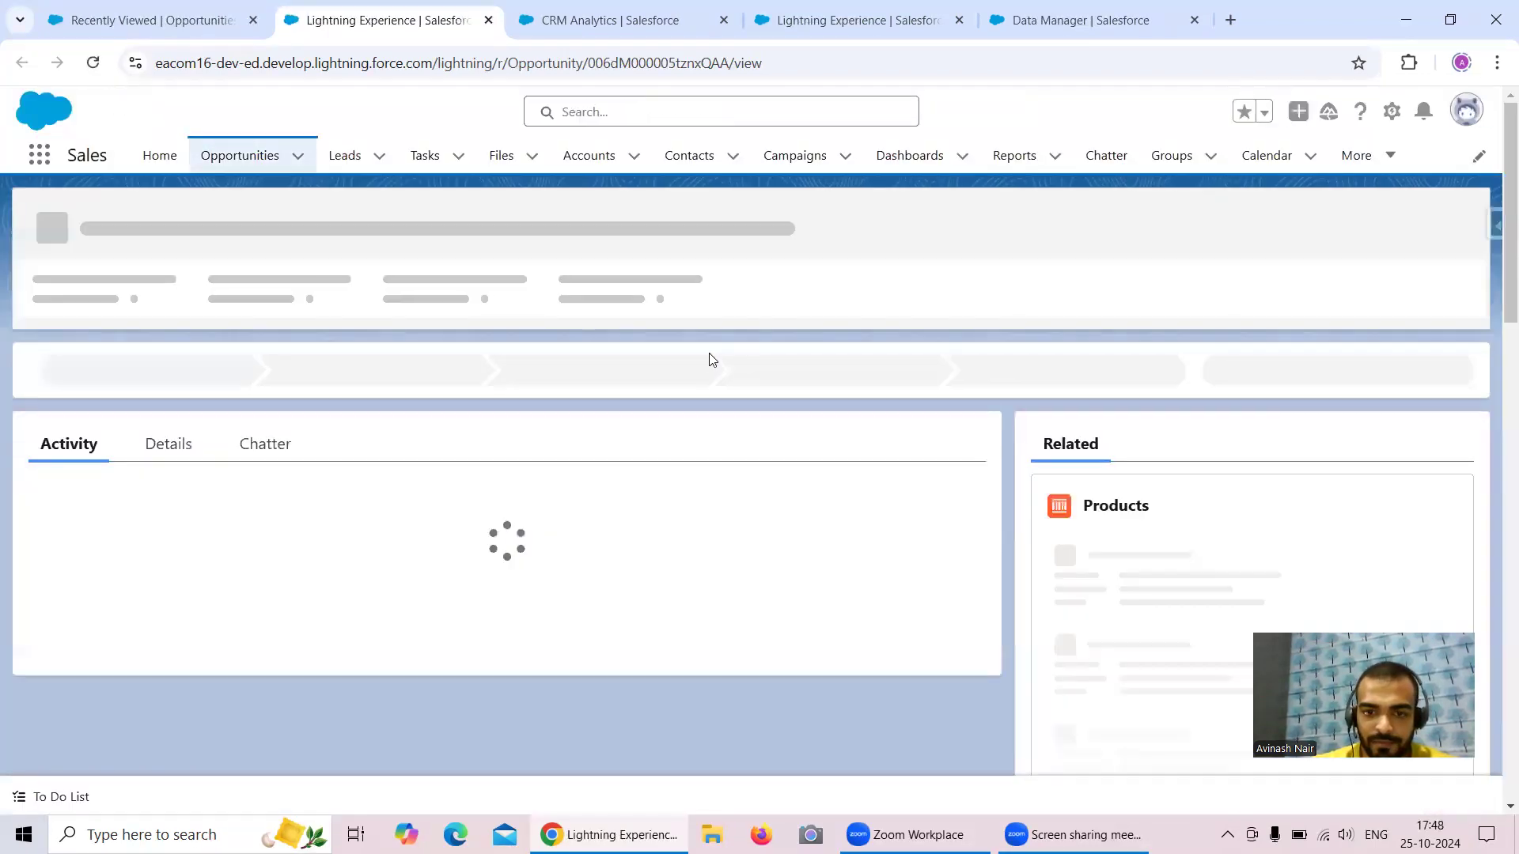
click(184, 440)
scroll(633, 383, down, 1)
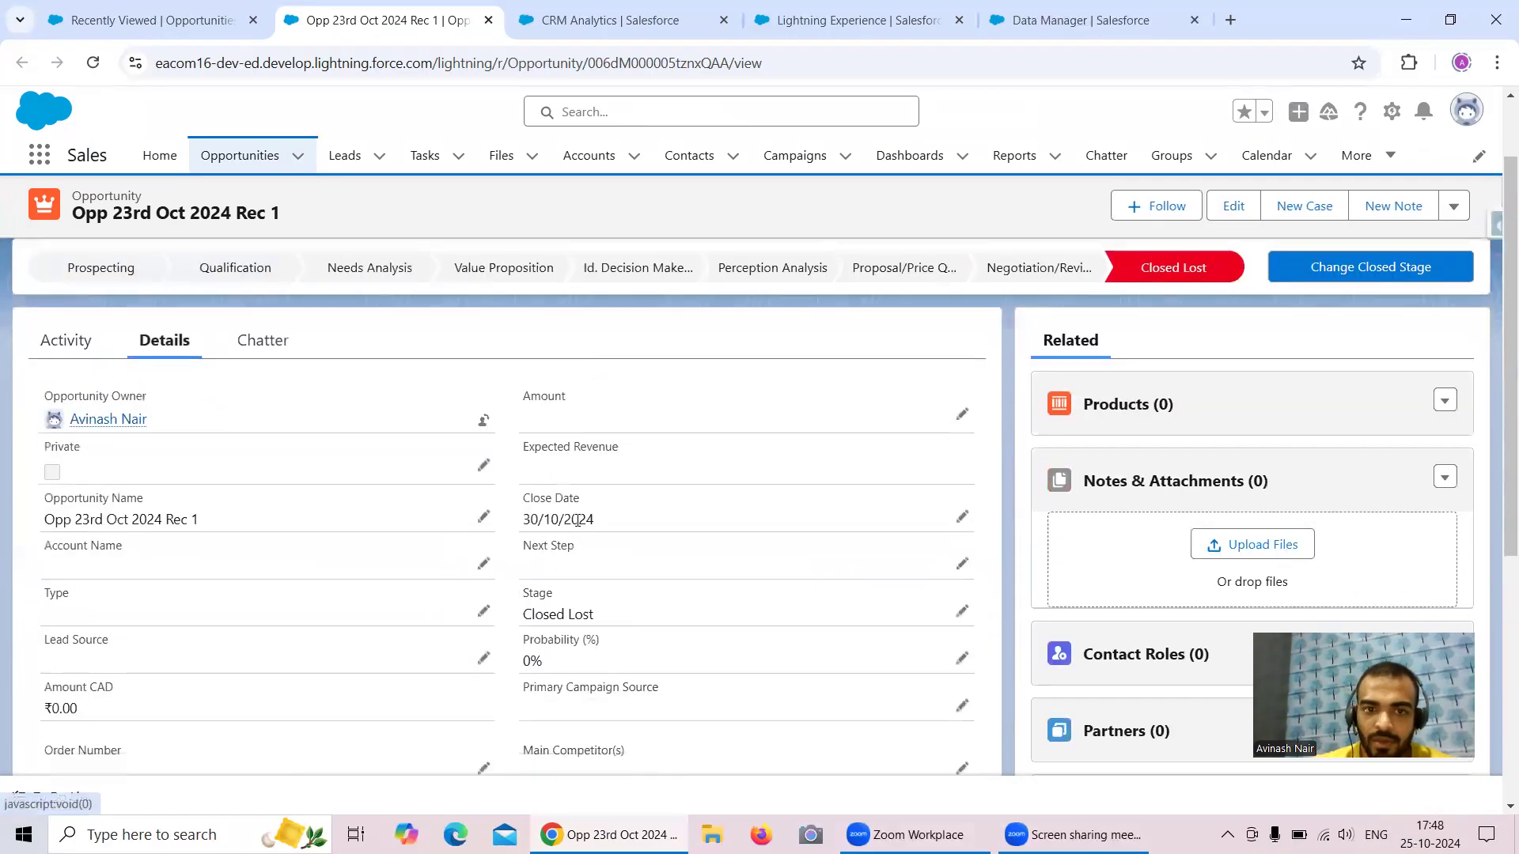
scroll(606, 474, down, 2)
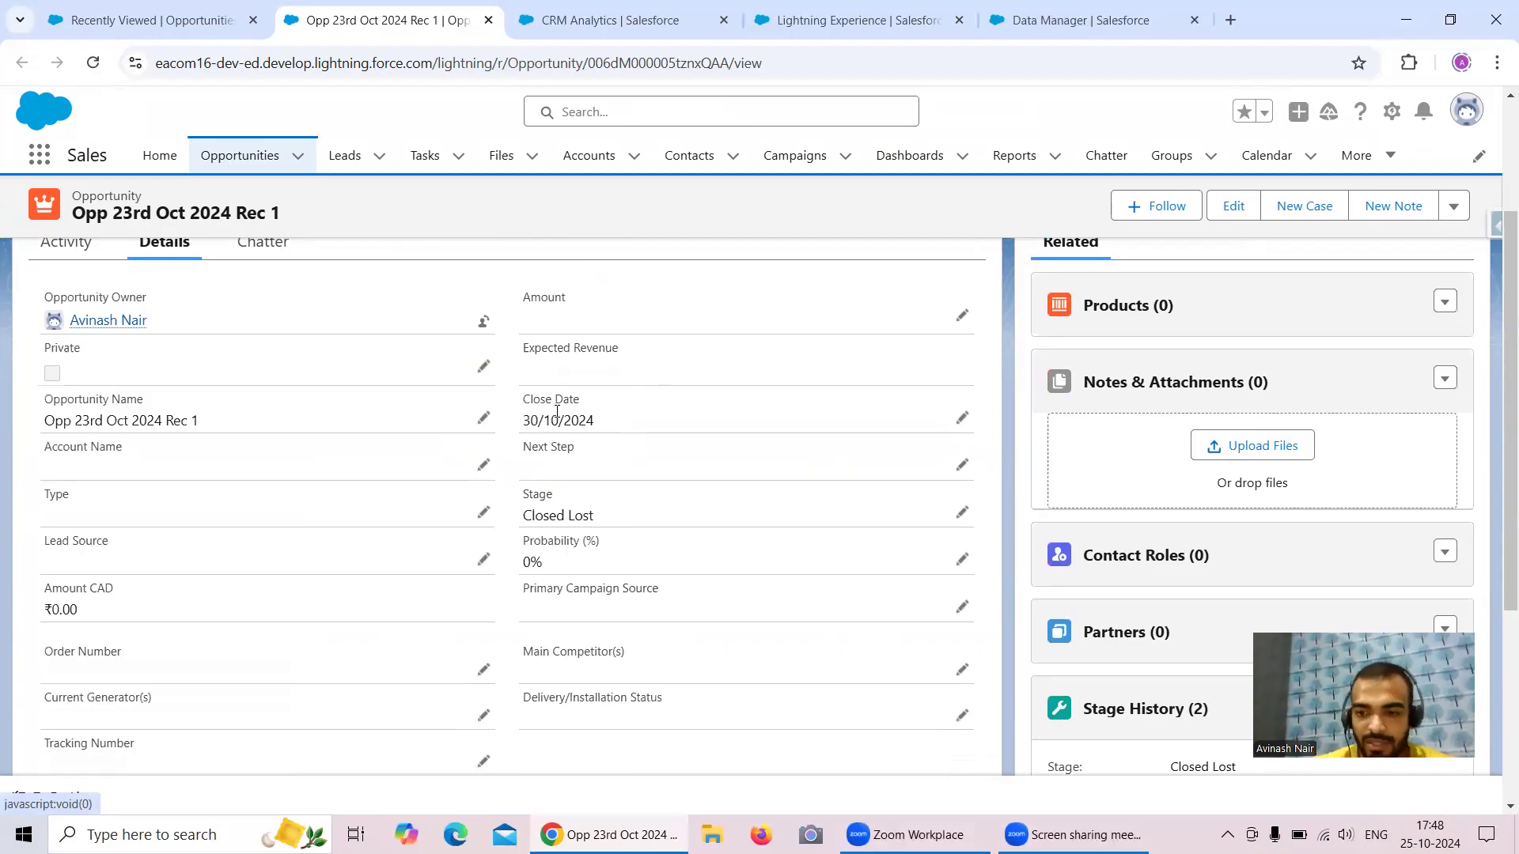
- Set the Close Date of Opp 23rd Oct 2024 Rec 1 to 25/10/2024 and save the record
click(962, 418)
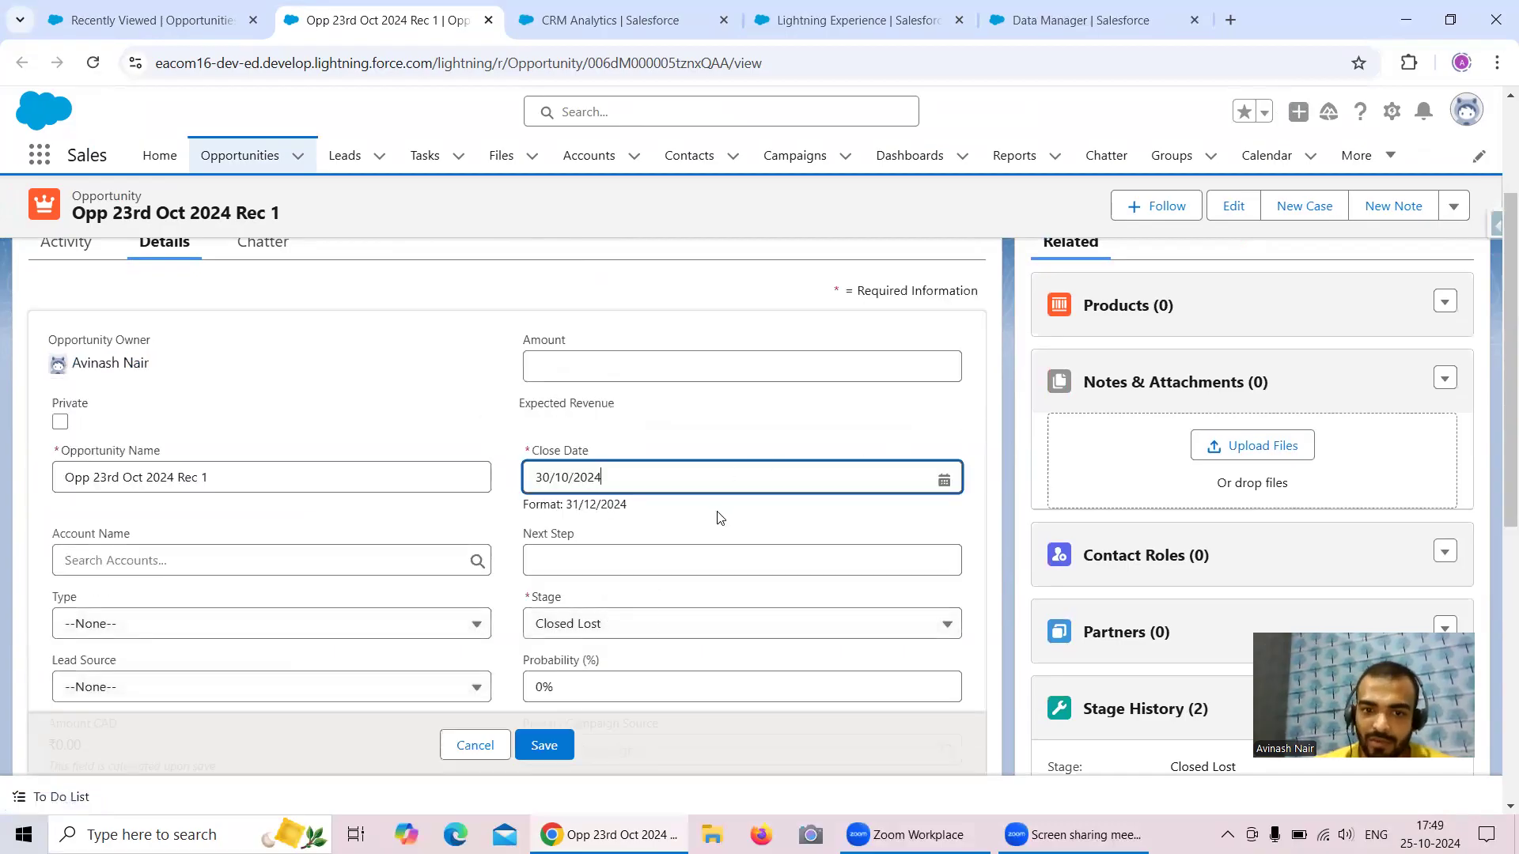
click(719, 484)
click(901, 328)
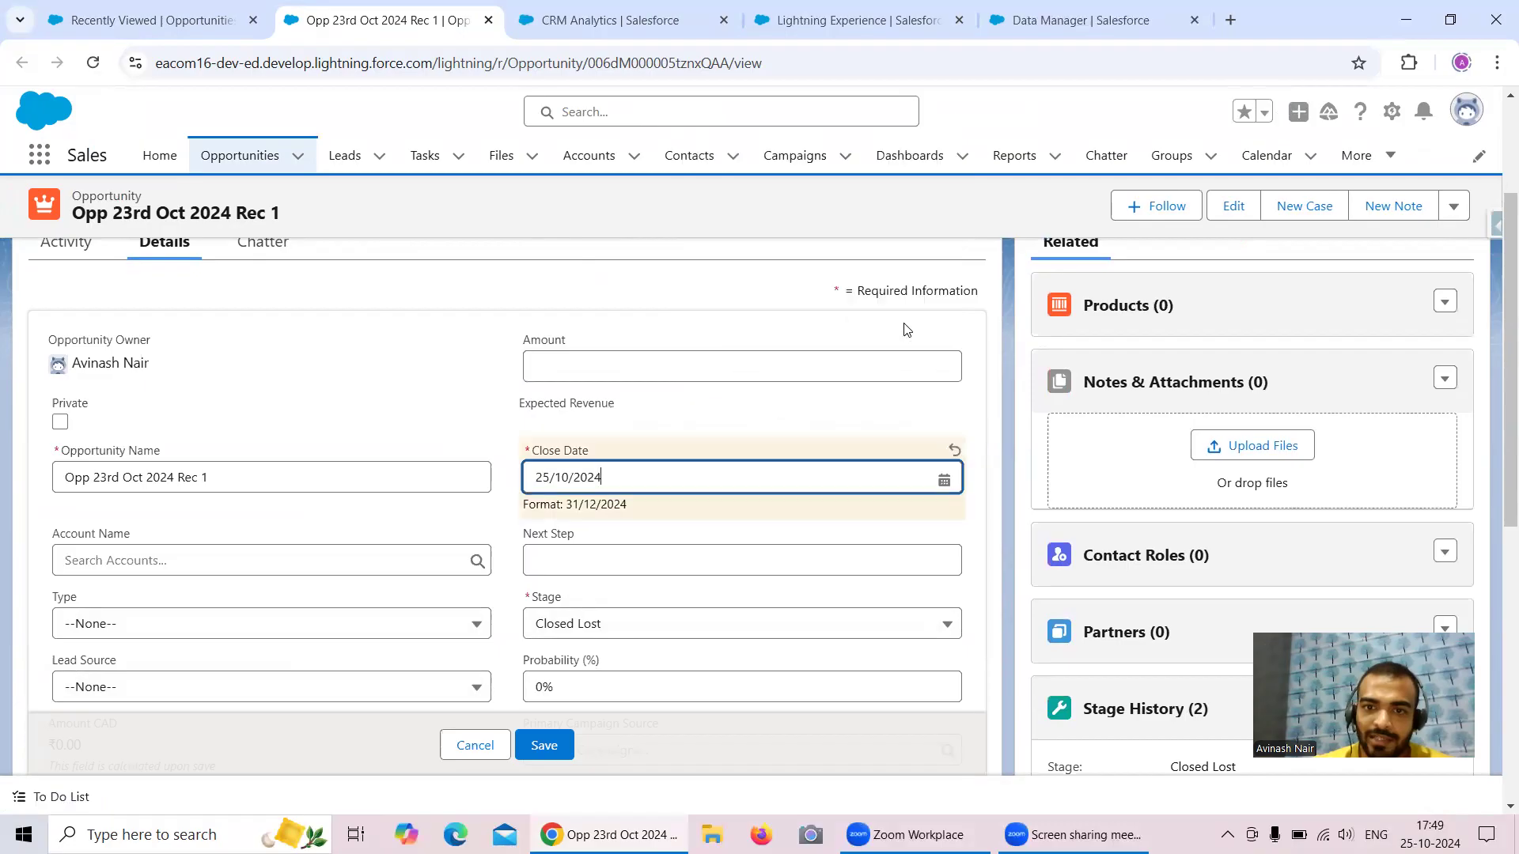
click(546, 747)
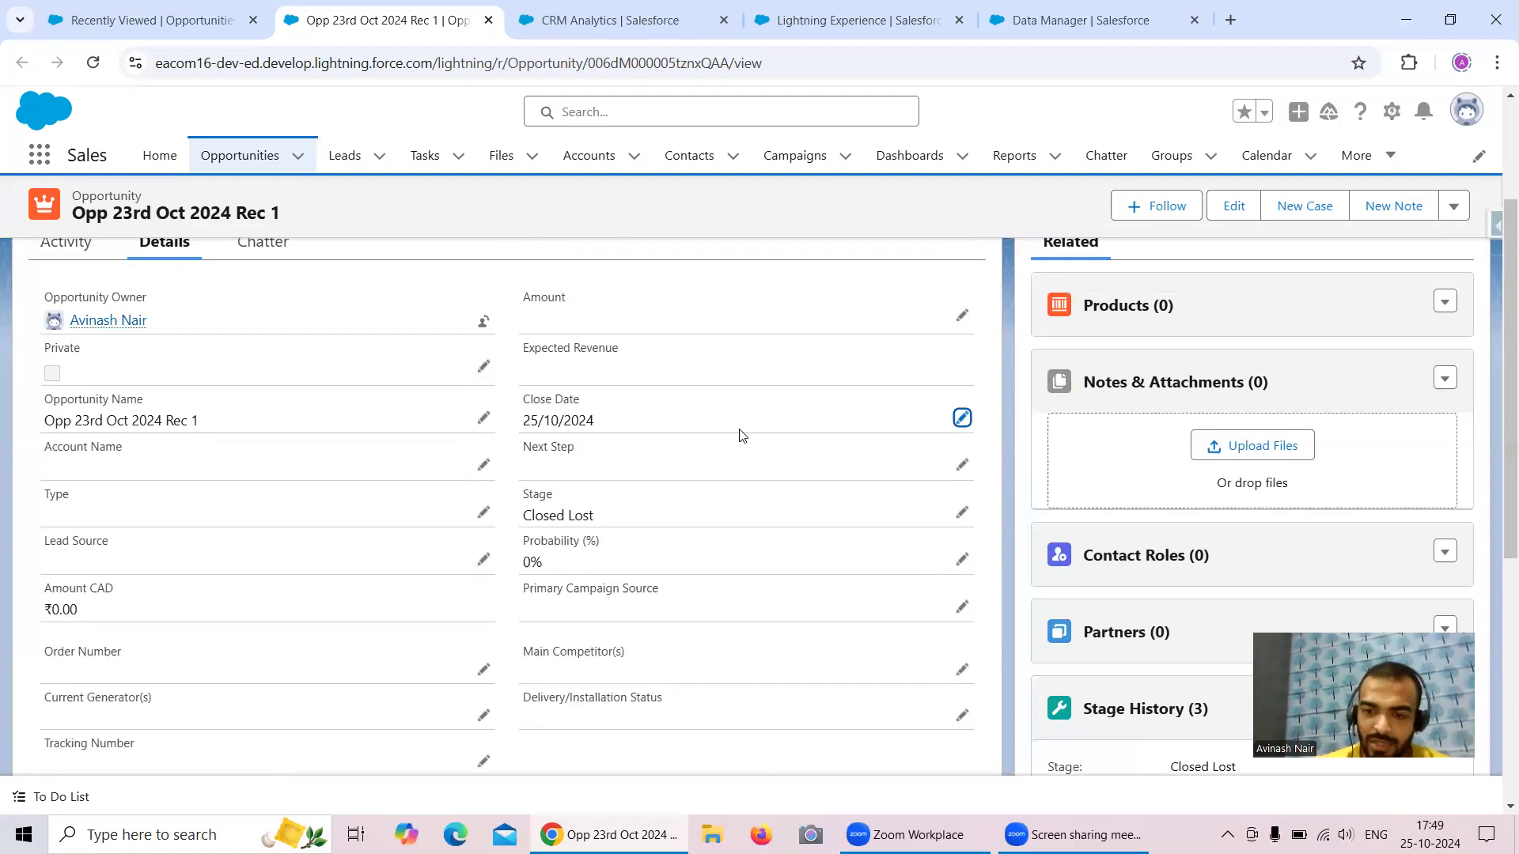
- From the opportunities list, open Salesforce Inspector's Data Export in a new tab and place that tab beside the list's tab
click(127, 21)
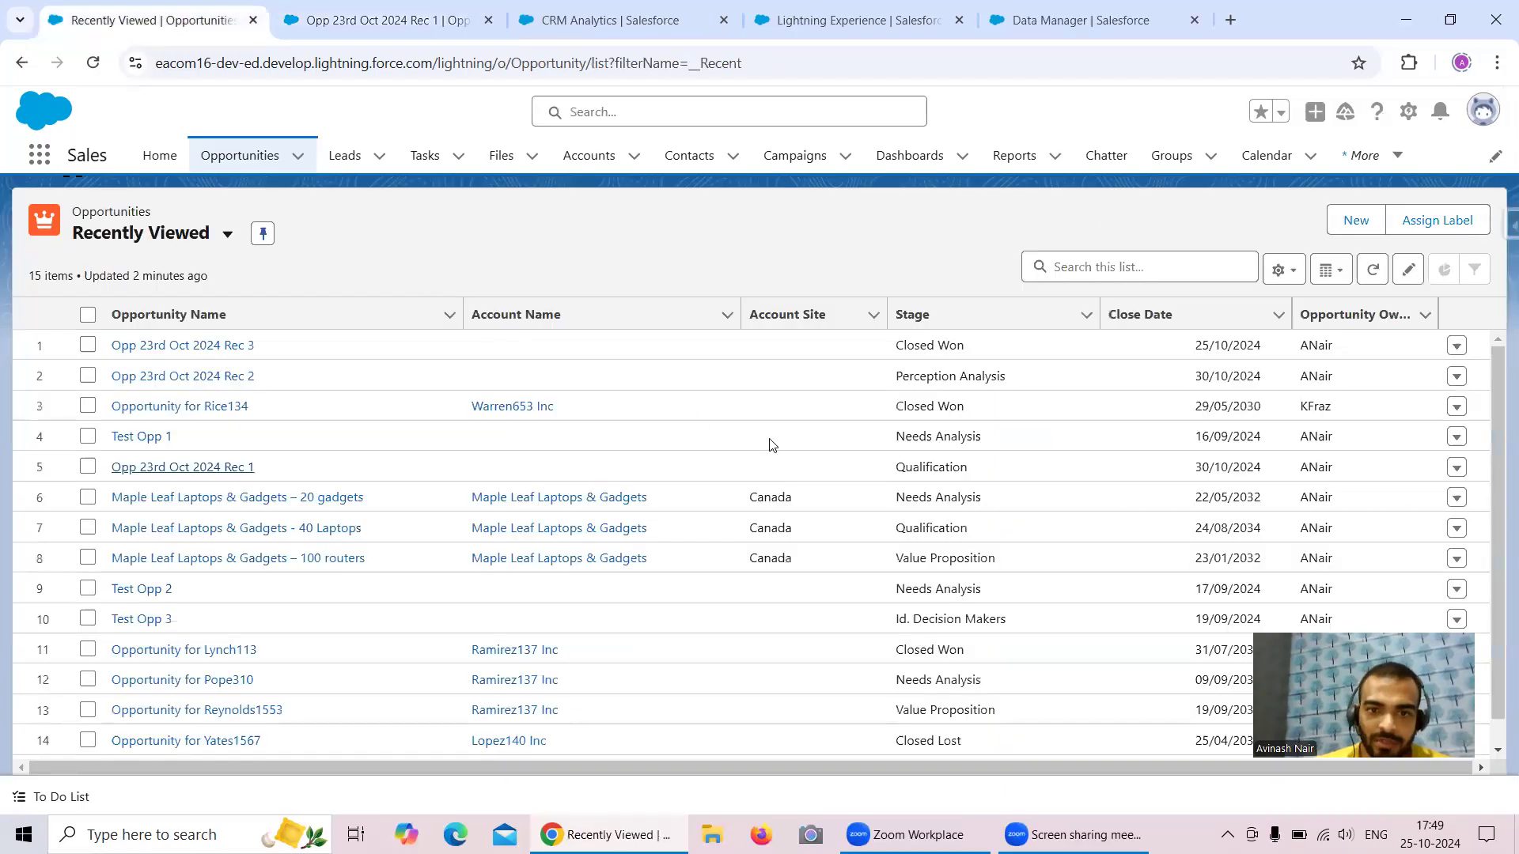
click(1509, 224)
right_click(1371, 543)
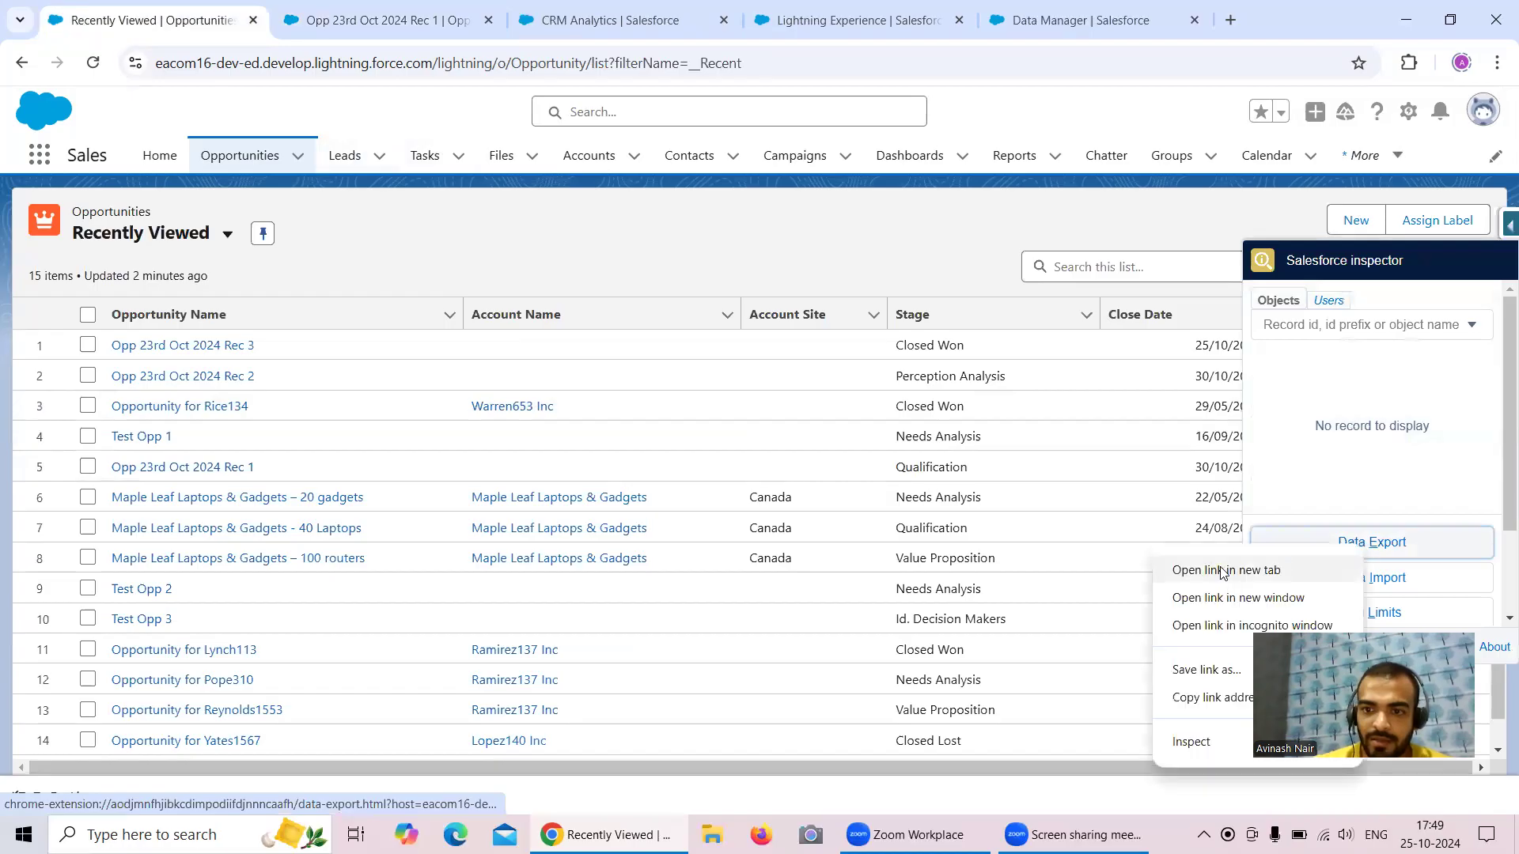
click(1223, 570)
drag(522, 20, 317, 20)
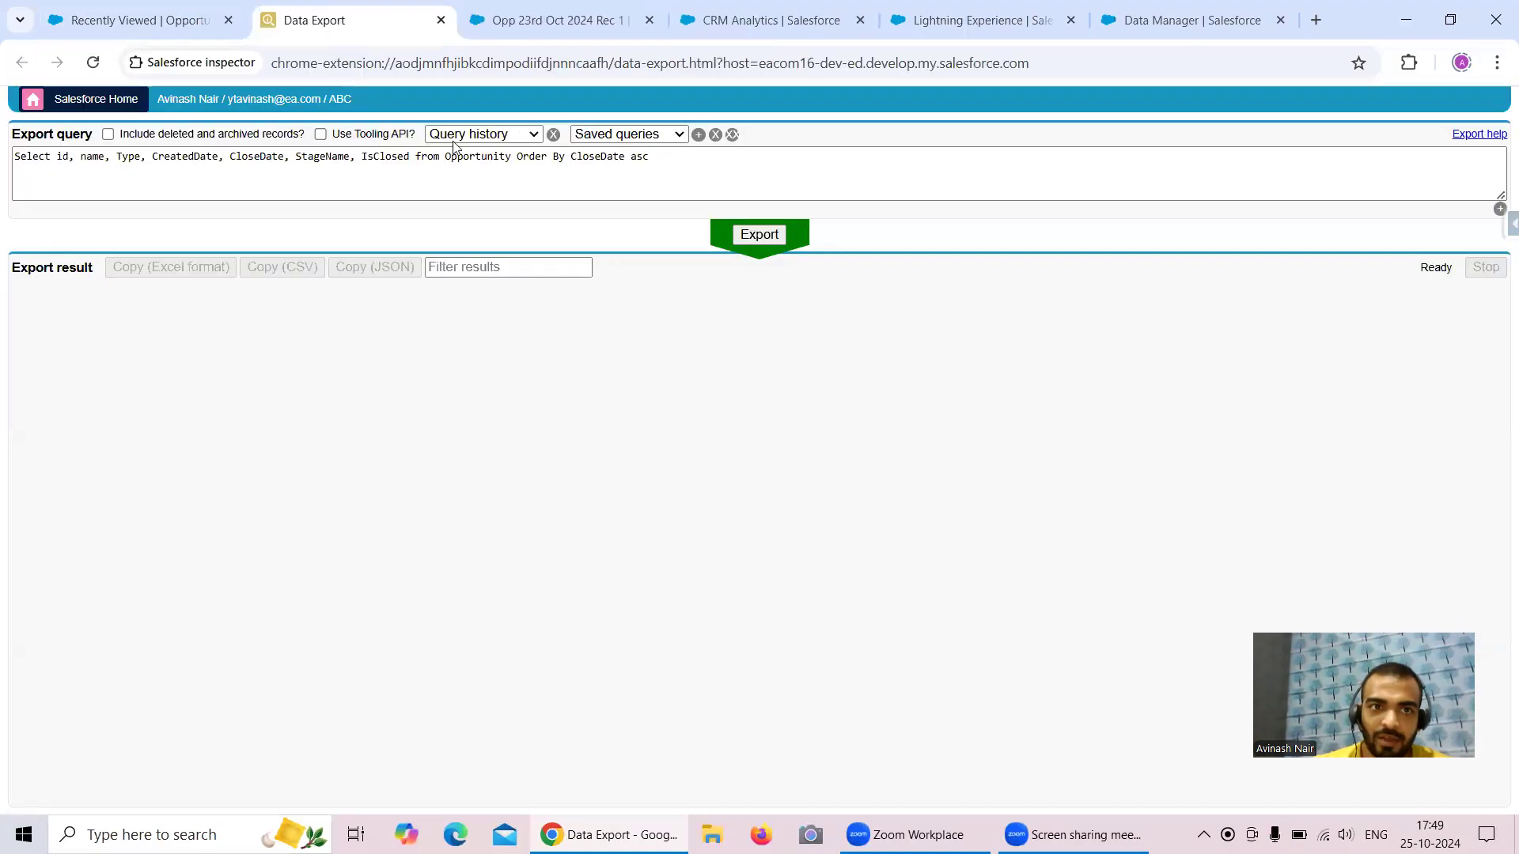
- Run the Opportunity query ordered by CloseDate and compare the CreatedDate, CloseDate and StageName values of the exported records
click(749, 246)
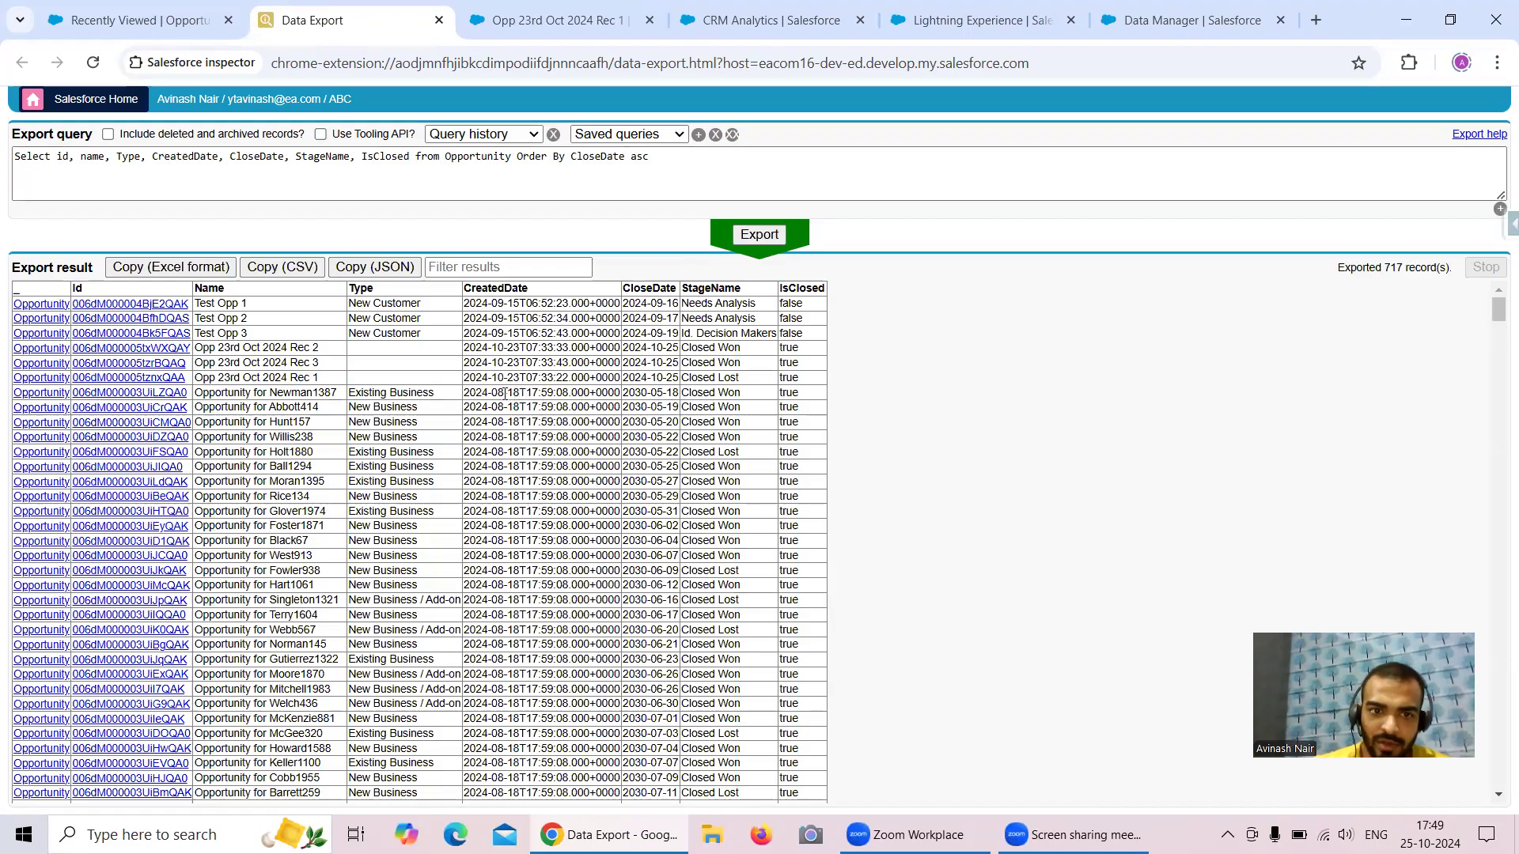
drag(702, 393, 519, 394)
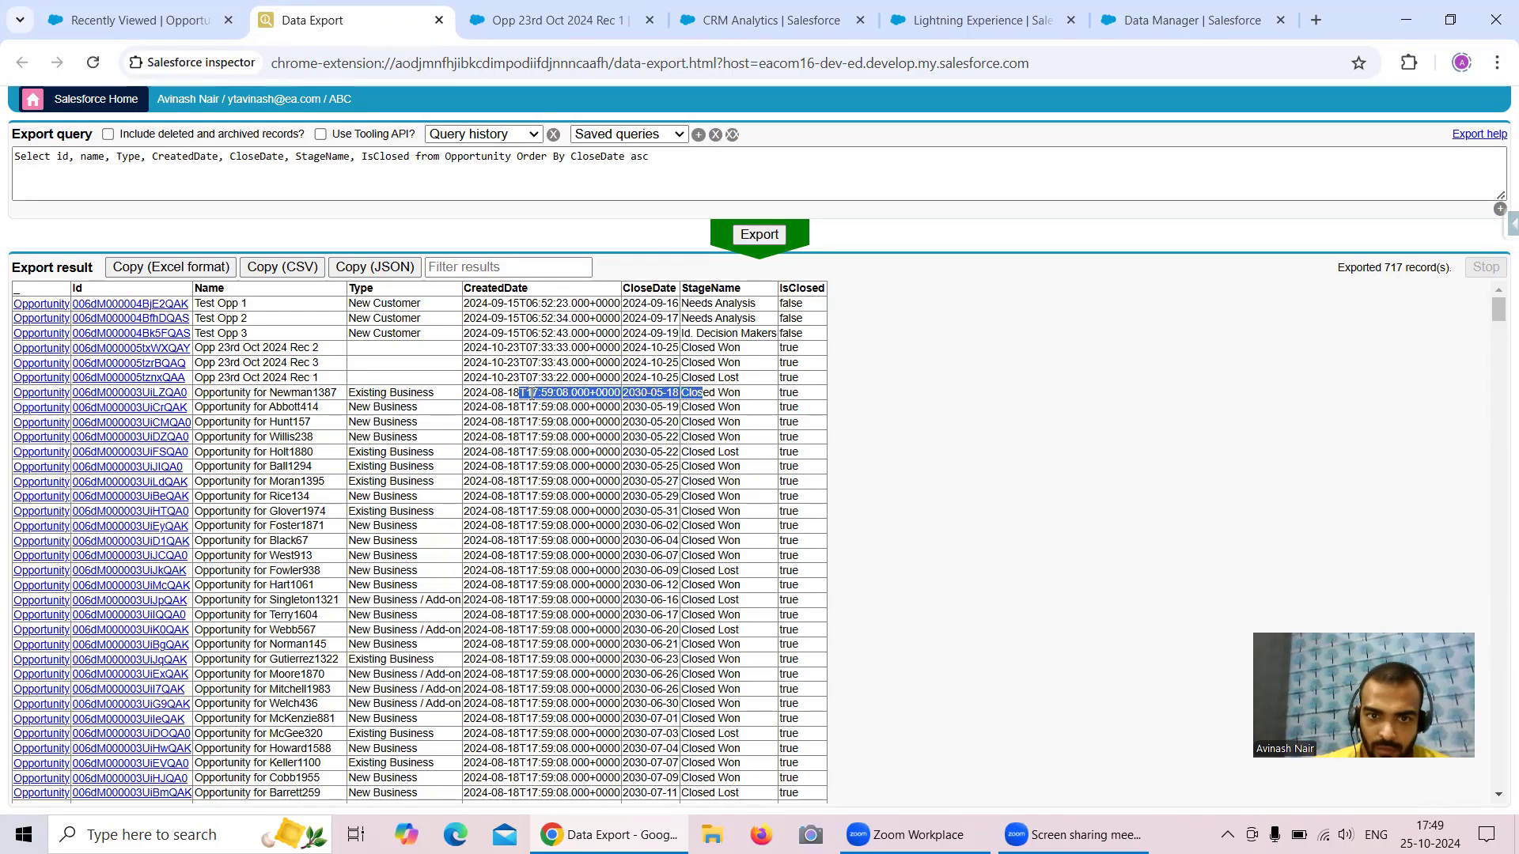
drag(741, 481, 488, 489)
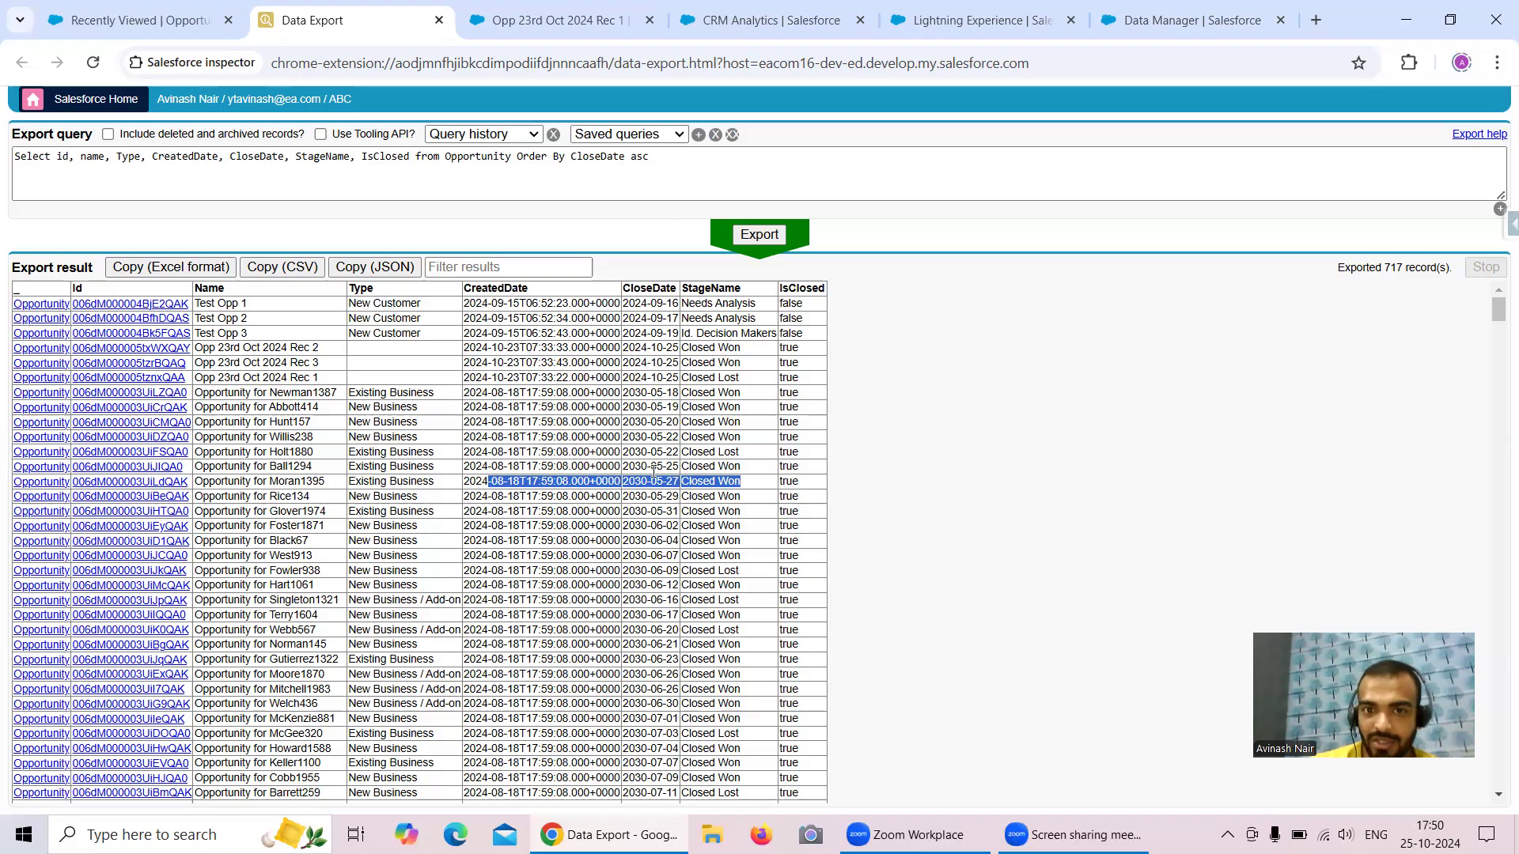
- Open the OpportunityAge field of the Derived Fields node in the Free Session 6 dataflow and examine its SAQL expression
click(1128, 22)
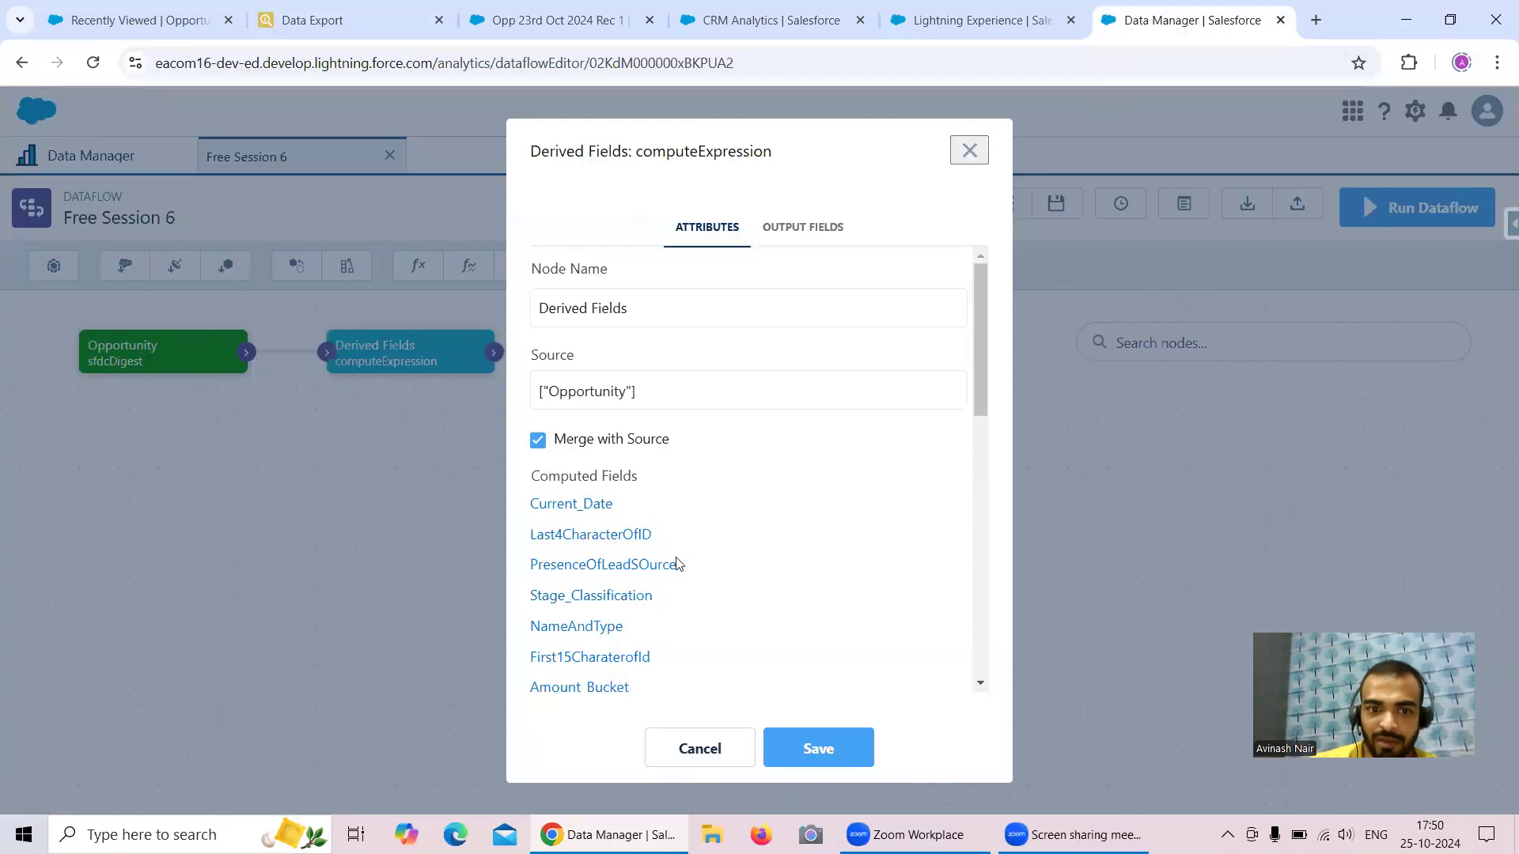
scroll(640, 677, down, 10)
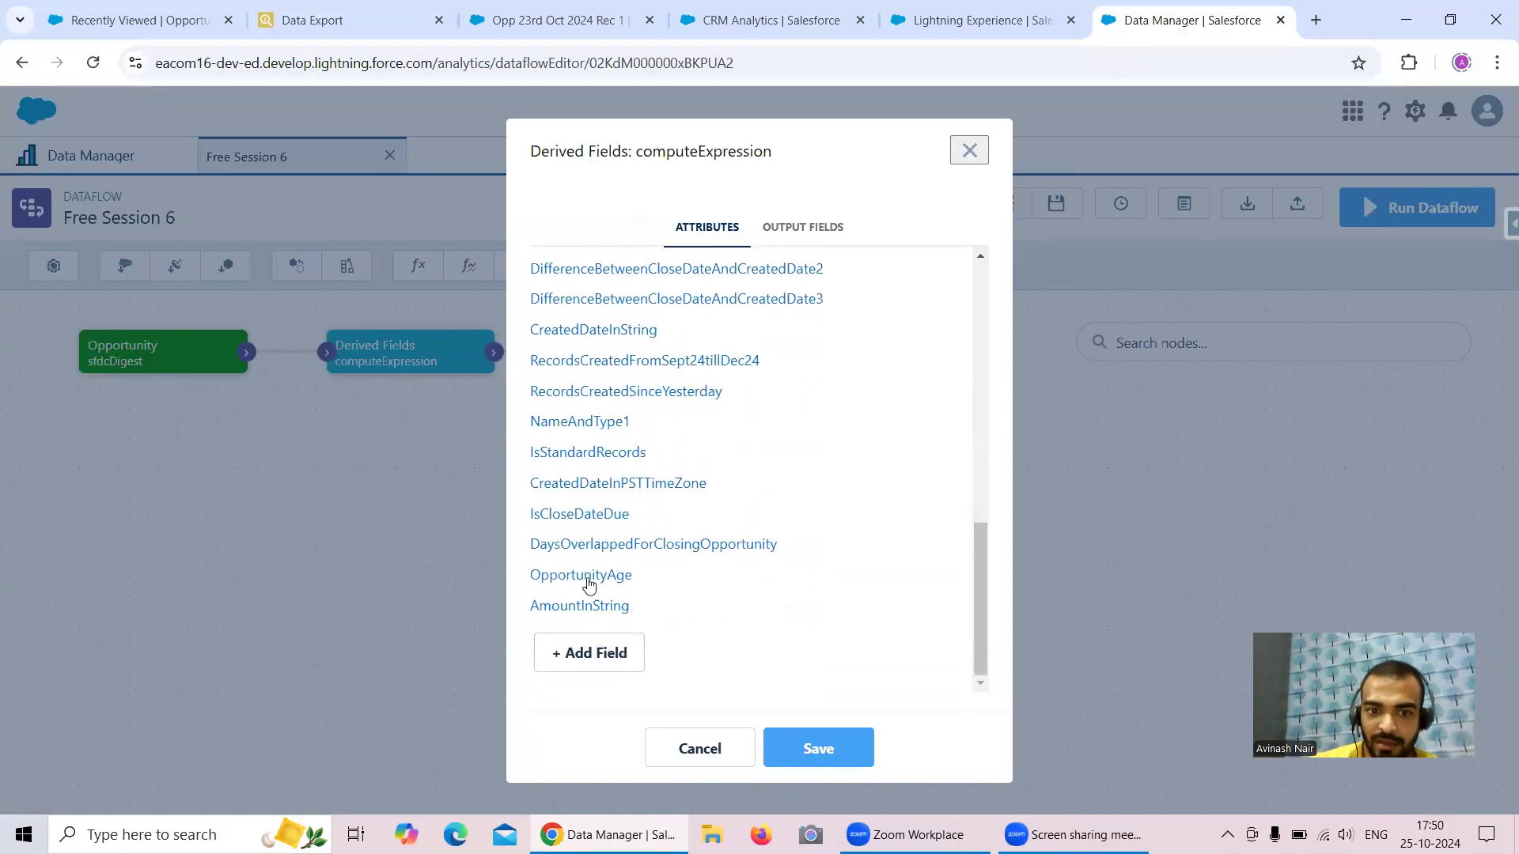
click(583, 577)
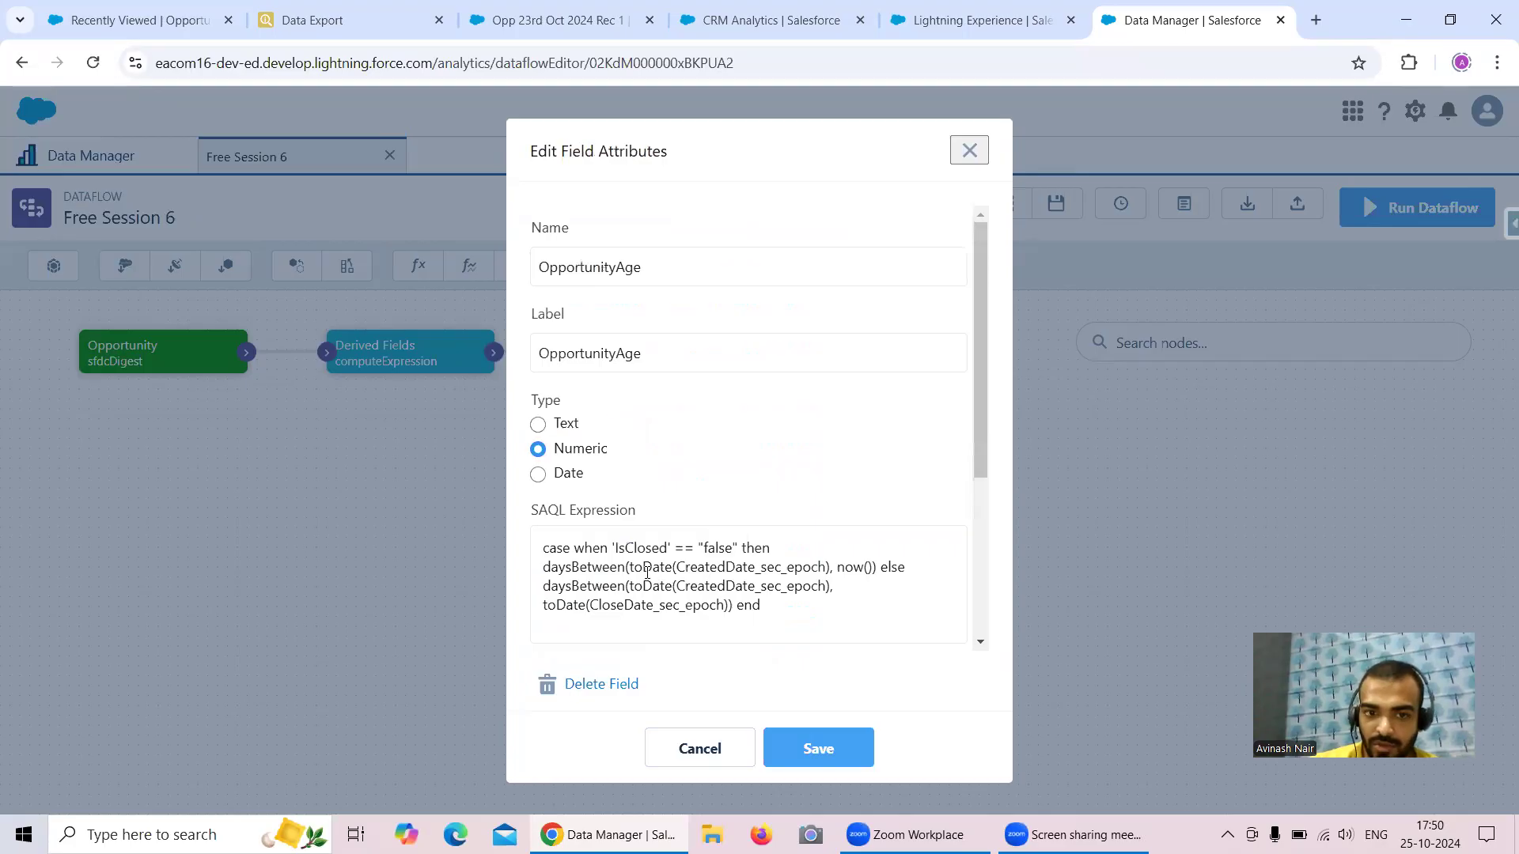
drag(642, 569, 837, 571)
drag(654, 606, 693, 600)
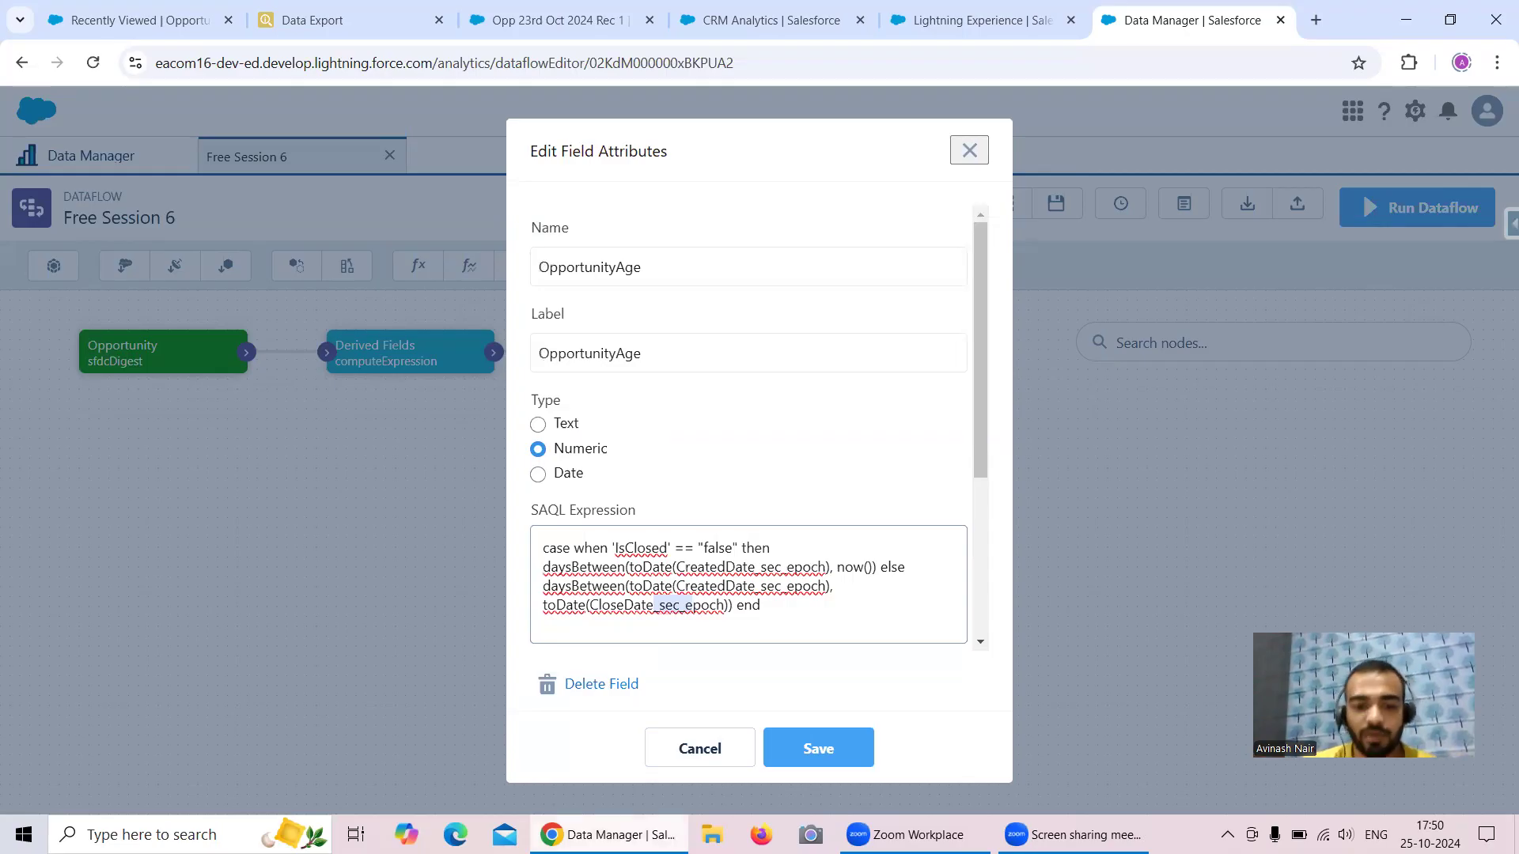
- Switch to Notepad++ and add the line EffectiveOpportunityAge below BUSINESS in the notes
click(255, 831)
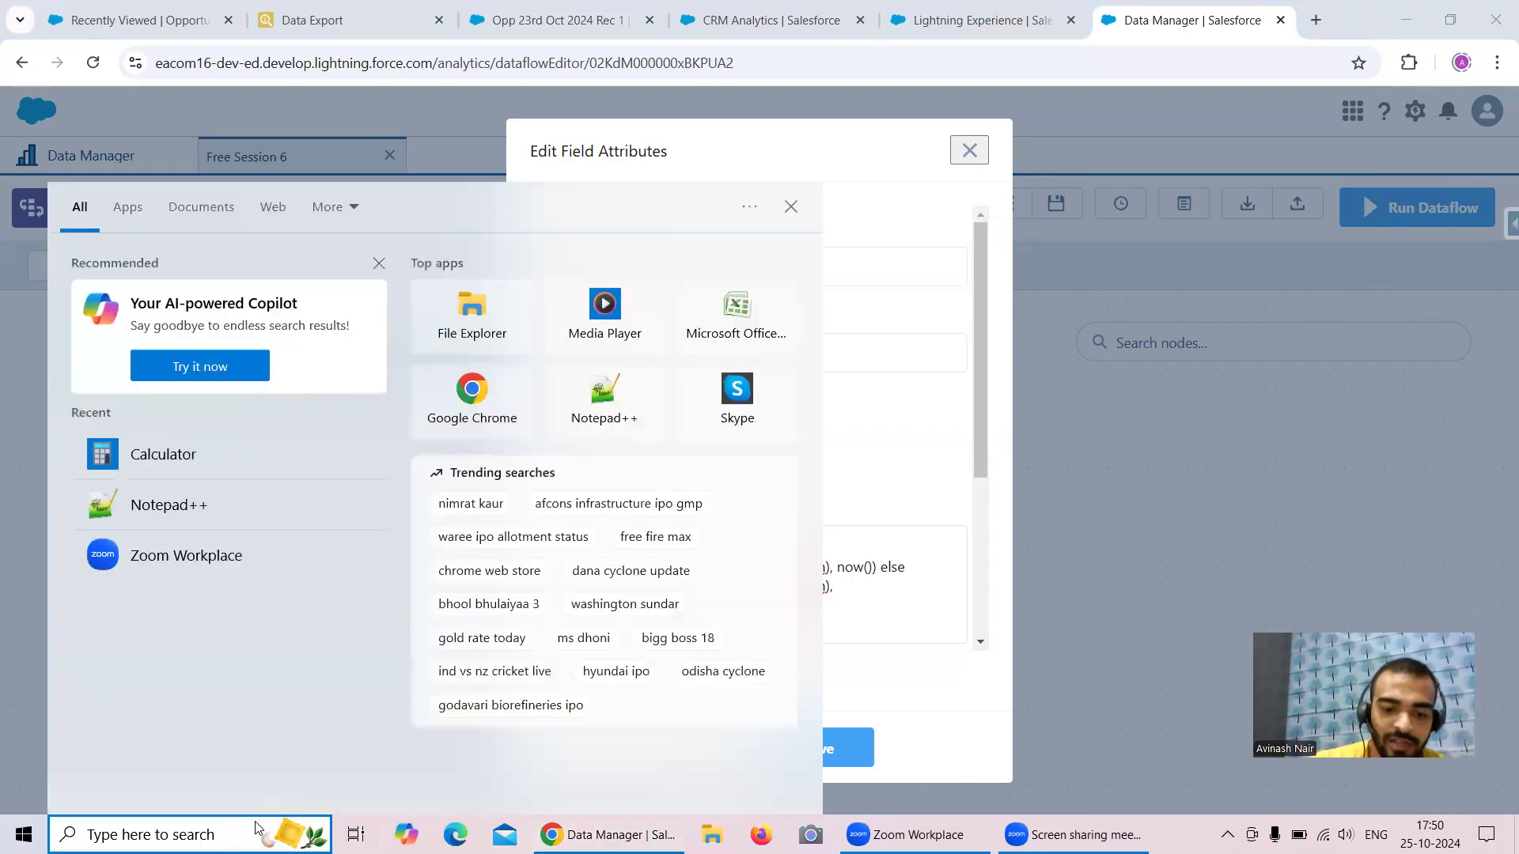
text(note)
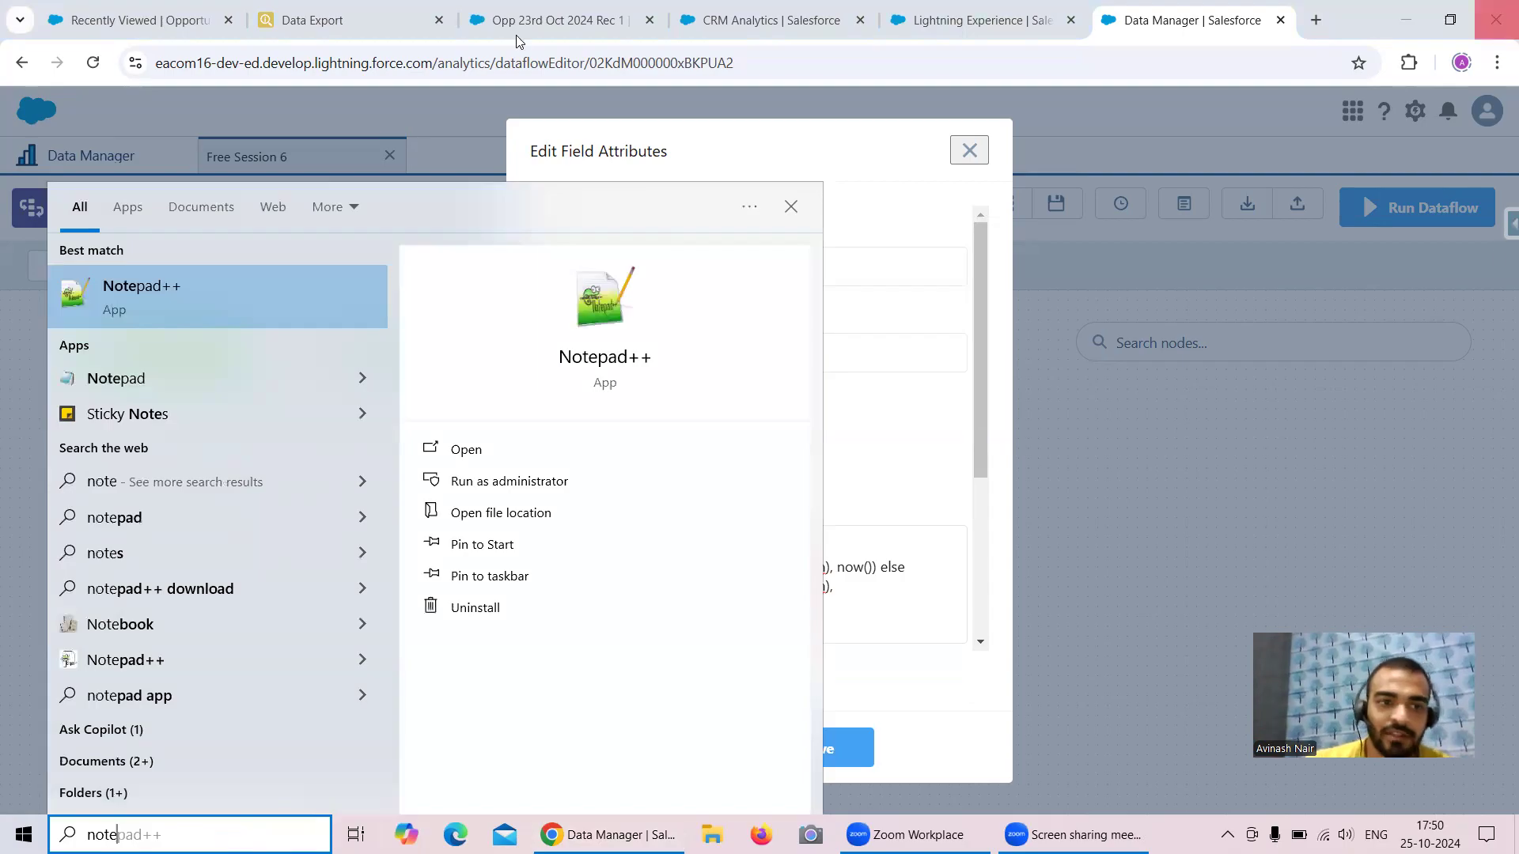
click(183, 292)
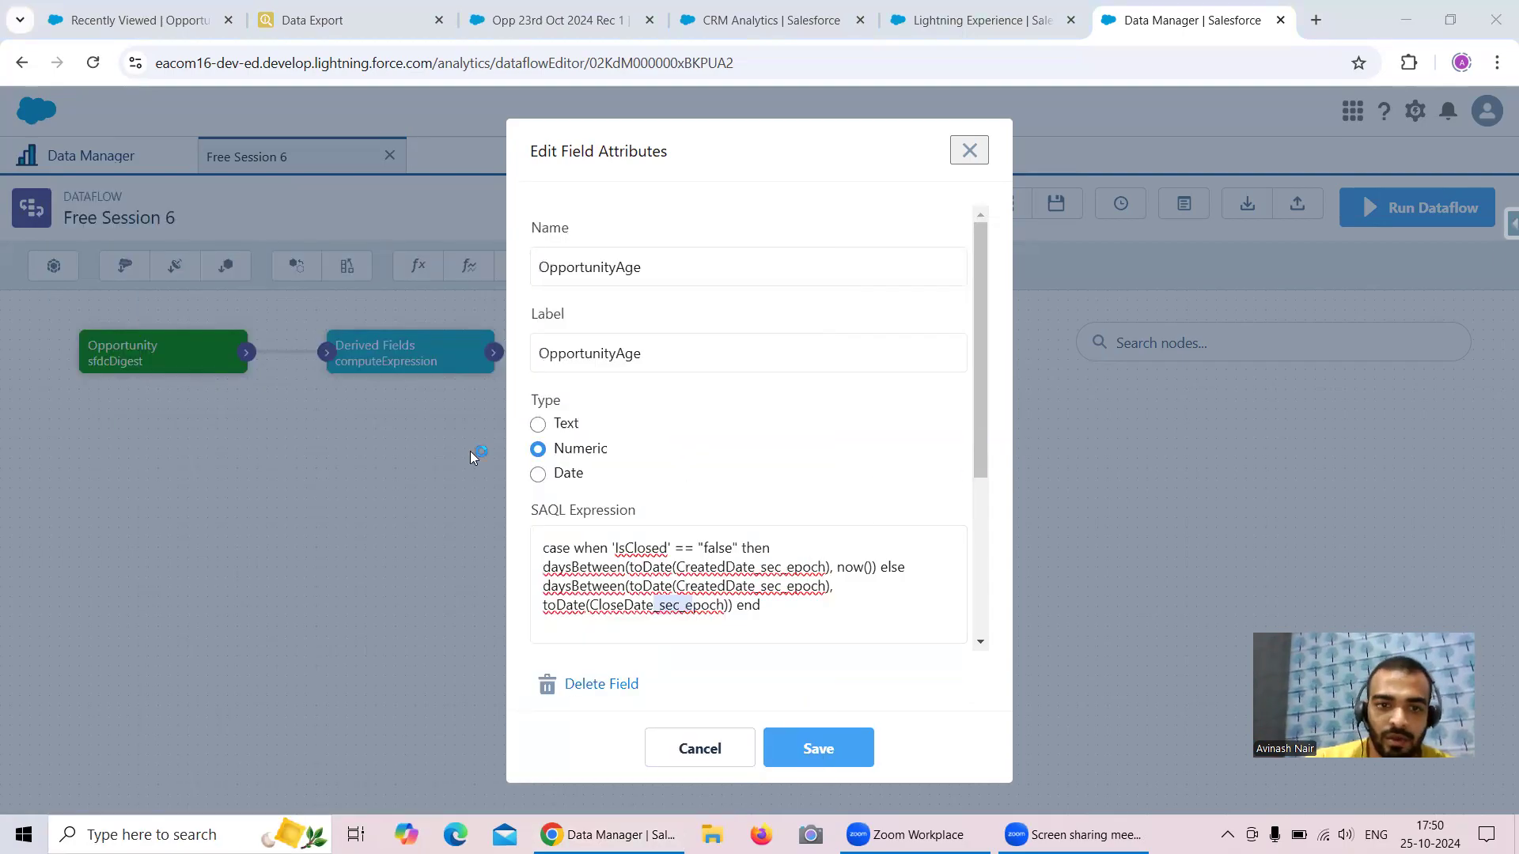
click(325, 647)
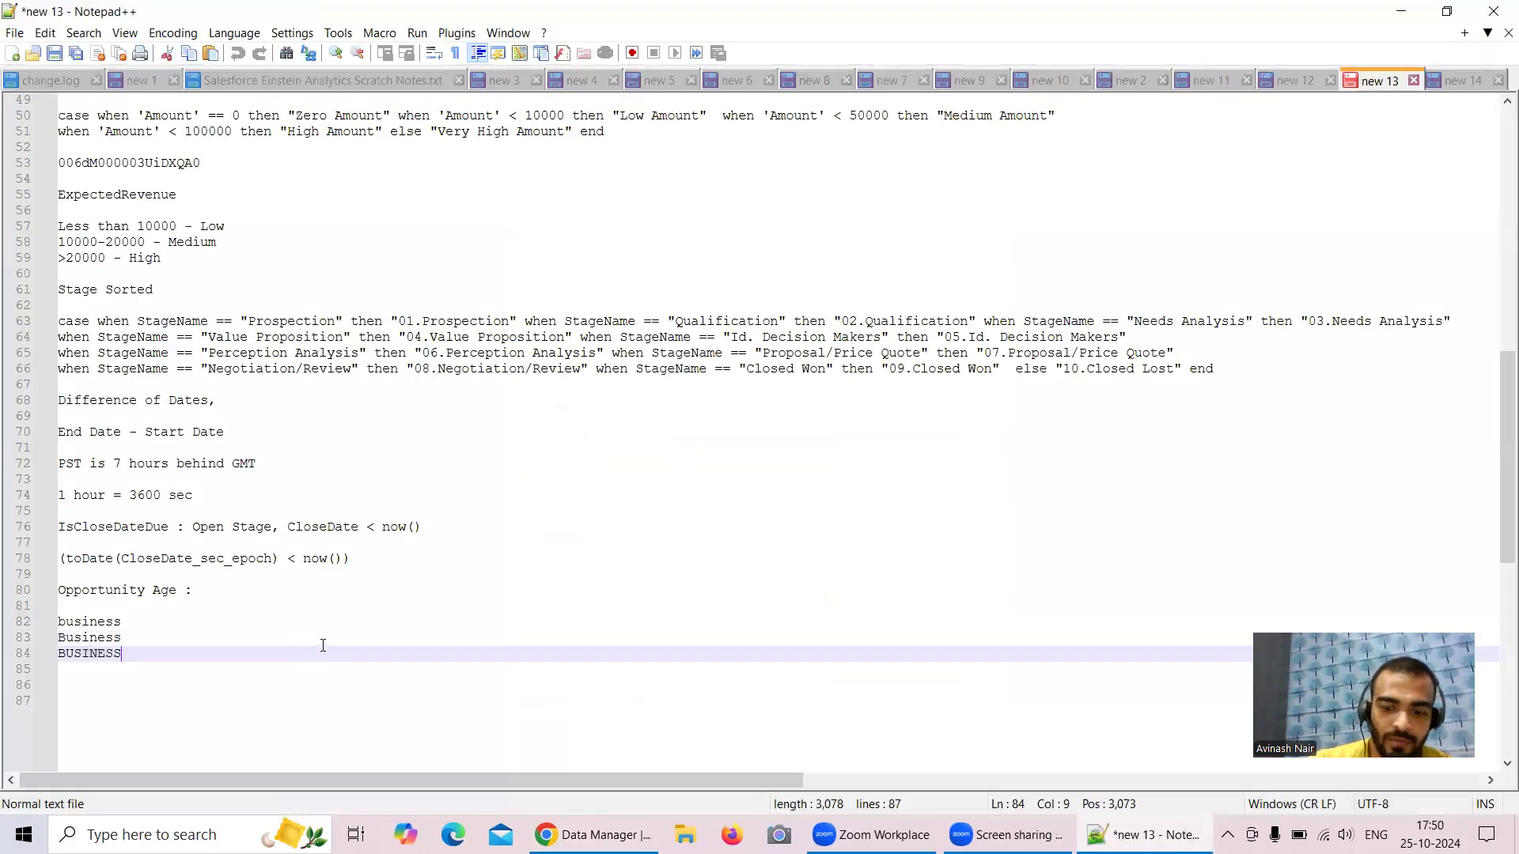
key(Return)
key(Return)
text(Eff)
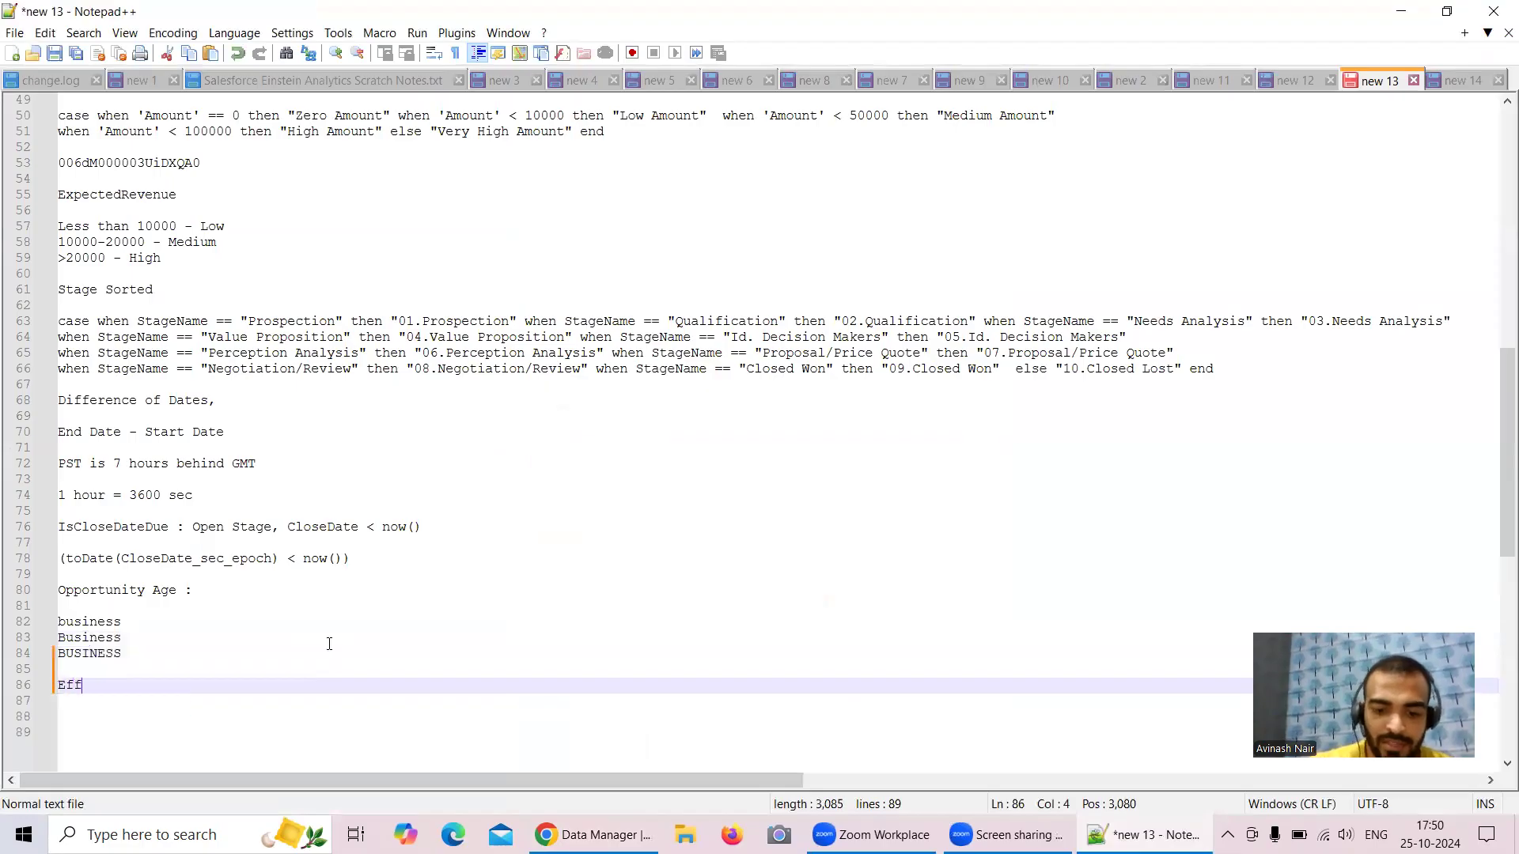
text(ectiveOpportunity)
key(BackSpace)
text(Age)
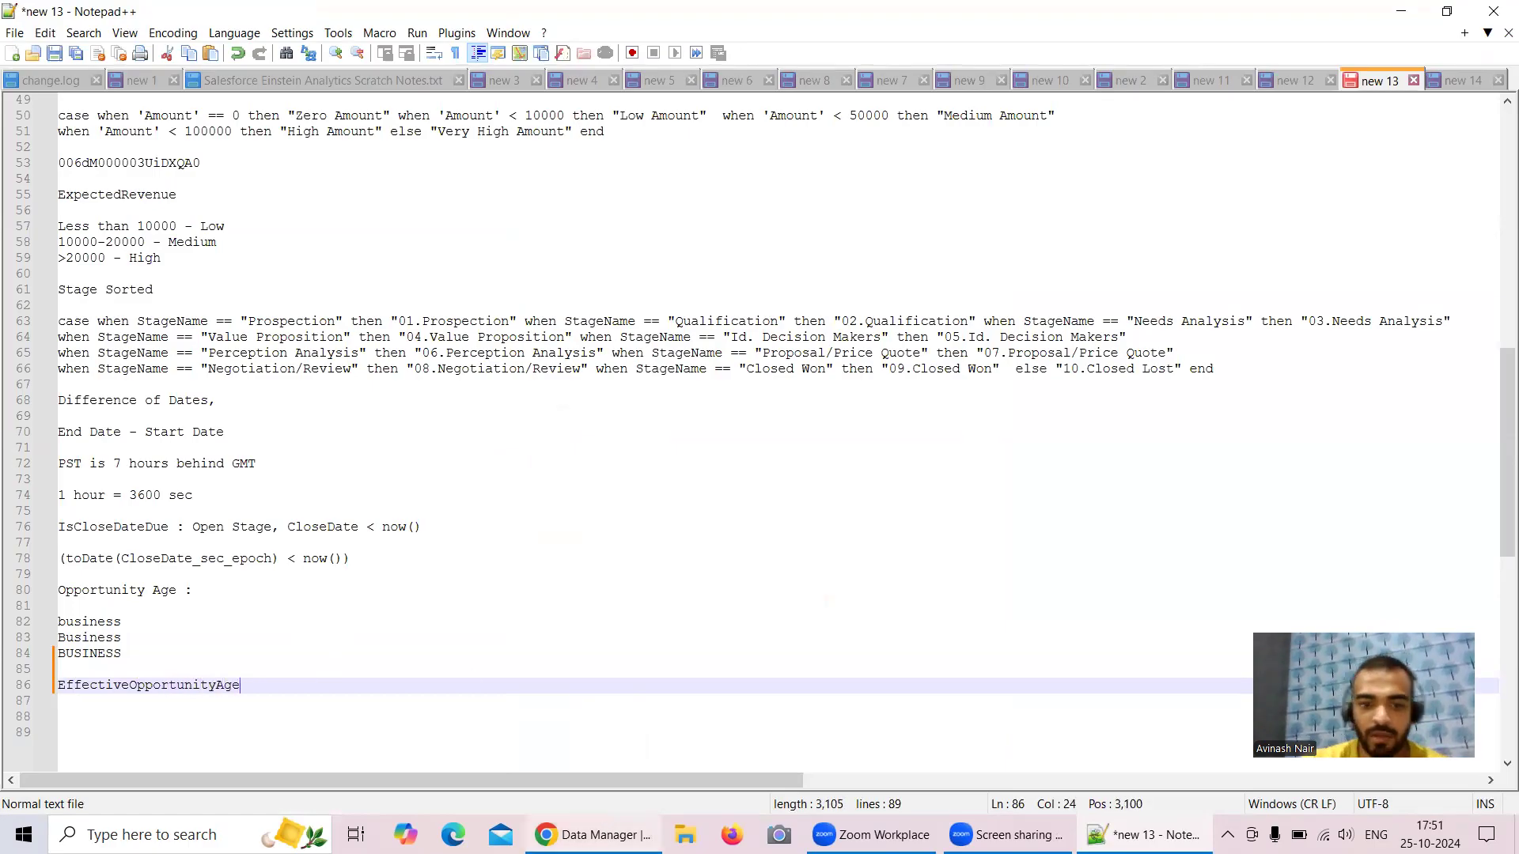
- Switch to the dataflow in Chrome and leave the OpportunityAge field without saving, returning to the Derived Fields attributes
mouse_move(589, 834)
click(692, 764)
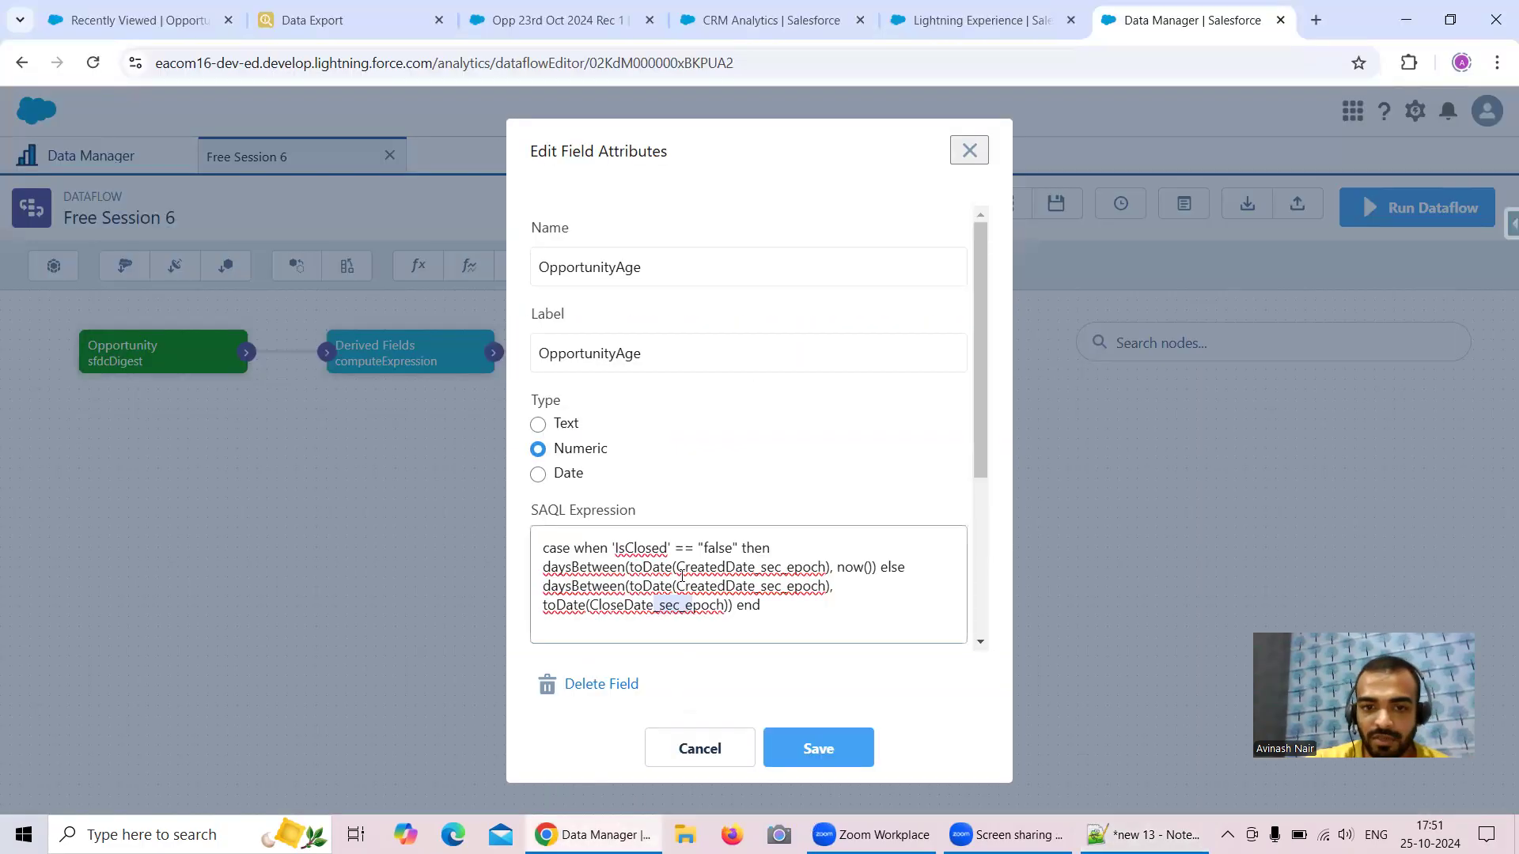
click(693, 764)
scroll(605, 585, down, 10)
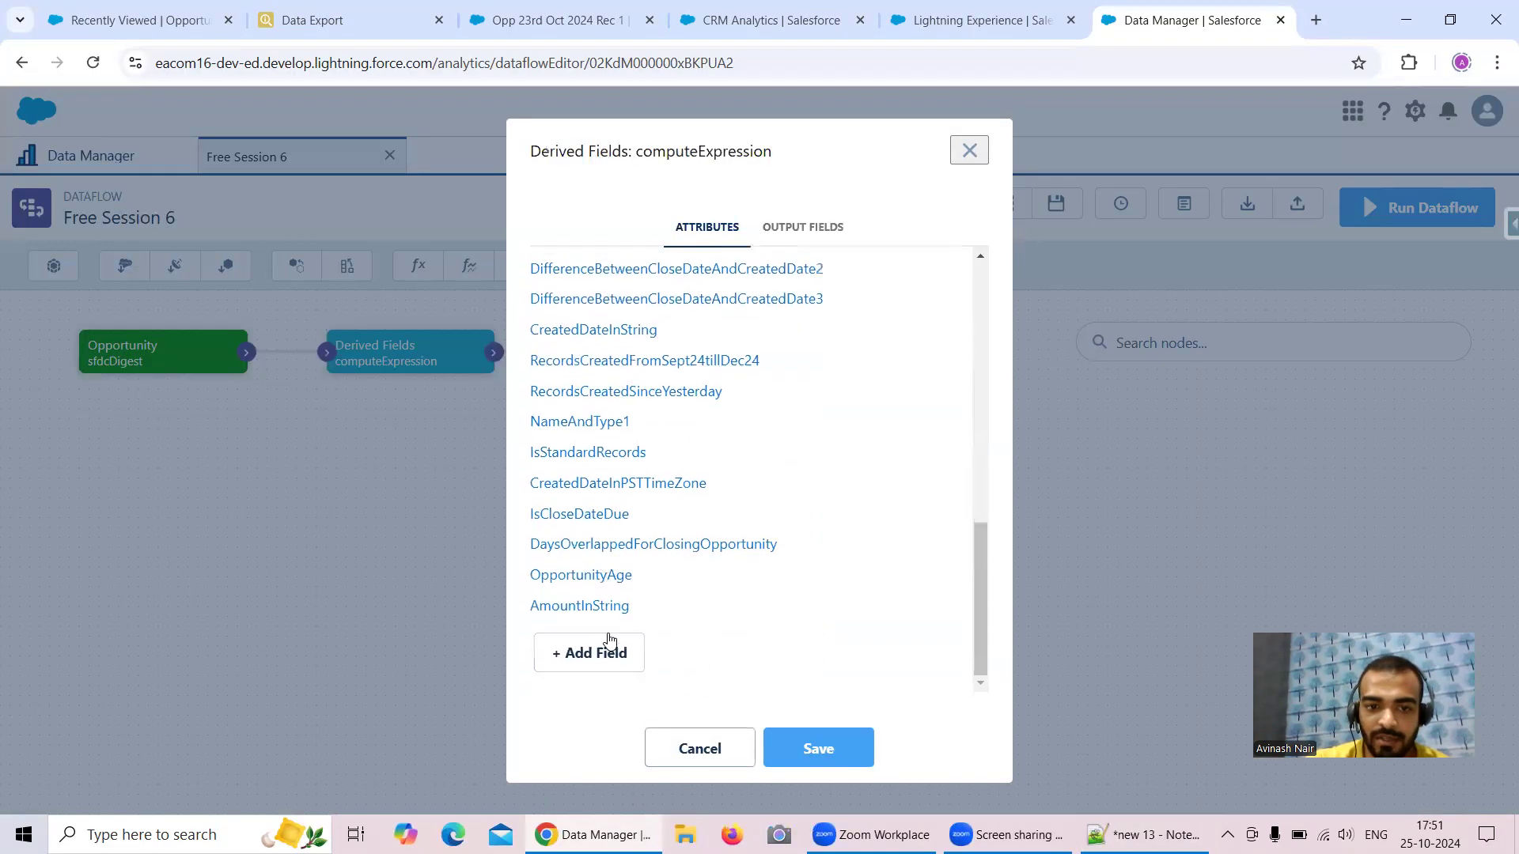
- Add a field named EffectiveOpportunityAge to the Derived Fields node
click(593, 653)
text(E)
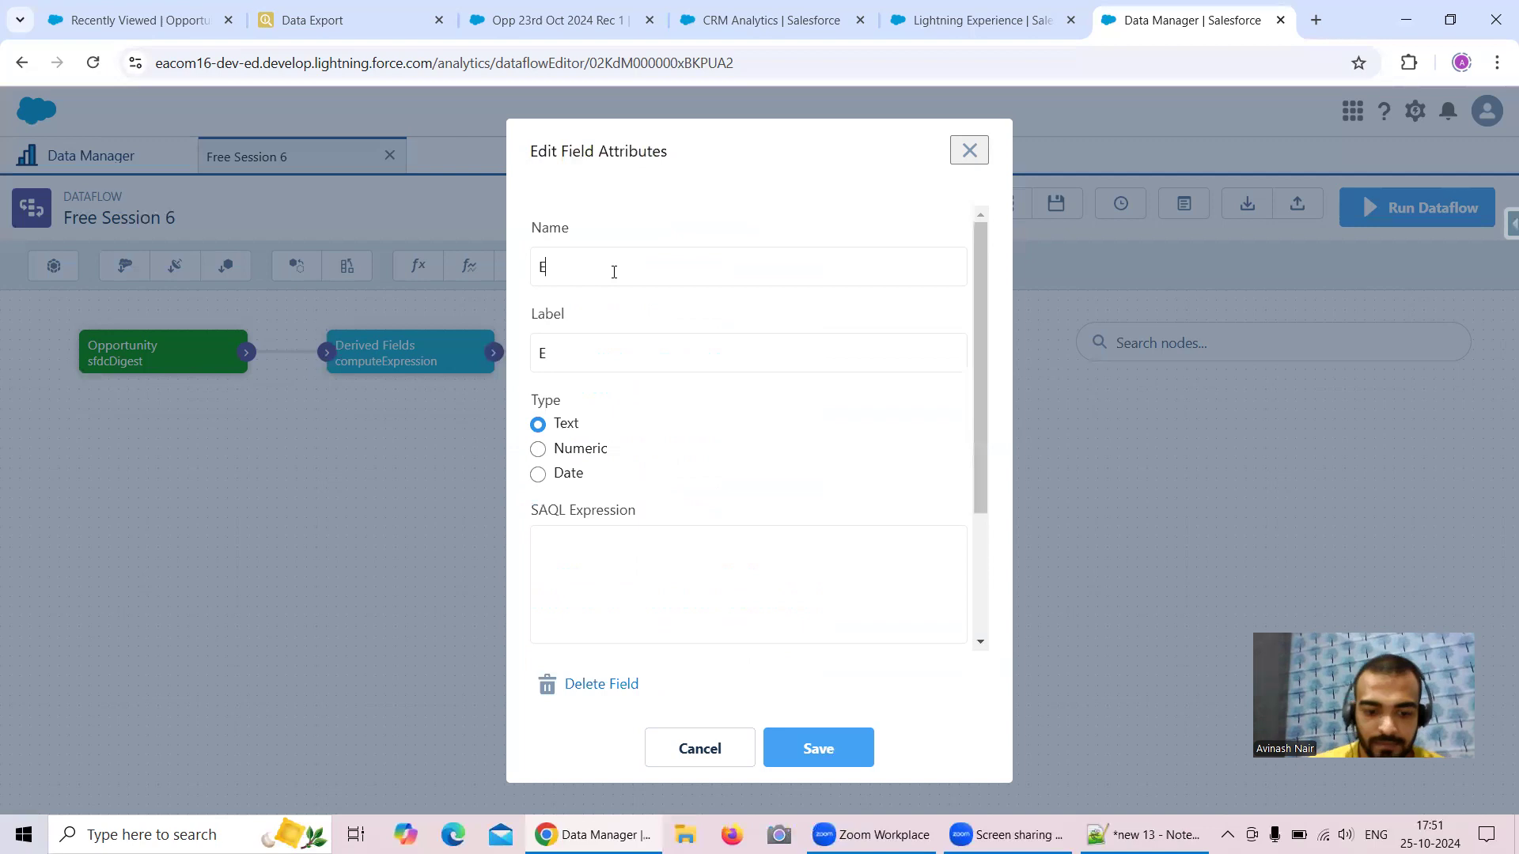
text(ffective)
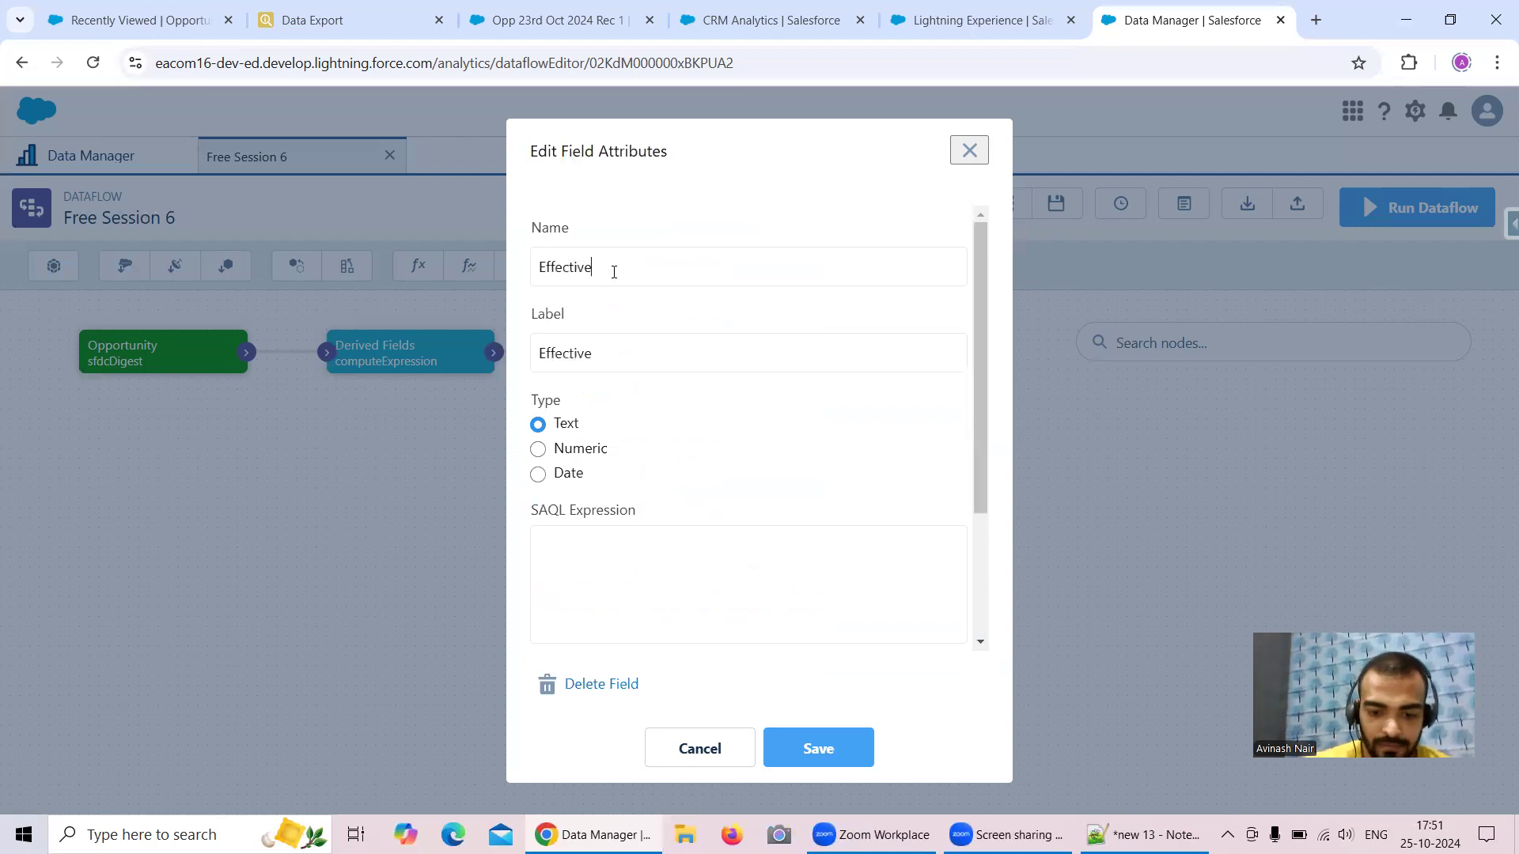
text(OpportuniyAge)
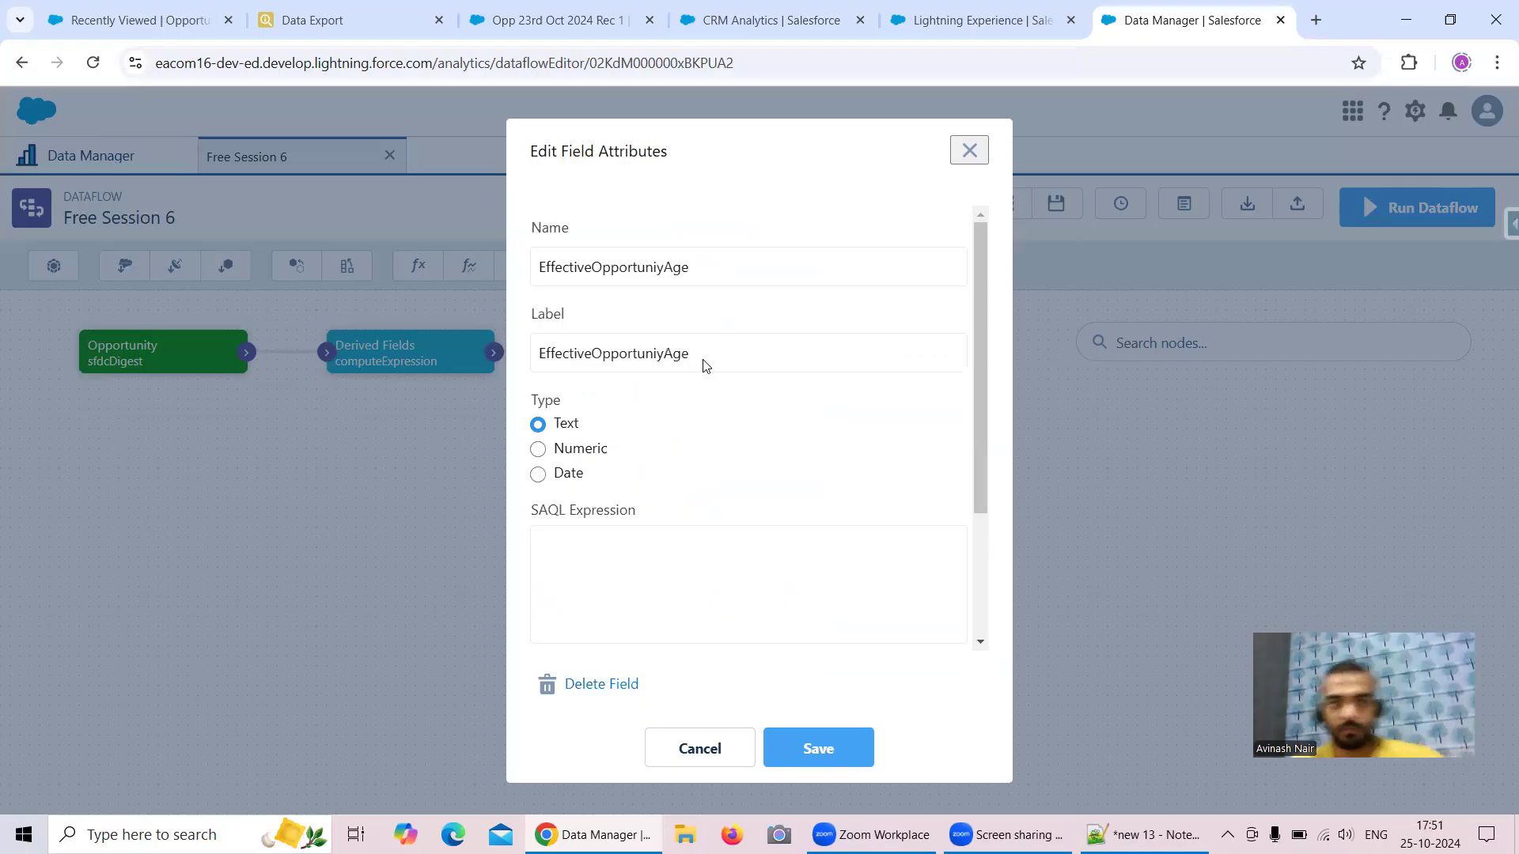
click(660, 266)
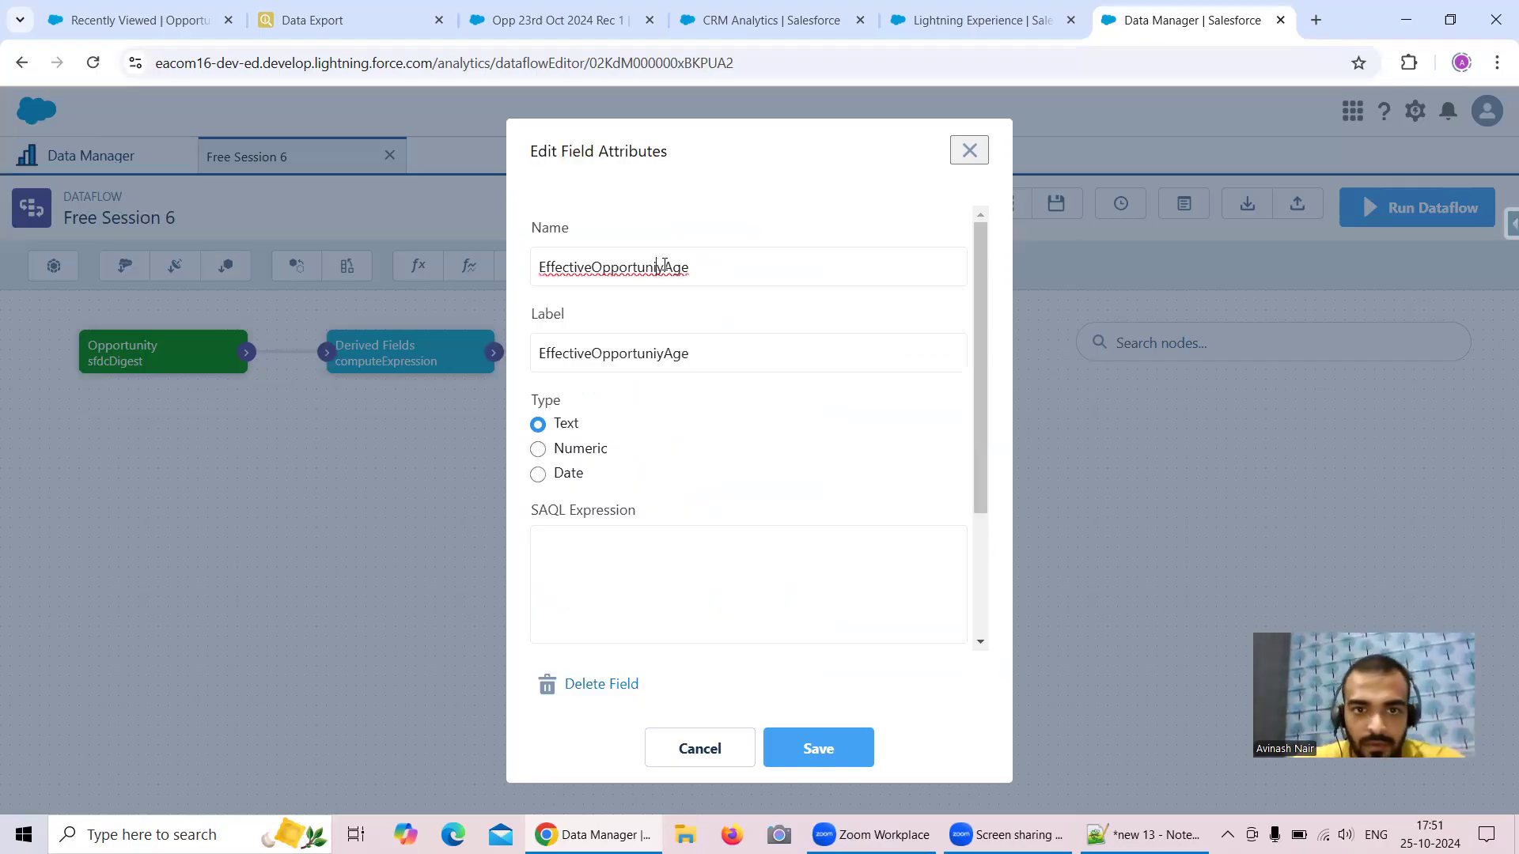
text(t)
- Start the field's SAQL expression with case when IsClosed == "true"
click(631, 584)
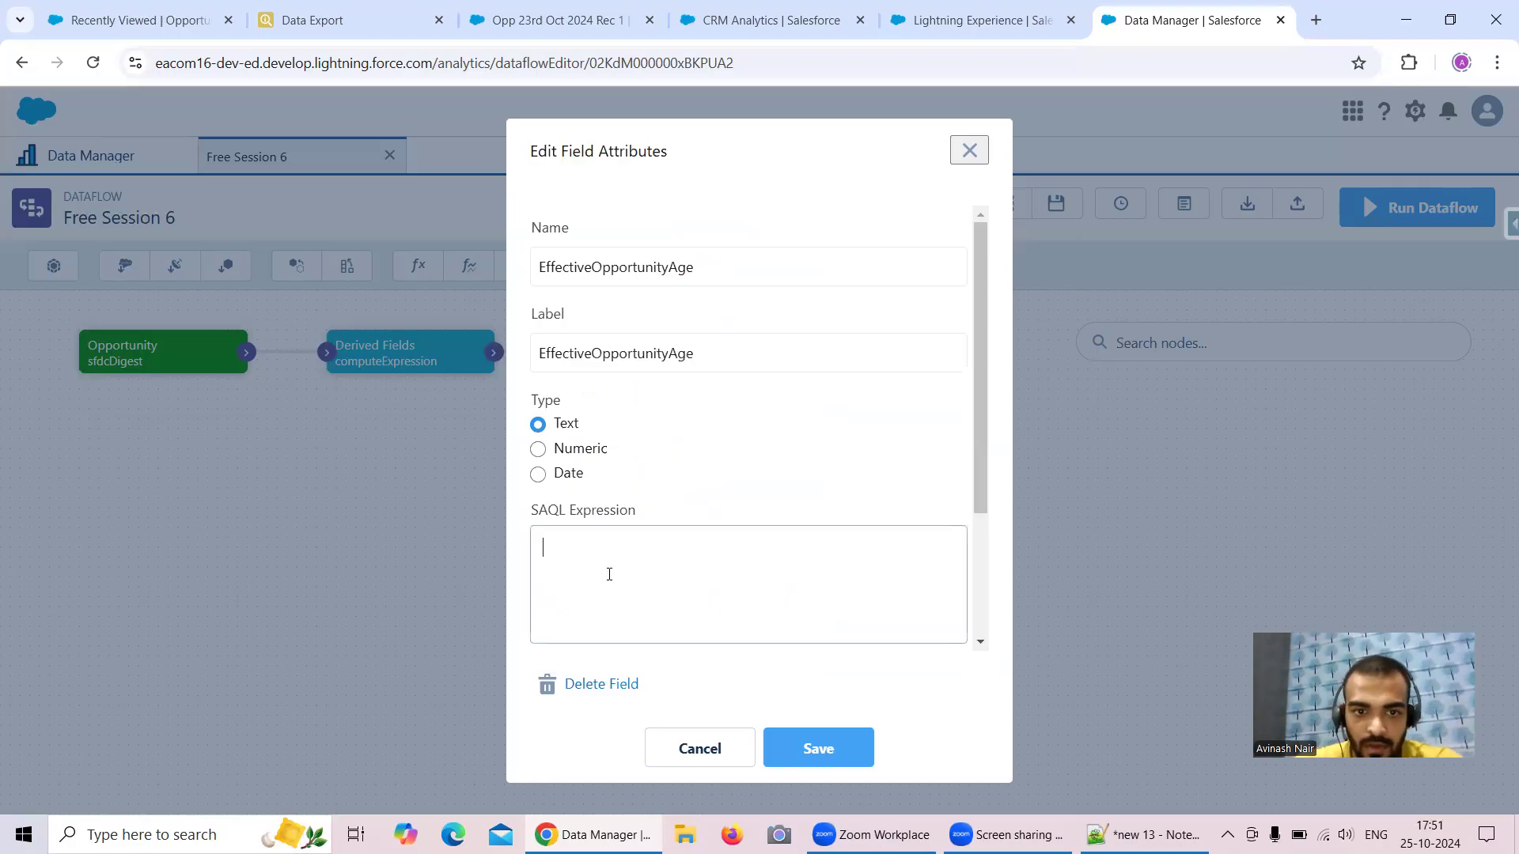
text(case when )
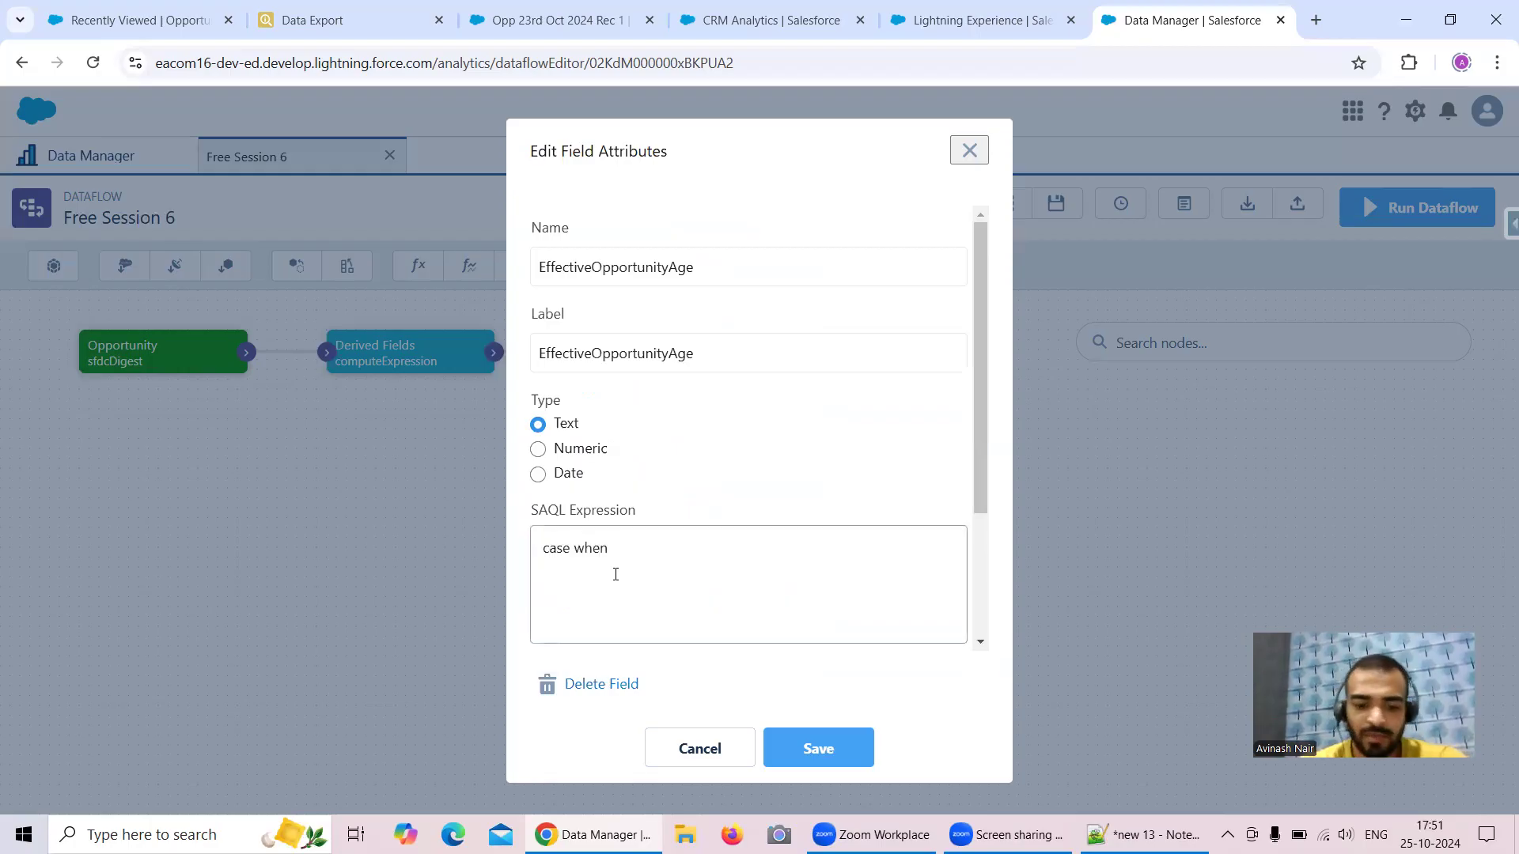
text(Is)
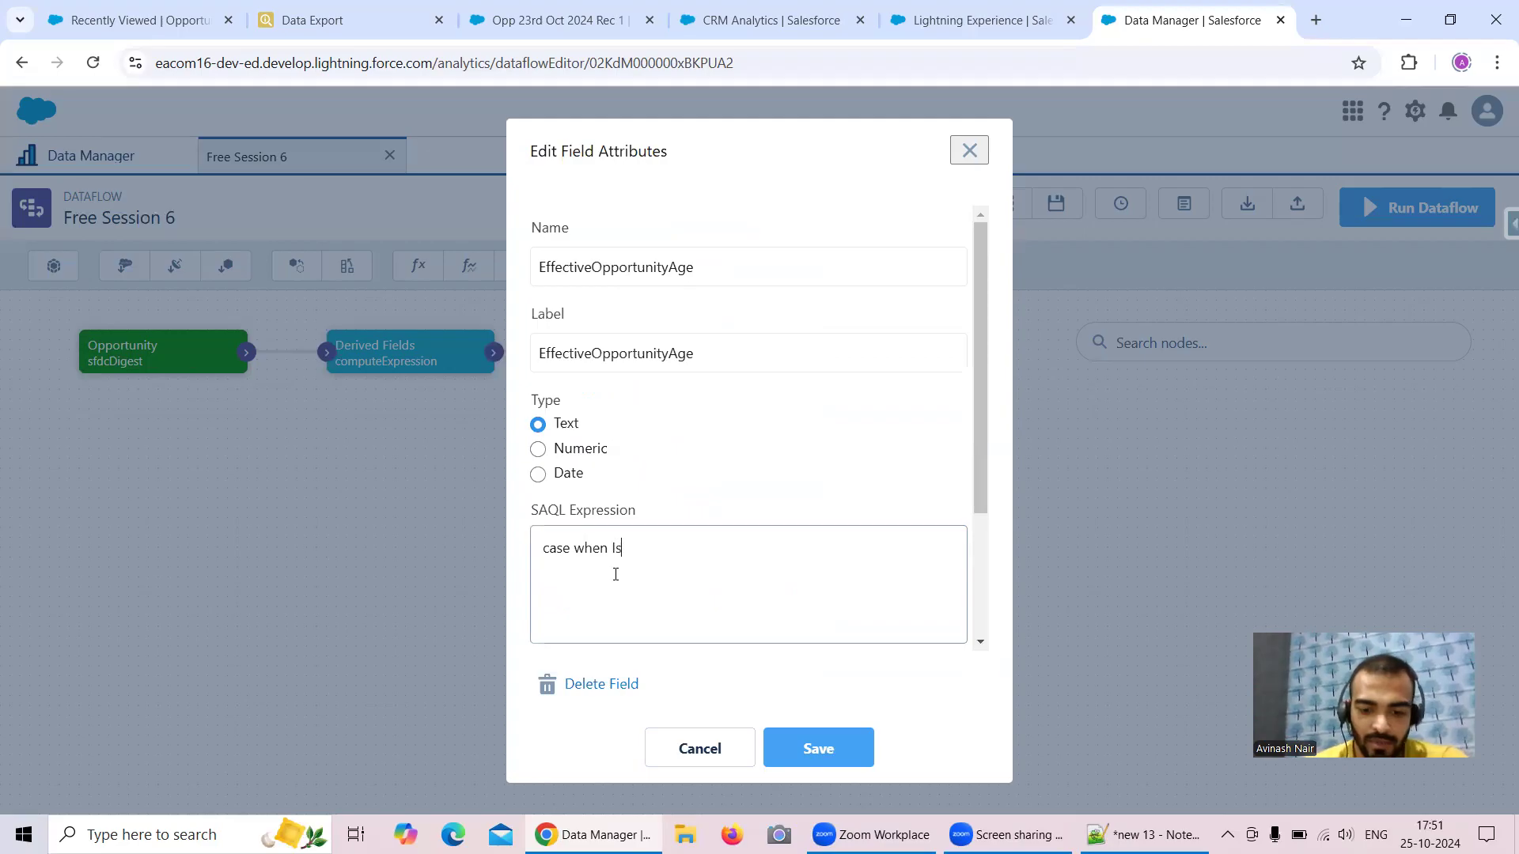
text(Closed == "")
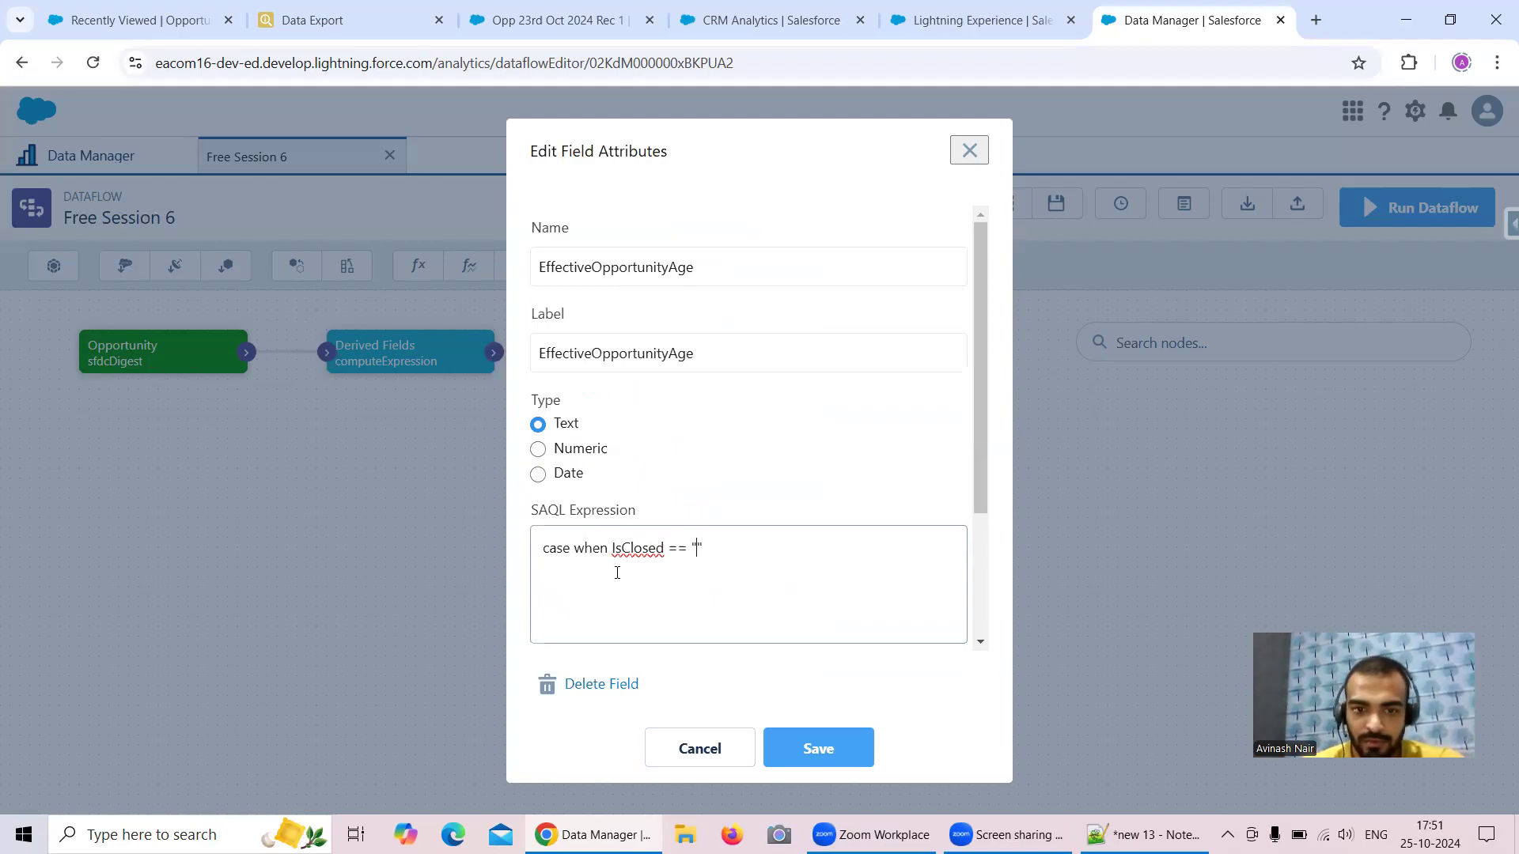
text(true)
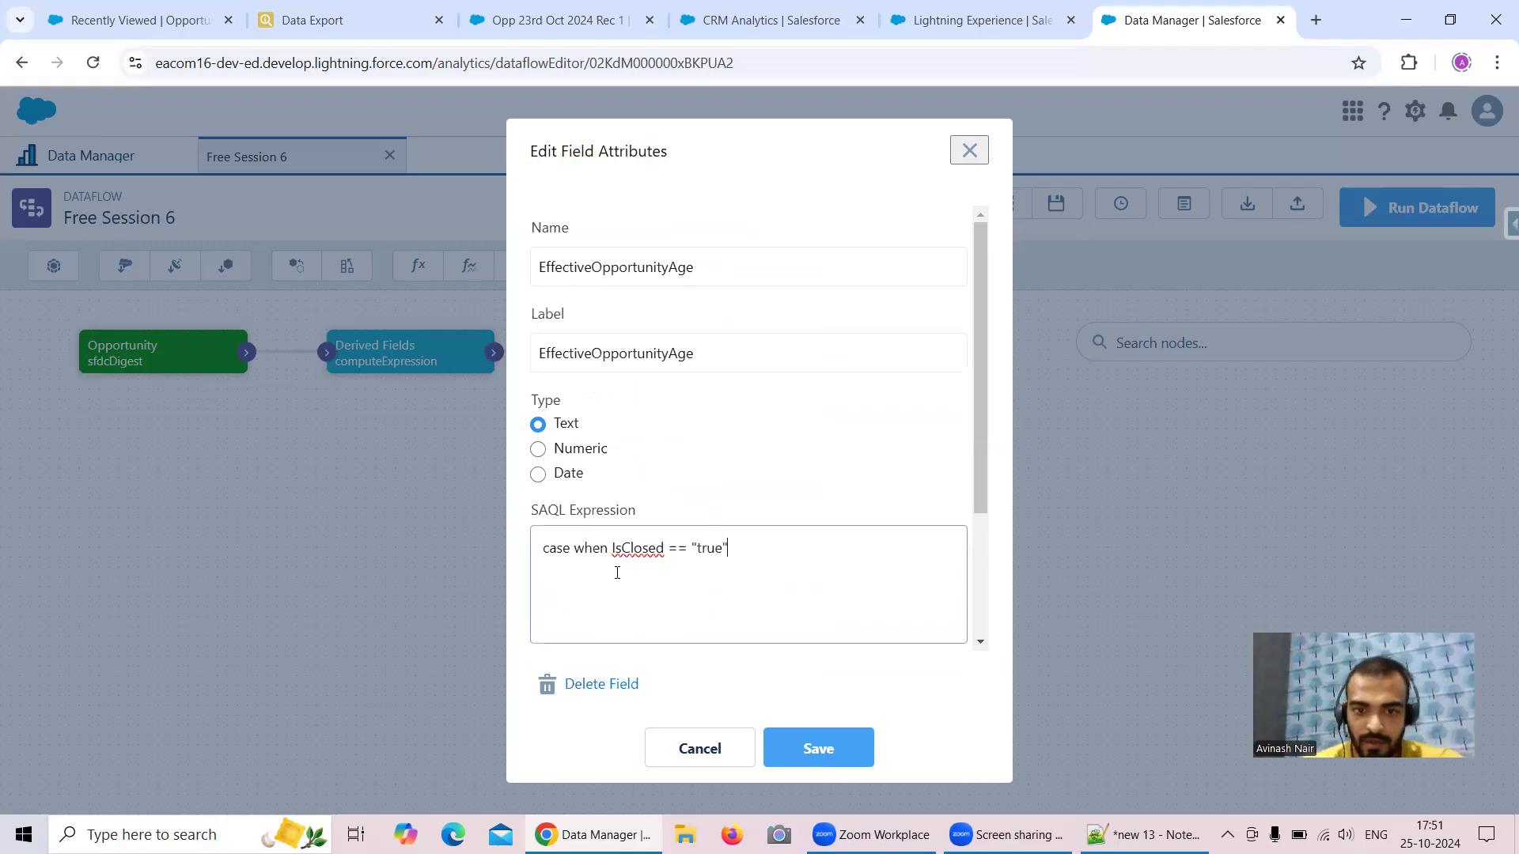
text( then )
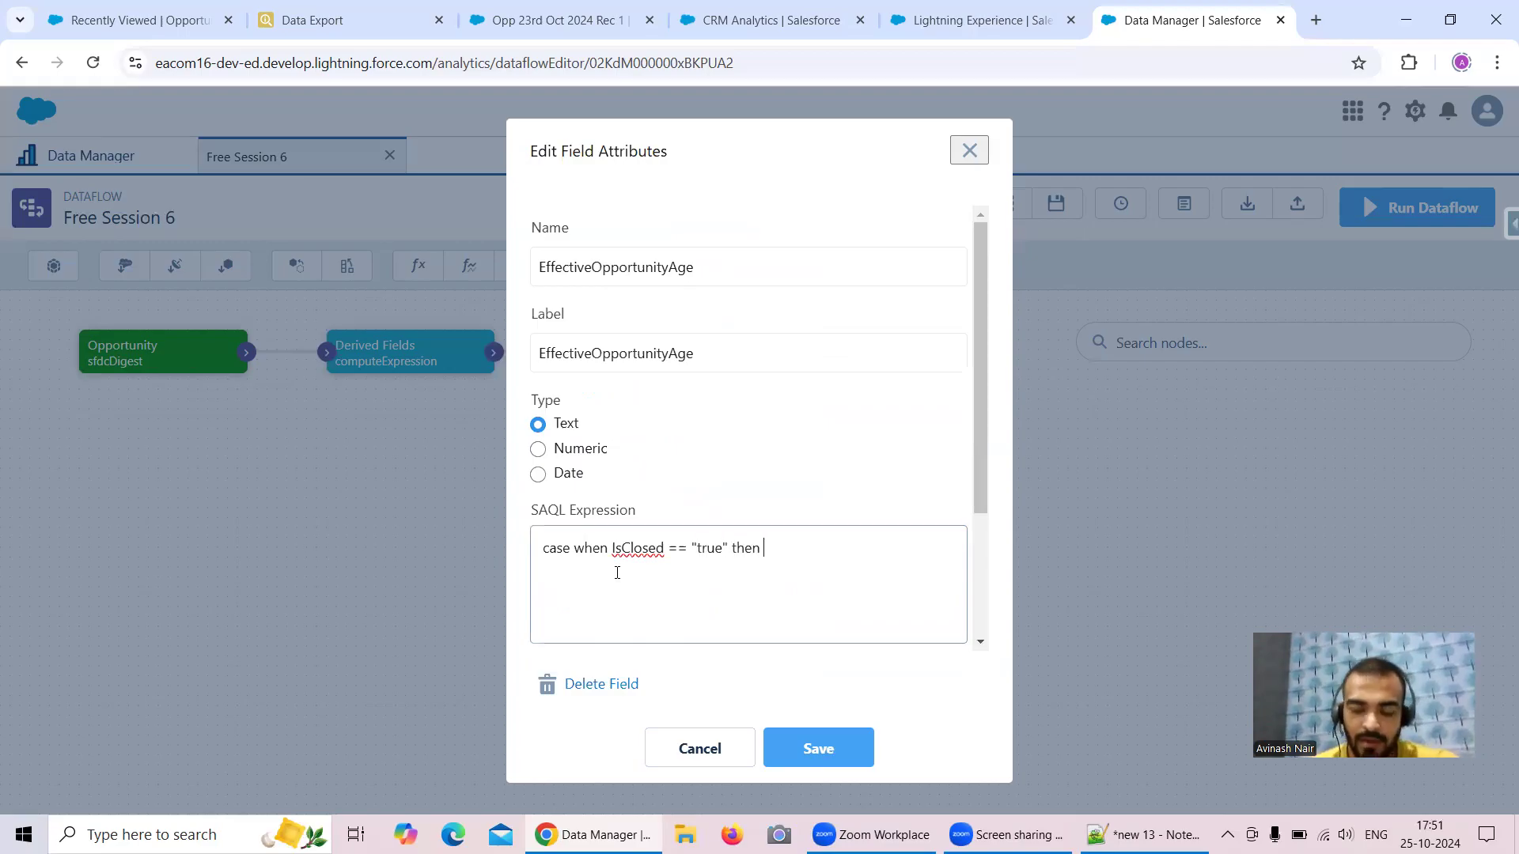
text(Create)
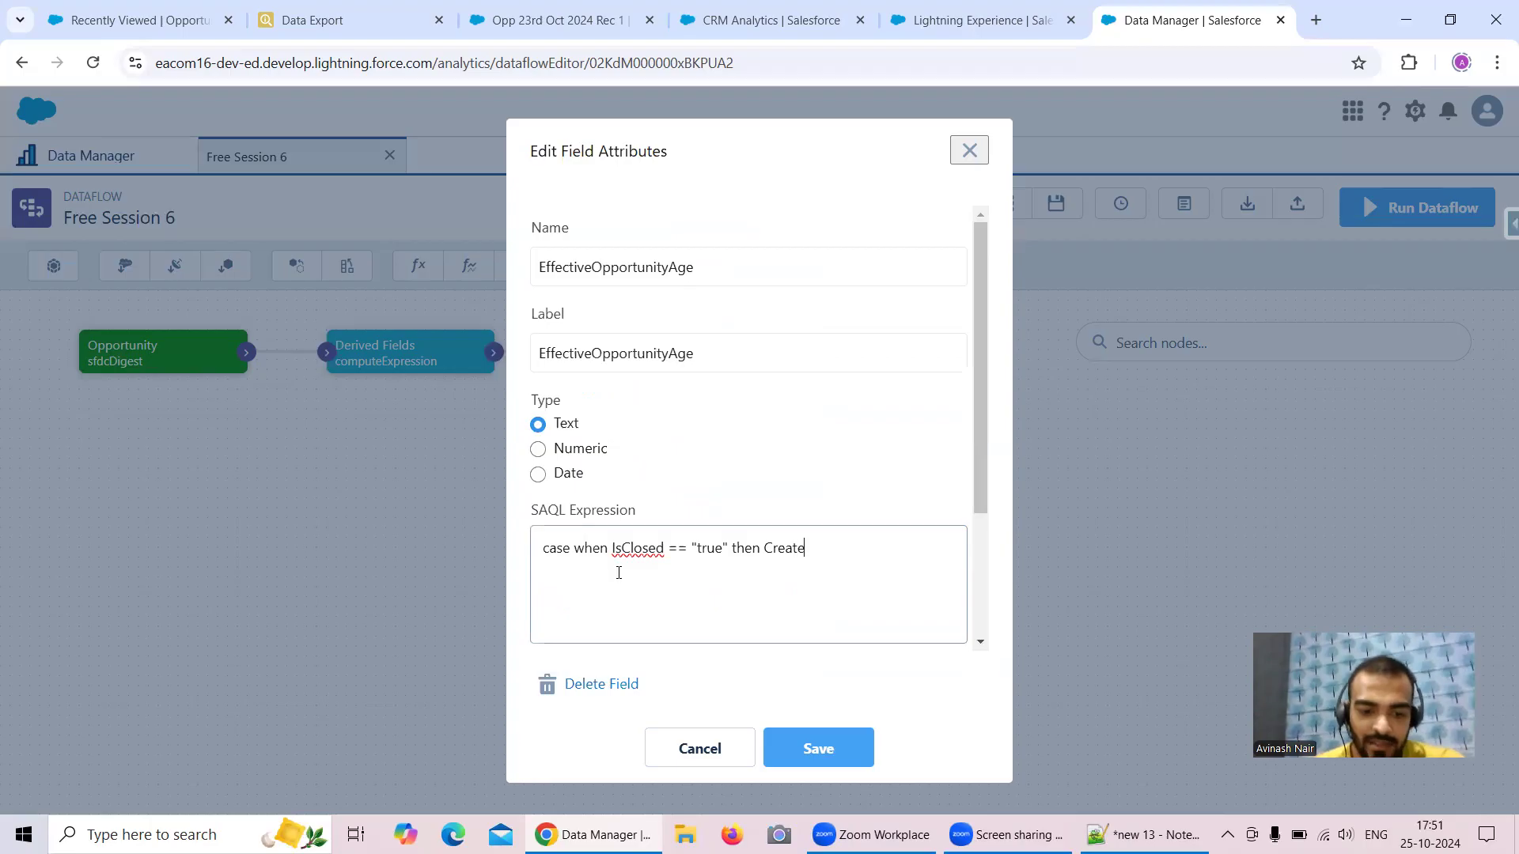
key(BackSpace)
key(BackSpace)
key(BackSpace)
key(BackSpace)
key(BackSpace)
key(BackSpace)
key(BackSpace)
key(BackSpace)
key(BackSpace)
key(BackSpace)
key(BackSpace)
key(BackSpace)
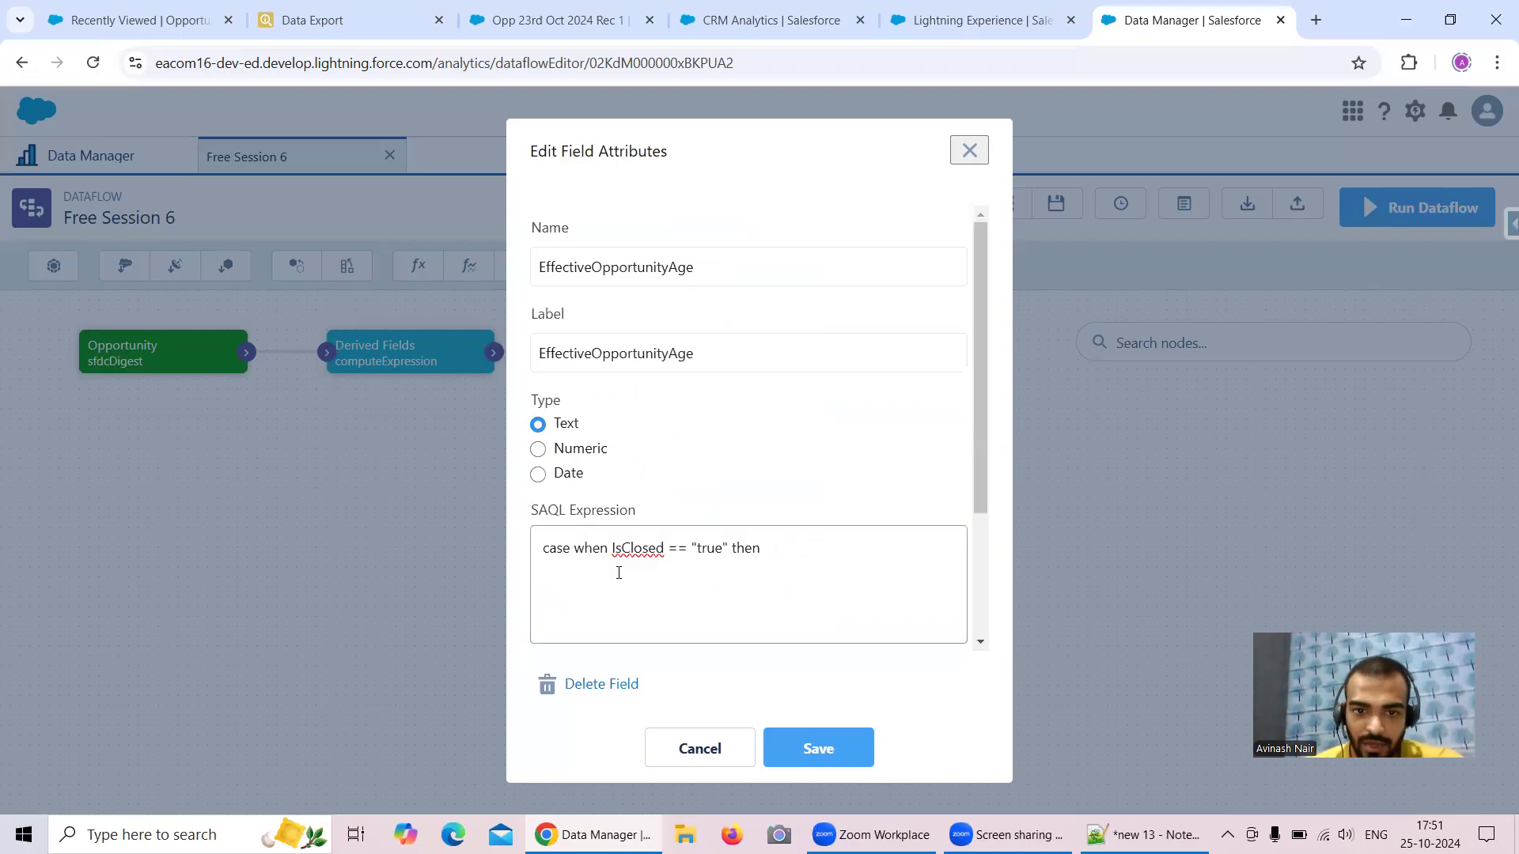
- Append && CreatedDate_day_epoch to the condition in the SAQL expression
text(&&)
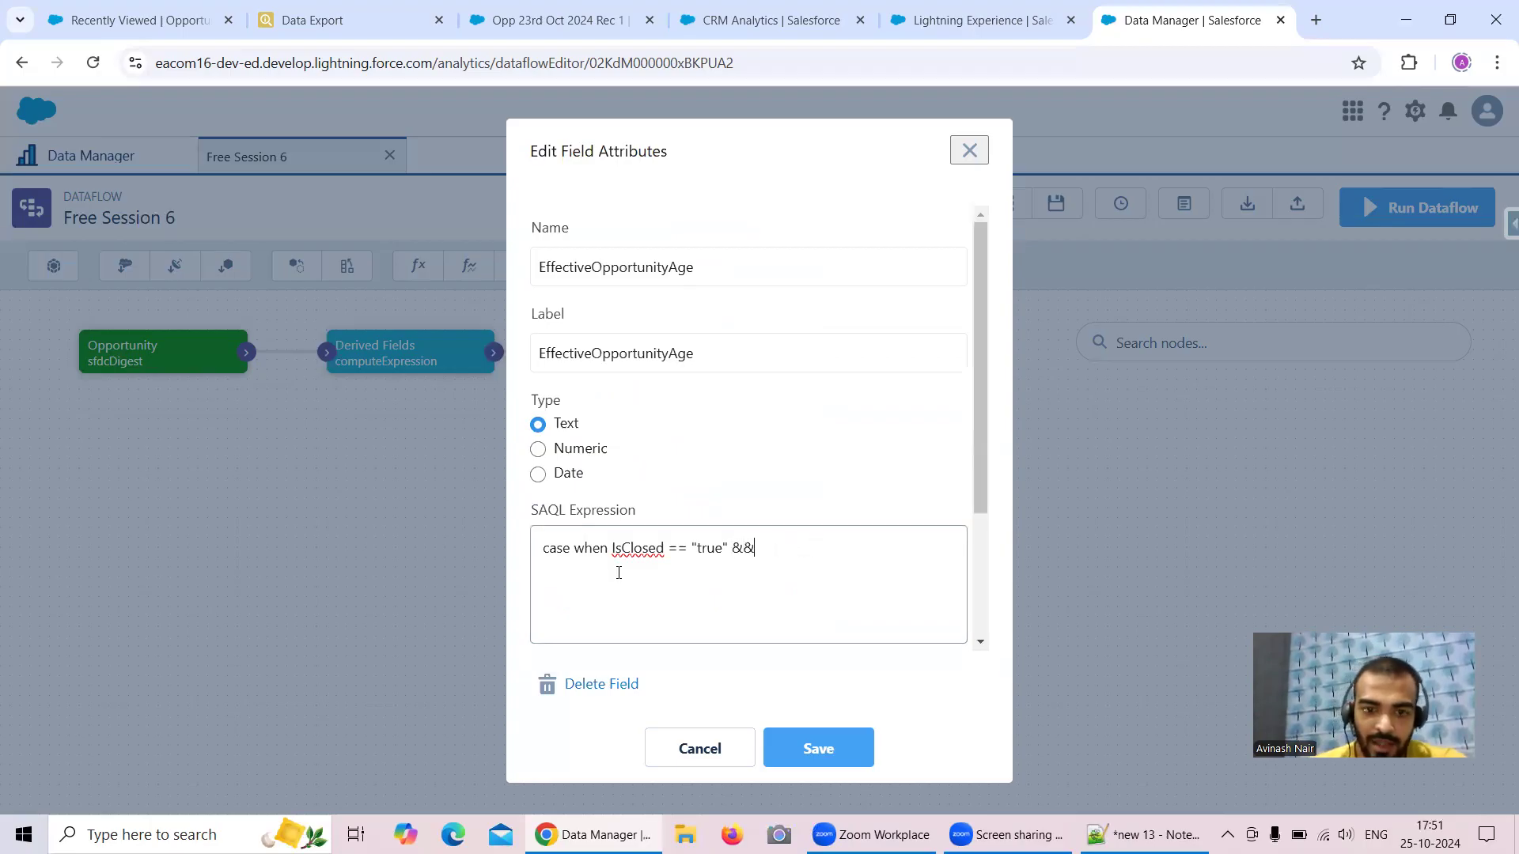
text( Creat)
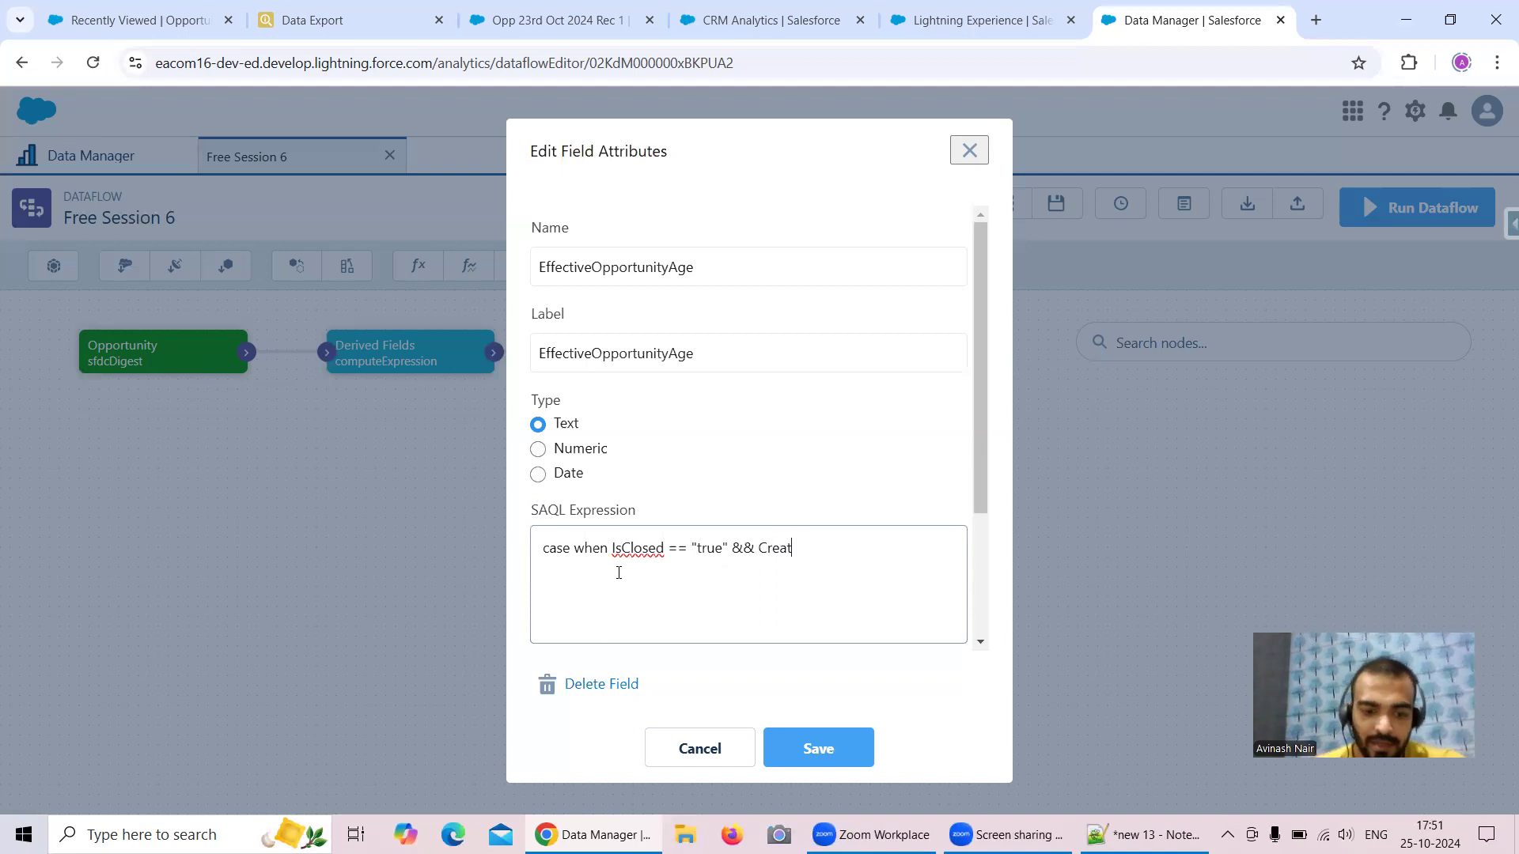
text(edDate)
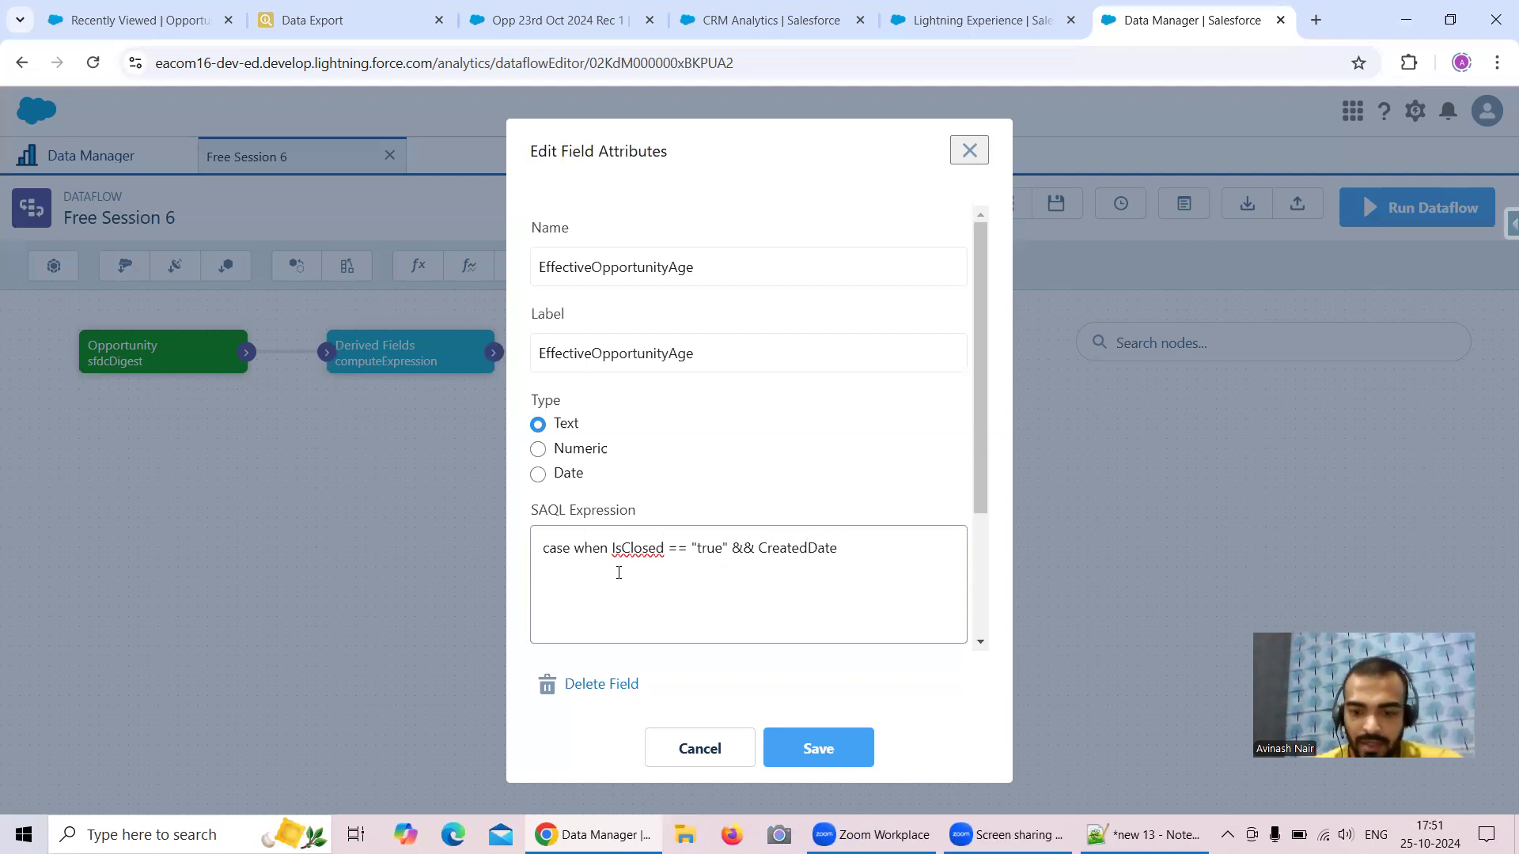
text(_day)
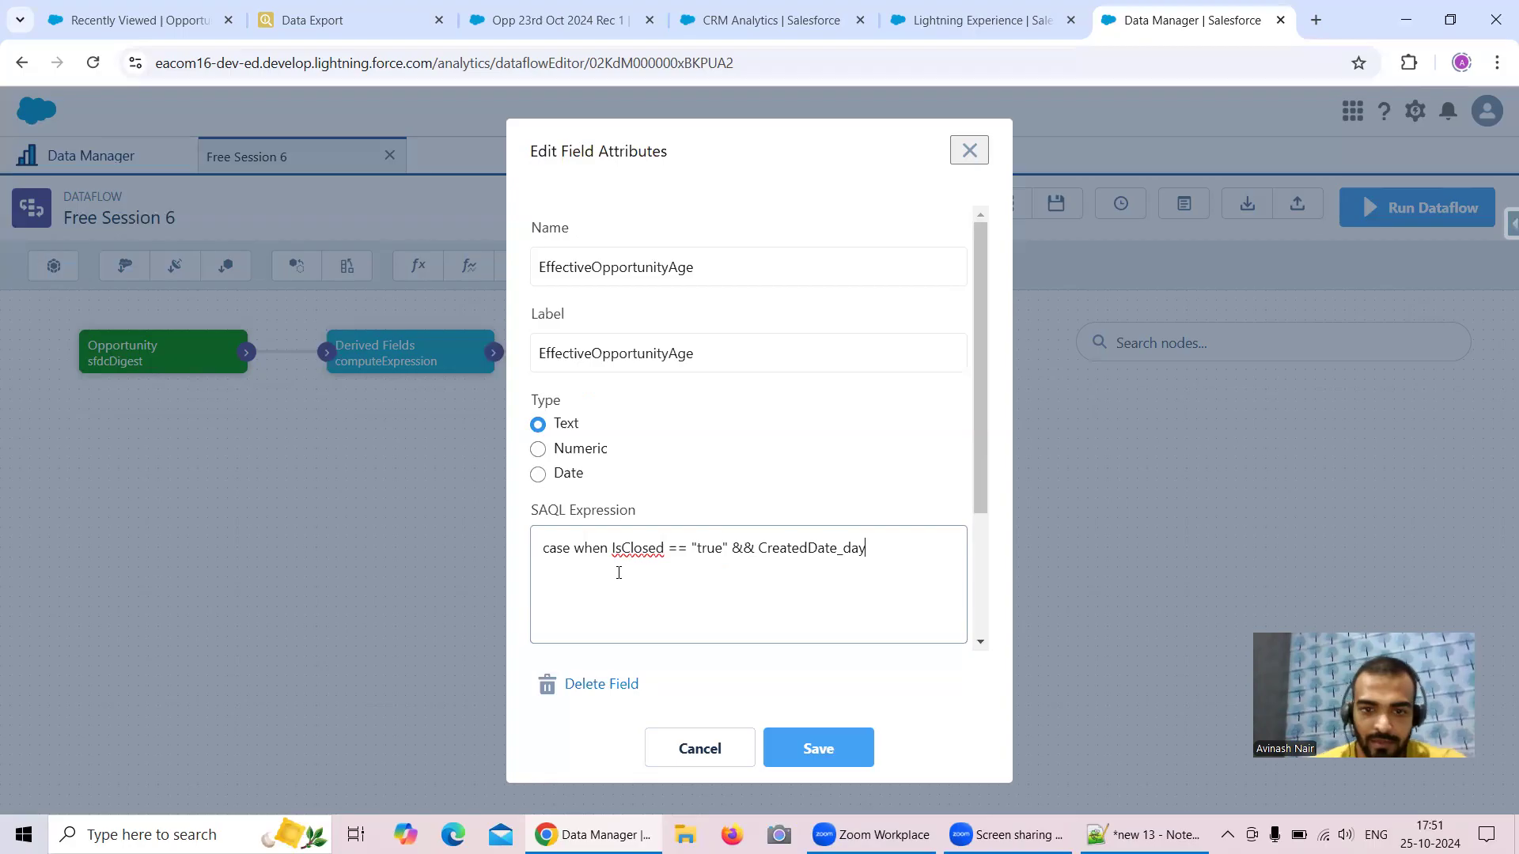
text(_epoch)
- Insert CloseDate_day_epoch - before CreatedDate_day_epoch and complete the condition with > 0 then
click(762, 548)
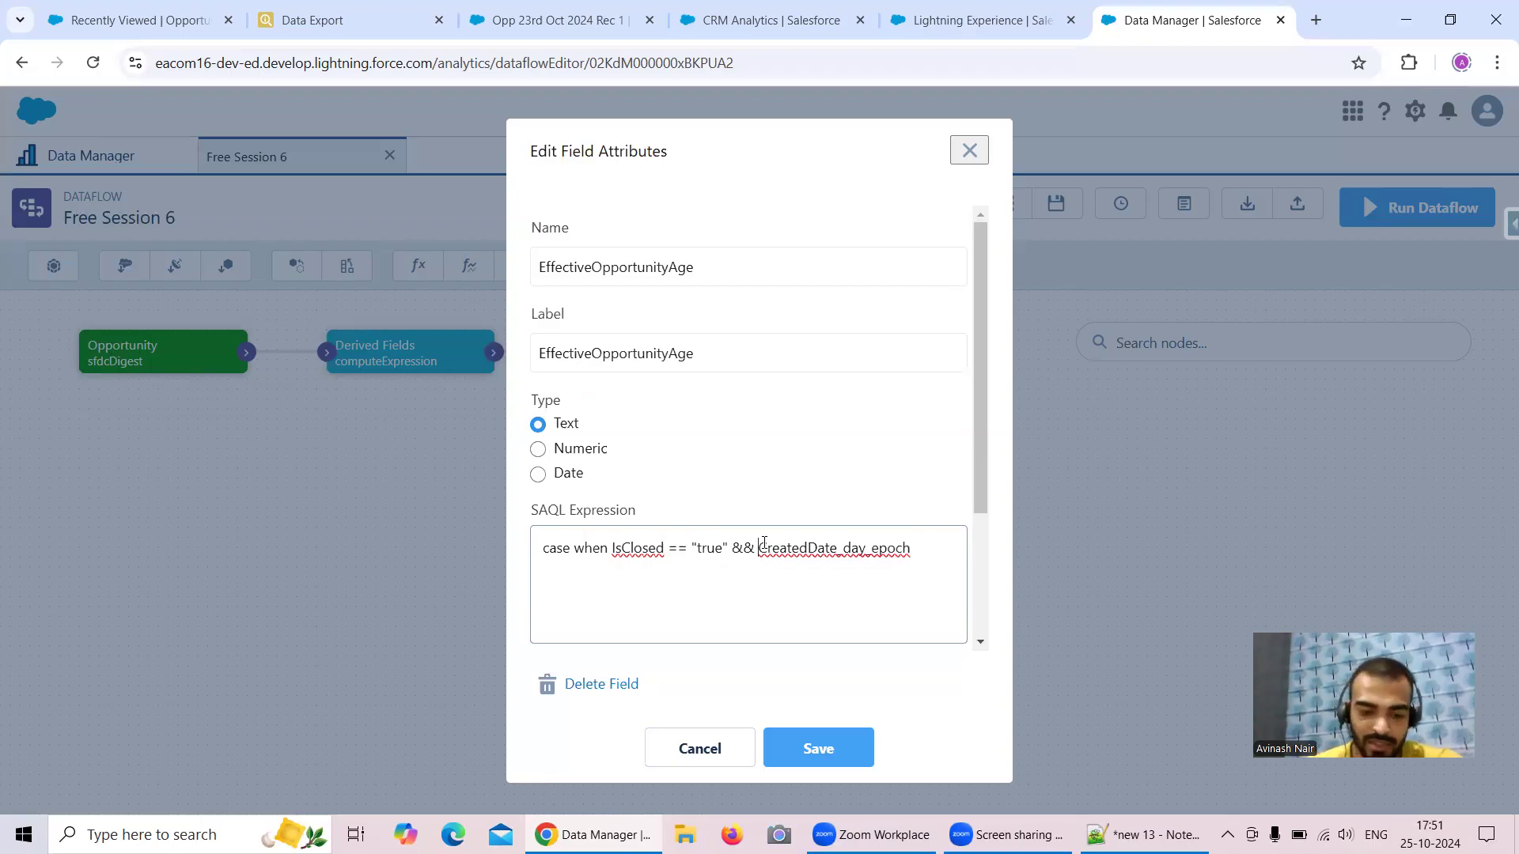
text(CloseDate)
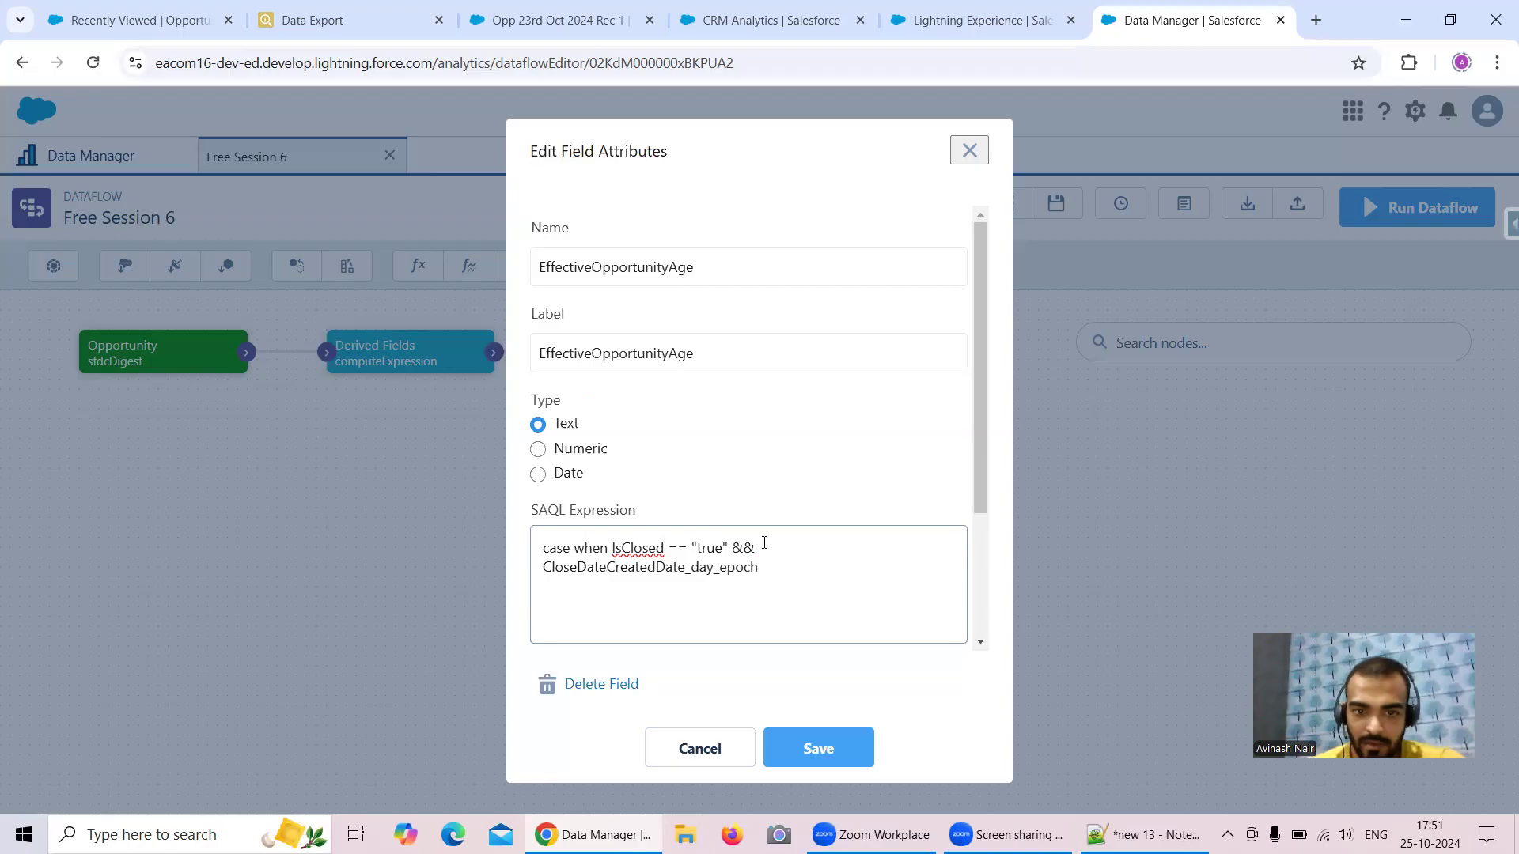
text(_day)
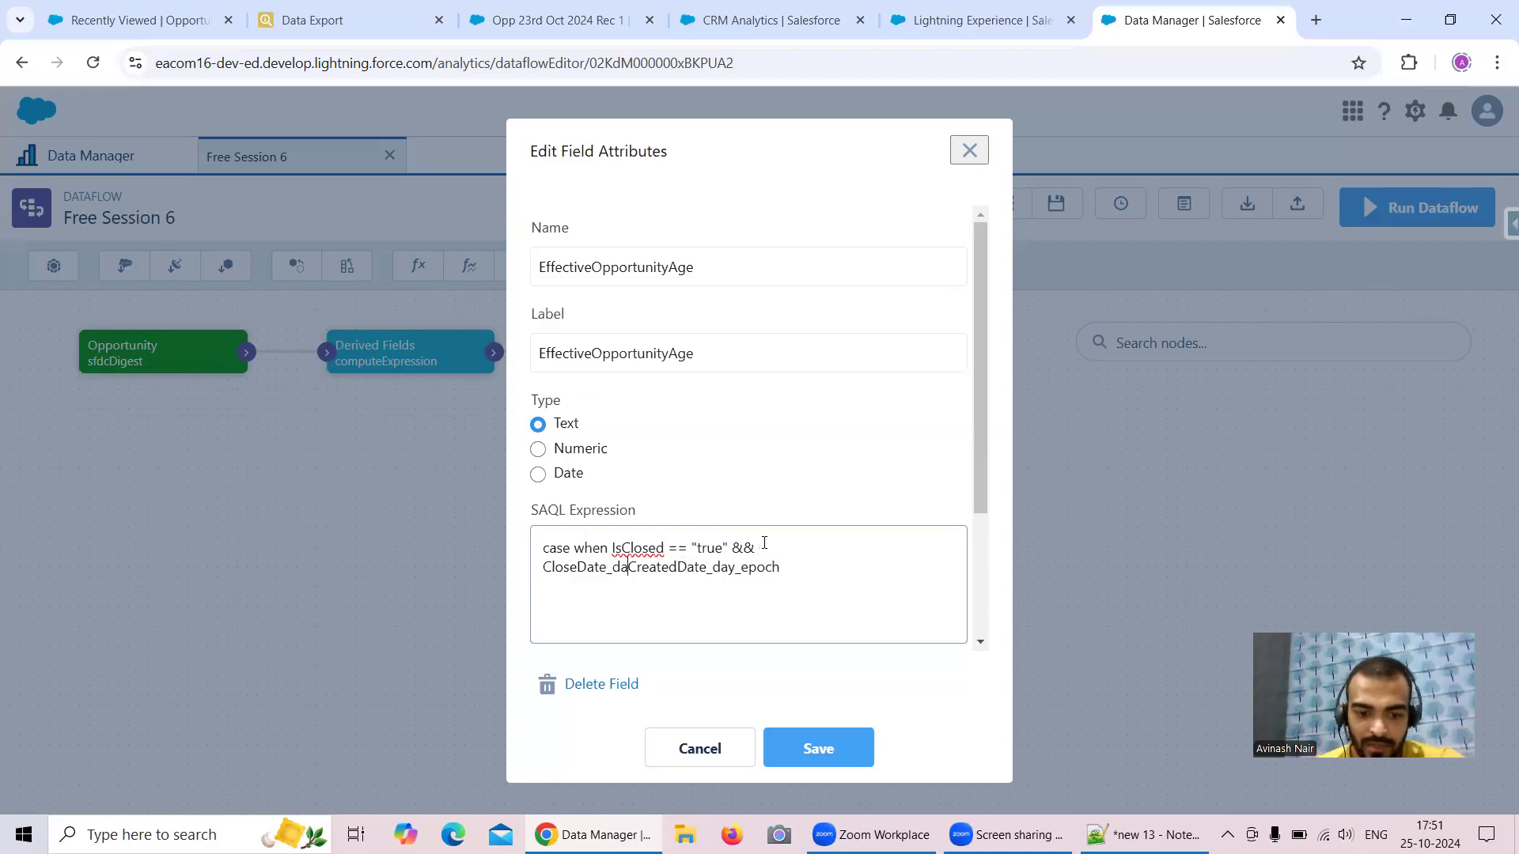
text(_epoch)
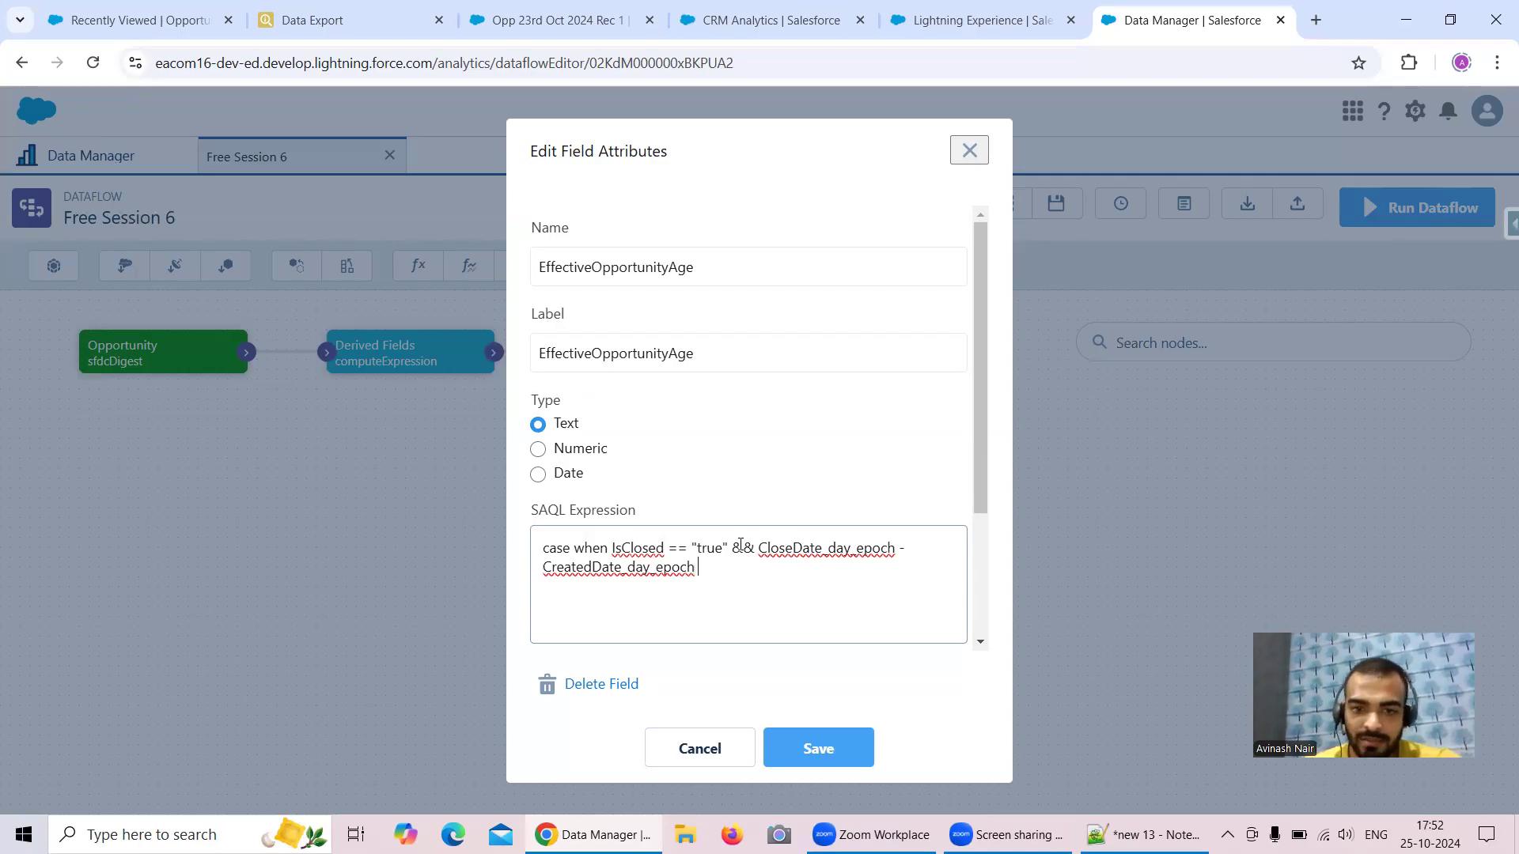
text(>)
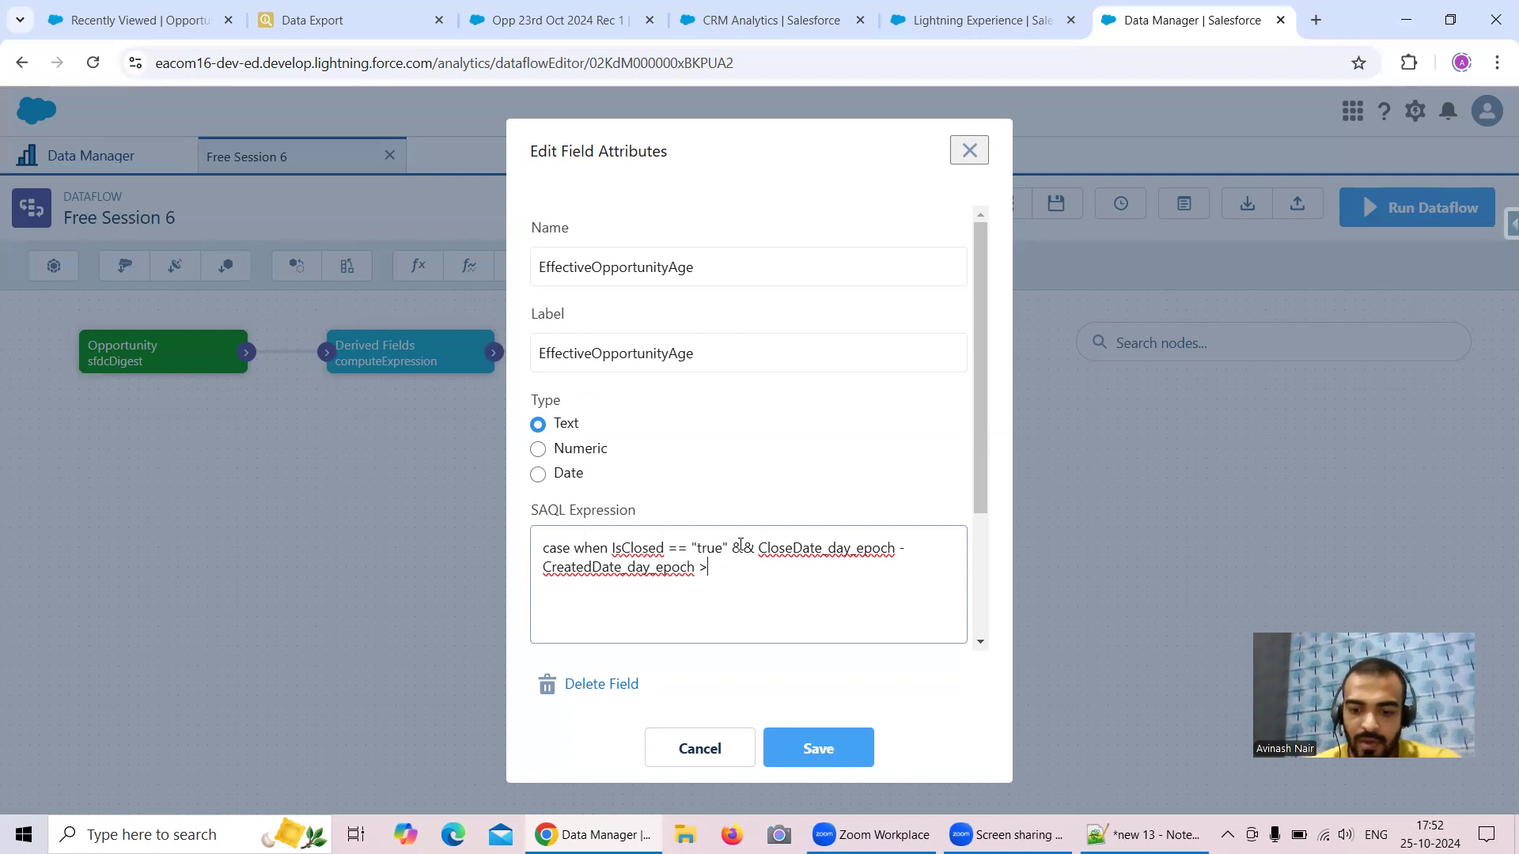
text( 0)
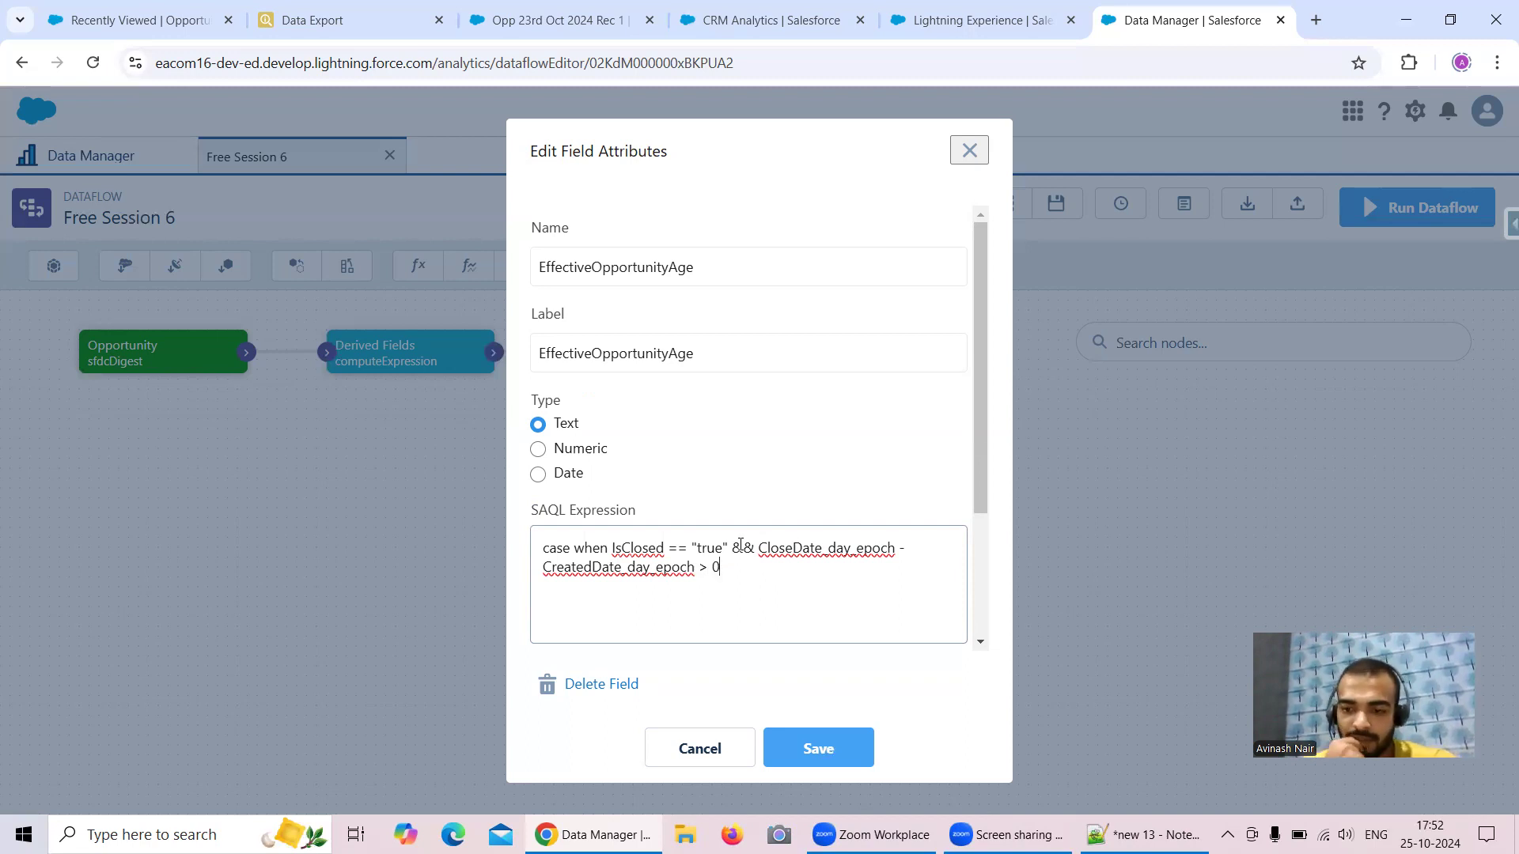
text( then)
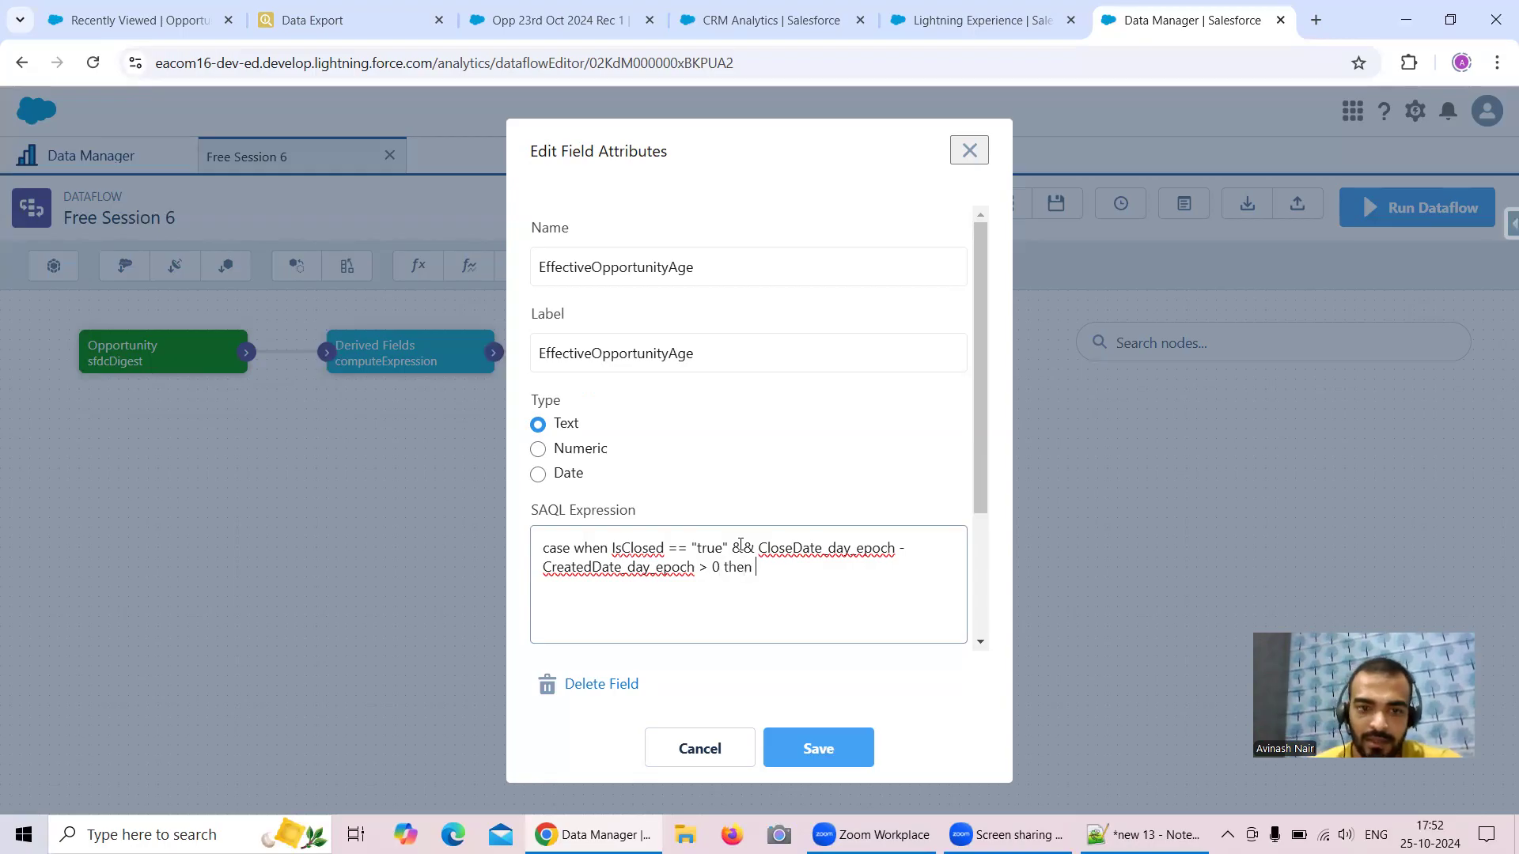
- Set the EffectiveOpportunityAge field's type to Numeric with precision 6 and scale 0
click(538, 448)
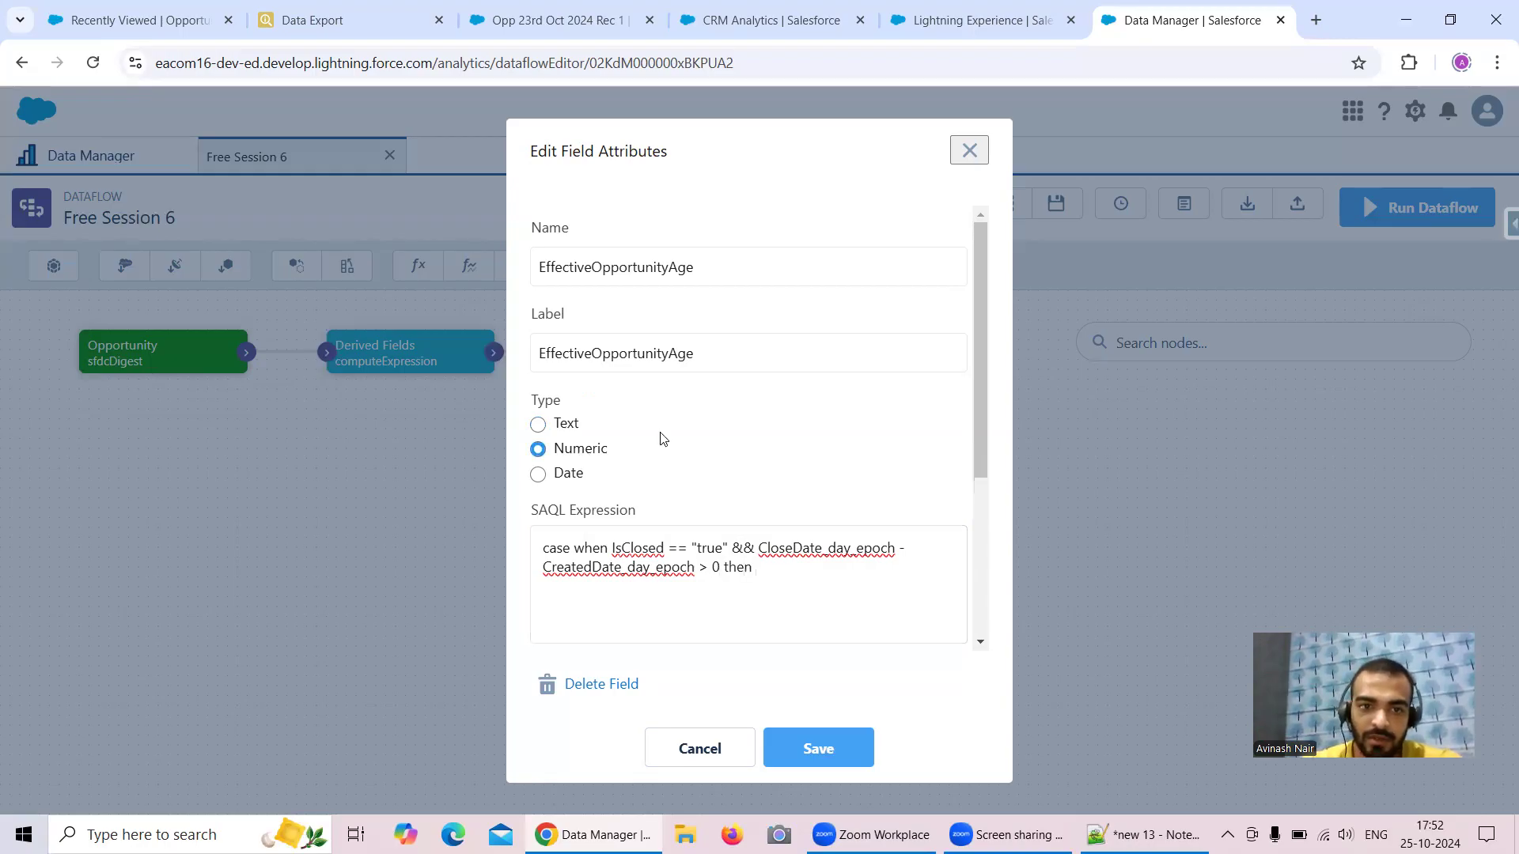
scroll(751, 398, down, 1)
scroll(752, 398, down, 3)
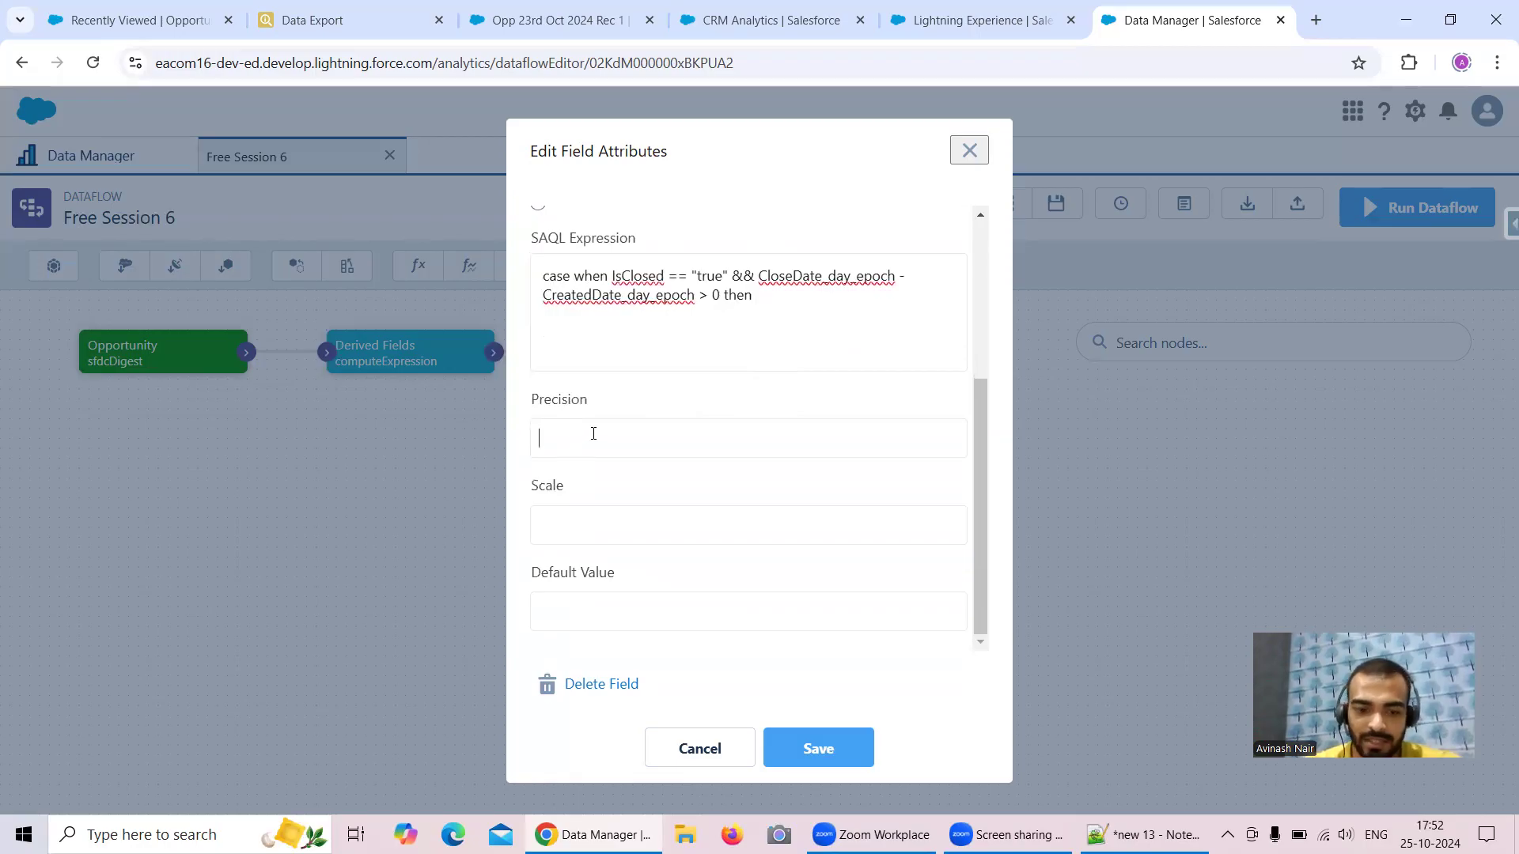
text(6)
click(611, 524)
text(6)
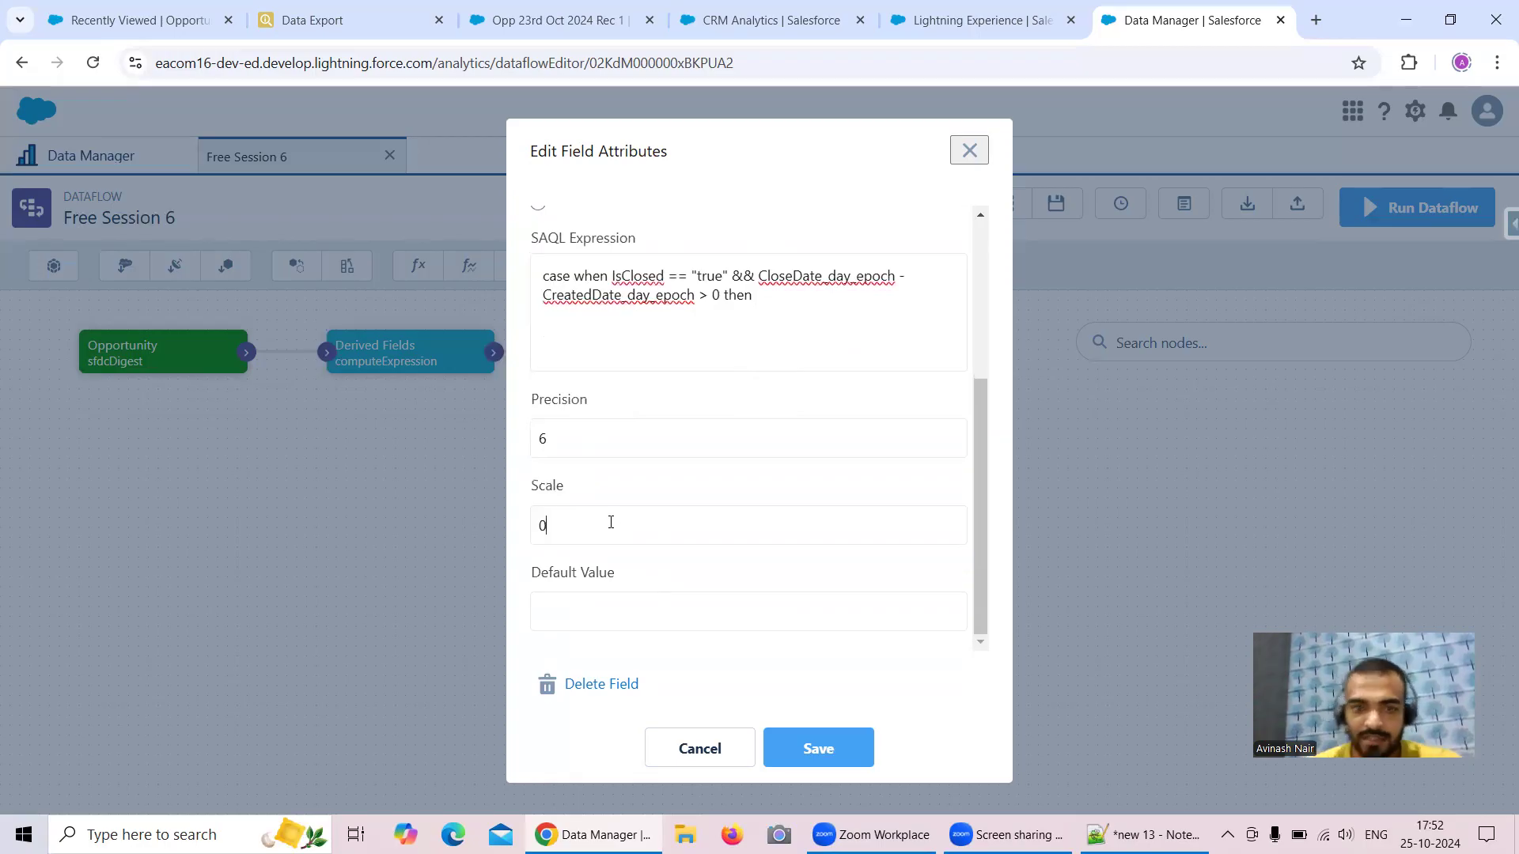
scroll(792, 344, up, 3)
drag(759, 472, 695, 494)
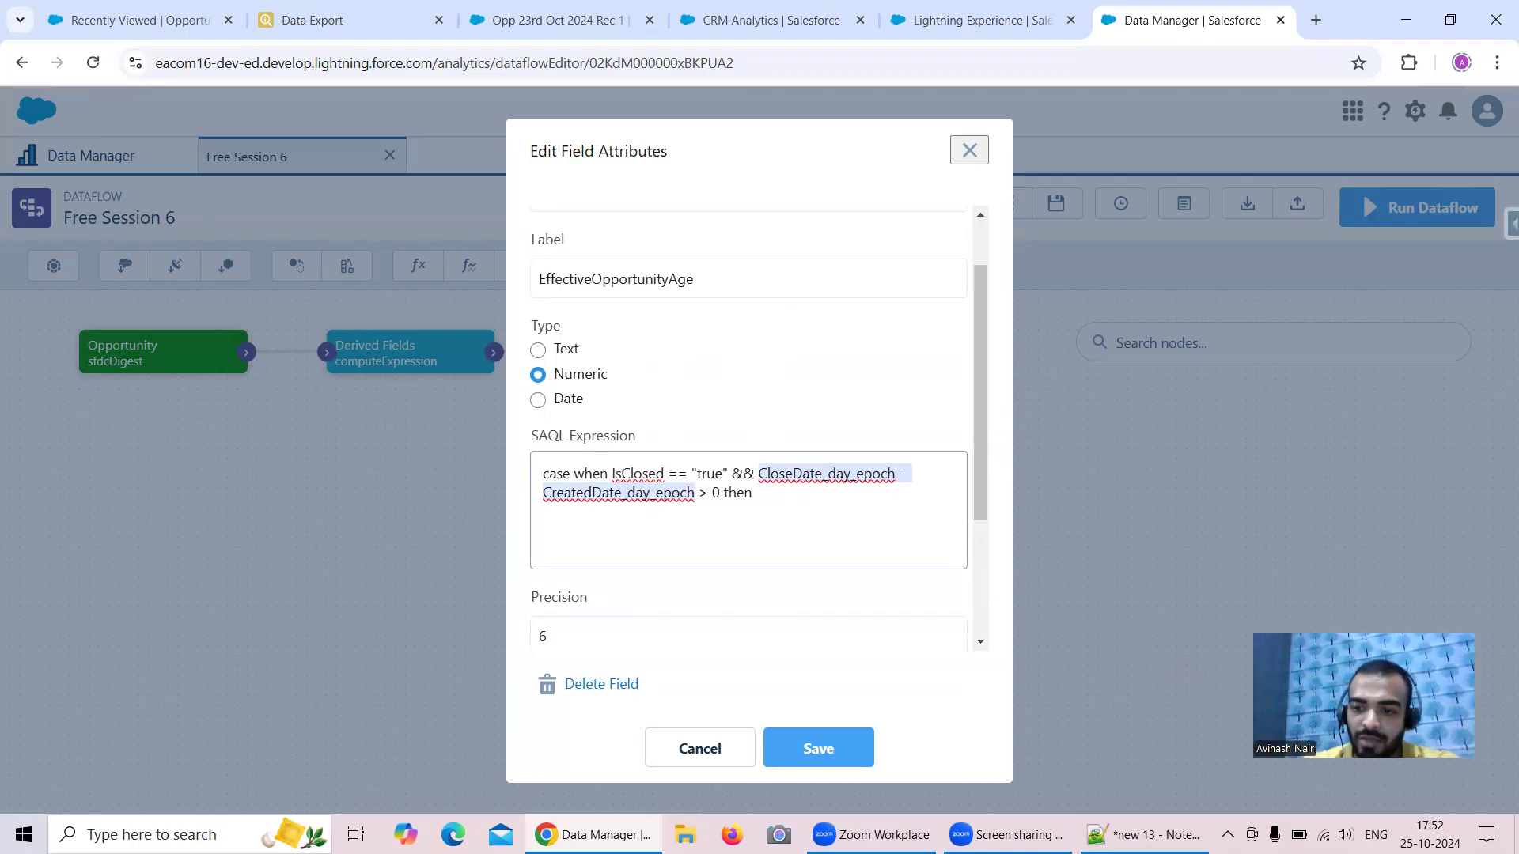
click(1430, 835)
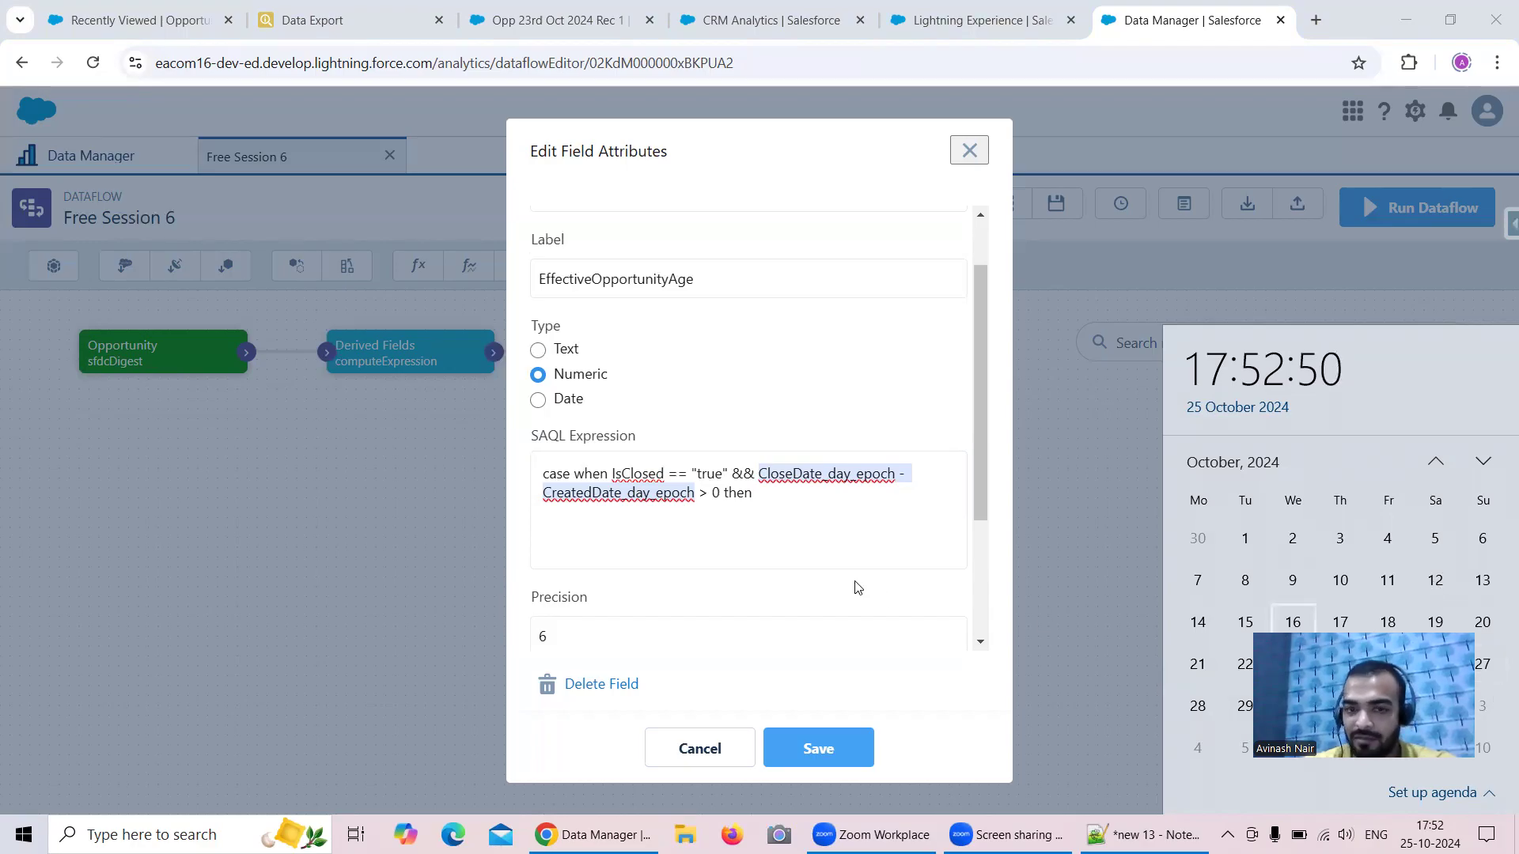
click(781, 506)
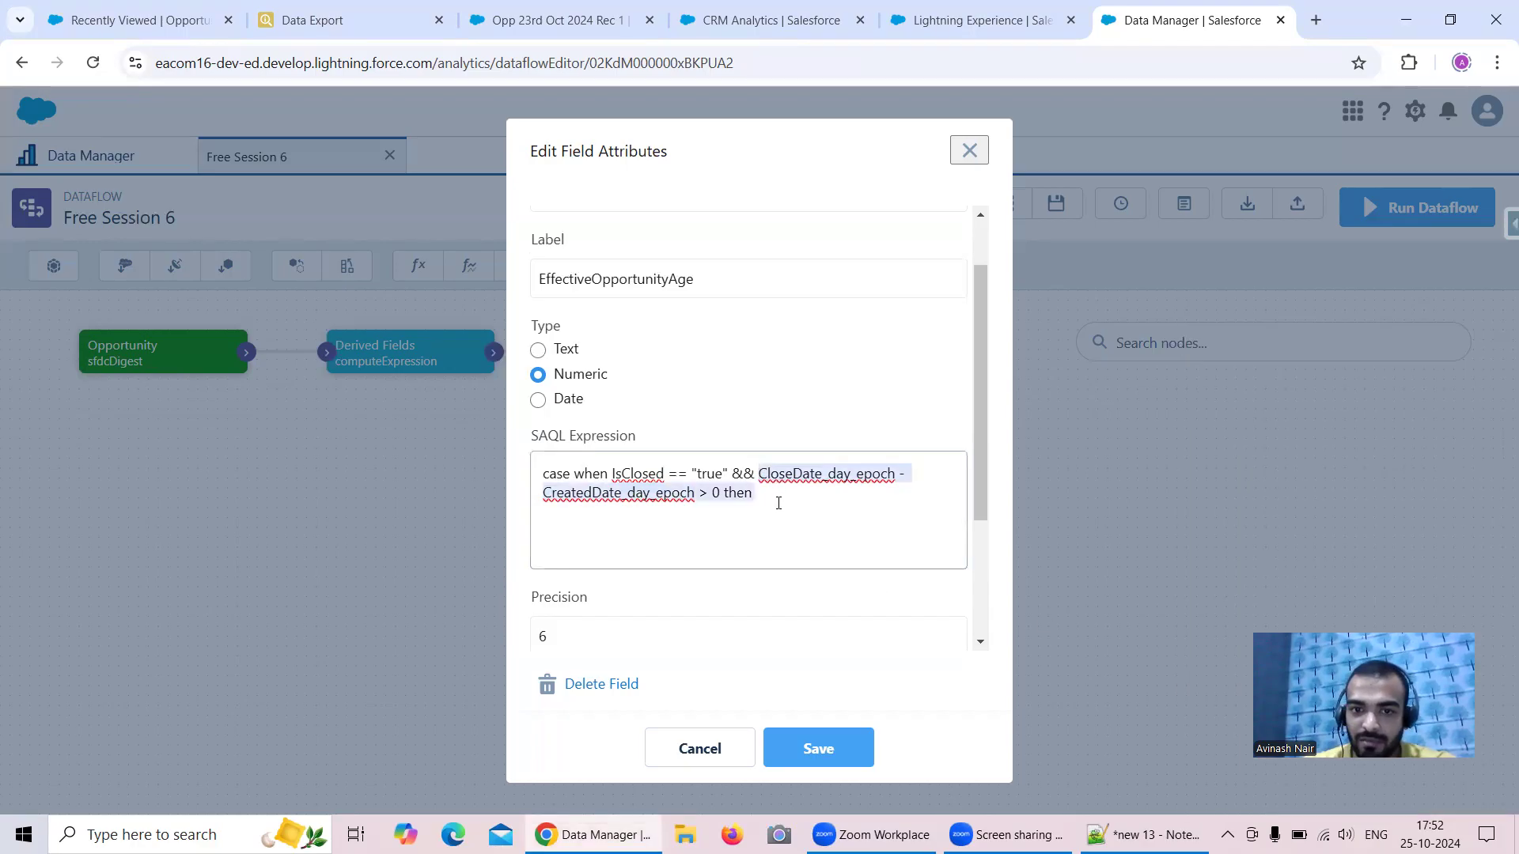
drag(779, 503, 695, 493)
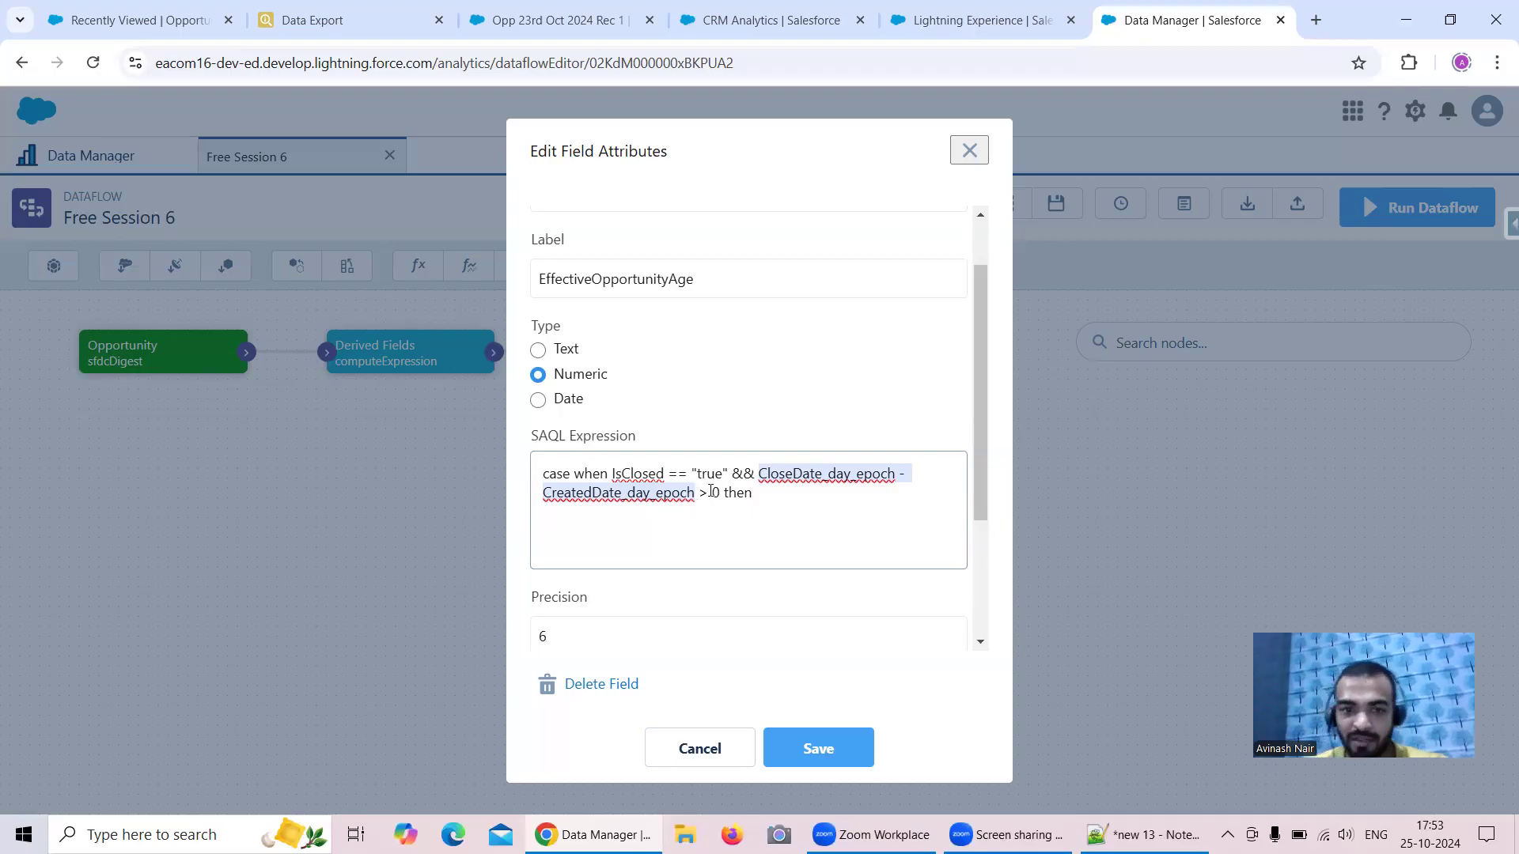
- Copy CloseDate_day_epoch - CreatedDate_day_epoch from the condition and paste it after then as the branch's result
click(758, 475)
drag(758, 473, 700, 495)
key(ctrl+c)
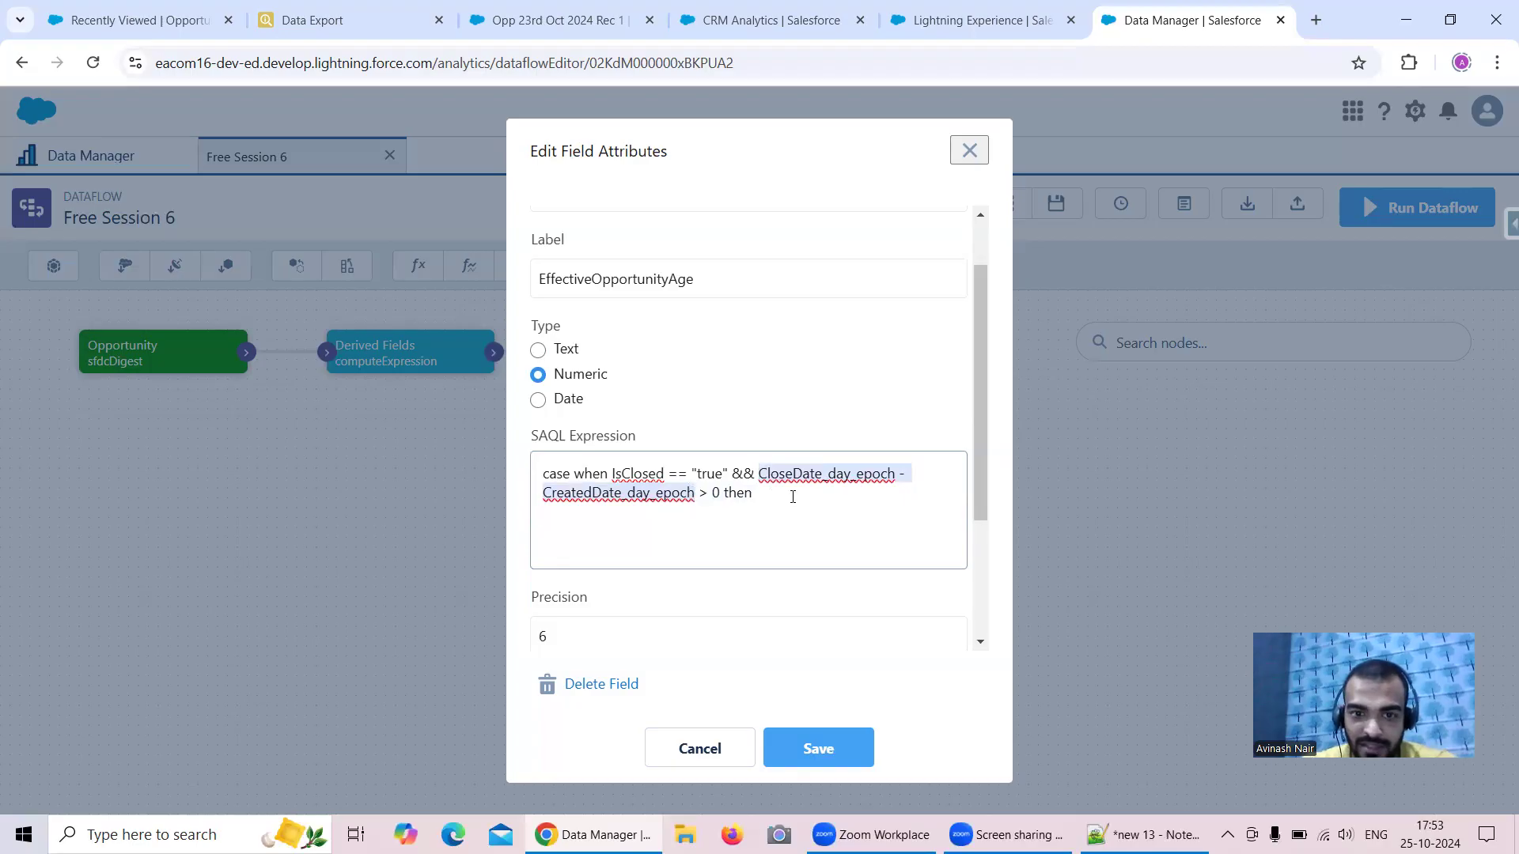
click(793, 497)
key(ctrl+v)
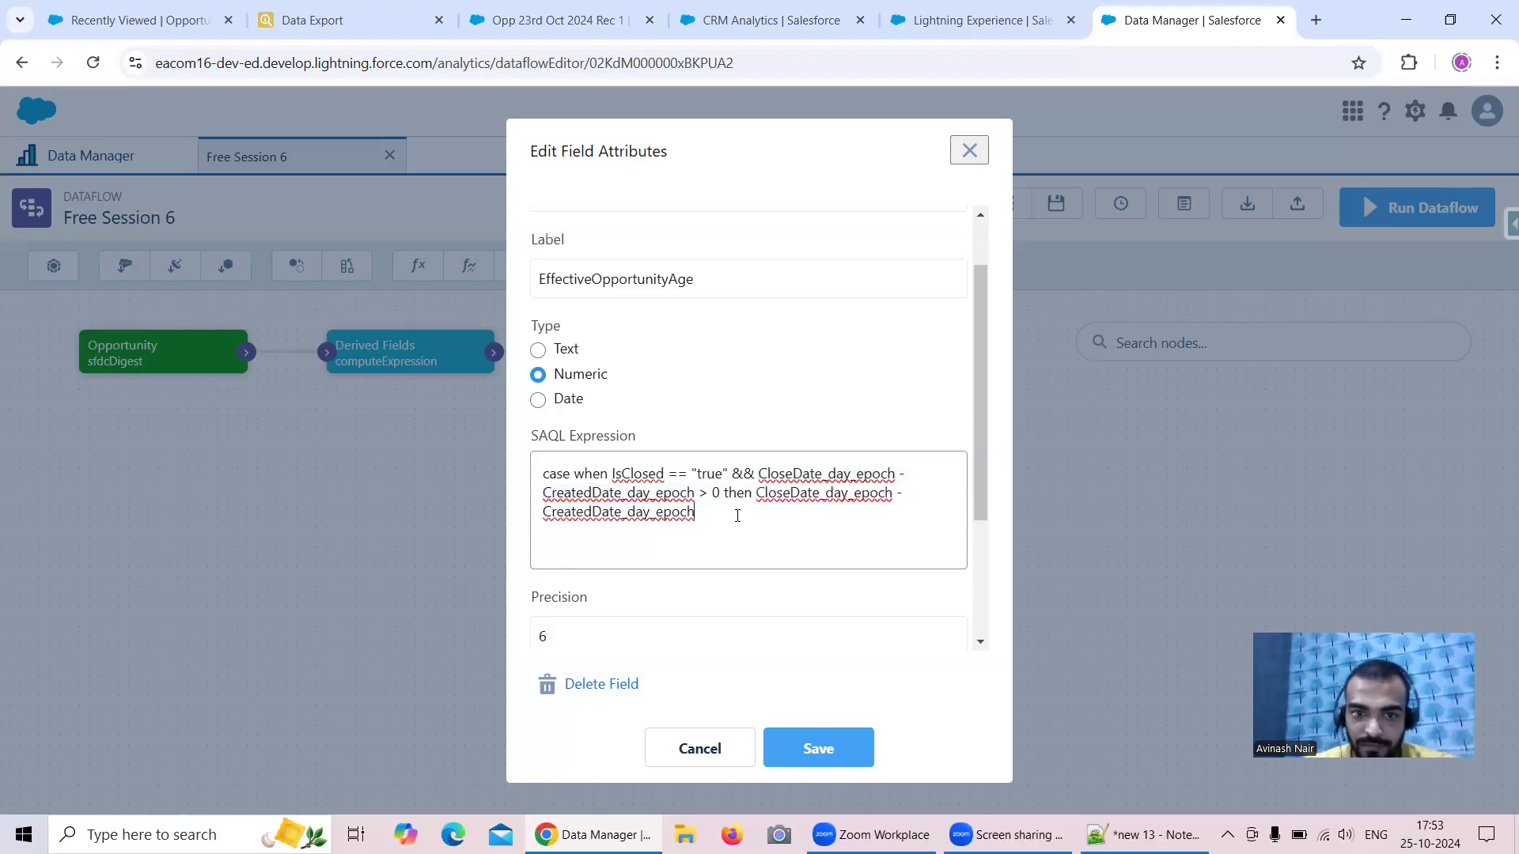
- Add a second branch reusing the first condition with <= 0: when IsClosed == "true" && CloseDate_day_epoch - CreatedDate_day_epoch <= 0 then 0 else
text(when)
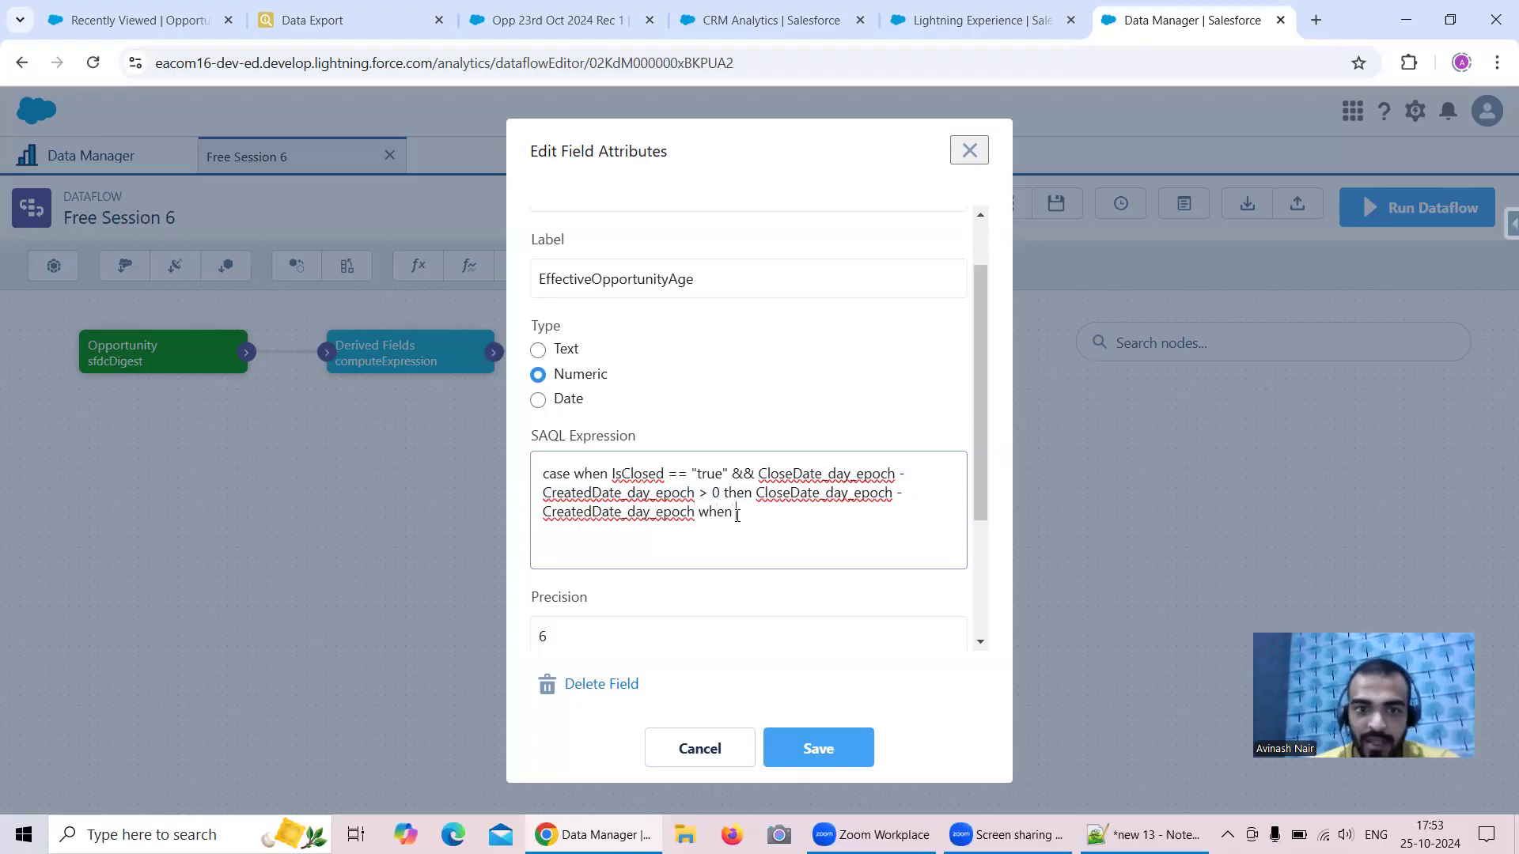
drag(612, 473, 723, 490)
key(ctrl+c)
click(771, 511)
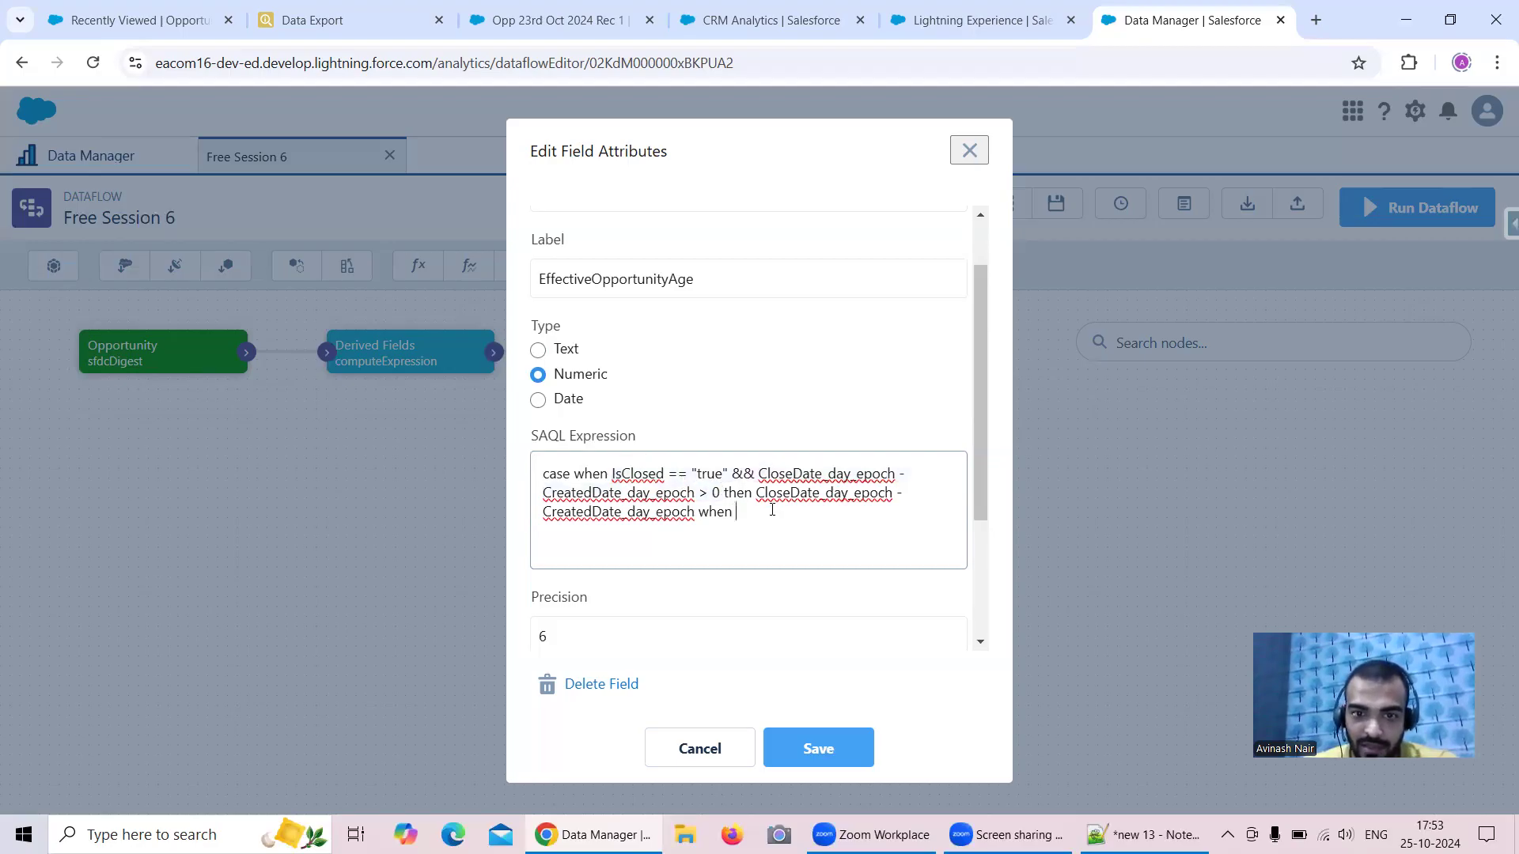
key(ctrl+v)
key(BackSpace)
text(<=)
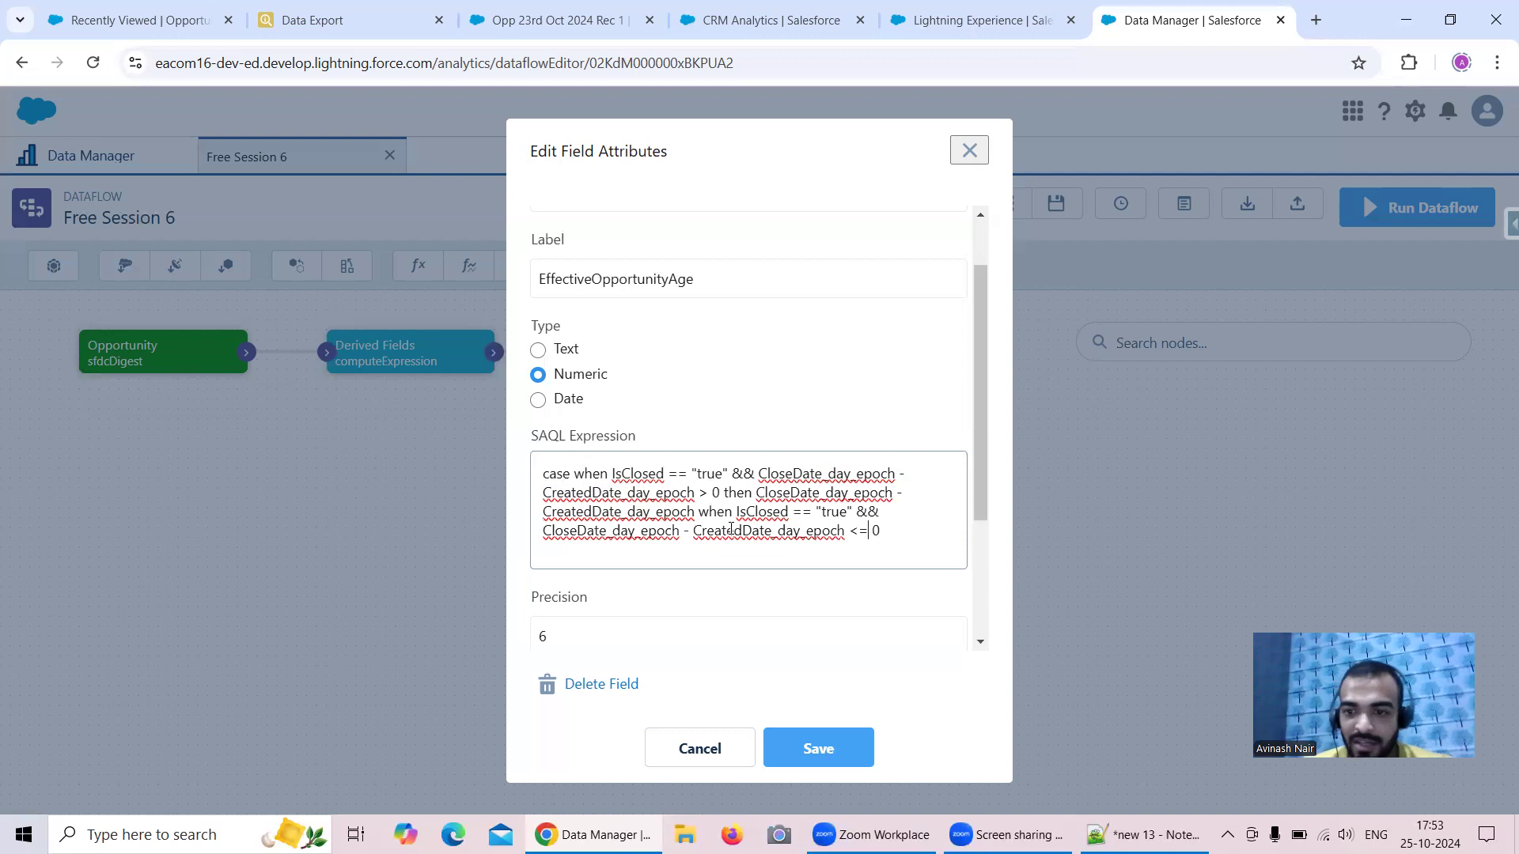
text(then )
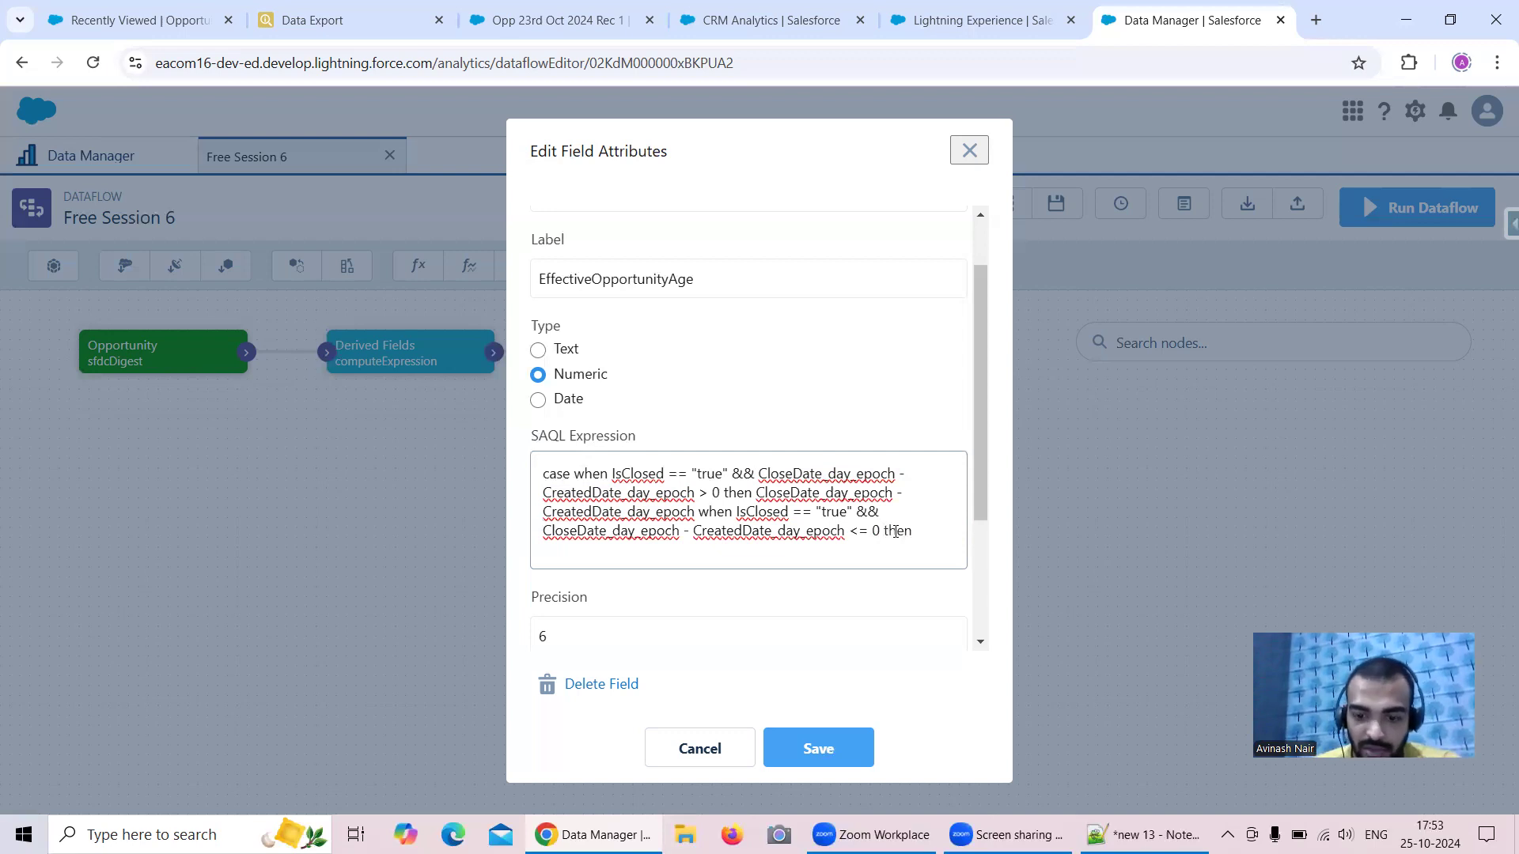
text(0 else)
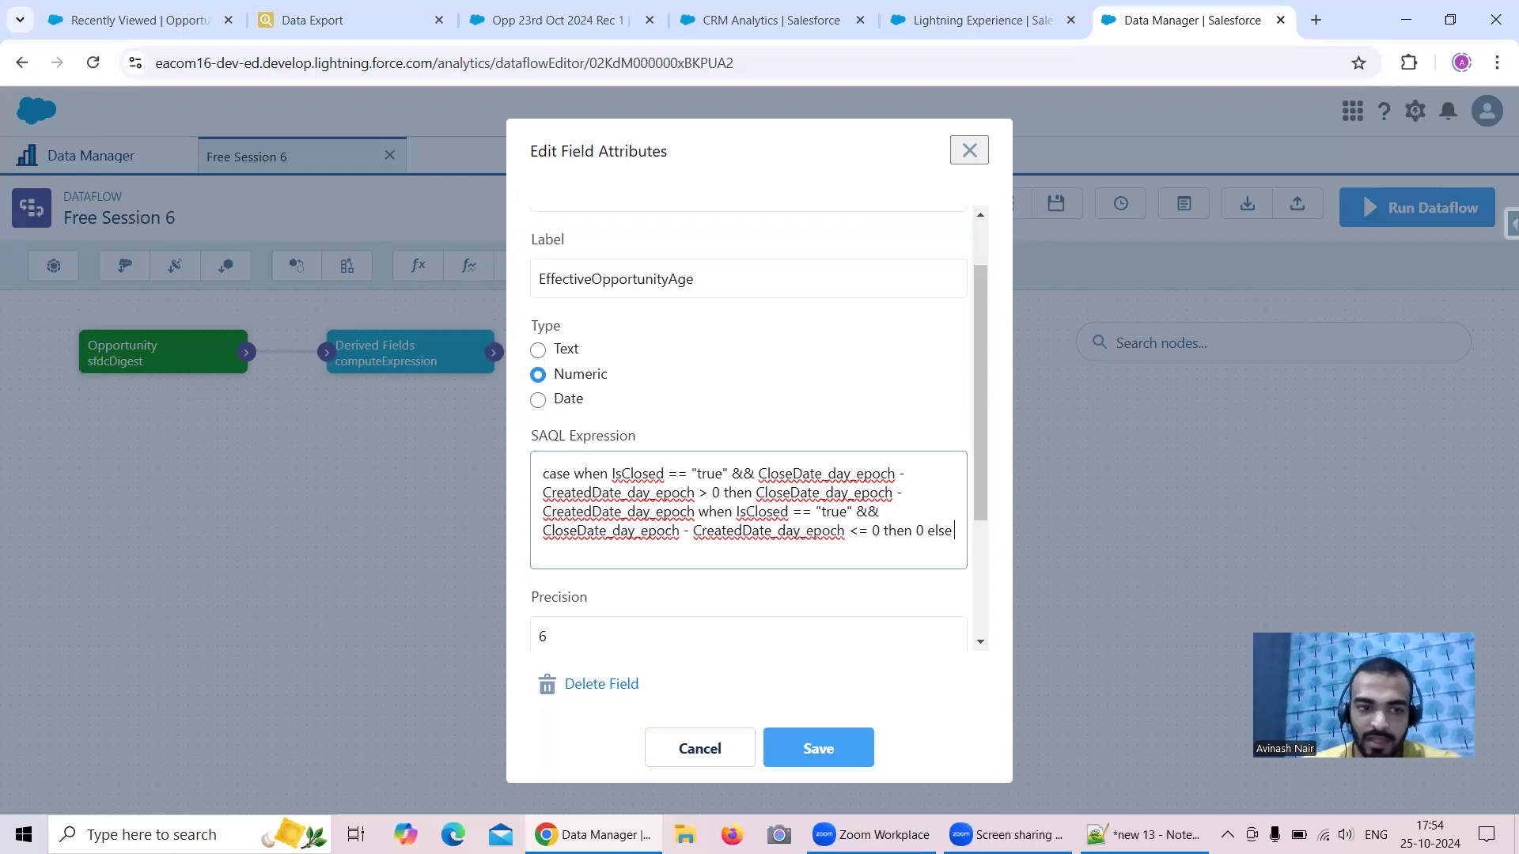
- Switch to the Notepad++ notes and write date_to_epoch on a new line below EffectiveOpportunityAge
key(alt+Tab)
key(Return)
text(date_)
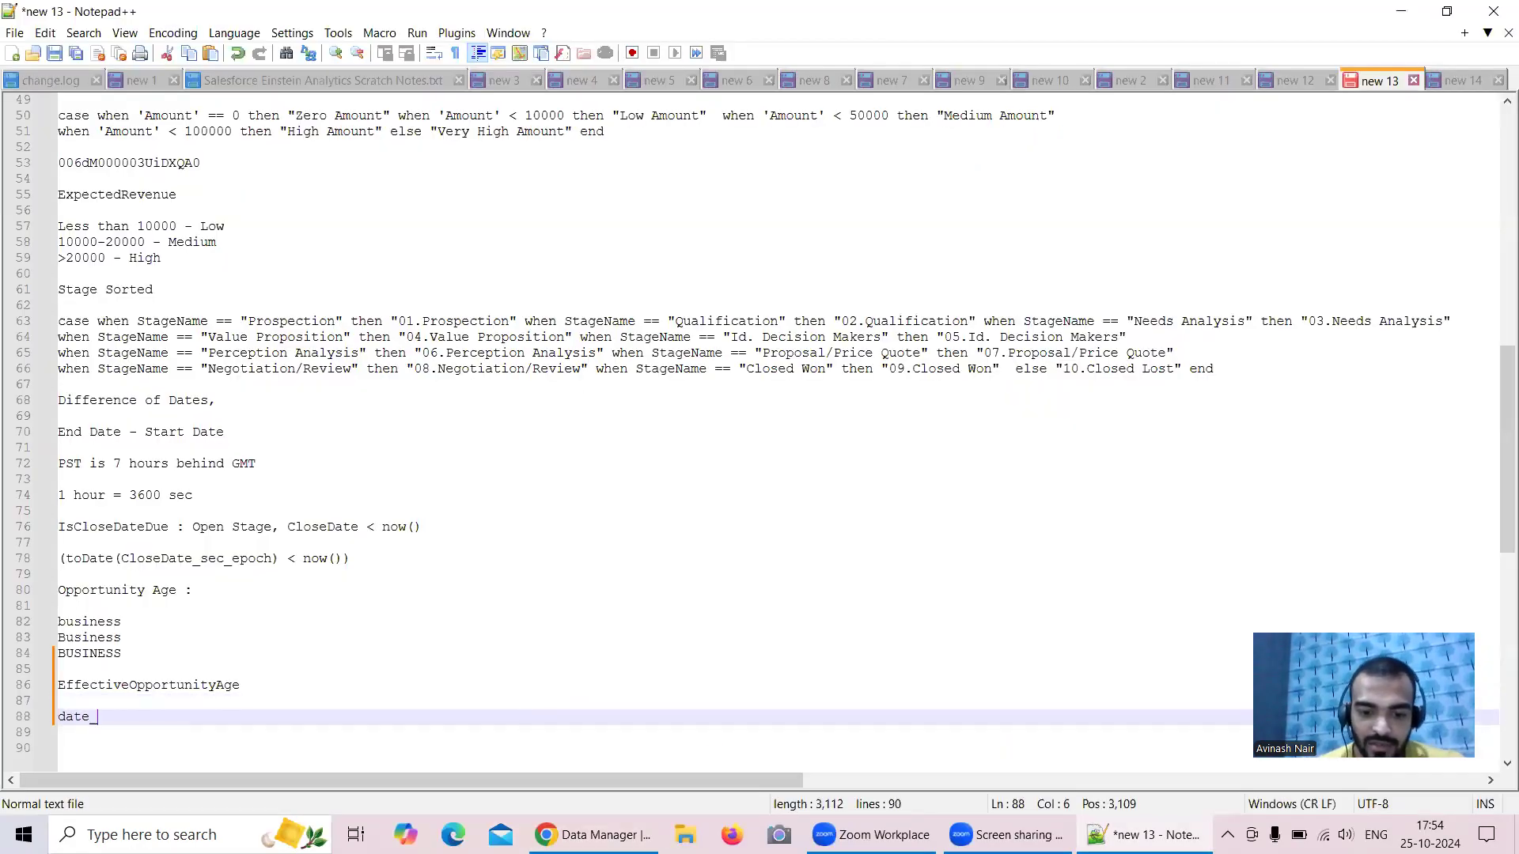
text(to_epoch)
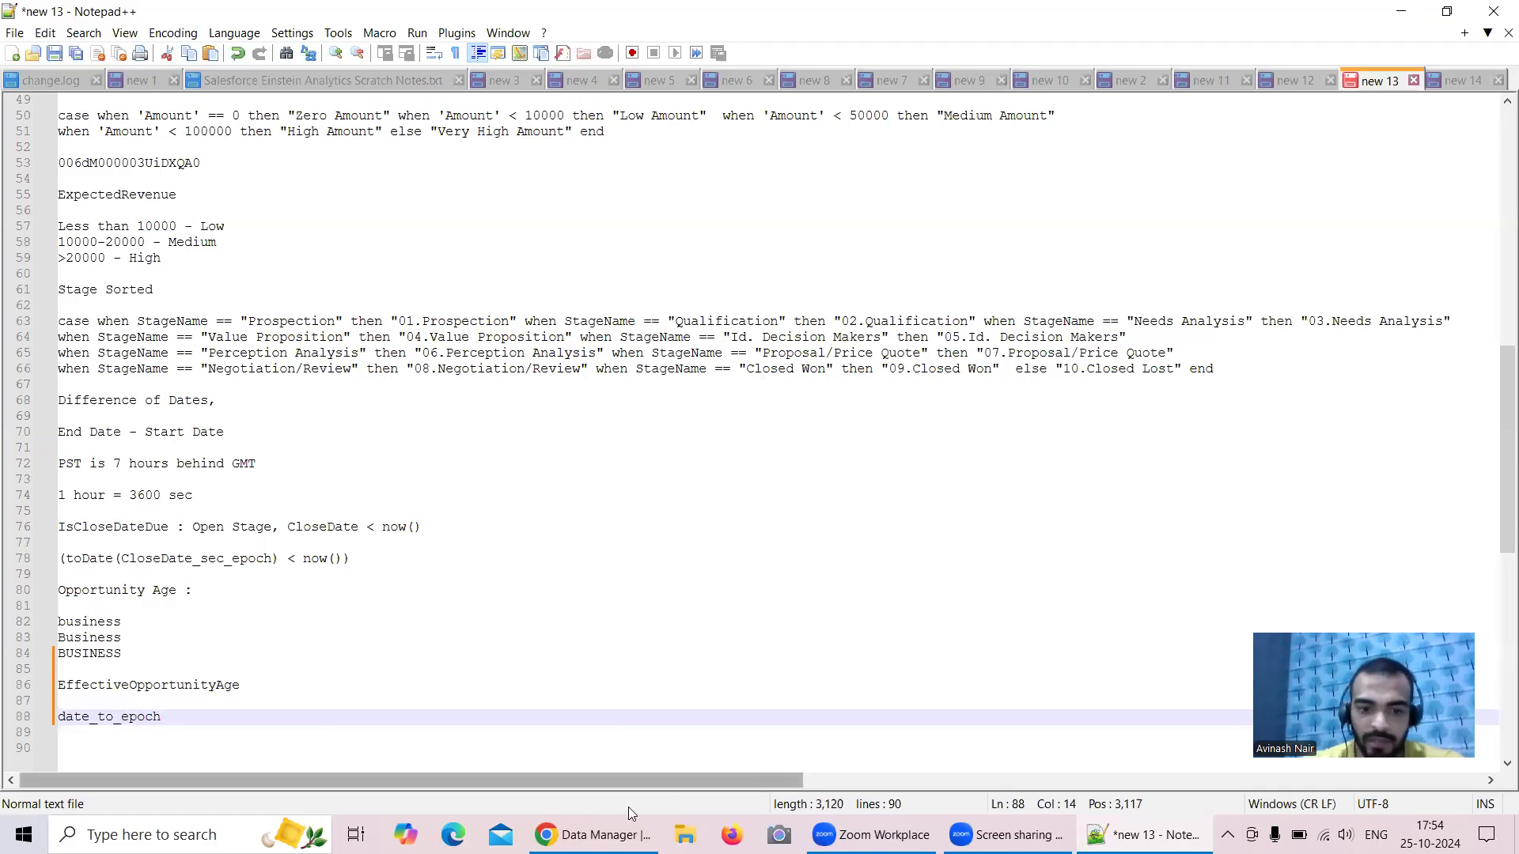
- Search Google in a new Chrome tab for date_to_epoch and open its Analytics SAQL Developer Guide page
click(593, 835)
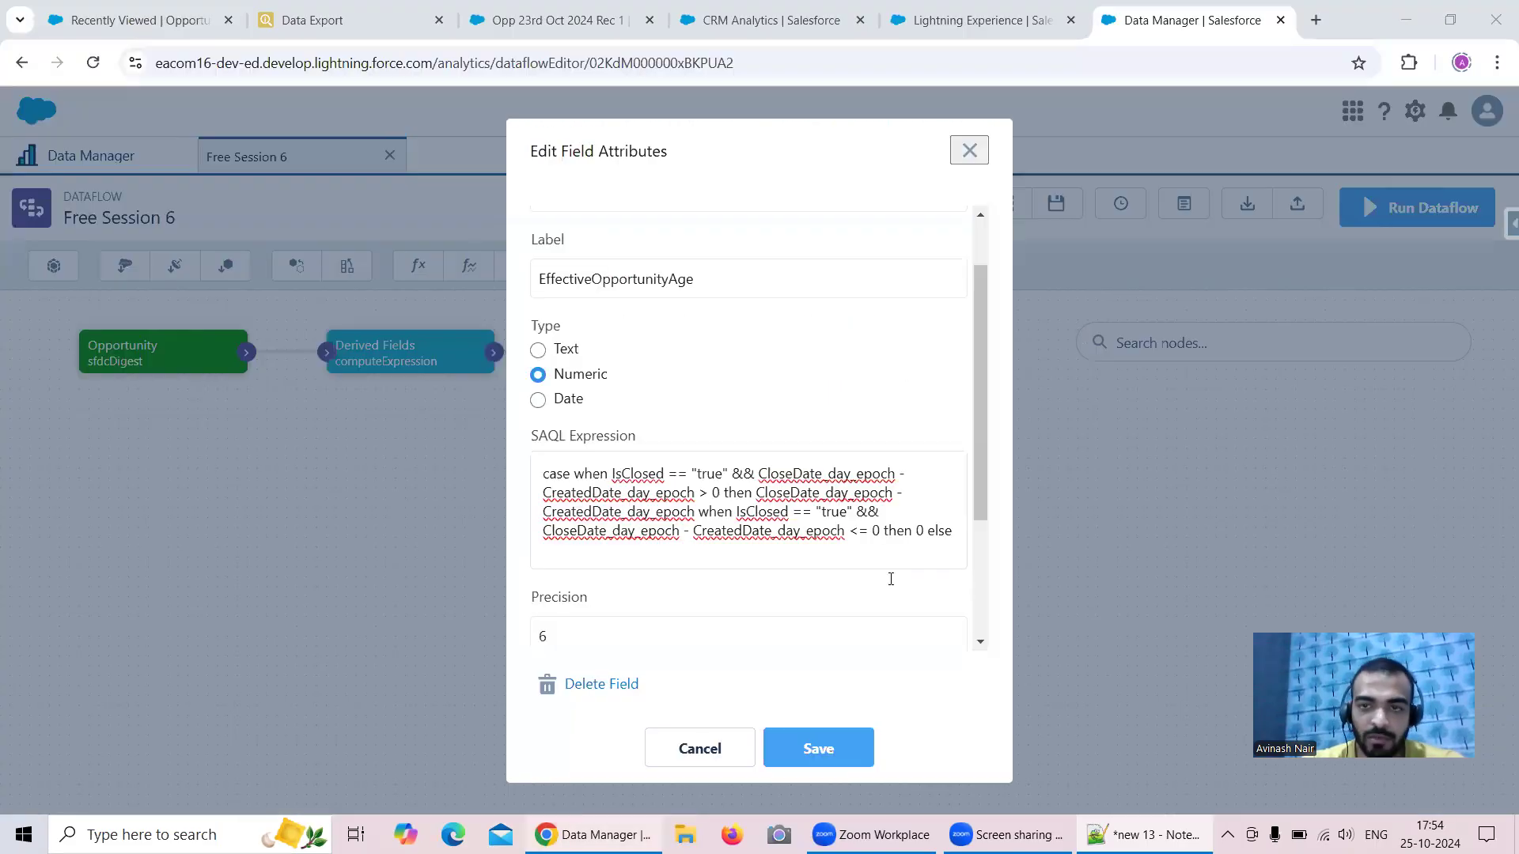
click(1316, 20)
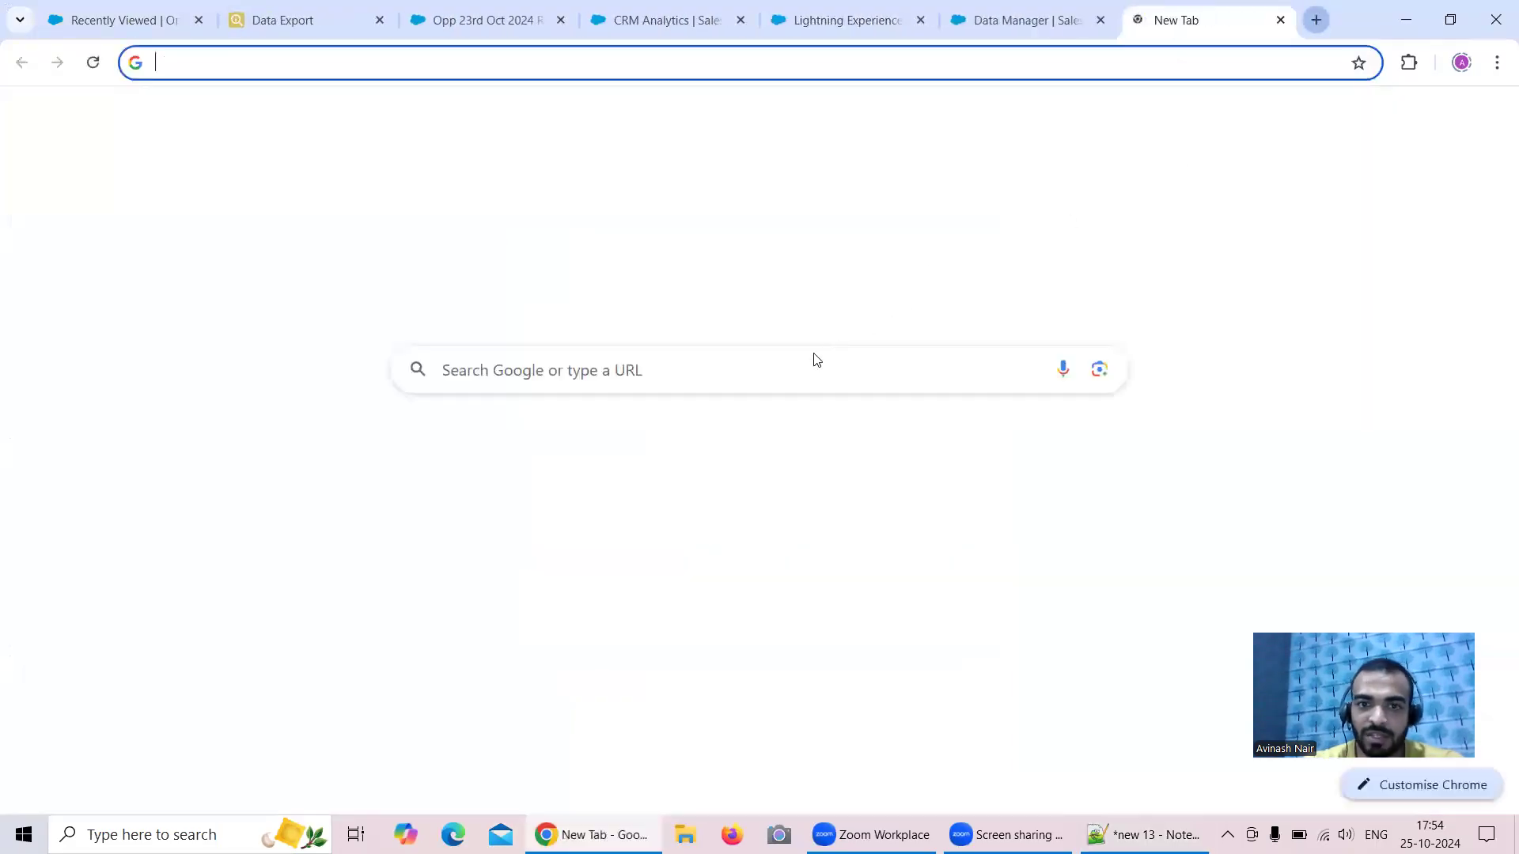
click(703, 366)
text(date_)
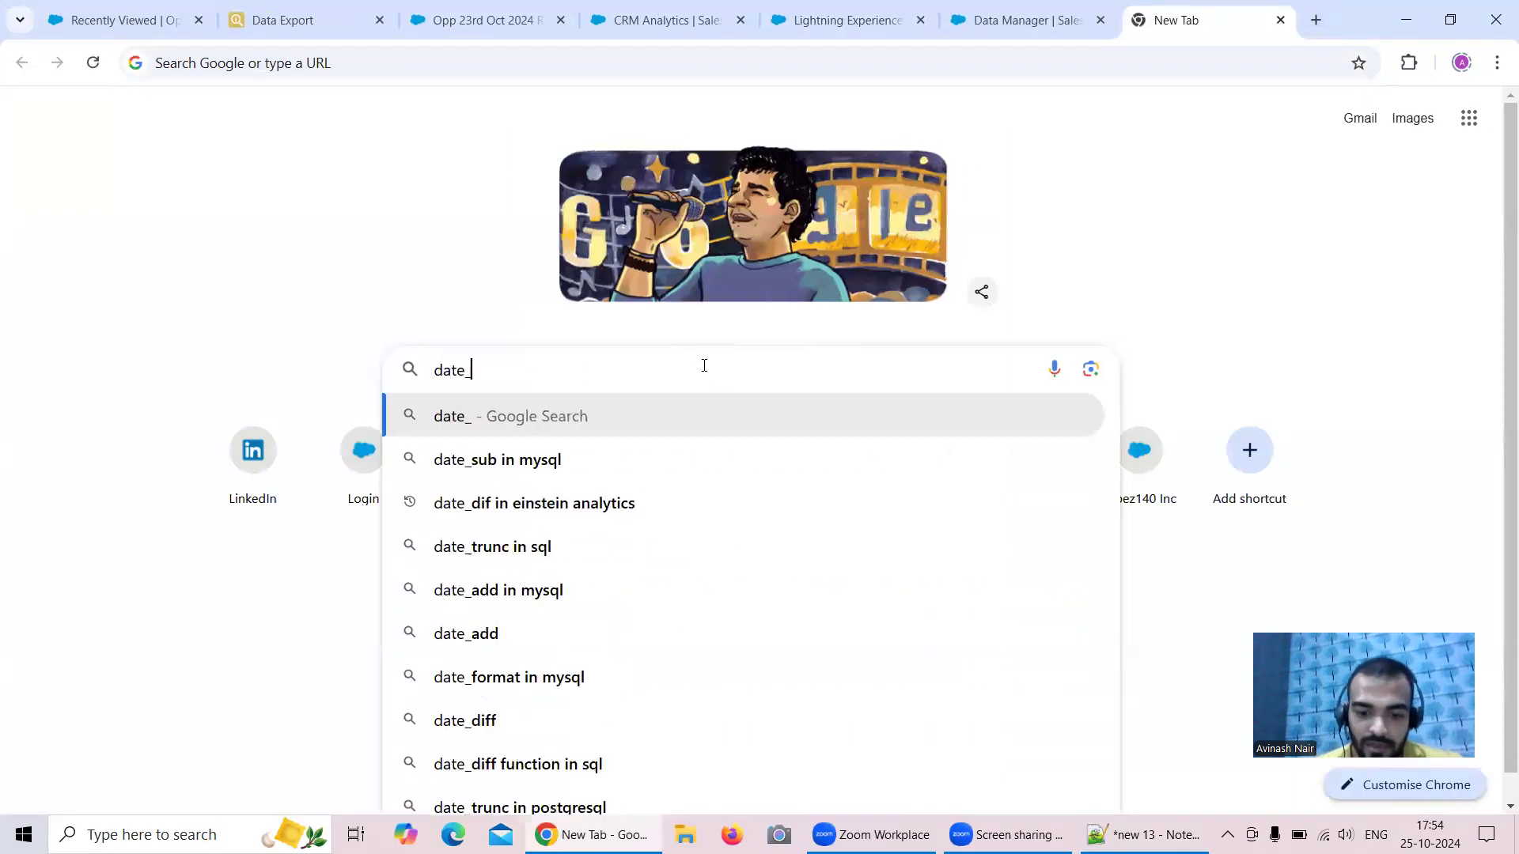
text(to_epoch)
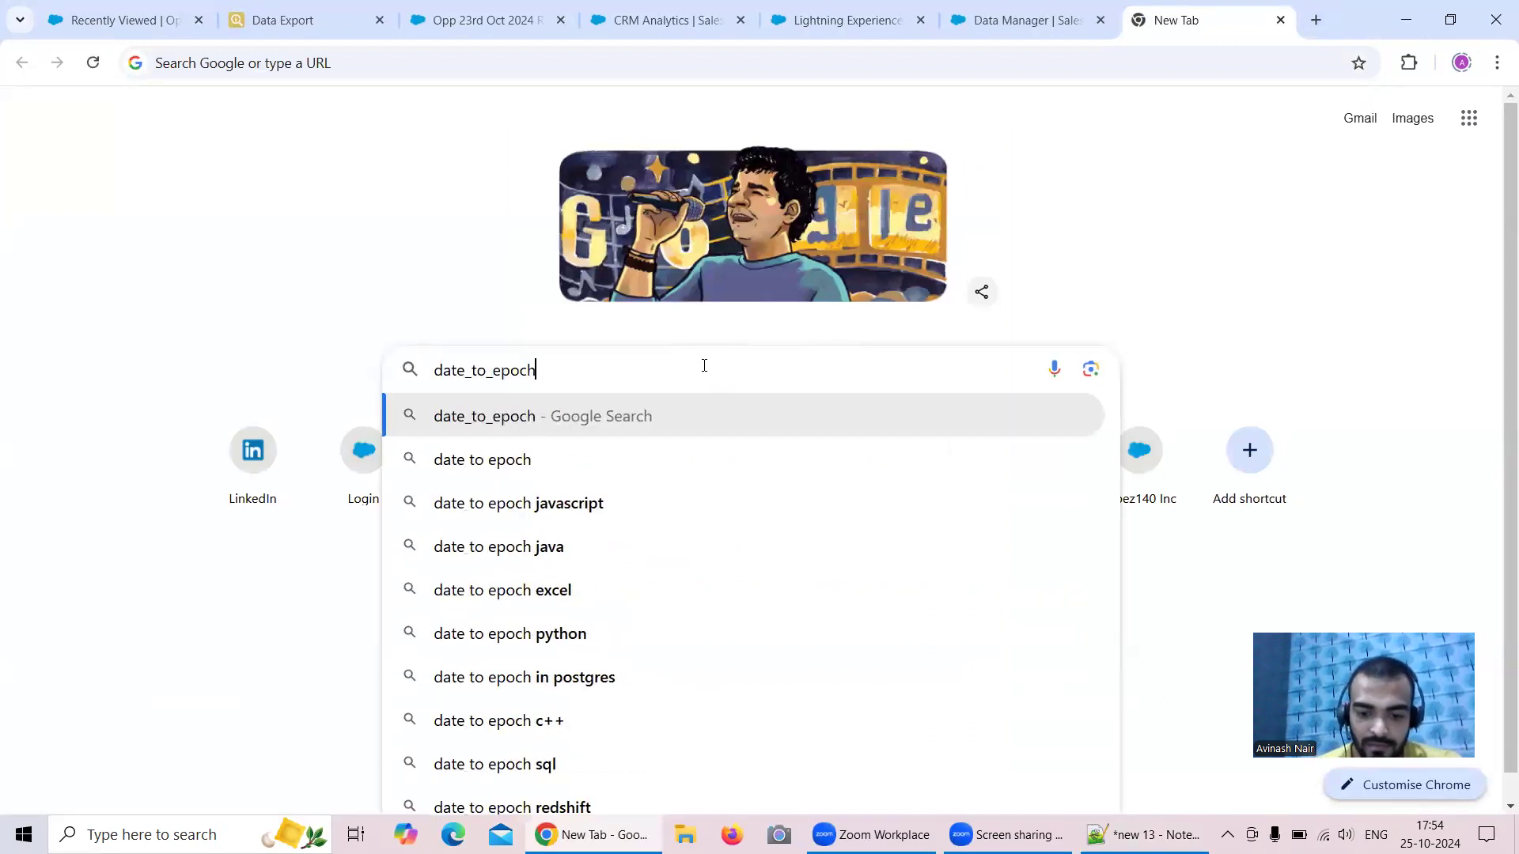
key(Return)
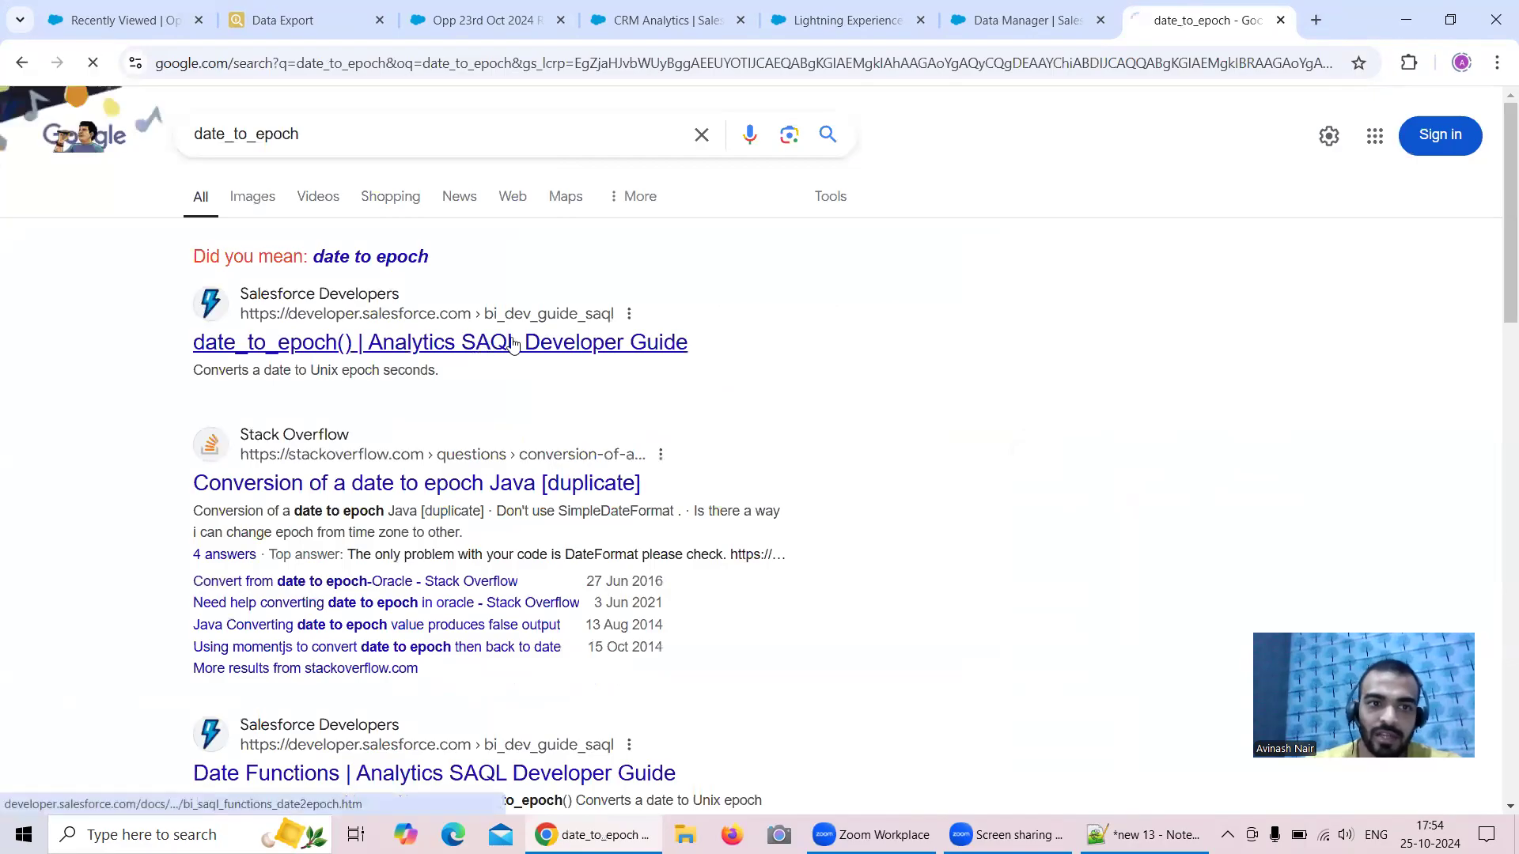
click(513, 343)
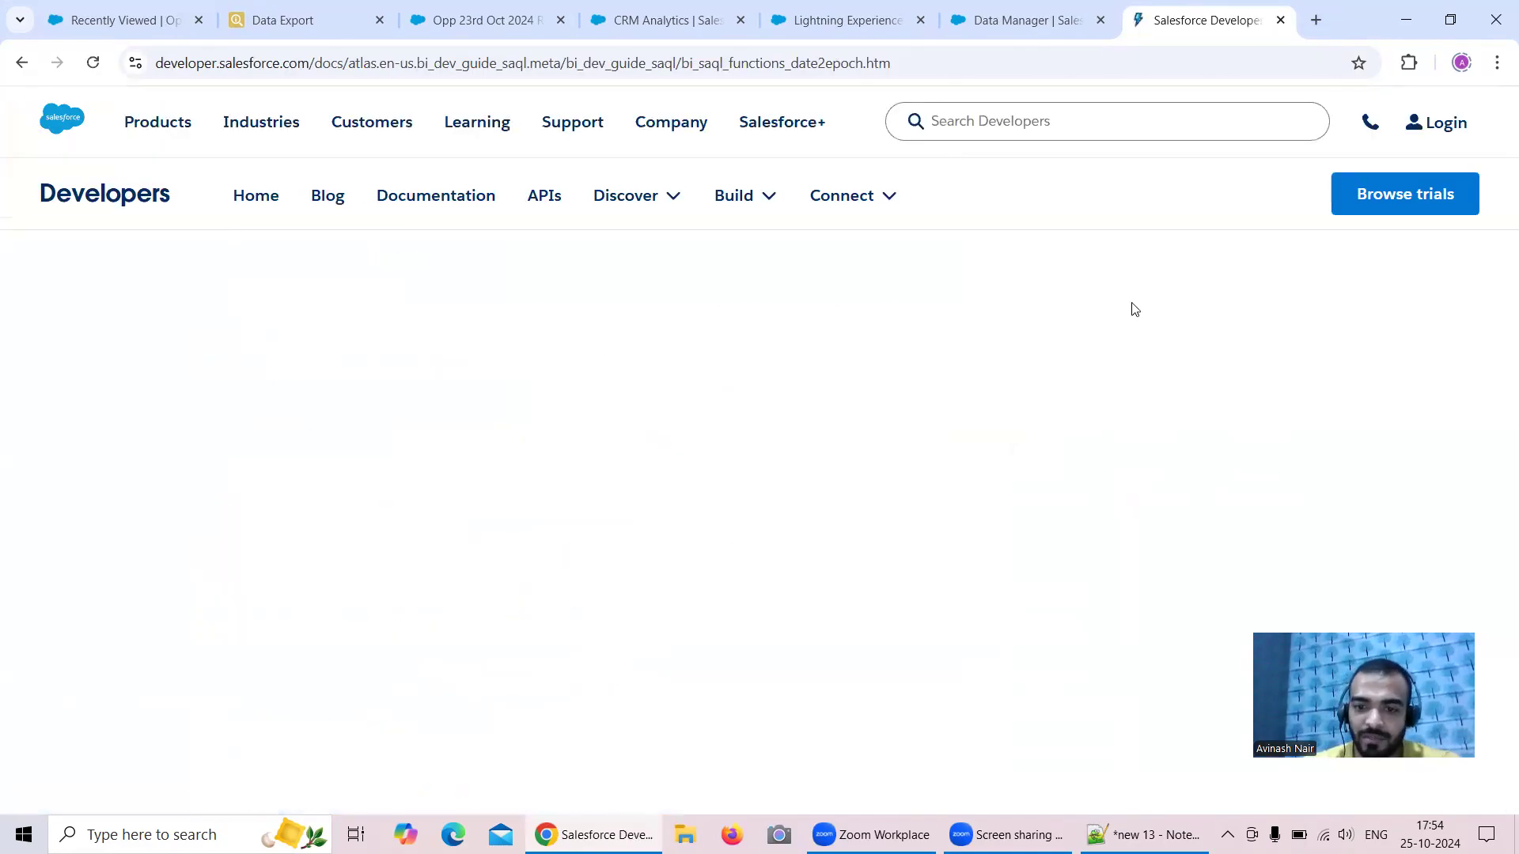
- Return to the Notepad++ notes and extend the function to date_to_epoch(now() - CreatedDate_sec_epoch)
key(alt+Tab)
text(())
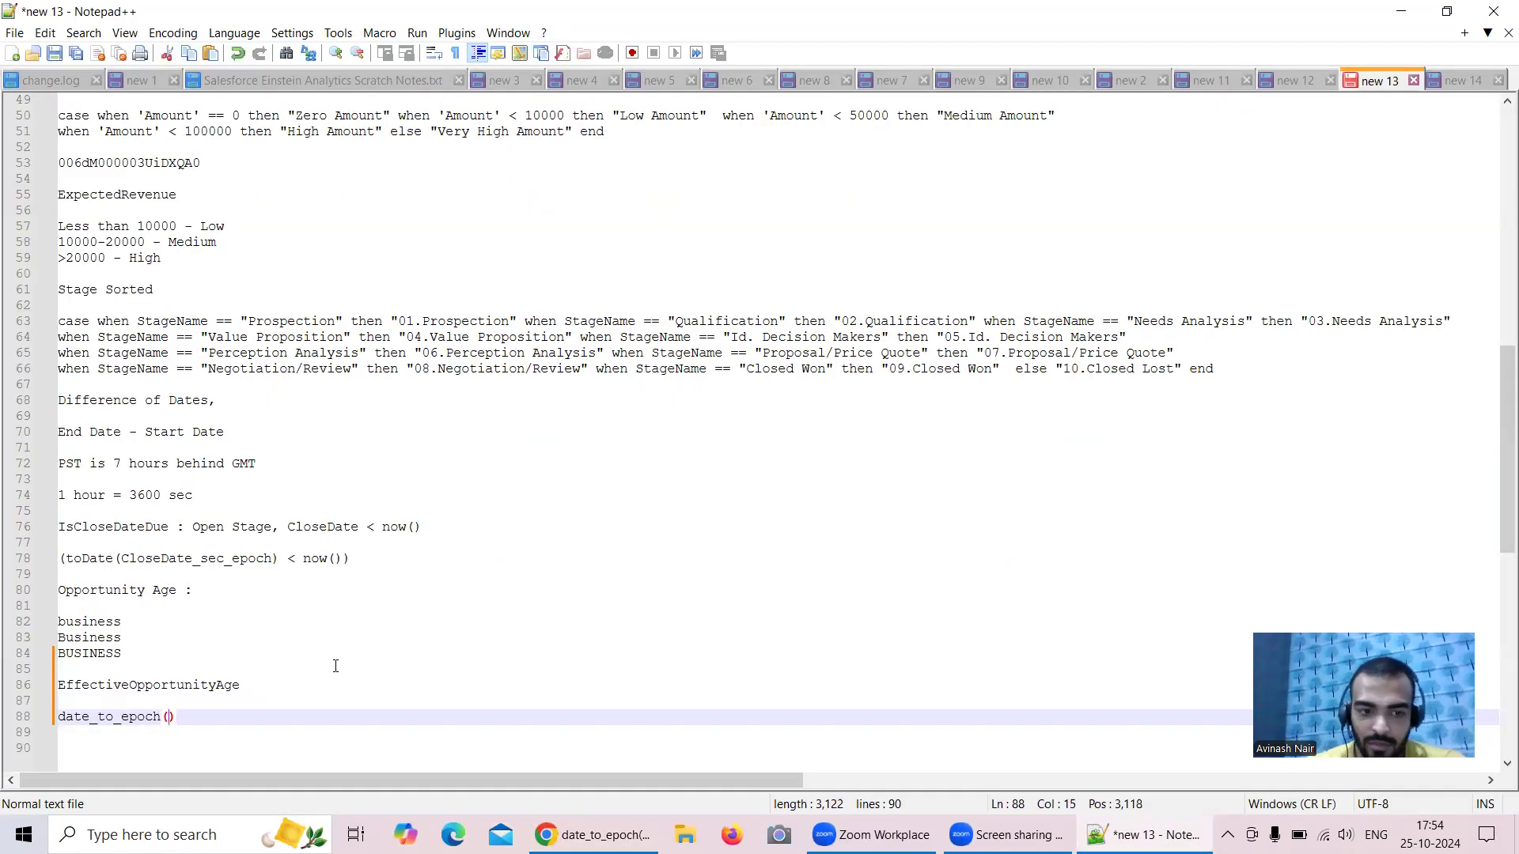
text(now())
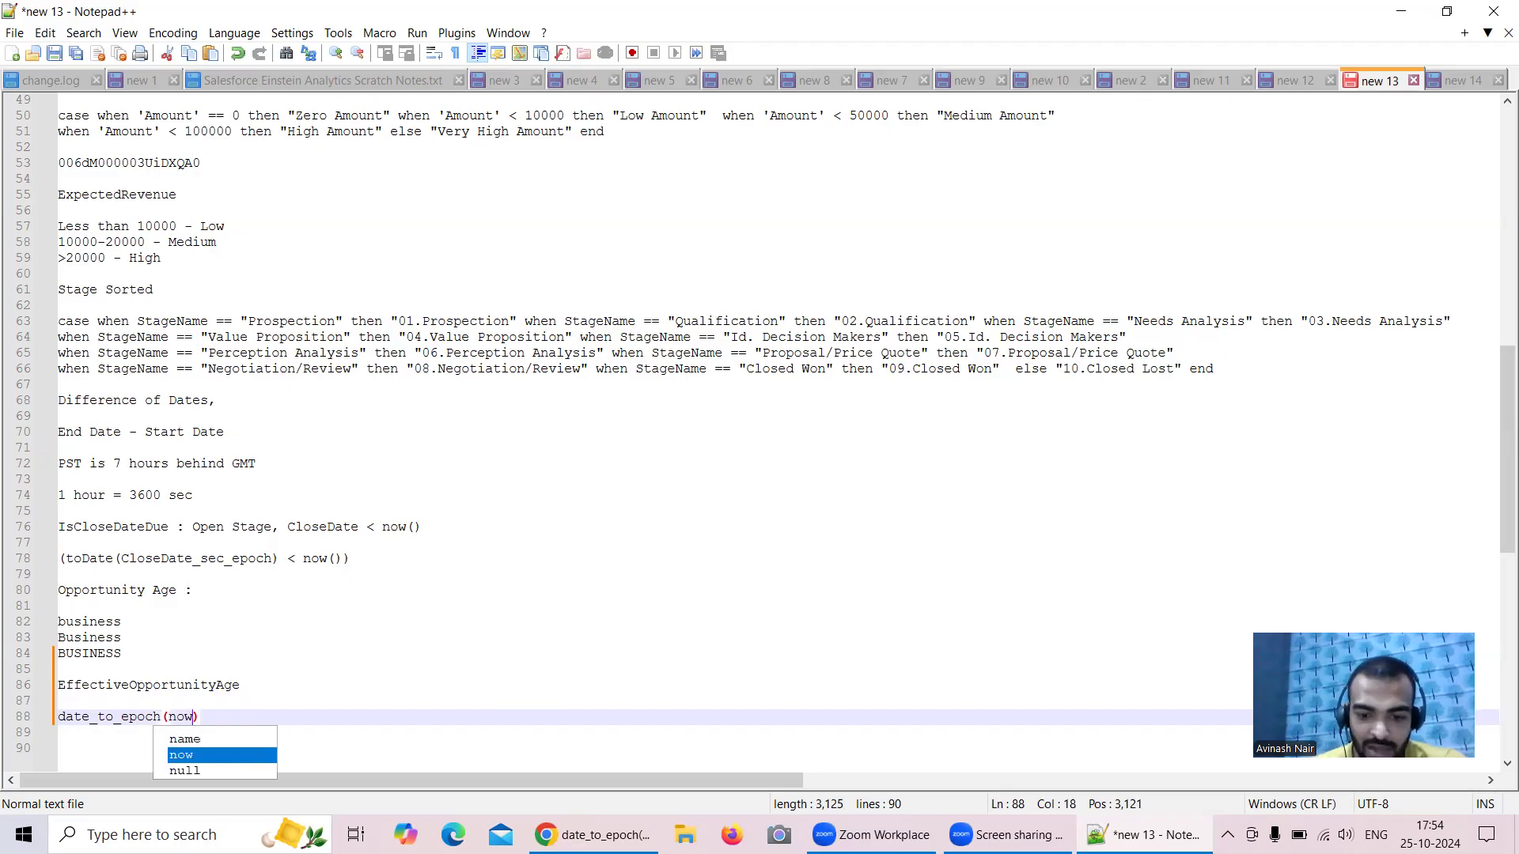
text(,)
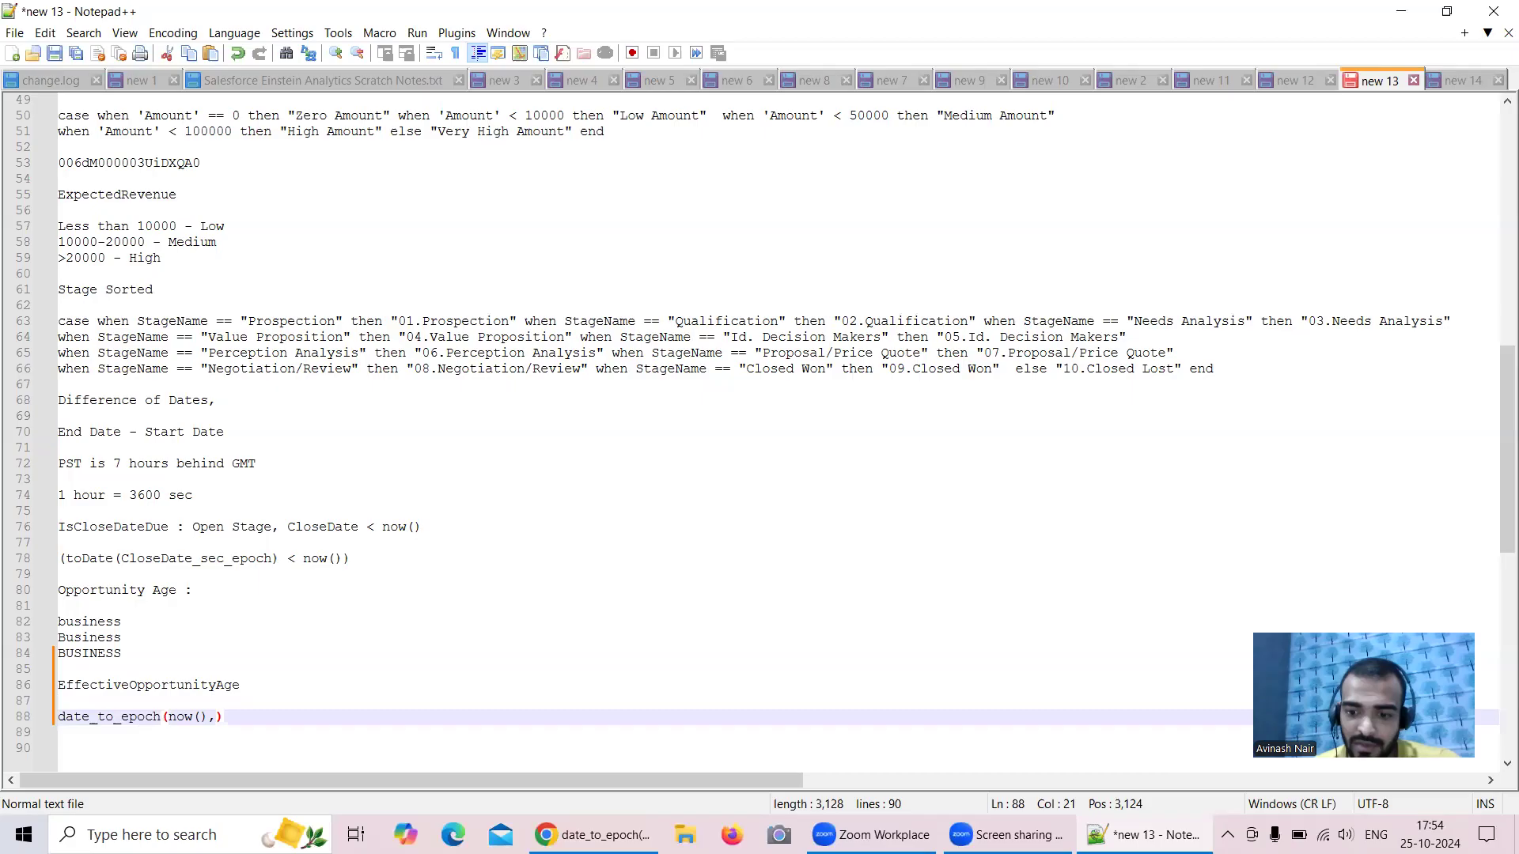
key(BackSpace)
text(- )
text(Created)
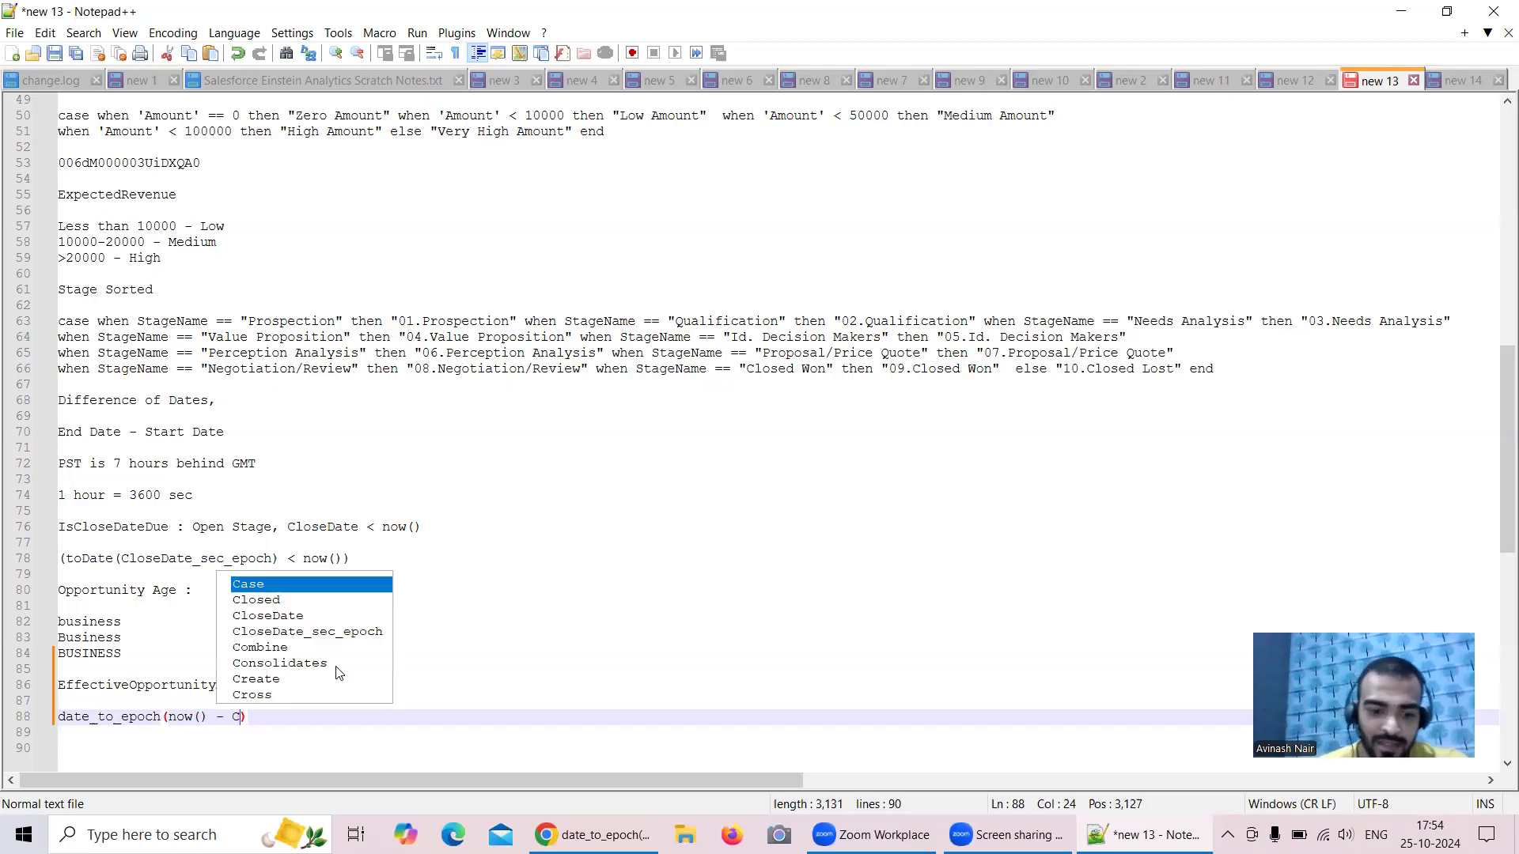
text(Date)
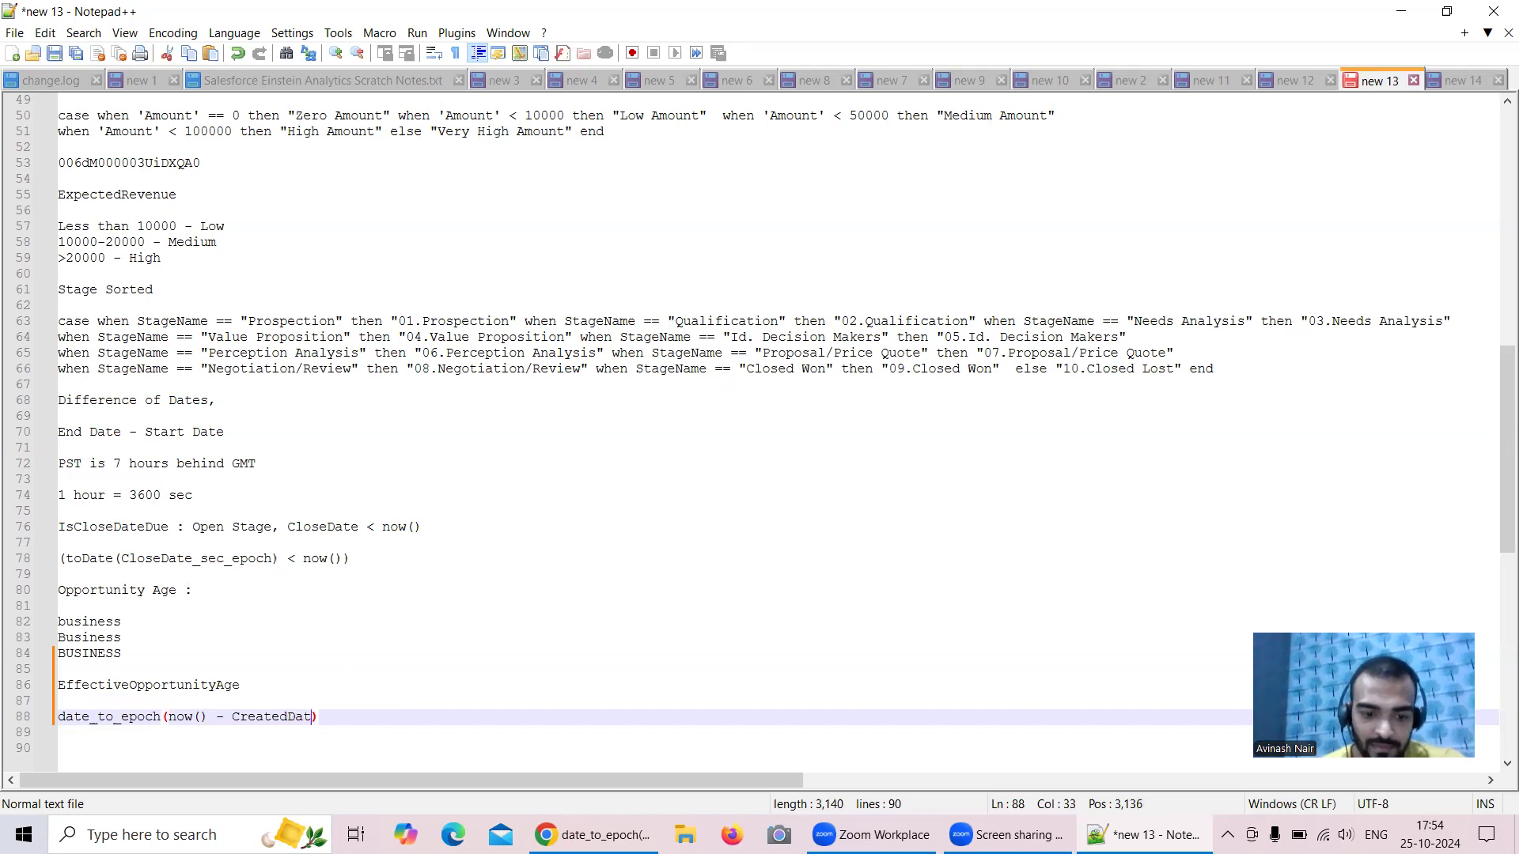
text(_sec_)
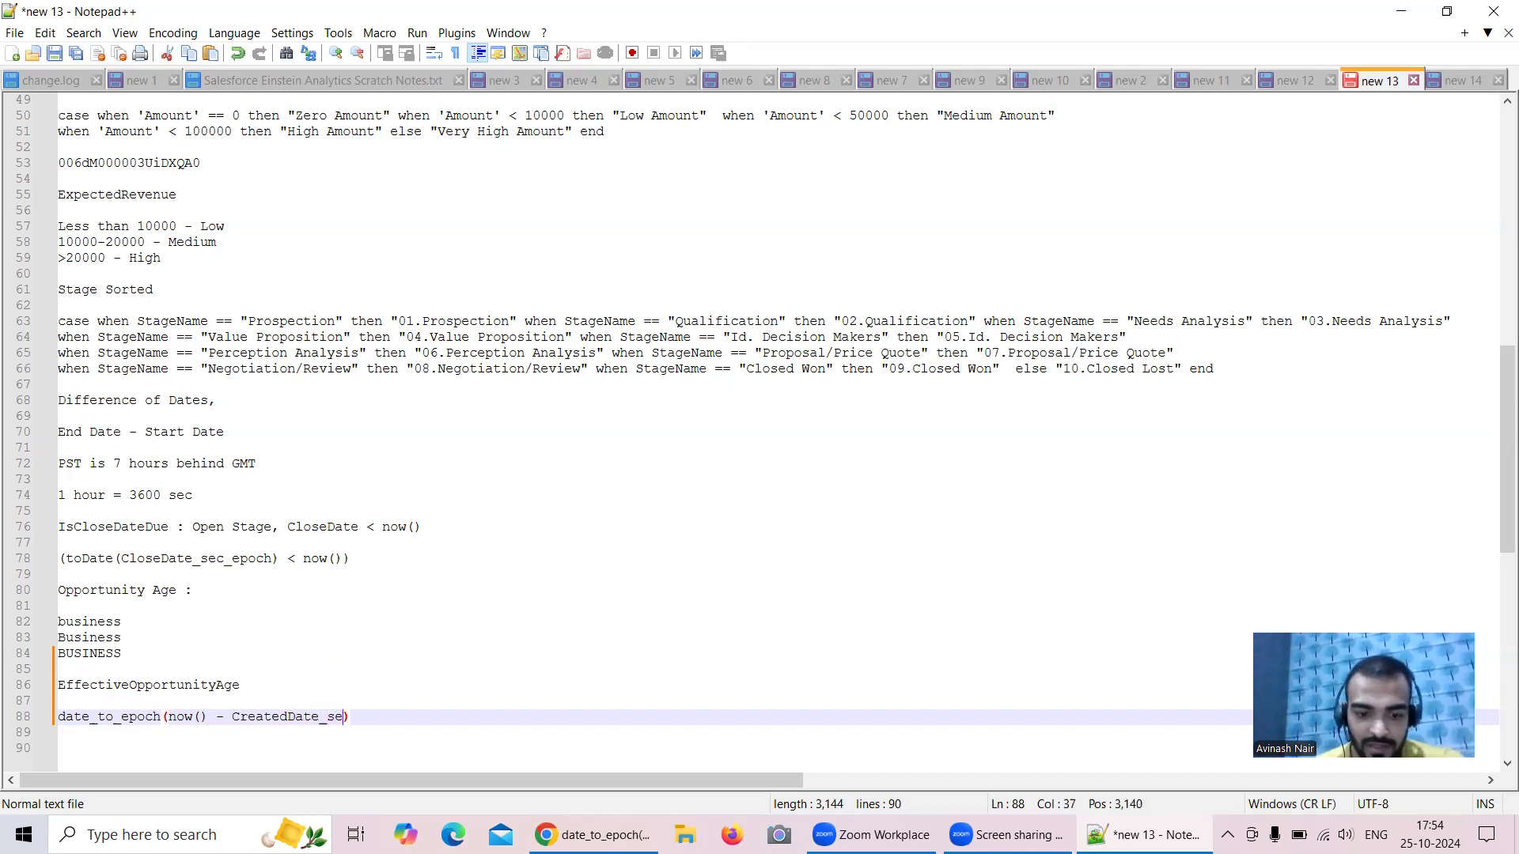
text(epoch)
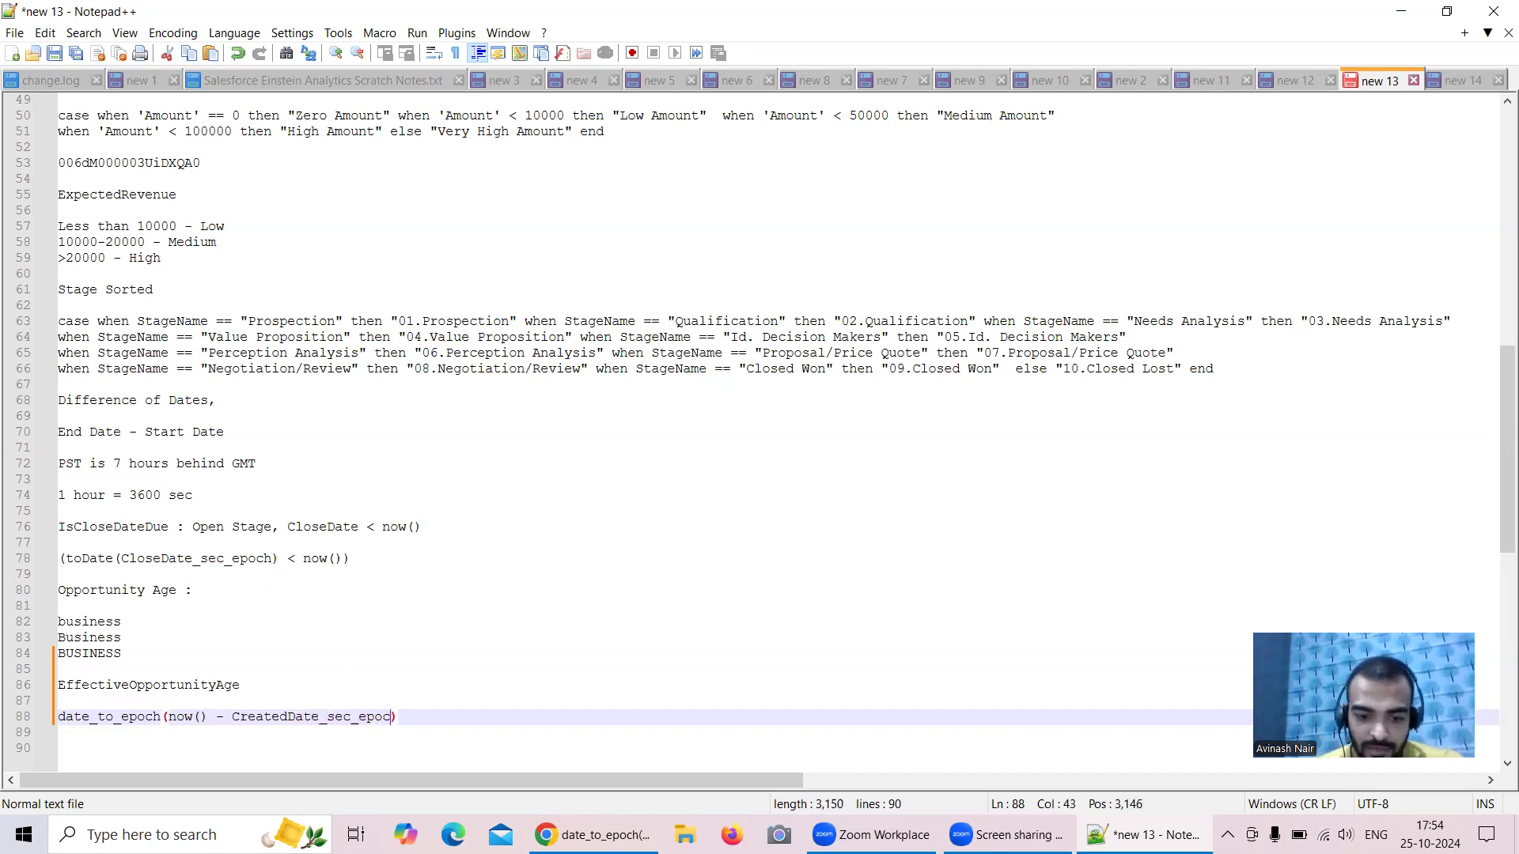
- Close date_to_epoch right after now() and wrap the whole difference in round: round(date_to_epoch(now()) - CreatedDate_sec_epoch)
click(165, 717)
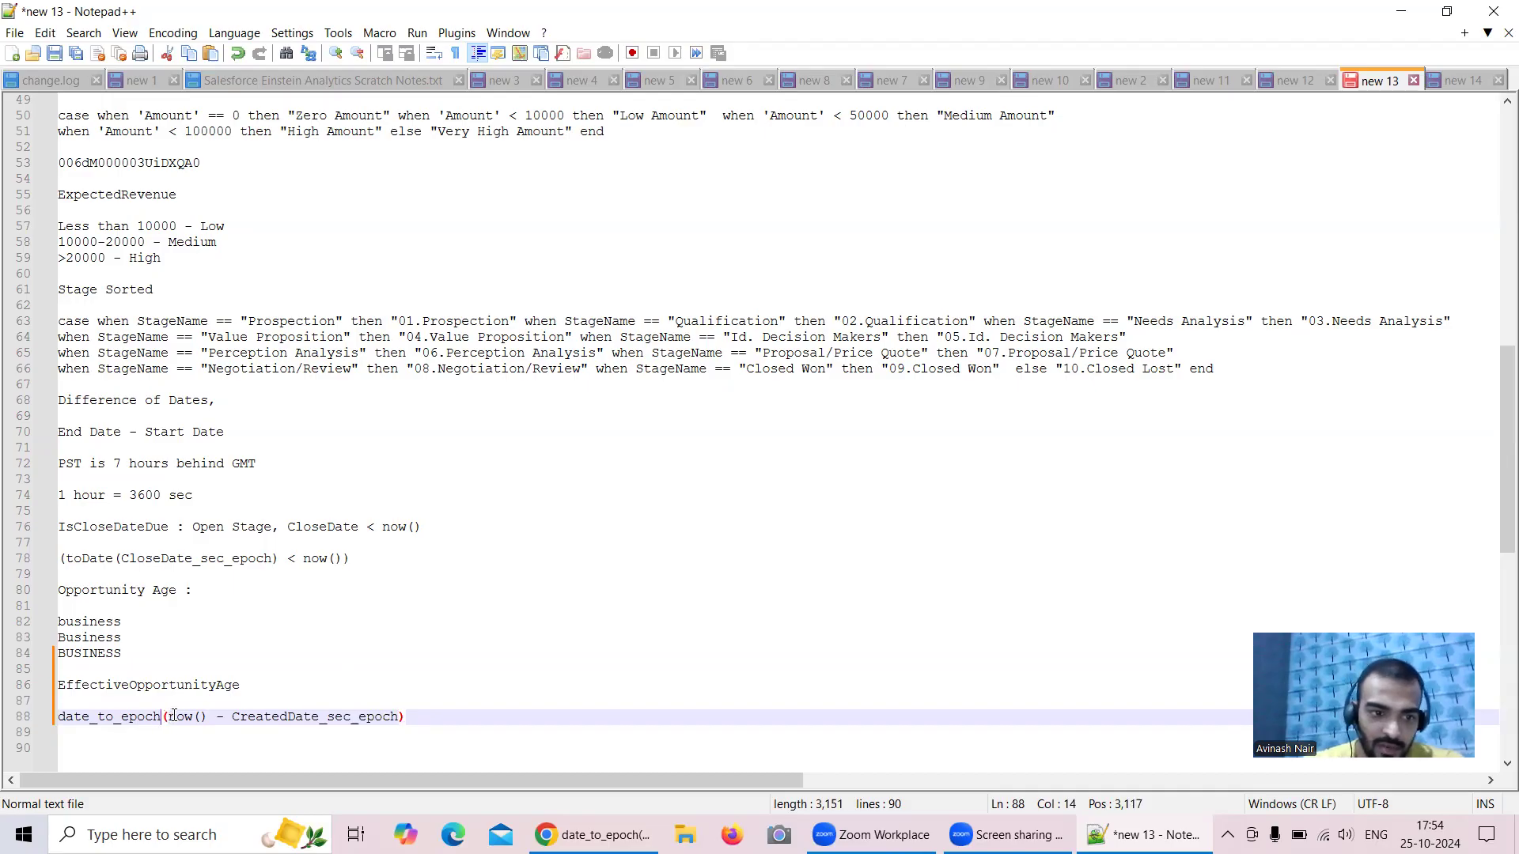
click(208, 716)
text())
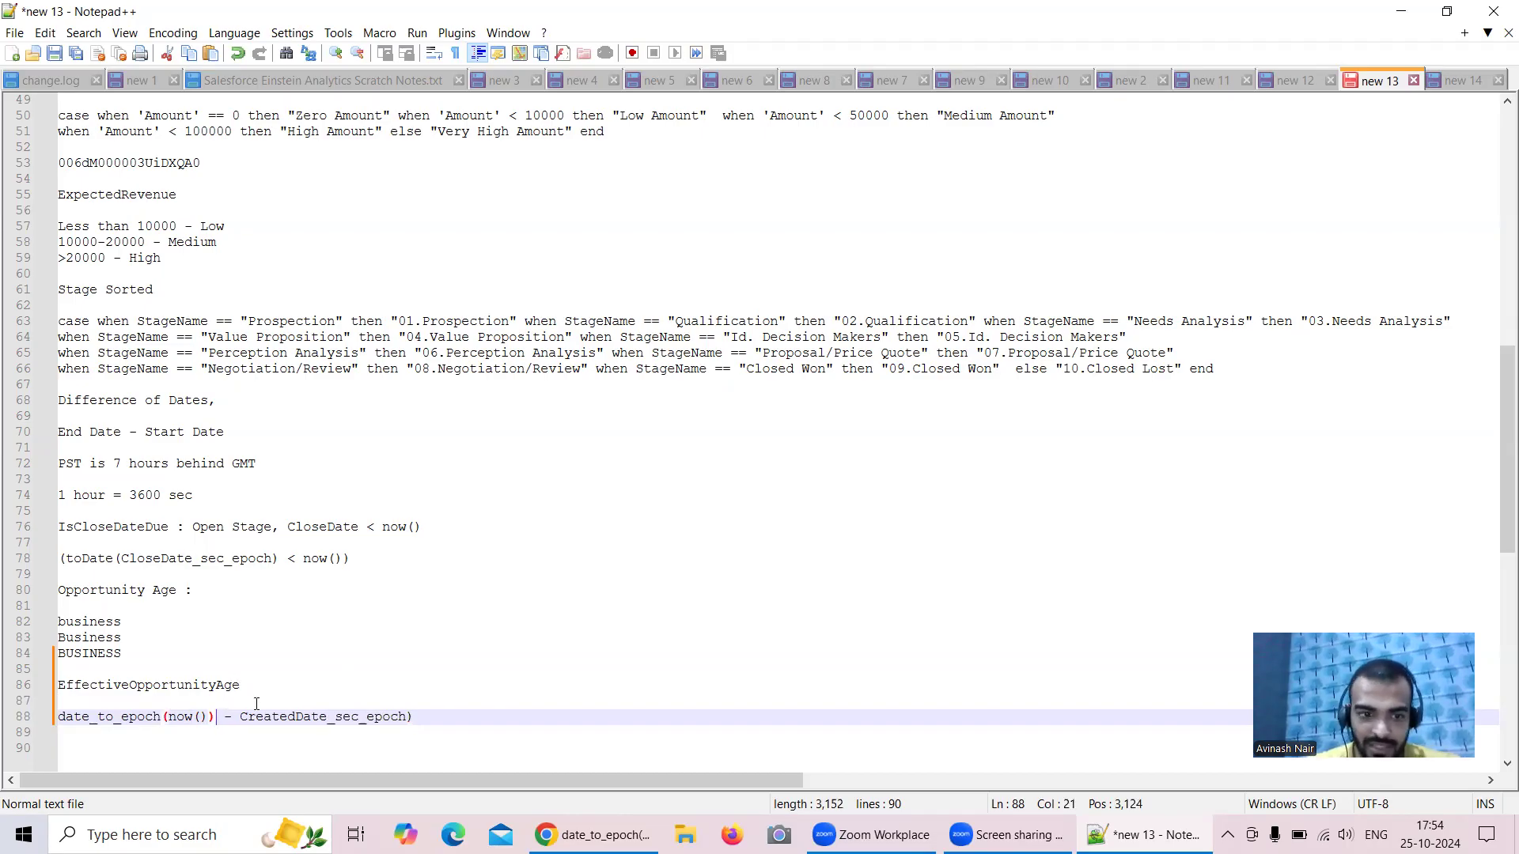
click(416, 716)
key(BackSpace)
text())
key(Home)
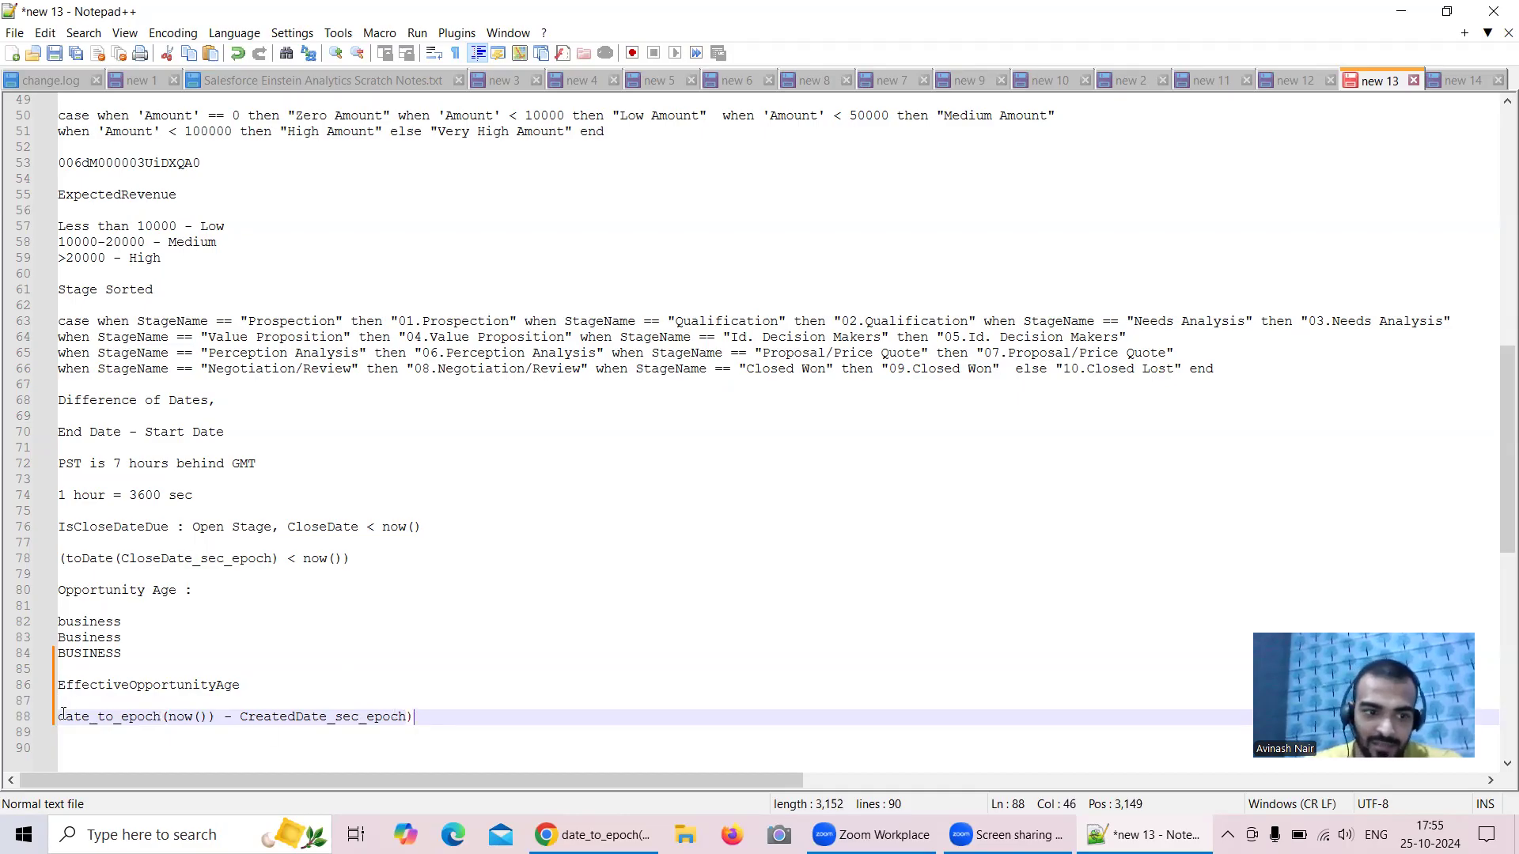
text(()
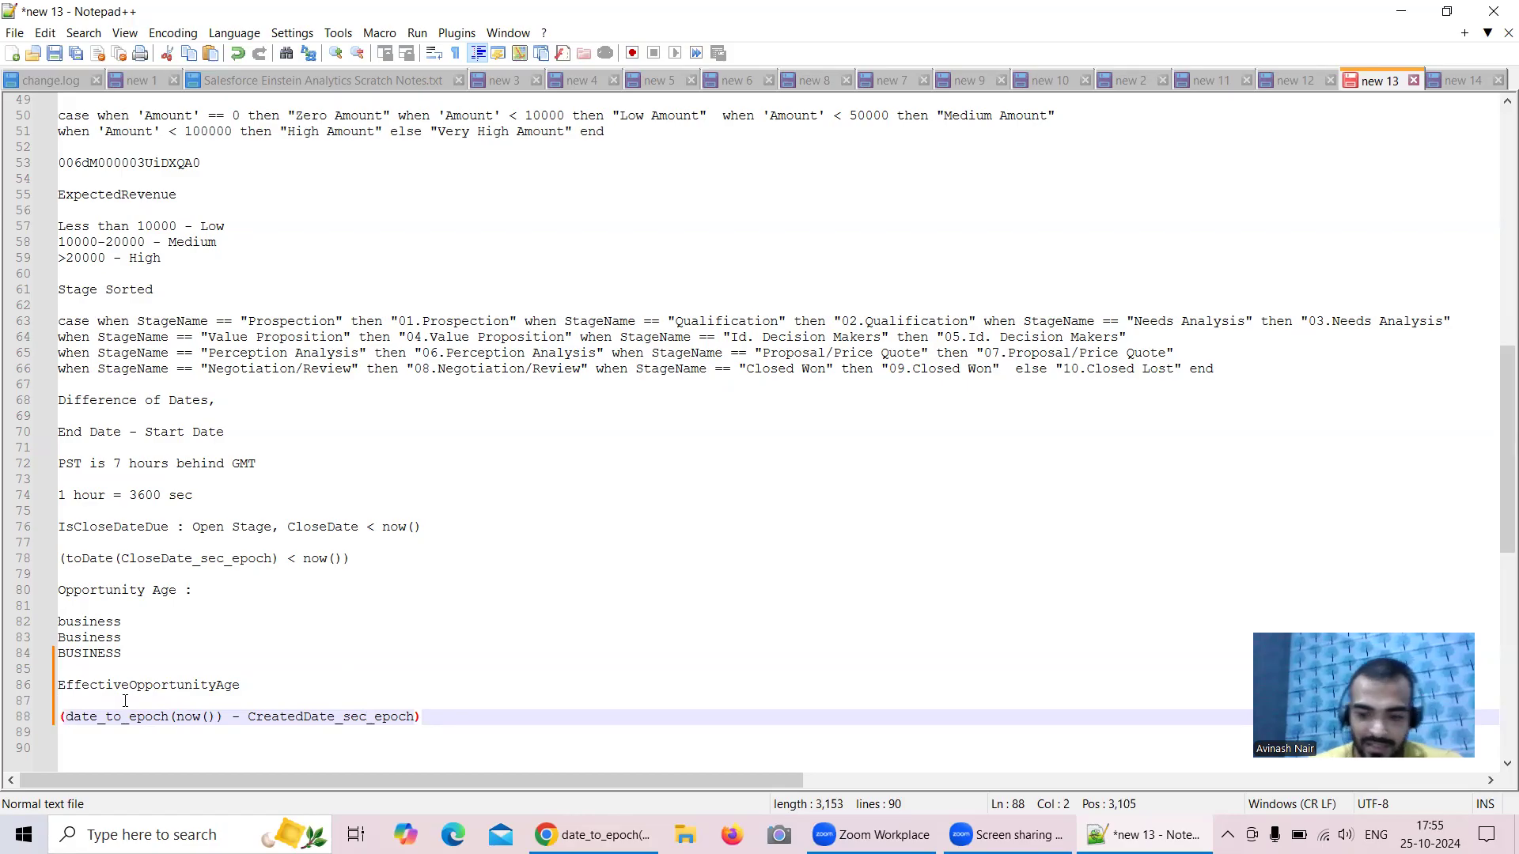
text(round)
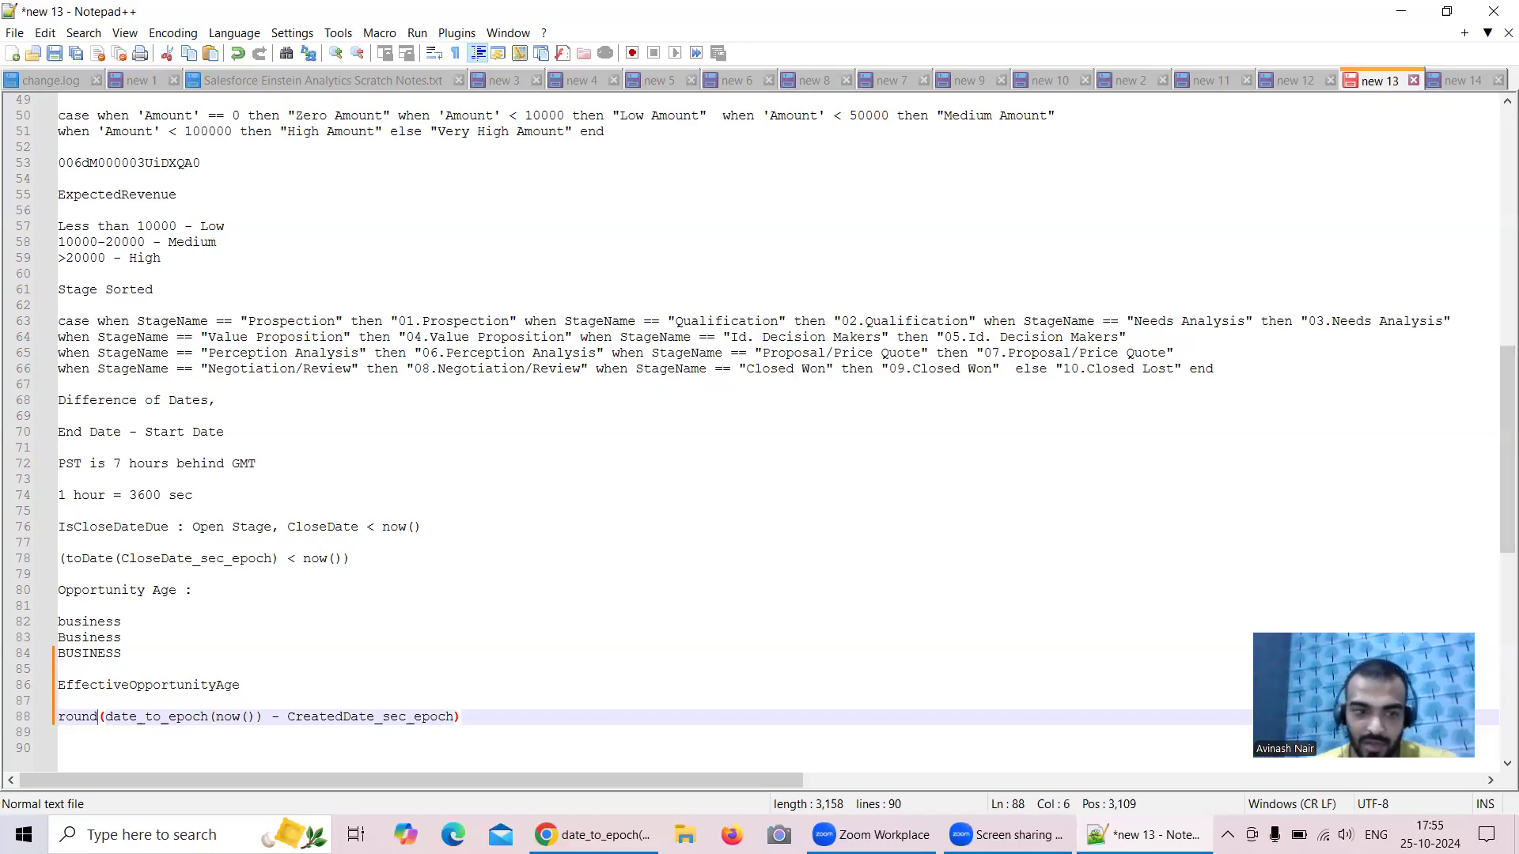
- Note the conversions 1 day = 24 hours and 1 hour = 3600 sec on separate lines below the round expression
drag(108, 717, 457, 715)
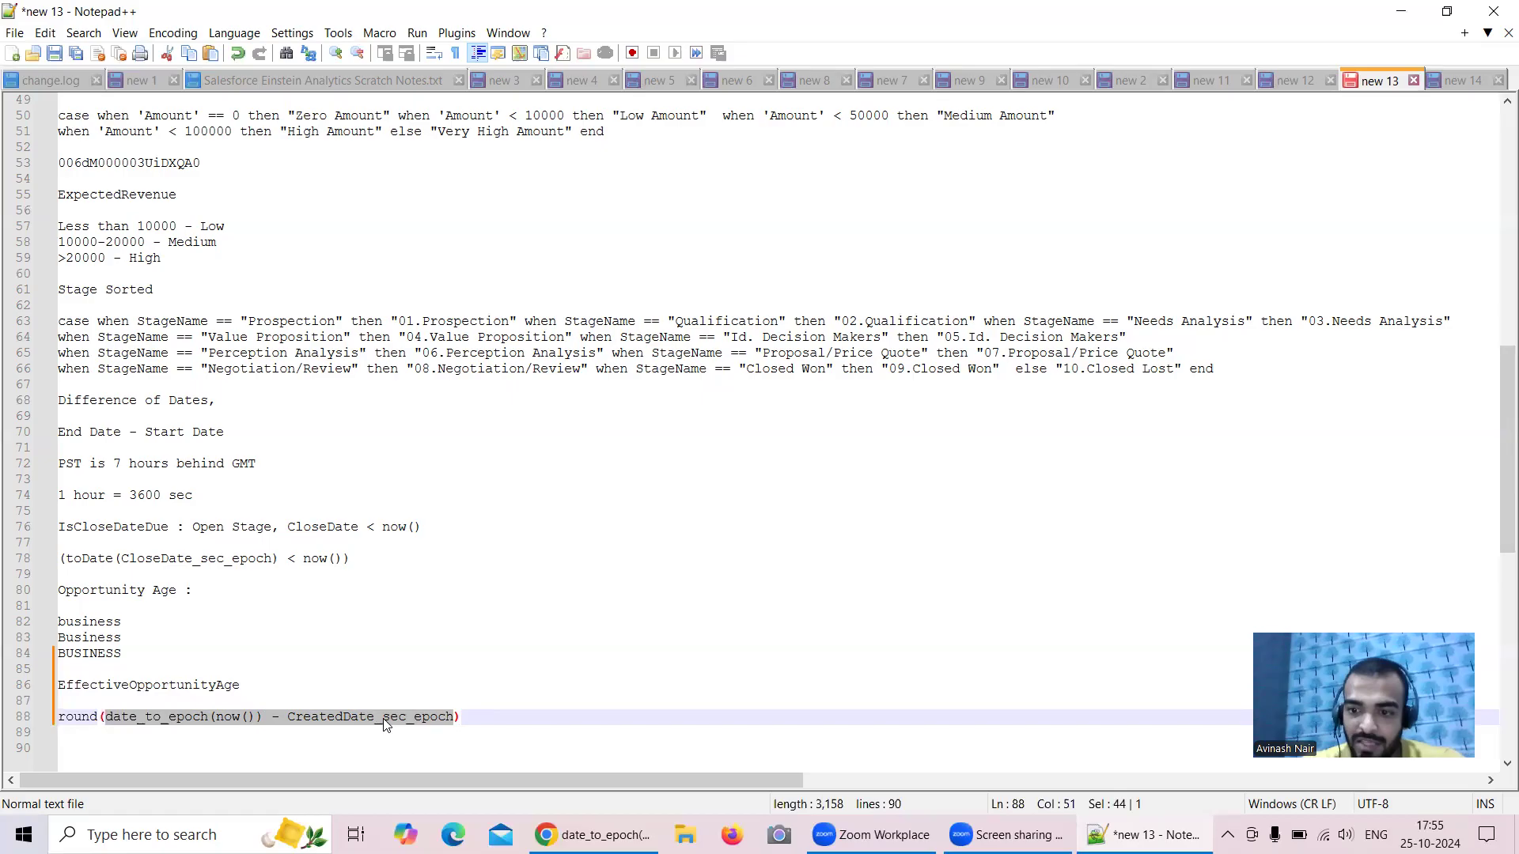
click(503, 716)
key(Return)
key(Return)
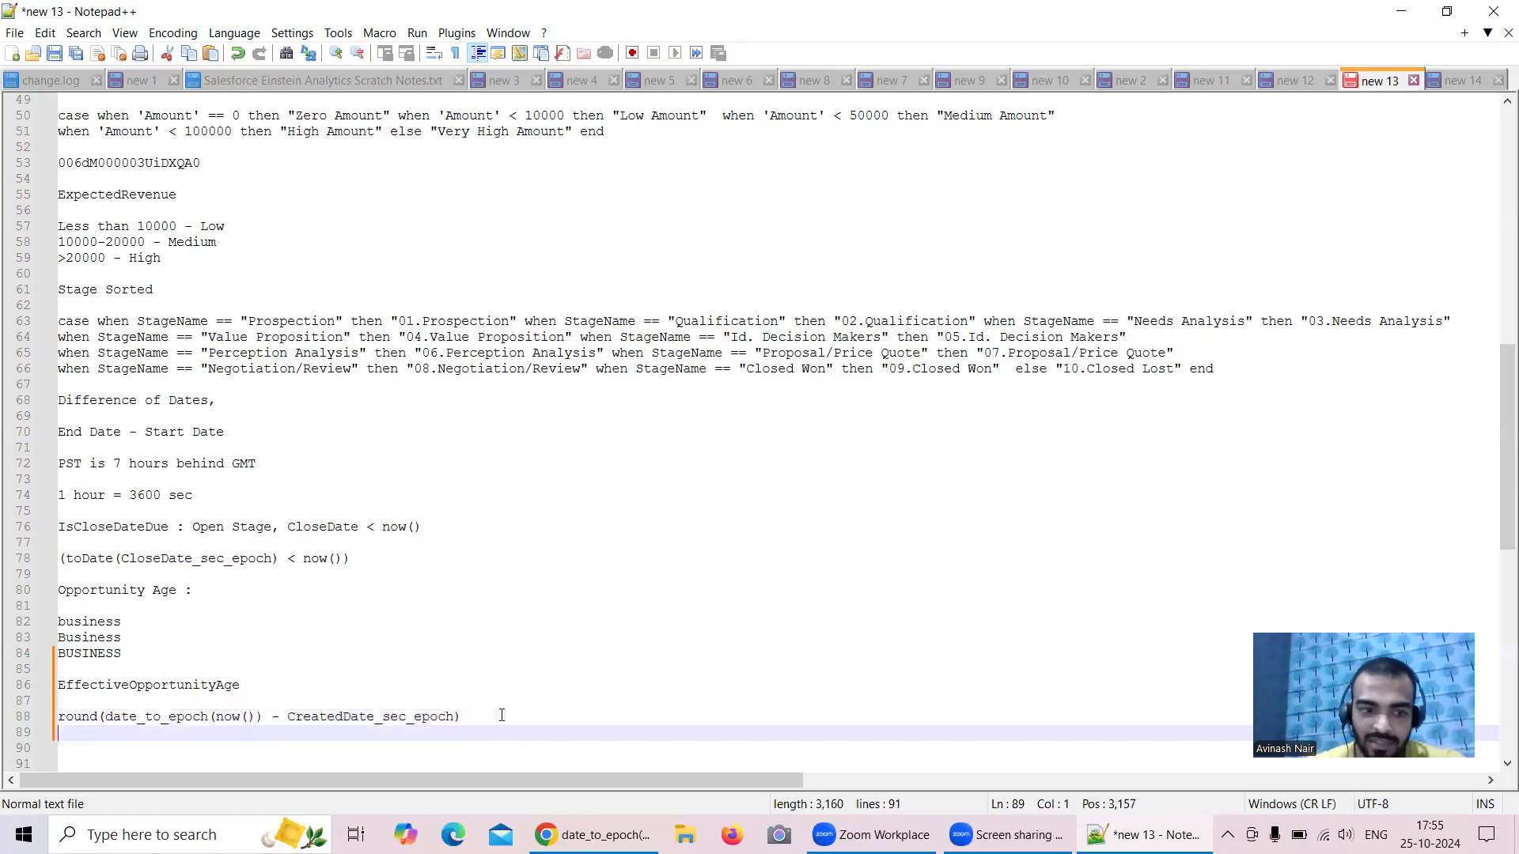
text(1 day = 24 ho)
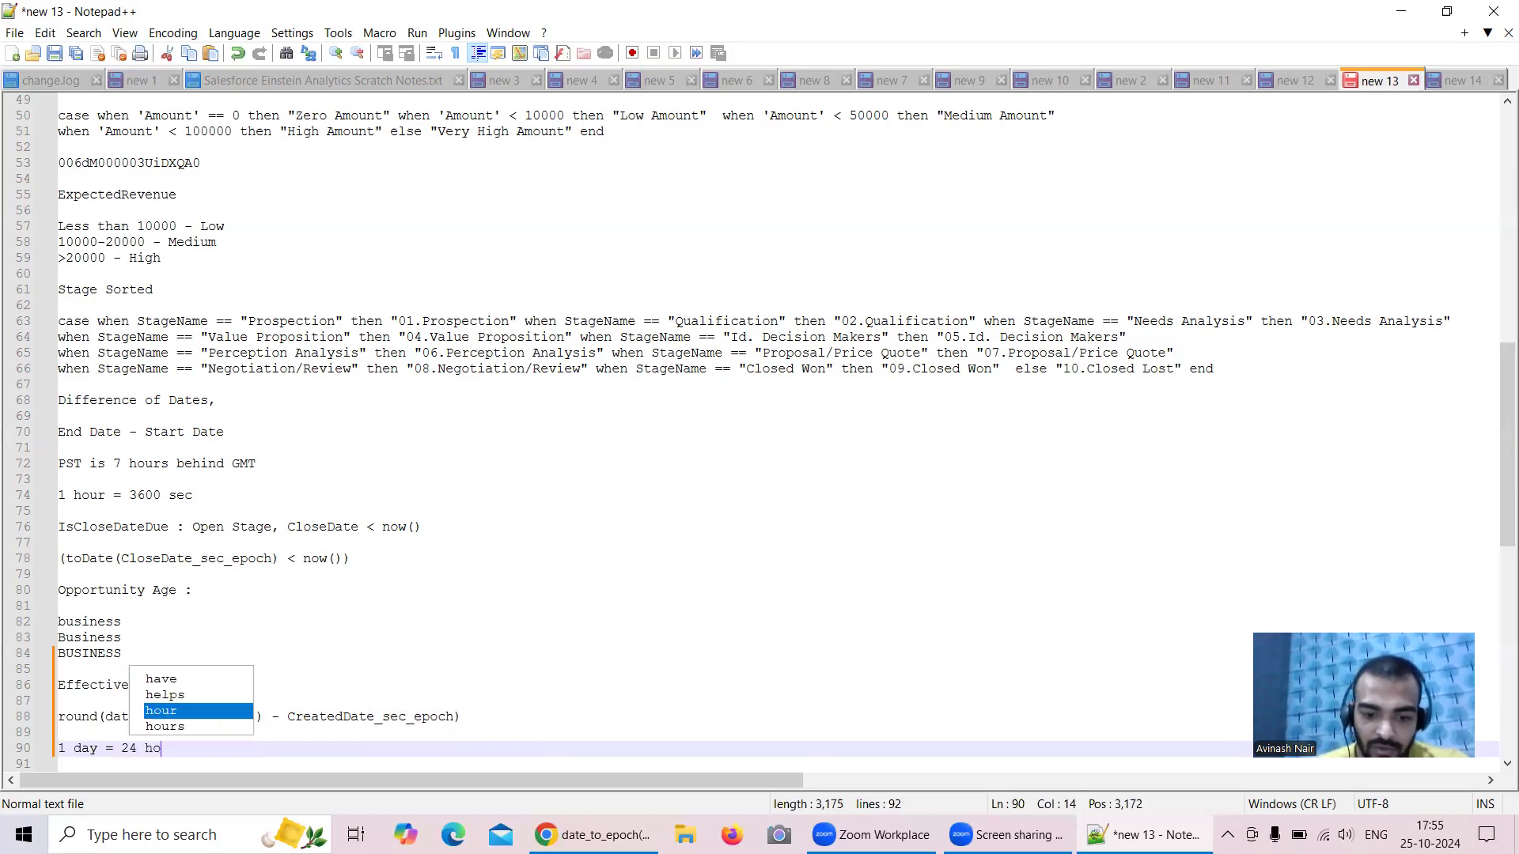
text(urs)
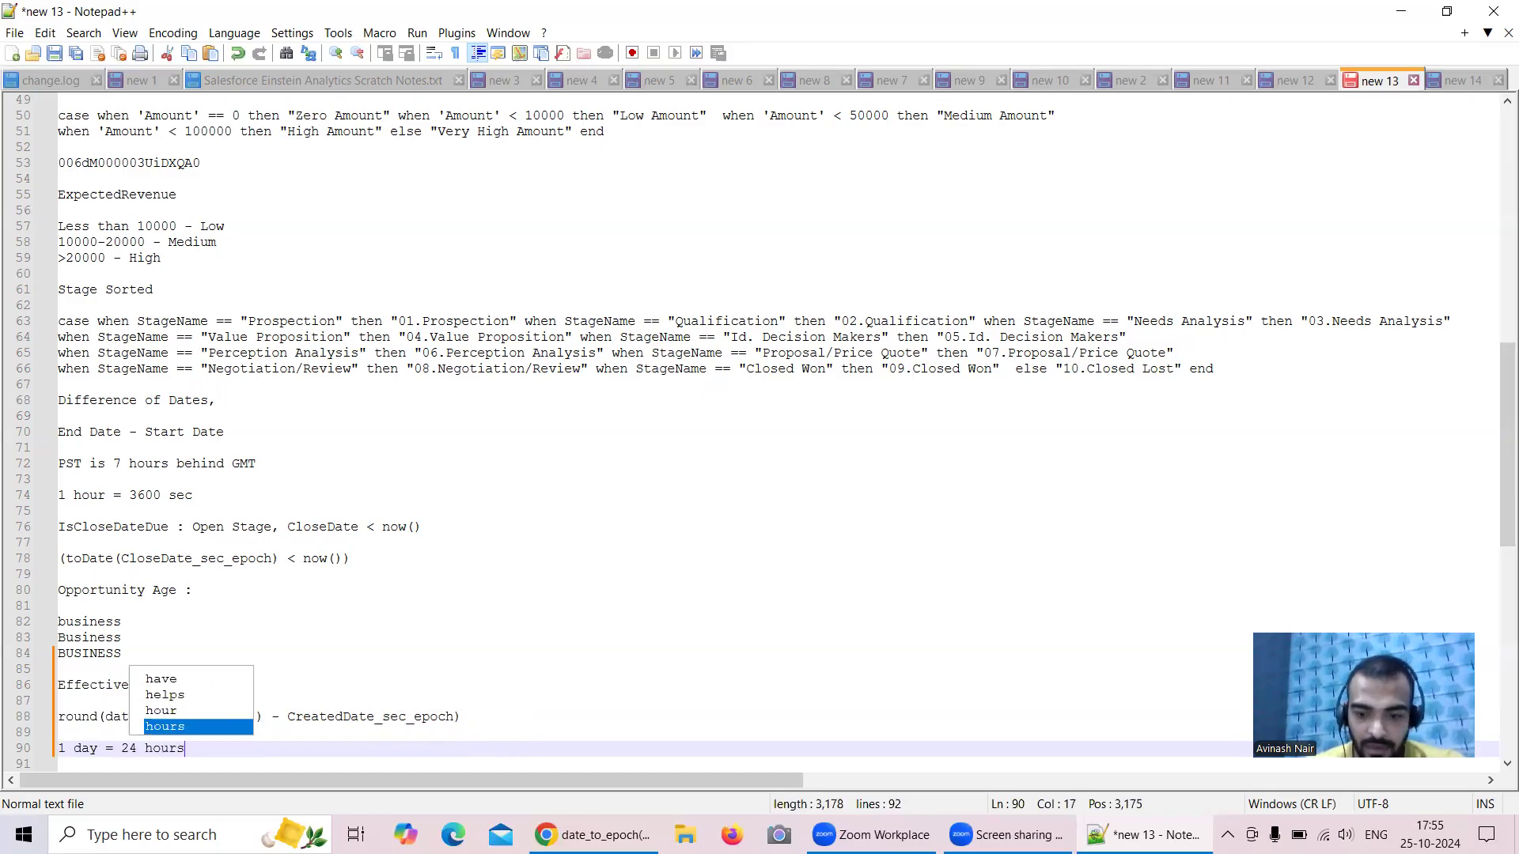
key(Return)
text(1 )
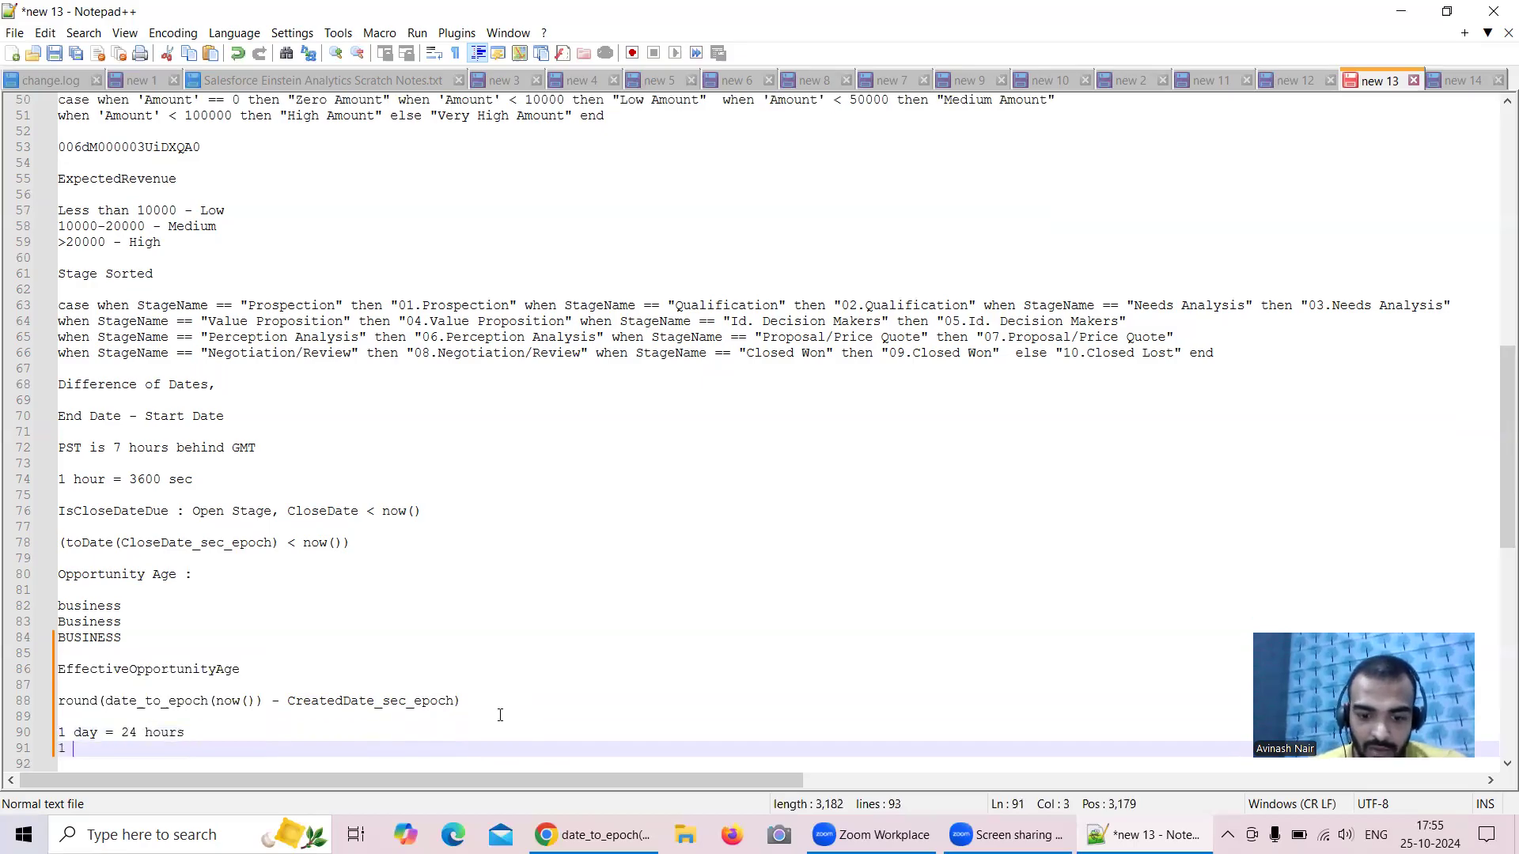
text(hour = 3)
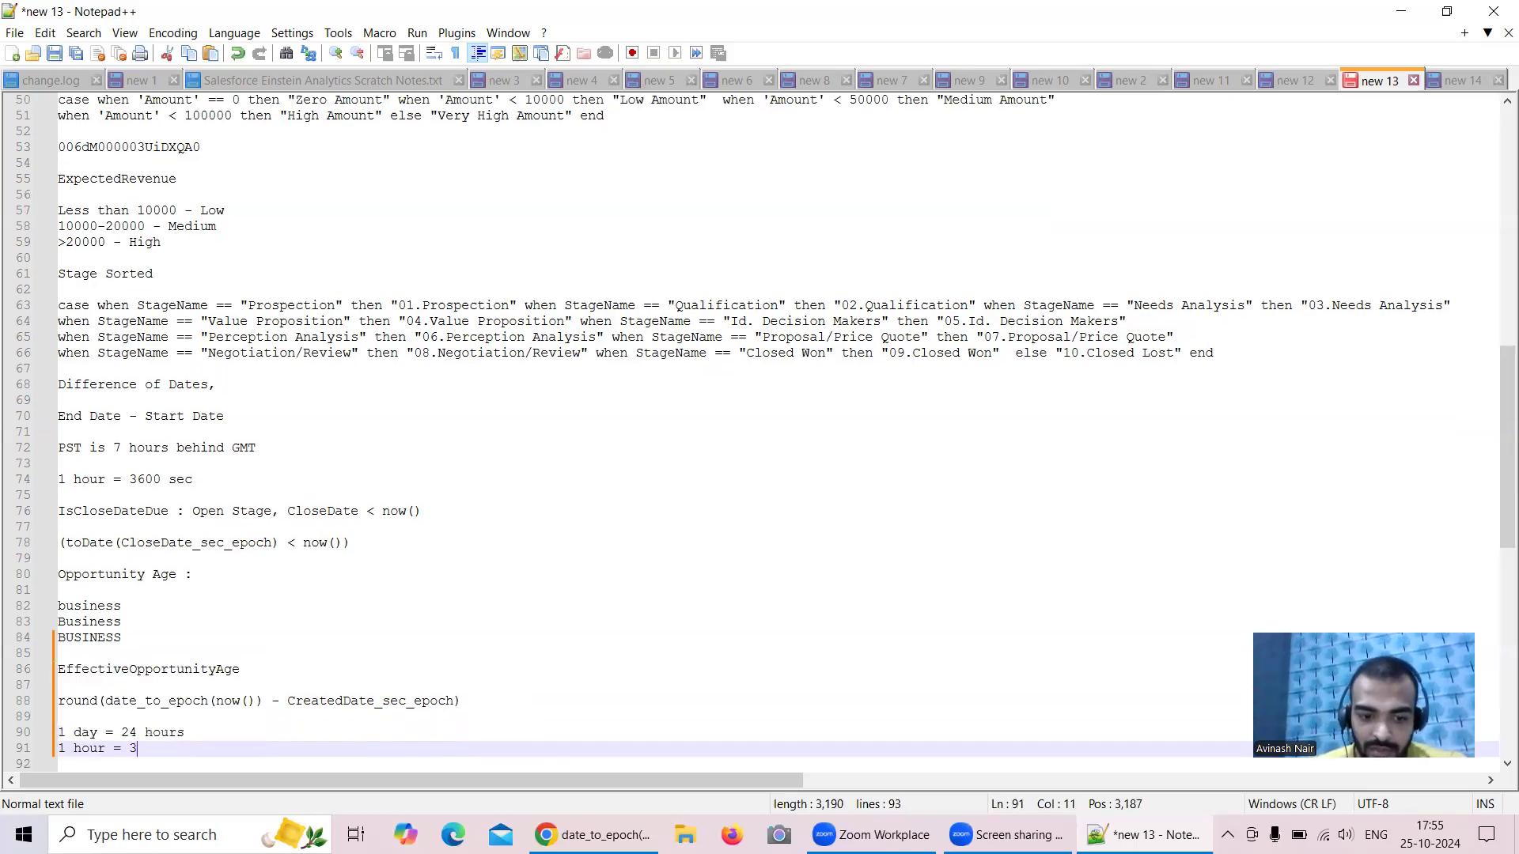
text(600 sec)
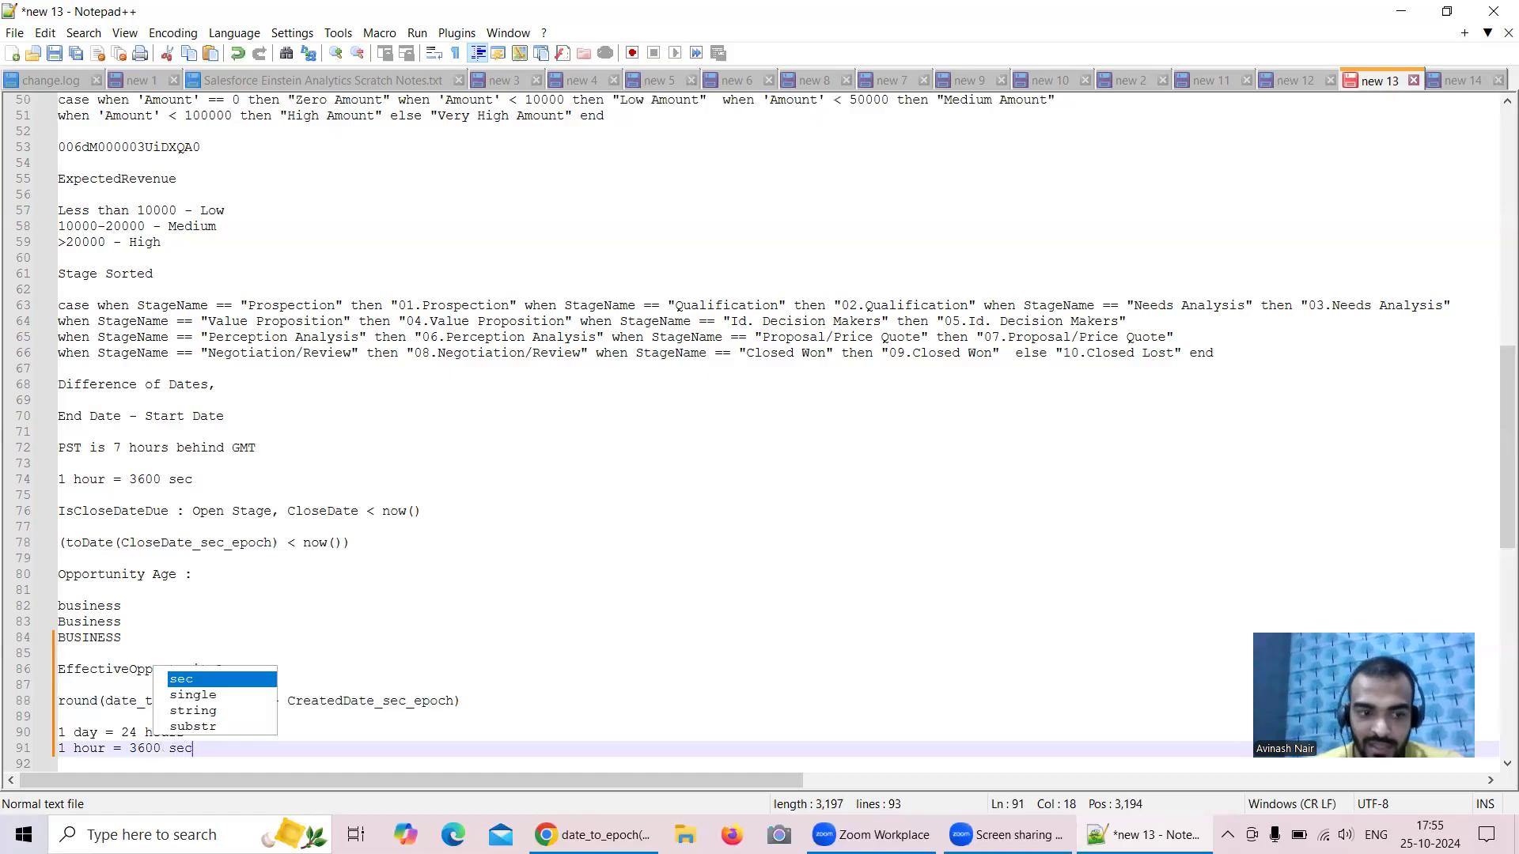
click(448, 729)
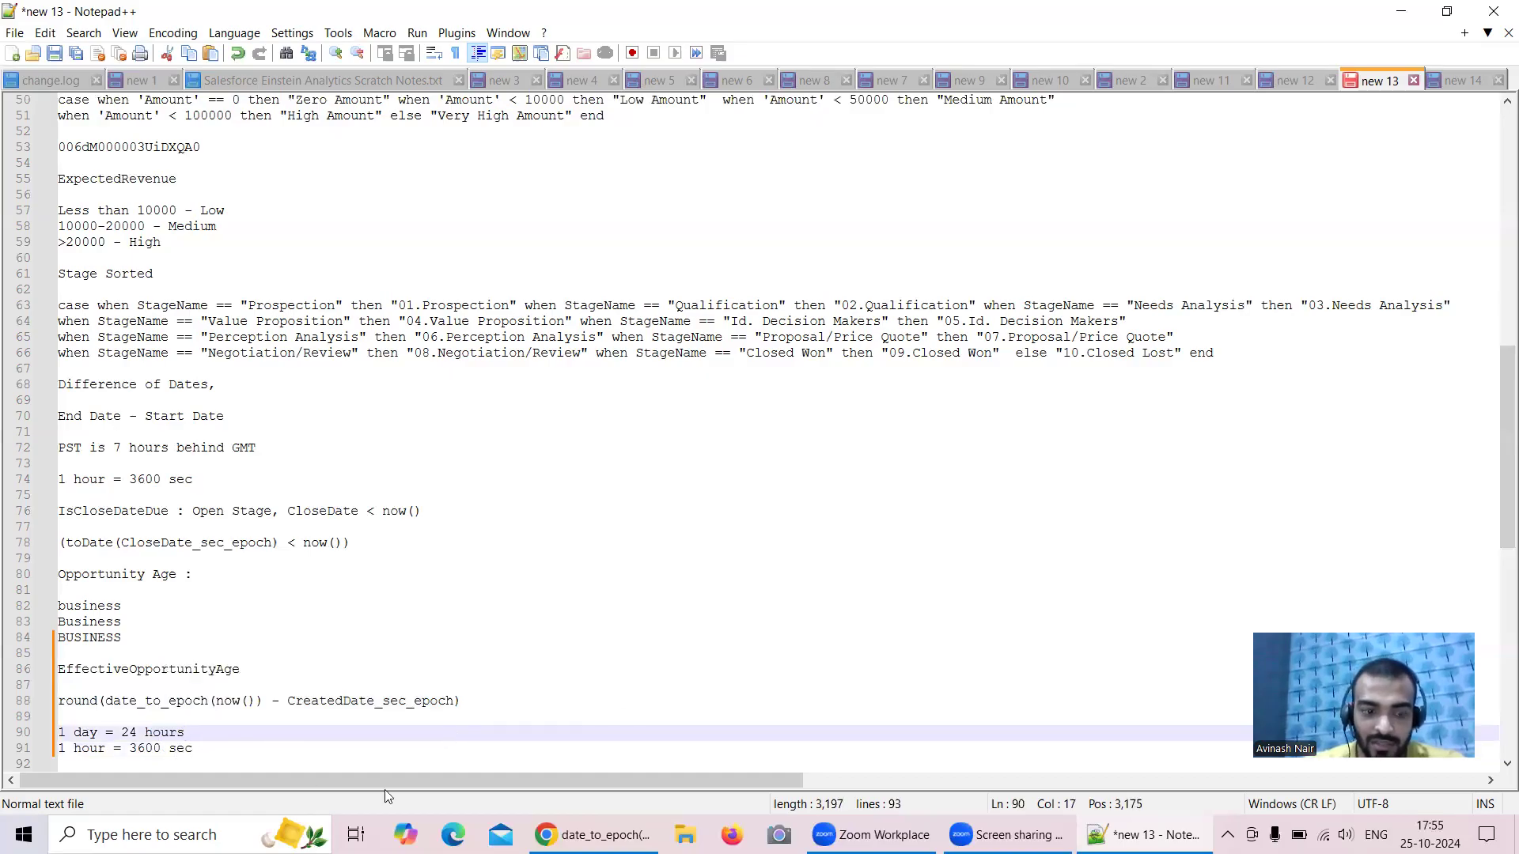
- Open the Windows Calculator, multiply 24 by 3600 to get the seconds in a day, and close the calculator
click(207, 826)
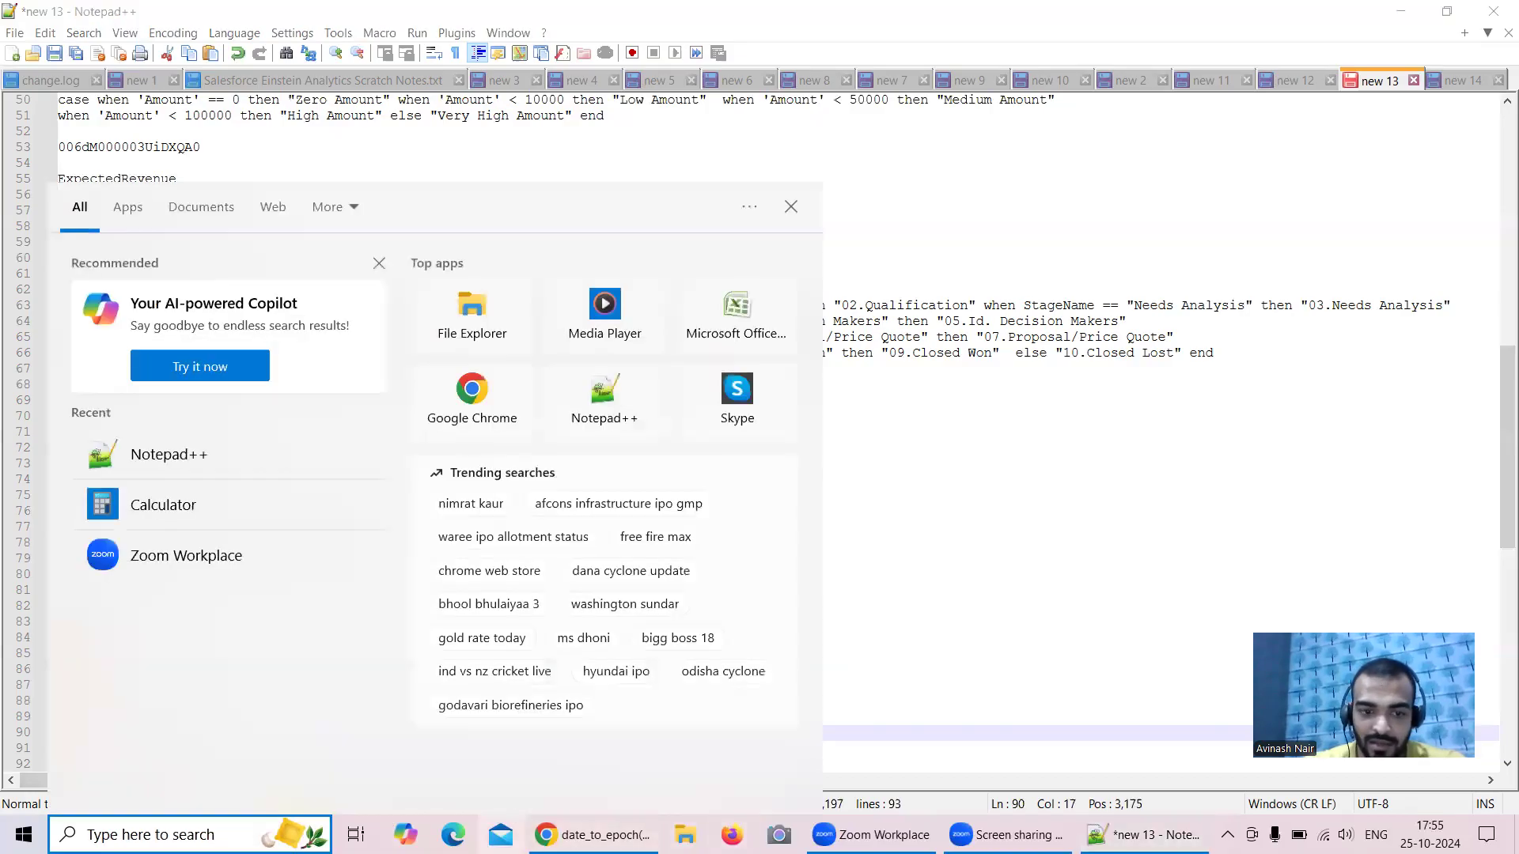
text(ca)
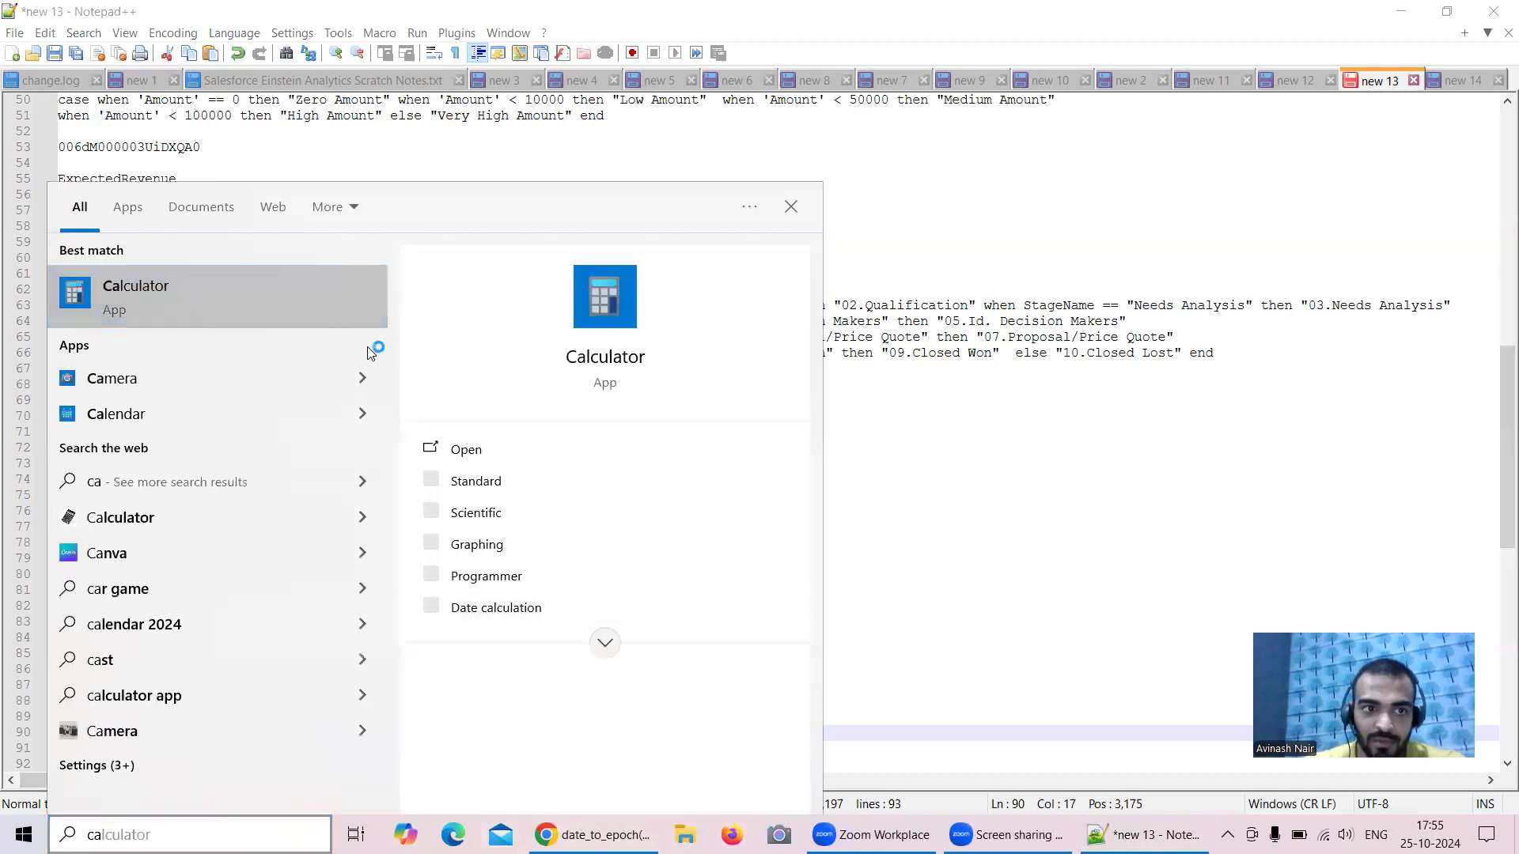
key(Return)
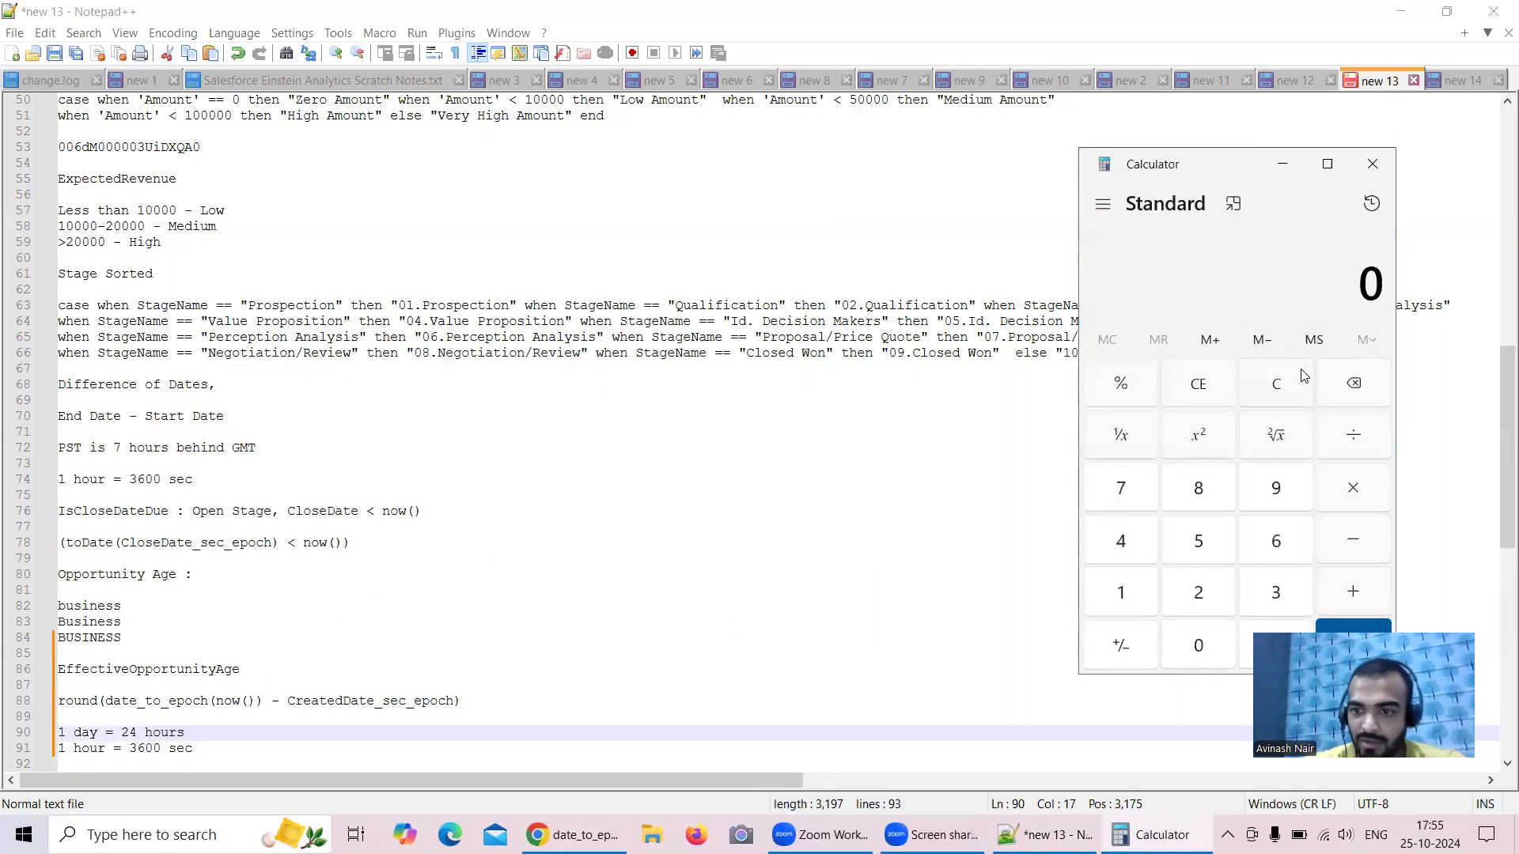
click(1202, 589)
click(1141, 533)
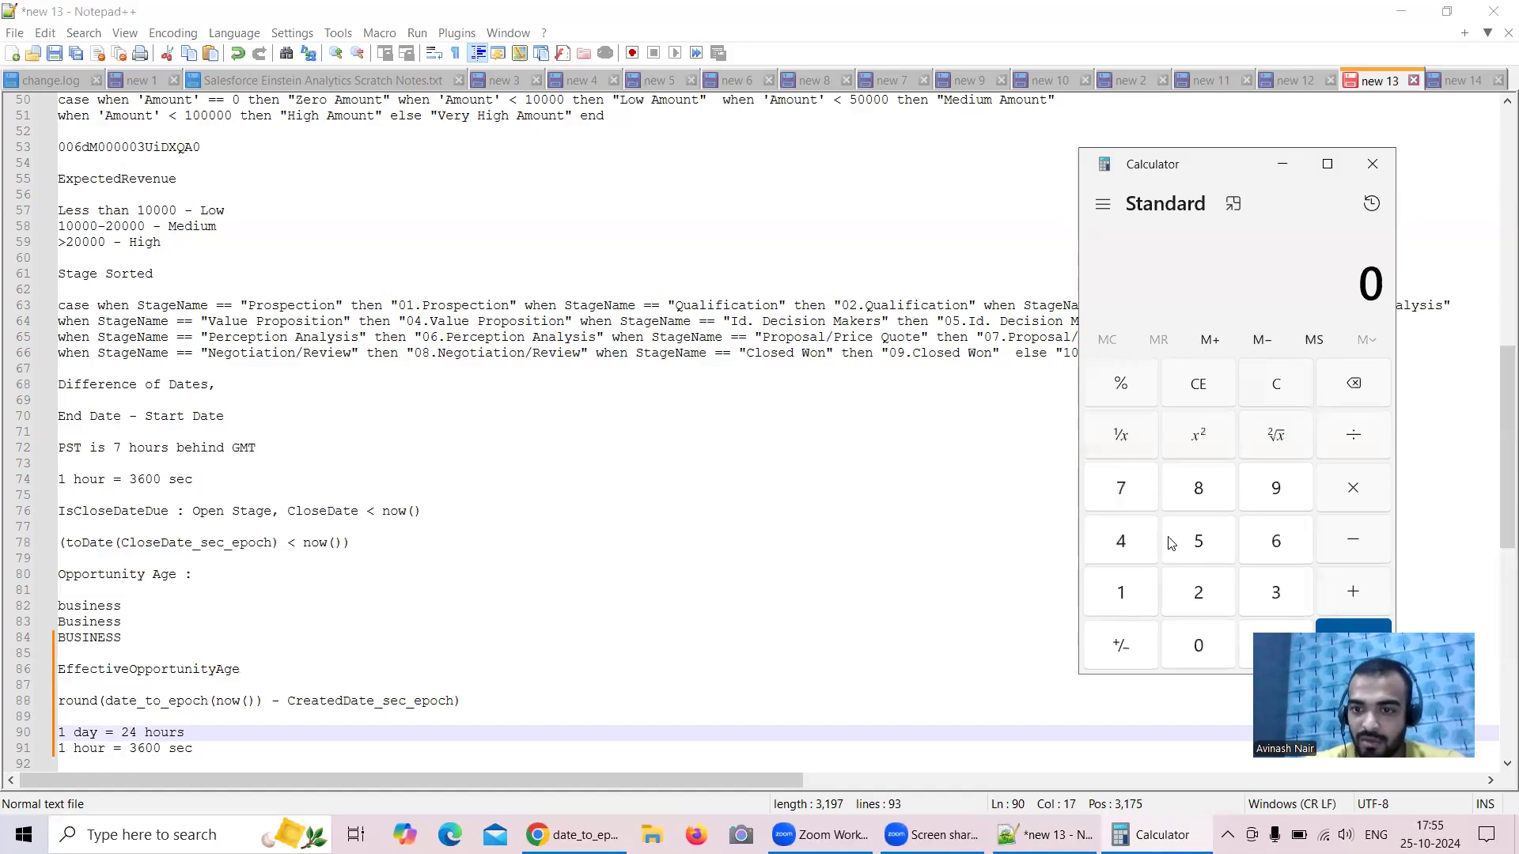
click(1344, 495)
click(1272, 597)
click(1274, 543)
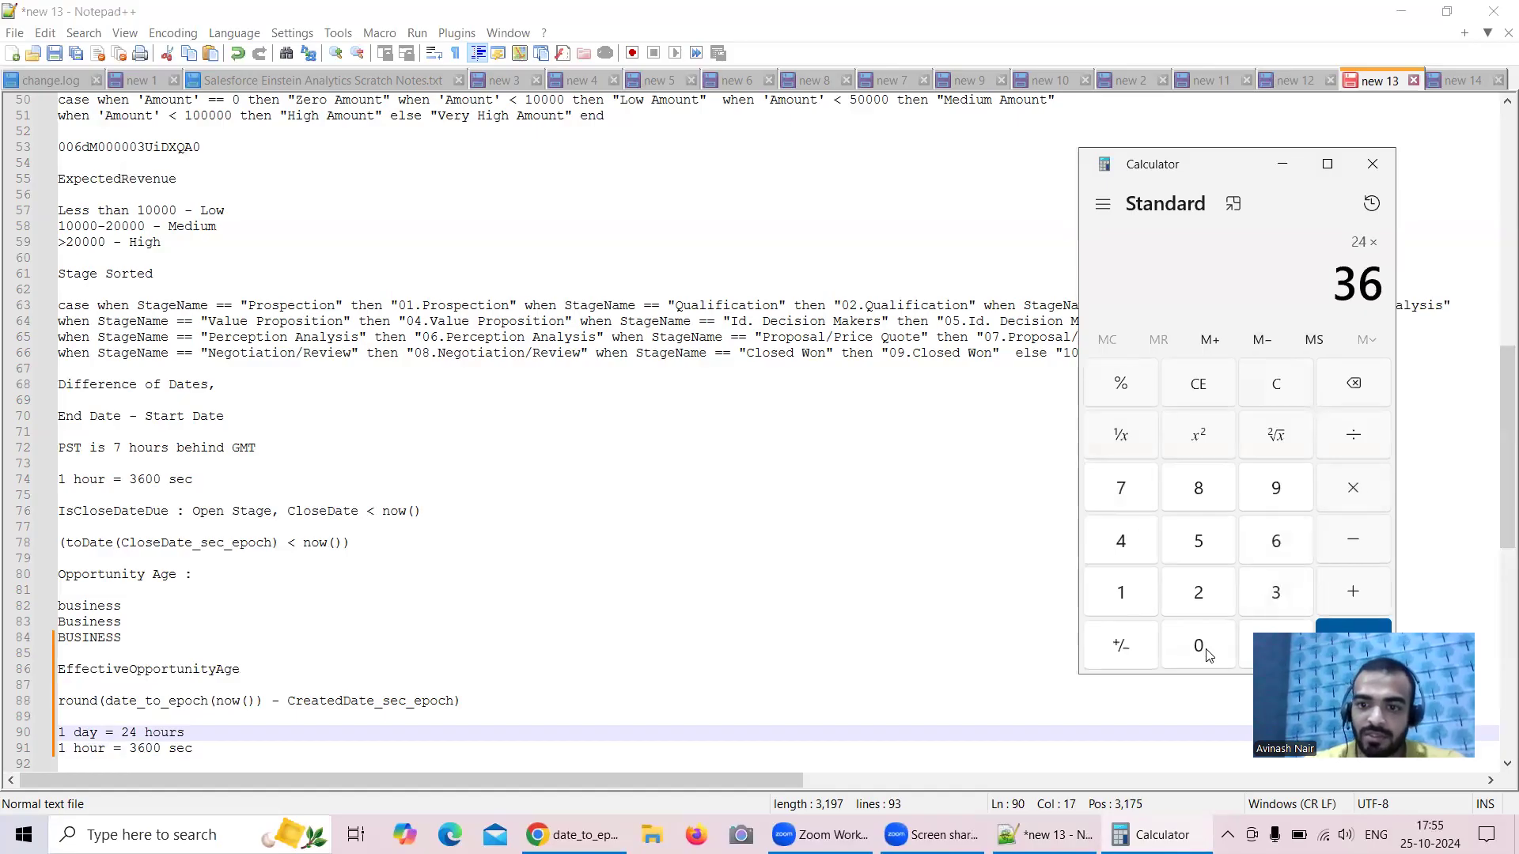
click(1196, 645)
click(1197, 645)
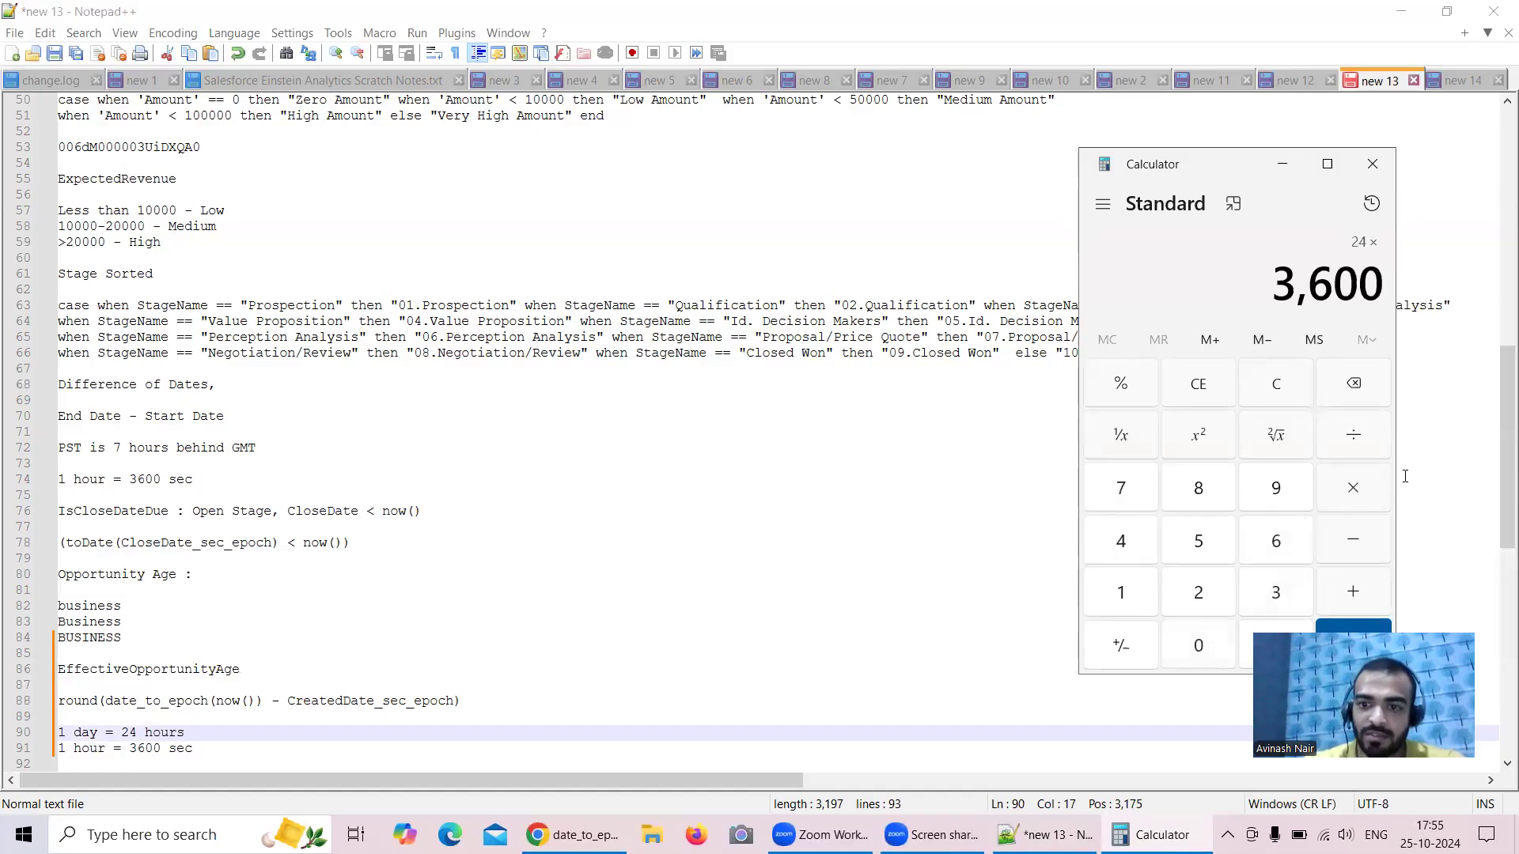
click(1354, 627)
click(1373, 164)
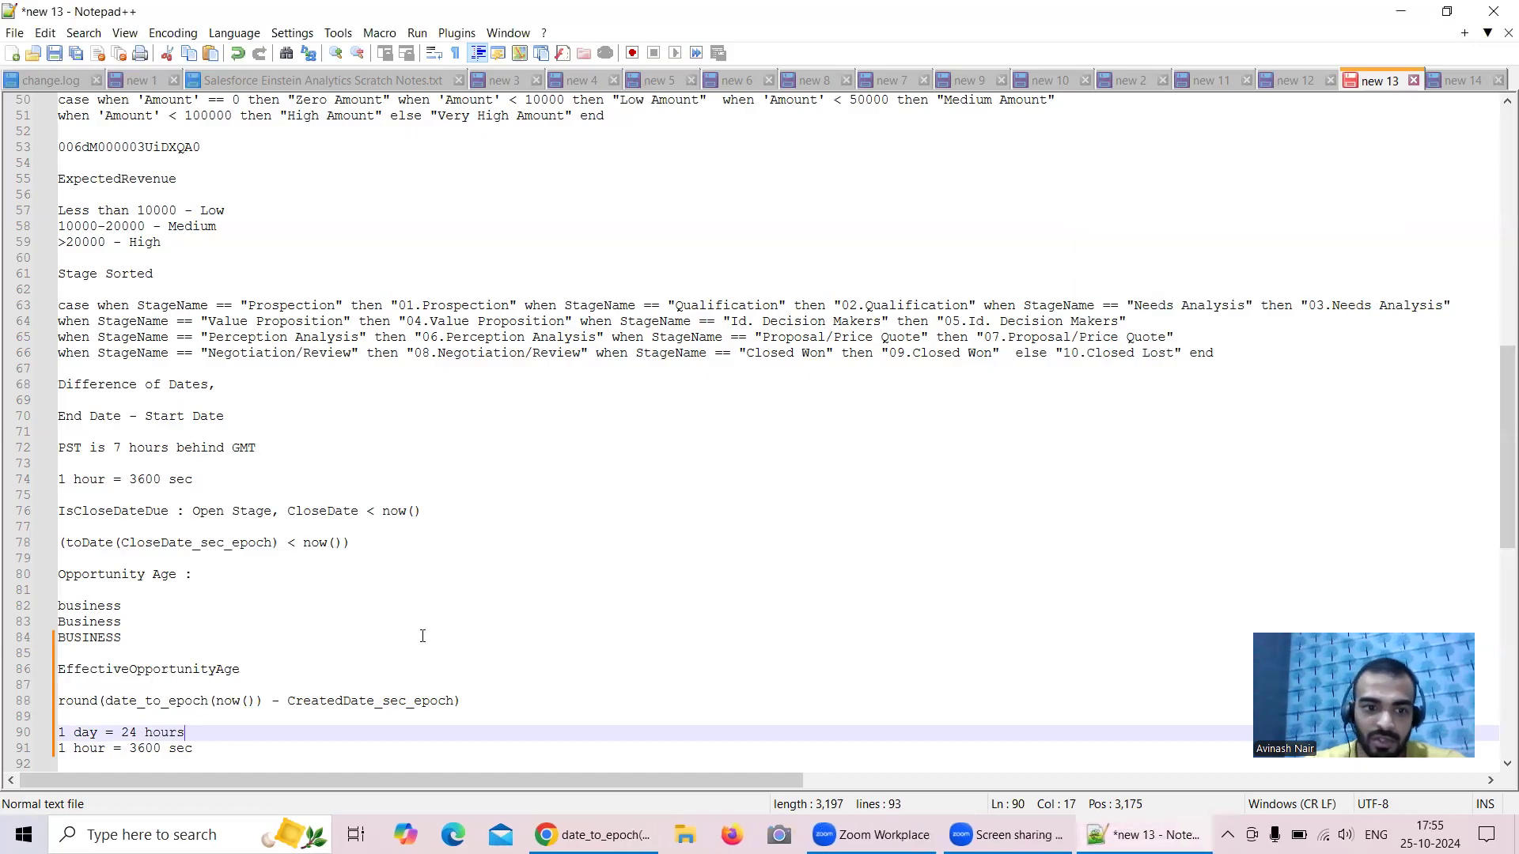
- Extend the round expression in the notes with a division by 86400 and a rounding argument of 0, ending in /86400, 0)
click(460, 700)
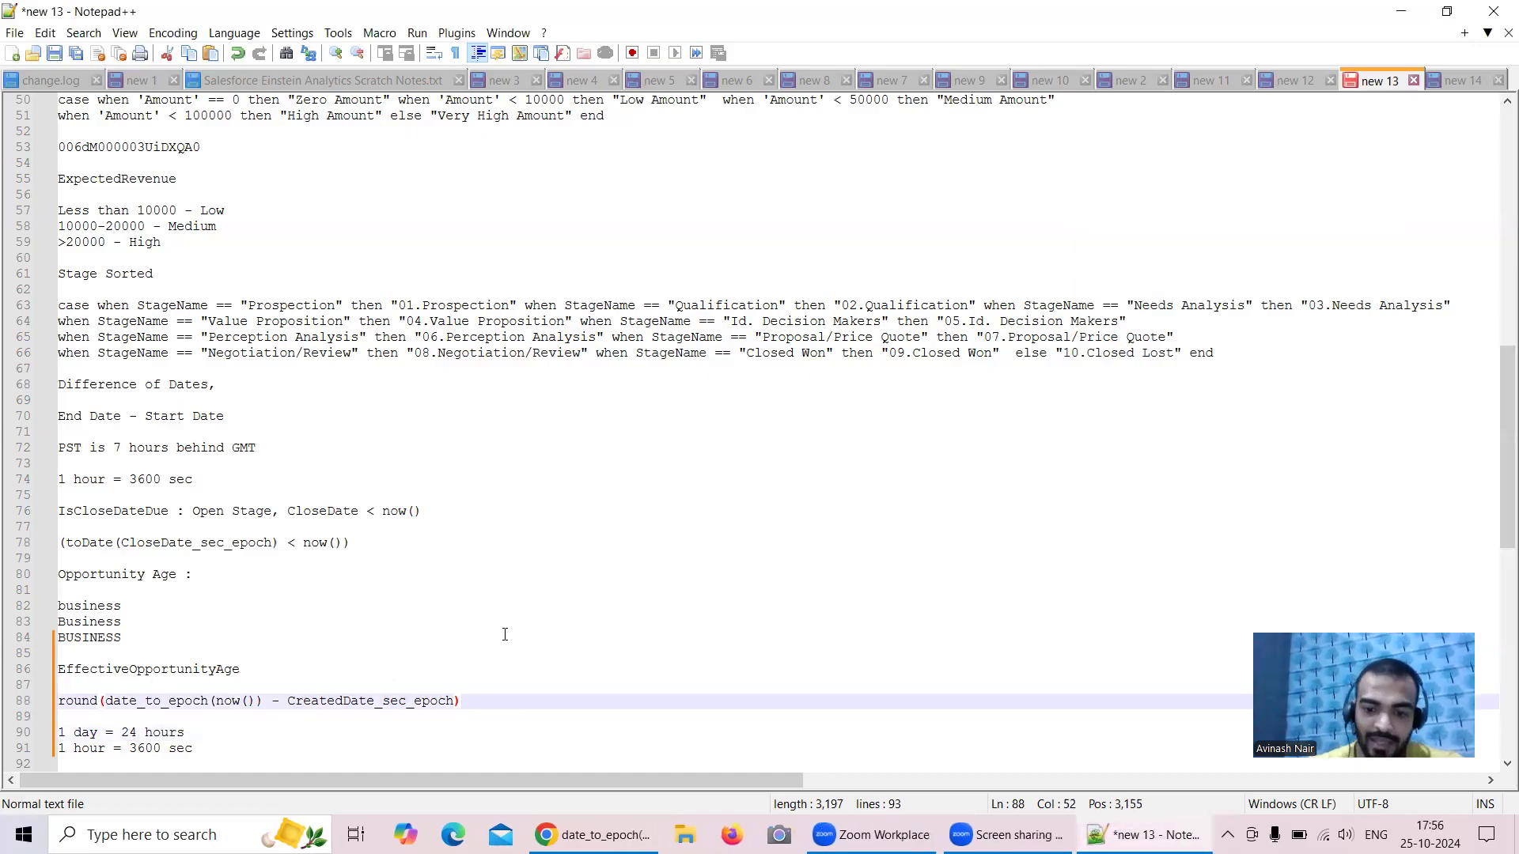
text(/)
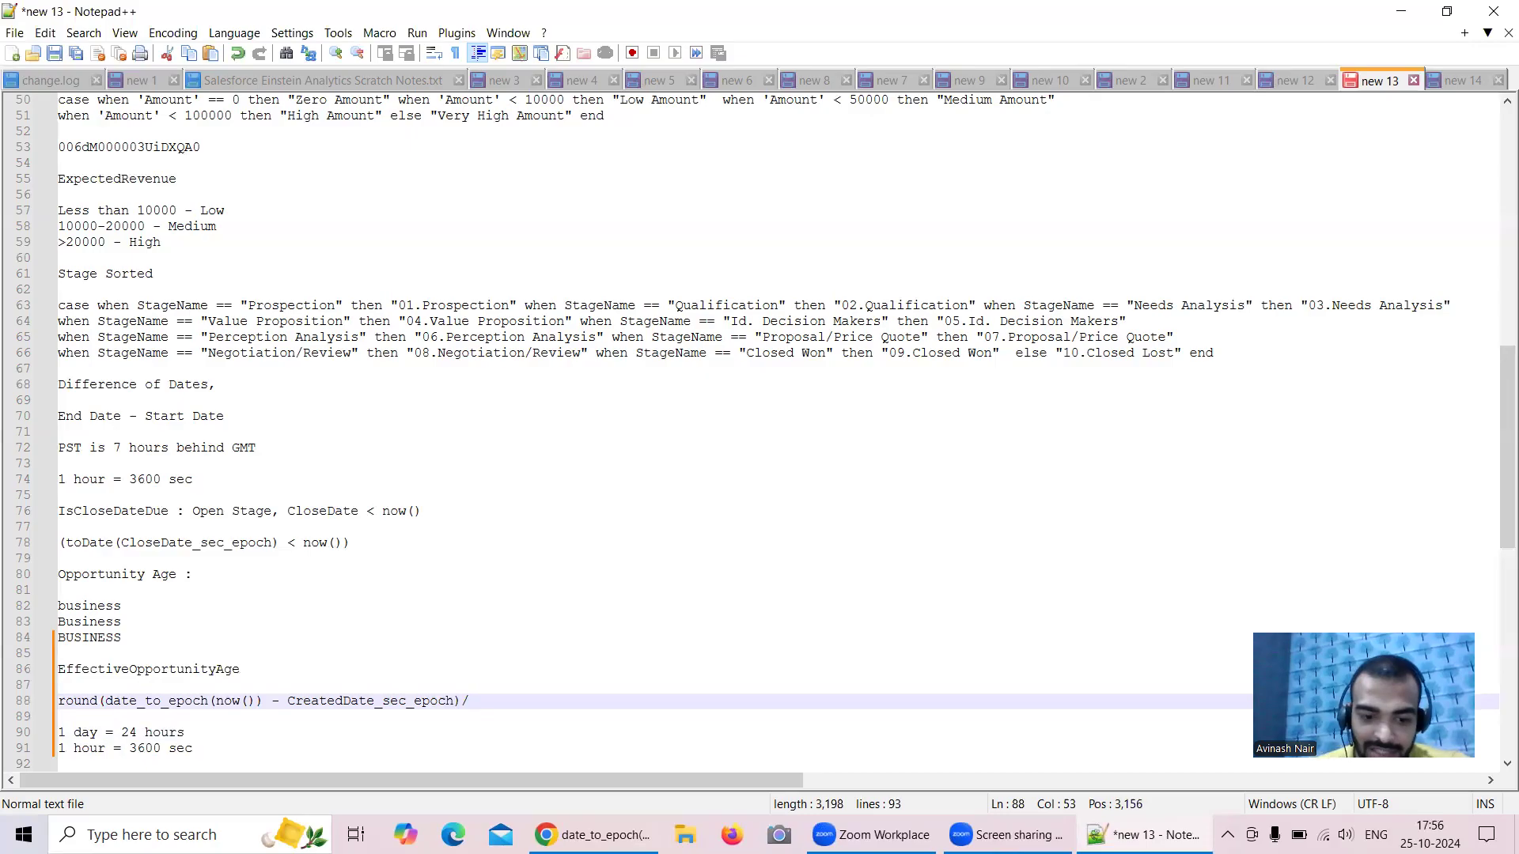
text(86)
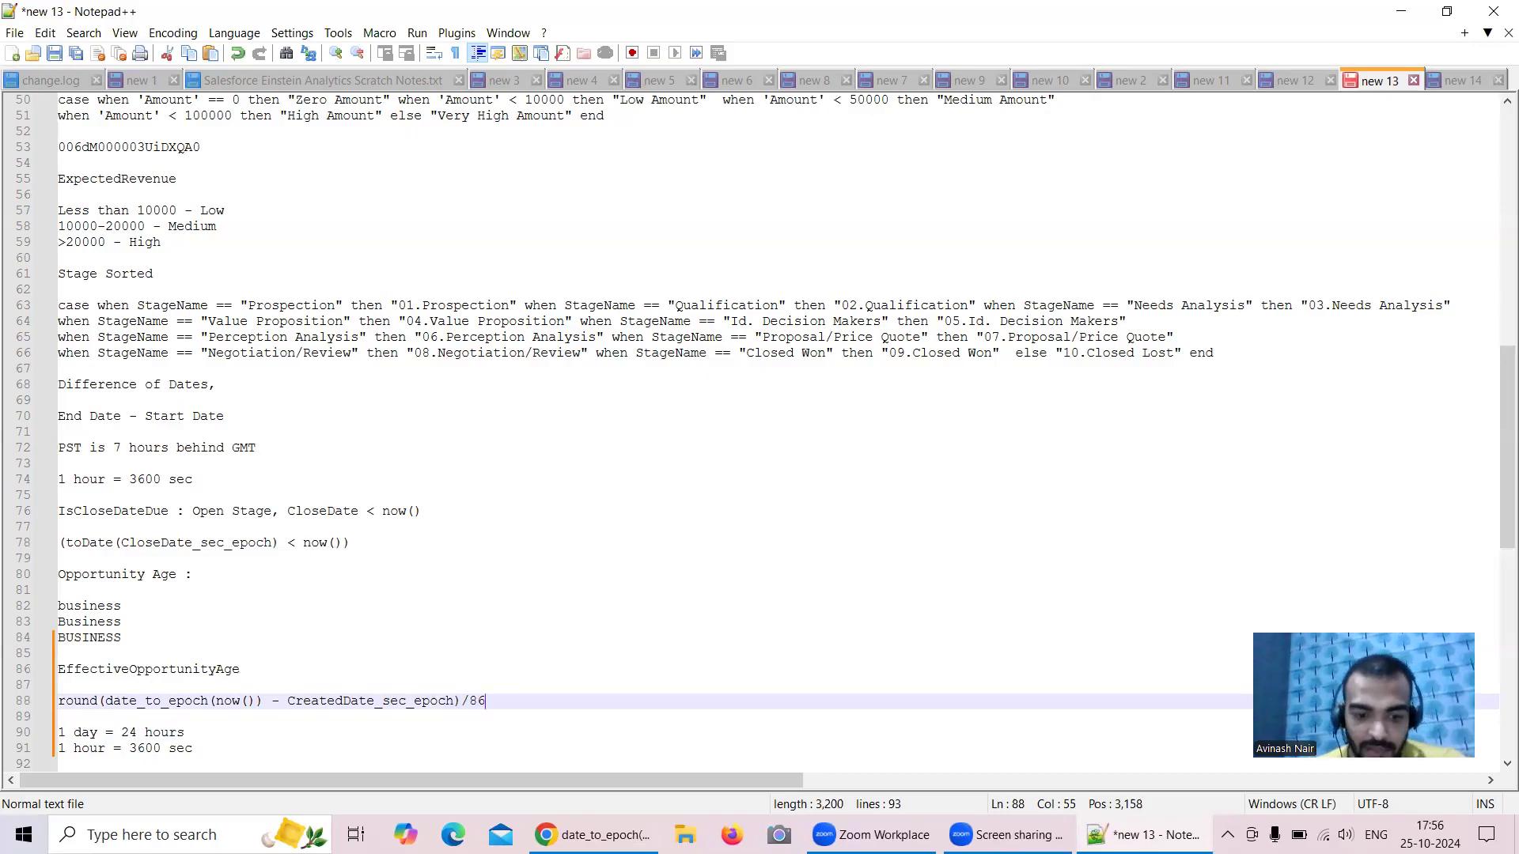
text(400)
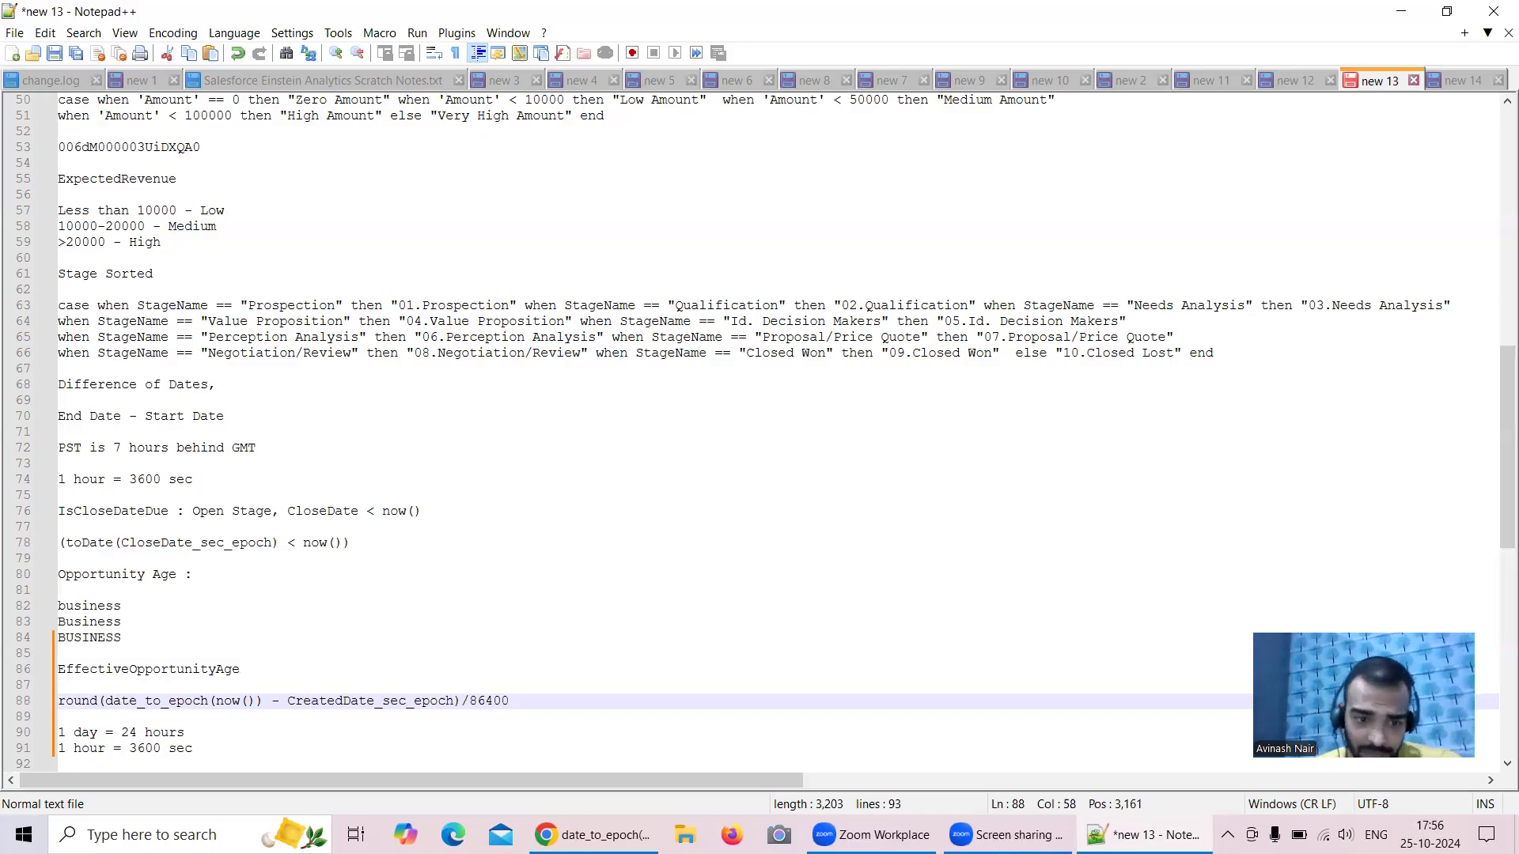
text(, 0))
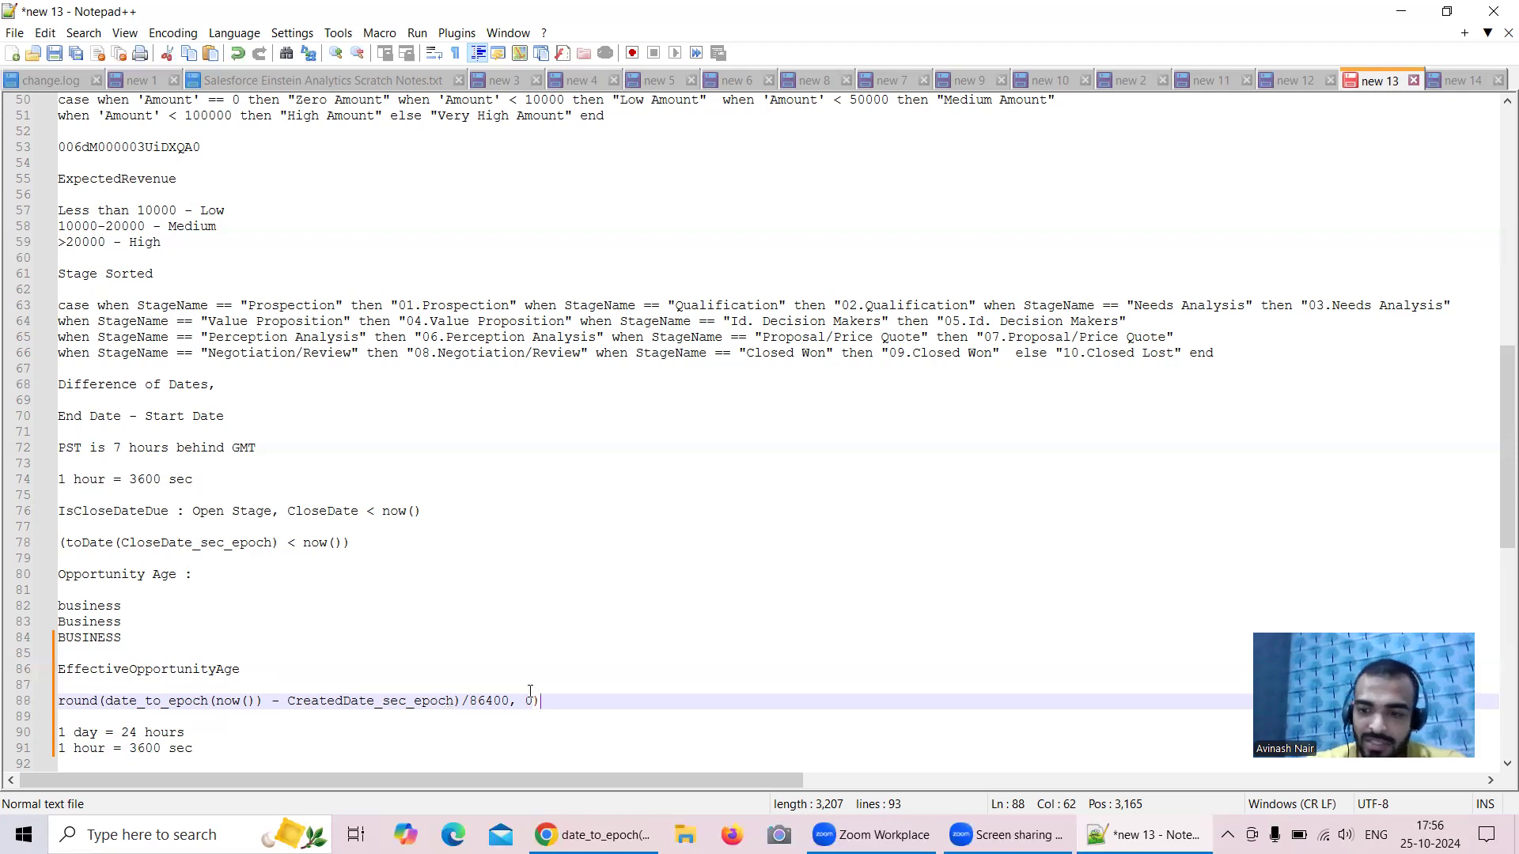
- Check the expression's brackets and add the missing opening one after round: round((date_to_epoch(now()) - CreatedDate_sec_epoch)/86400, 0)
drag(534, 698, 257, 704)
click(436, 709)
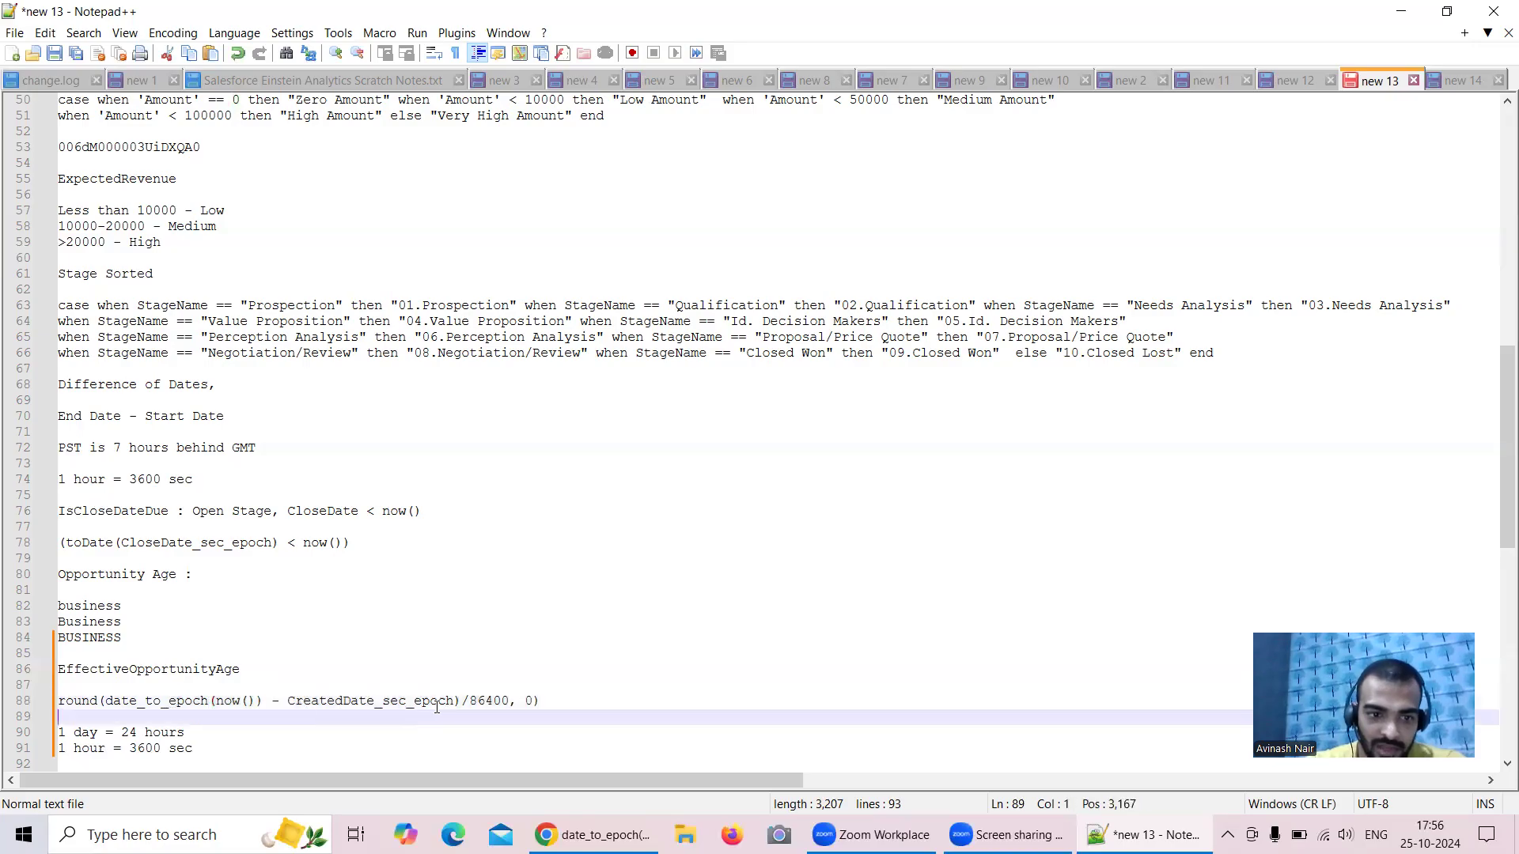
click(557, 696)
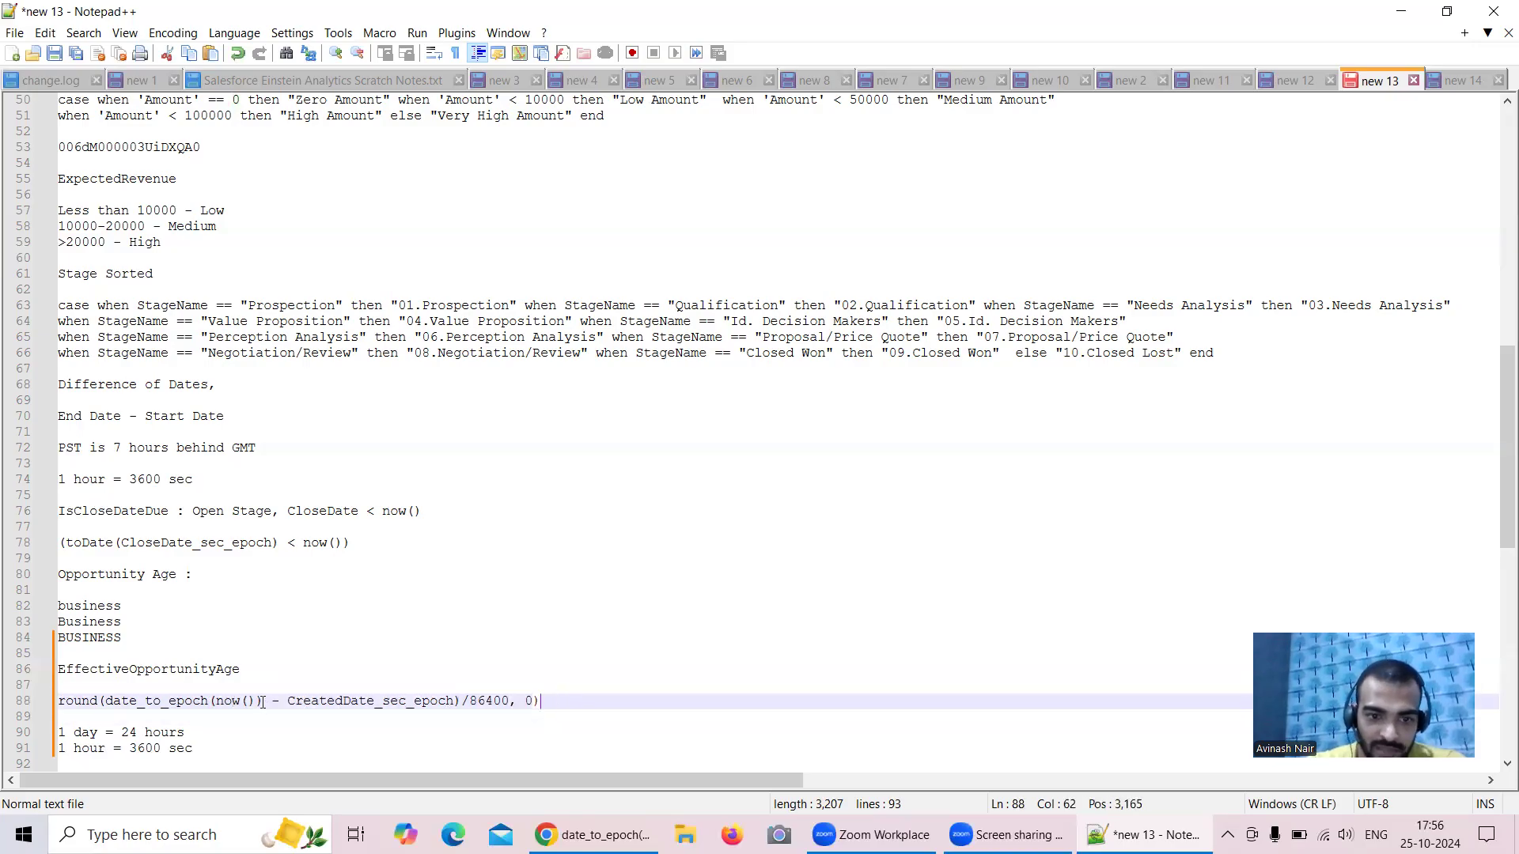
key(BackSpace)
text())
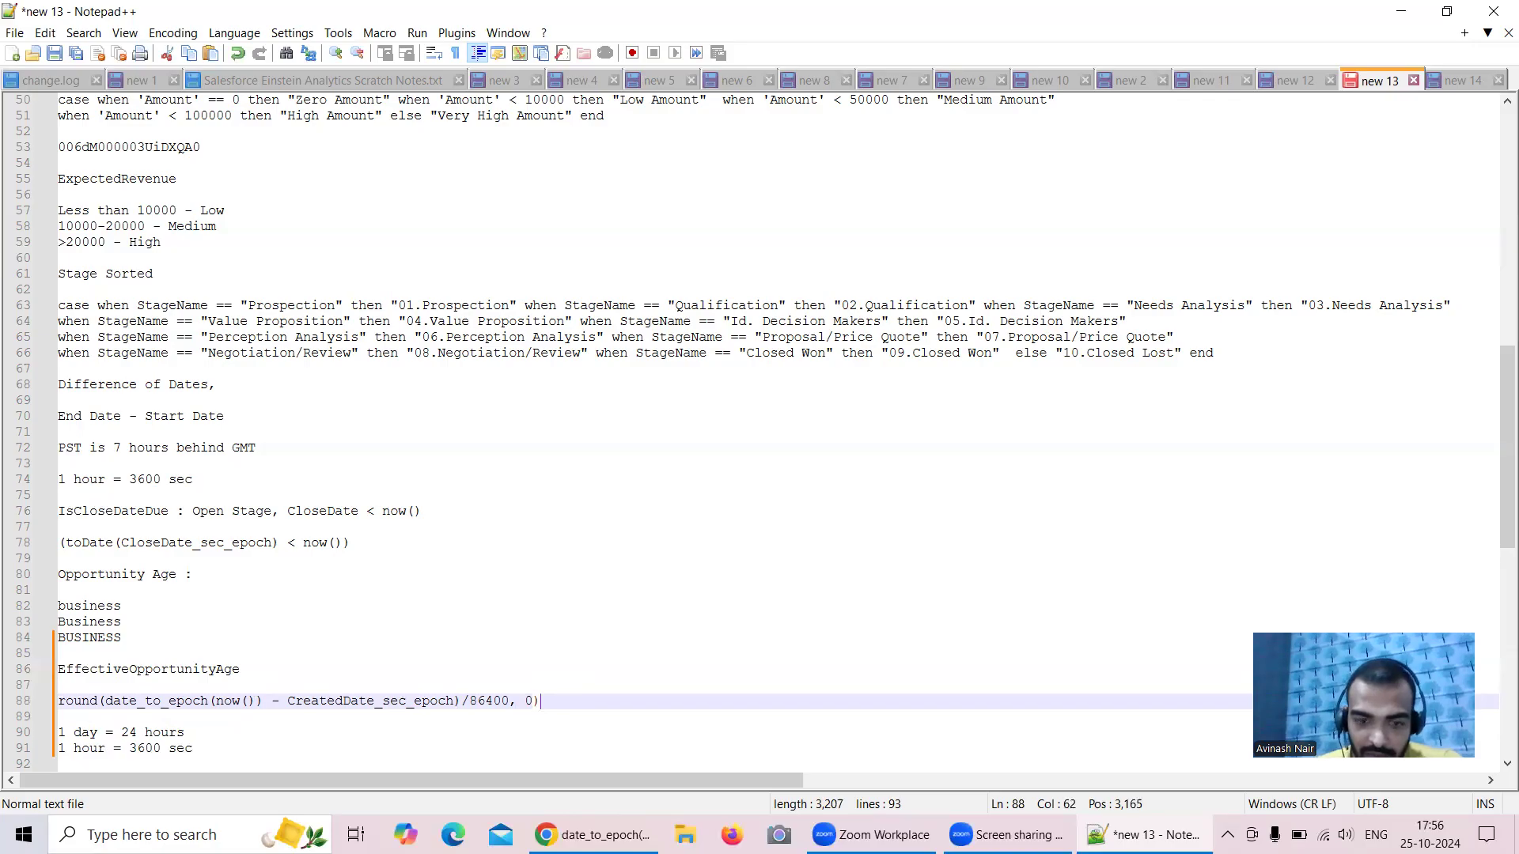
text())
key(BackSpace)
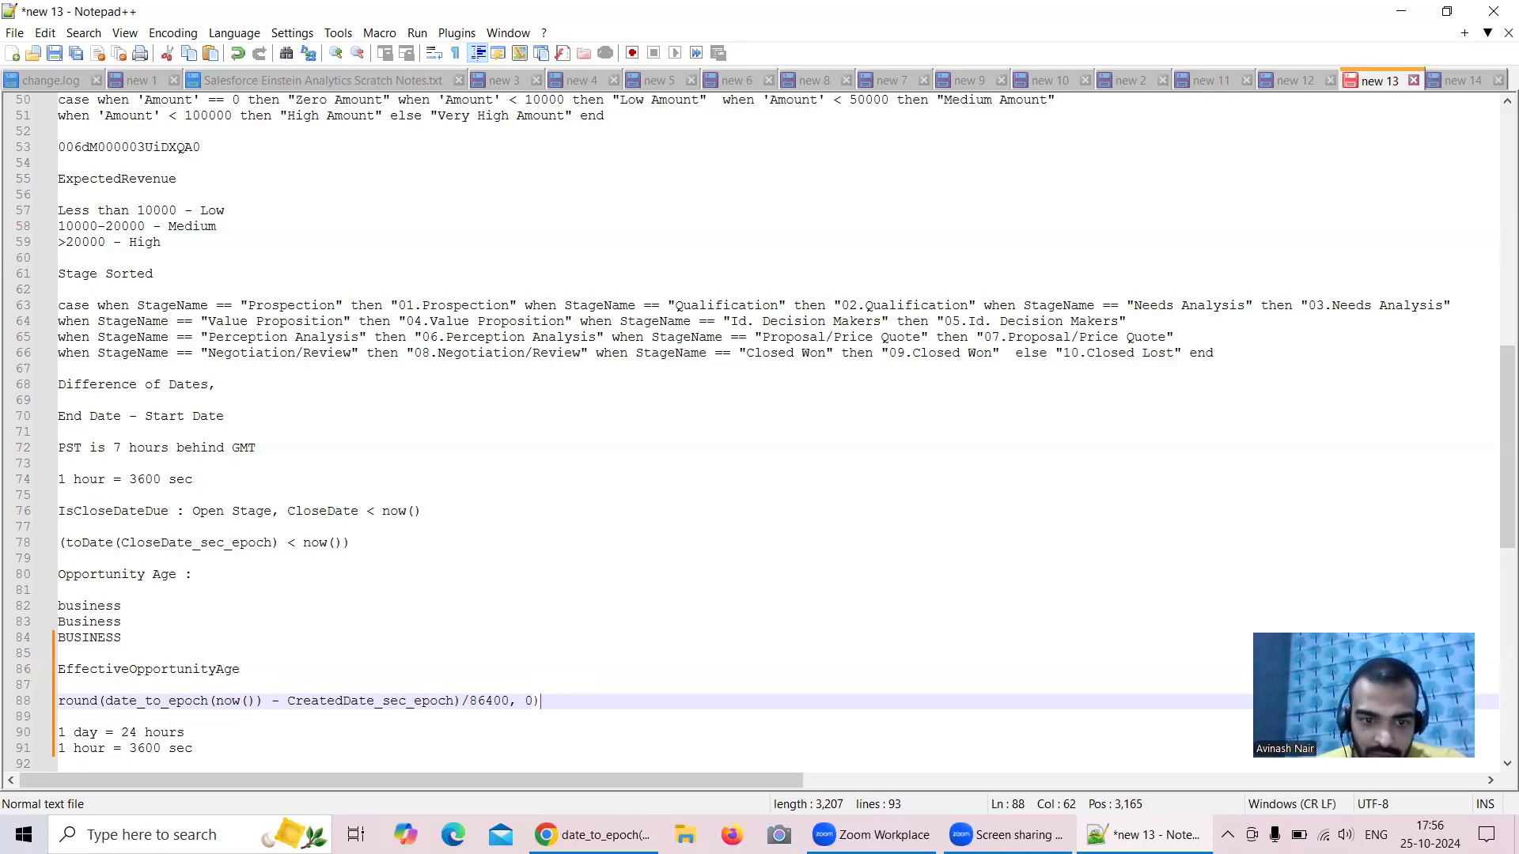
click(264, 701)
click(459, 701)
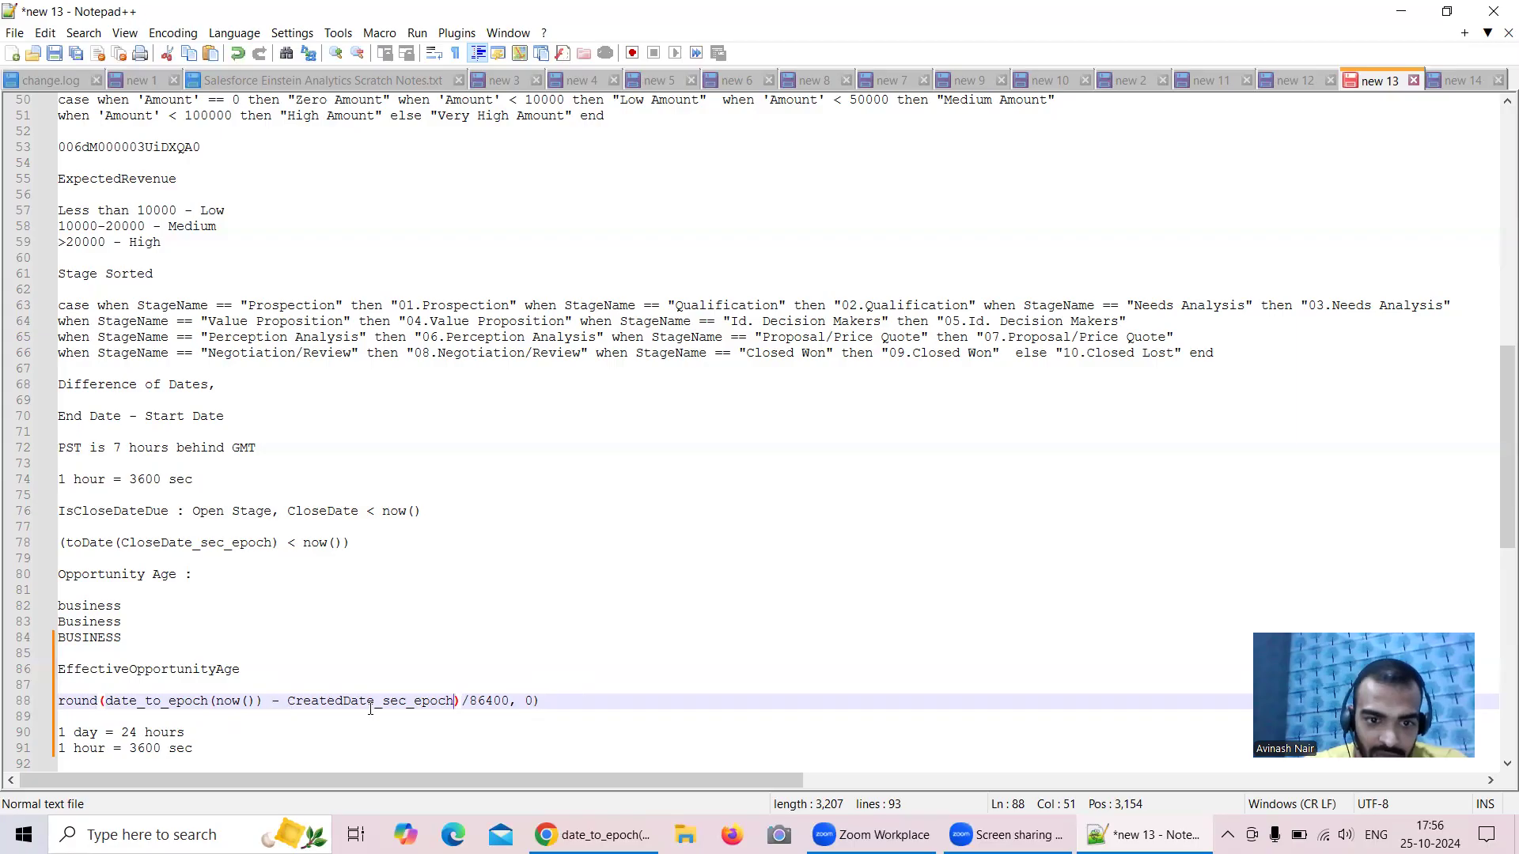
click(101, 701)
text(()
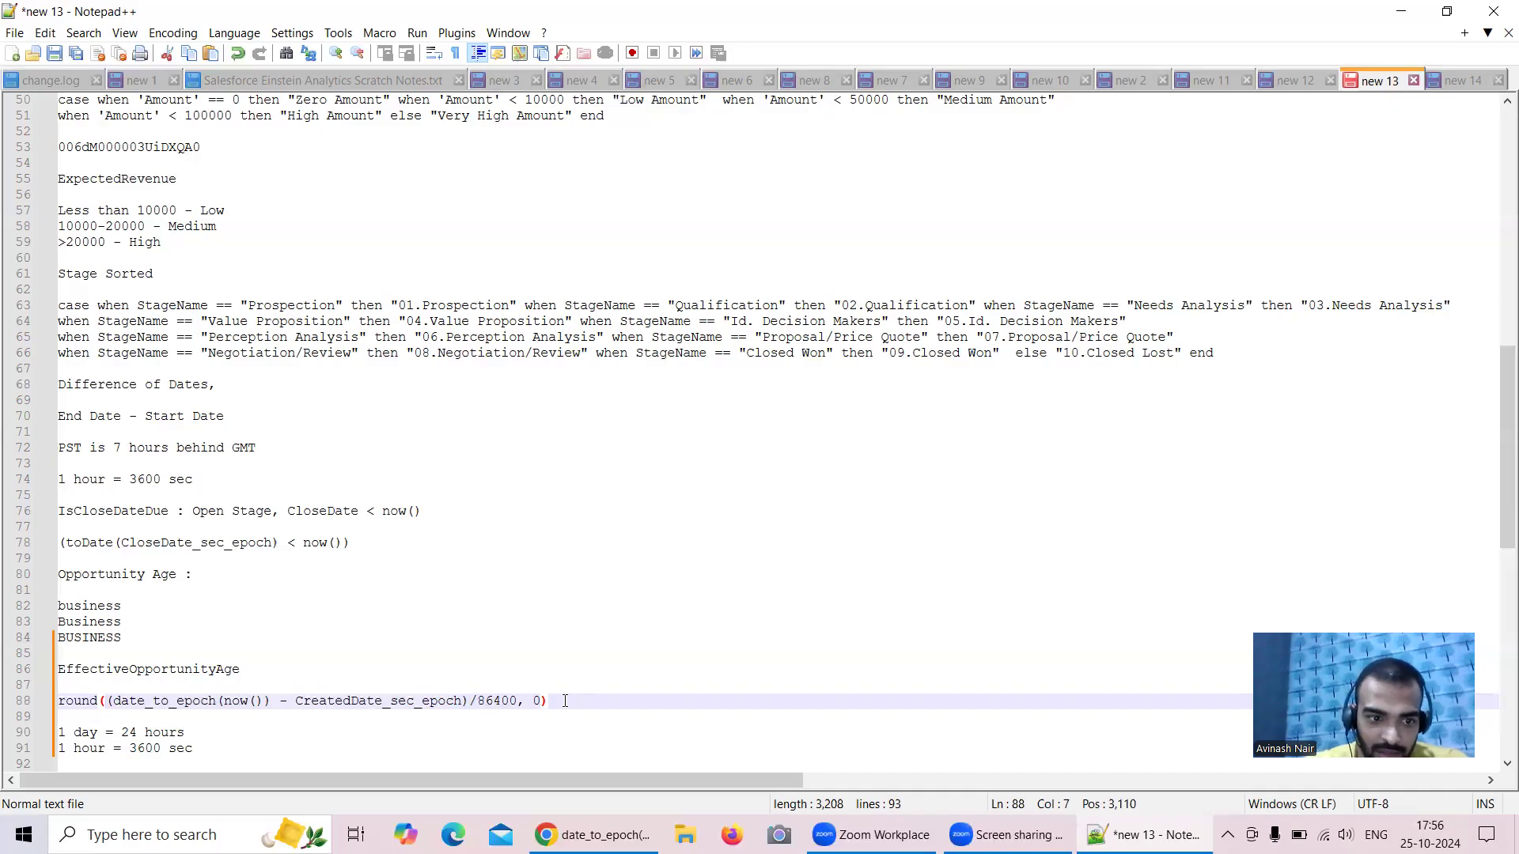
- Copy the finished round expression into the else branch of EffectiveOpportunityAge's SAQL expression in Chrome's Data Manager and close the case with end
drag(563, 701, 54, 705)
key(ctrl+c)
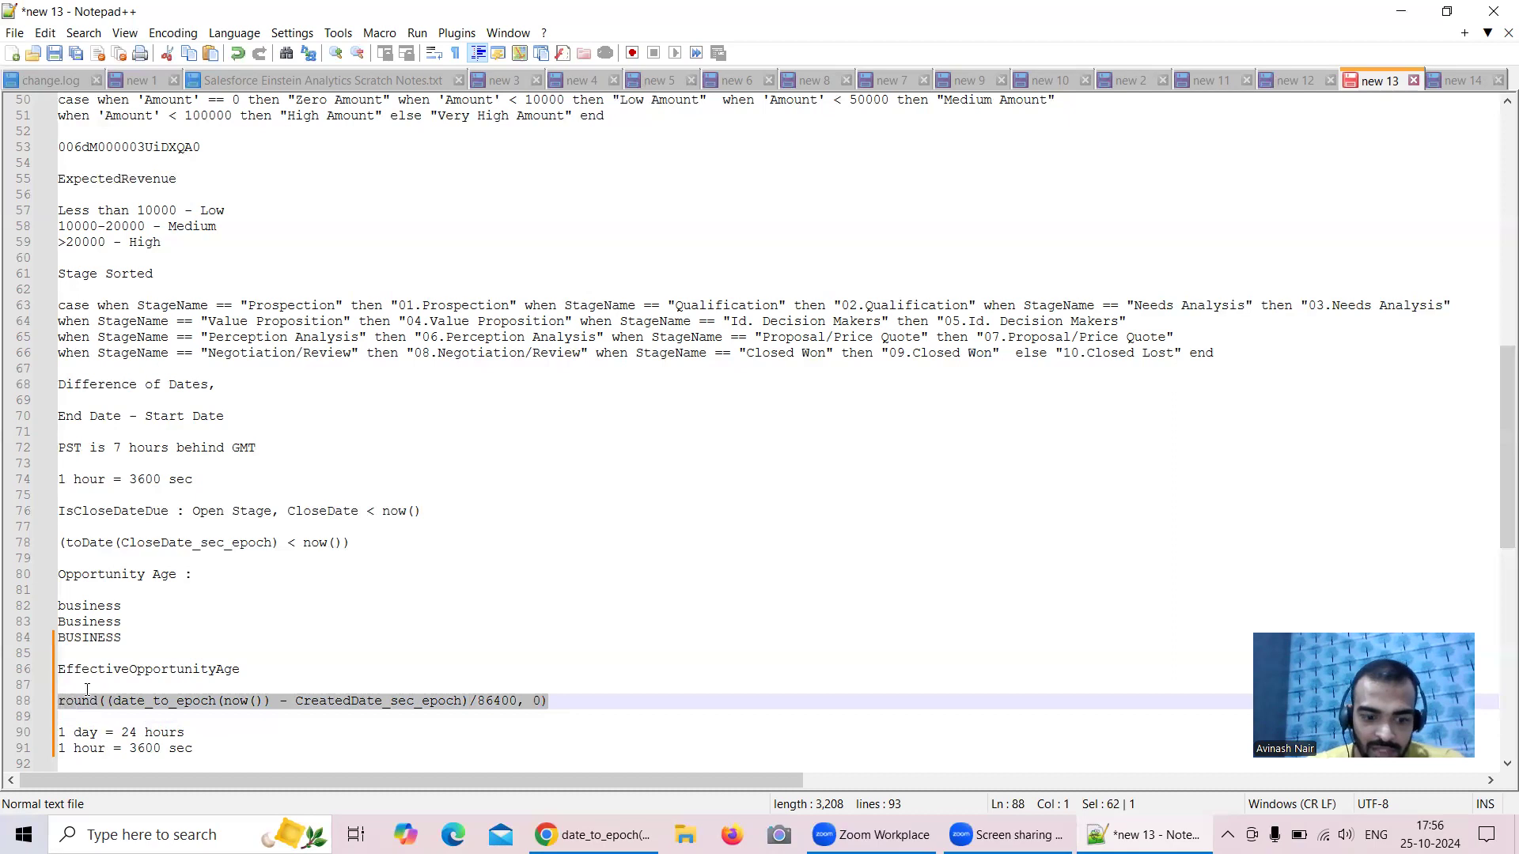
click(597, 835)
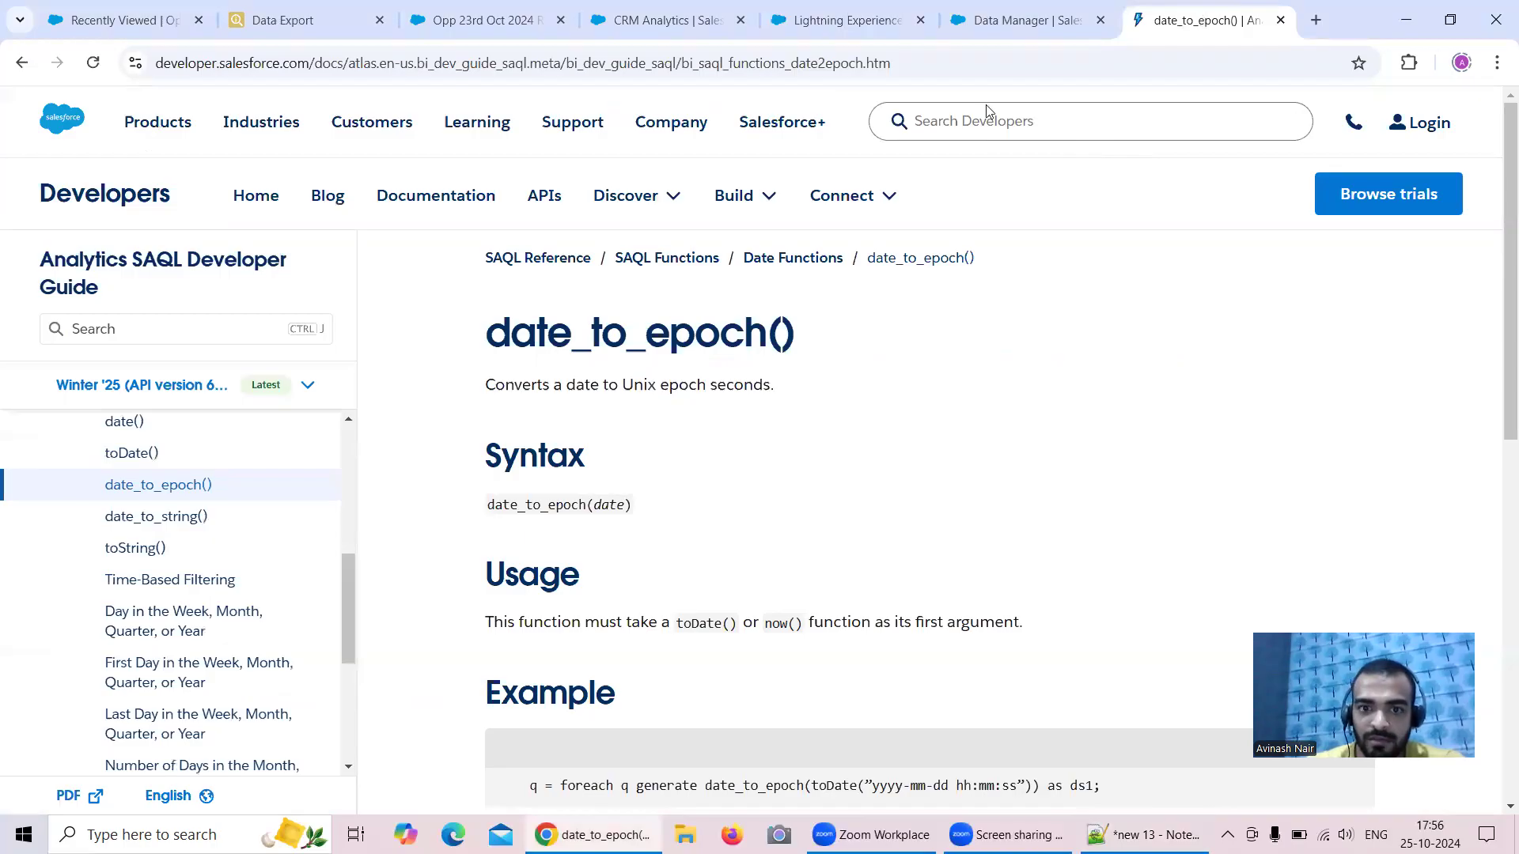
key(ctrl+shift+Tab)
key(ctrl+v)
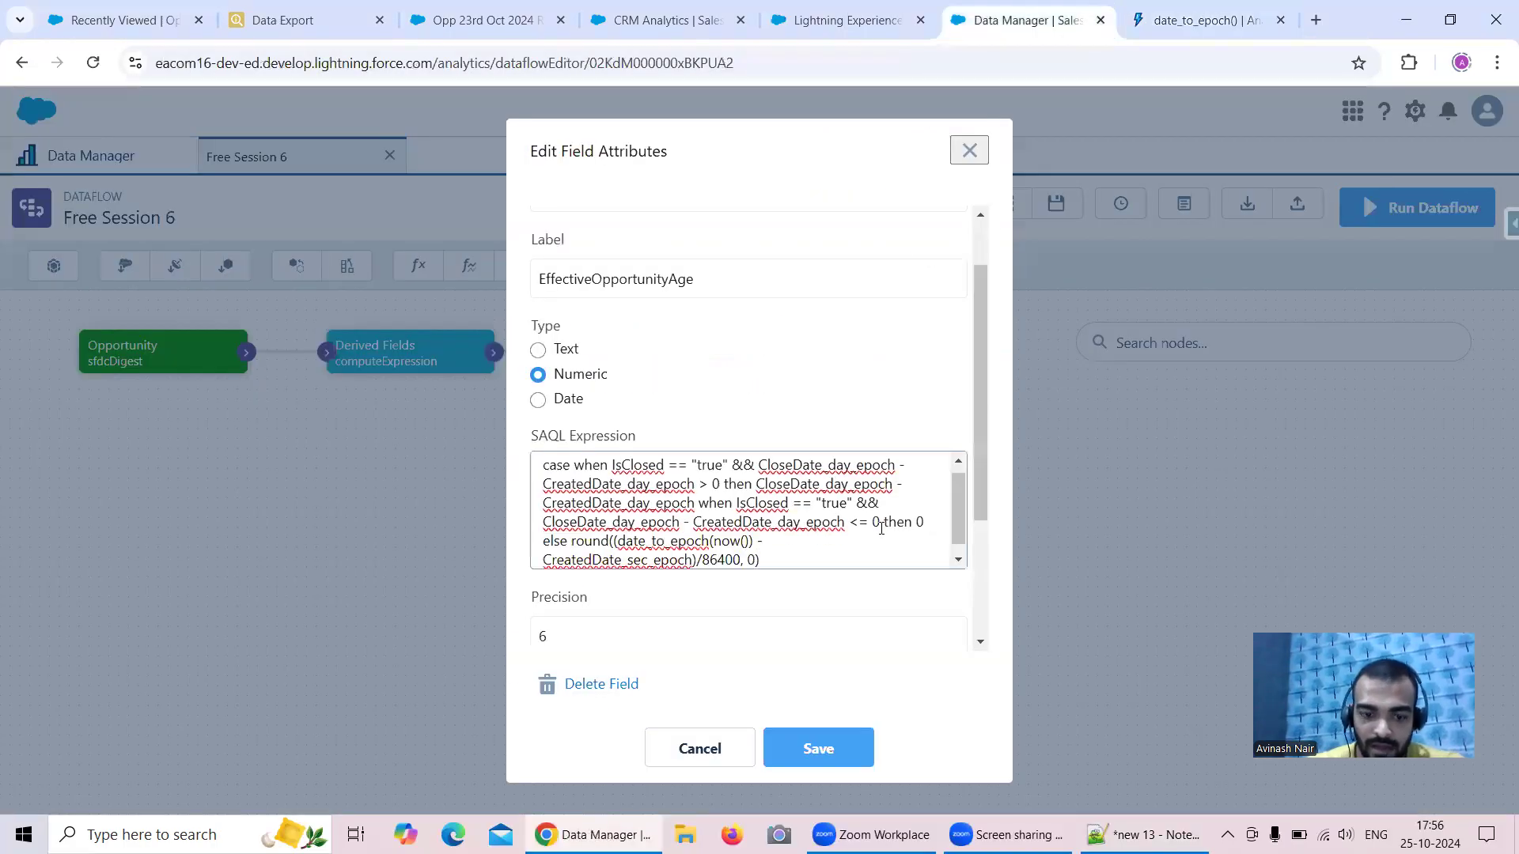
text(end)
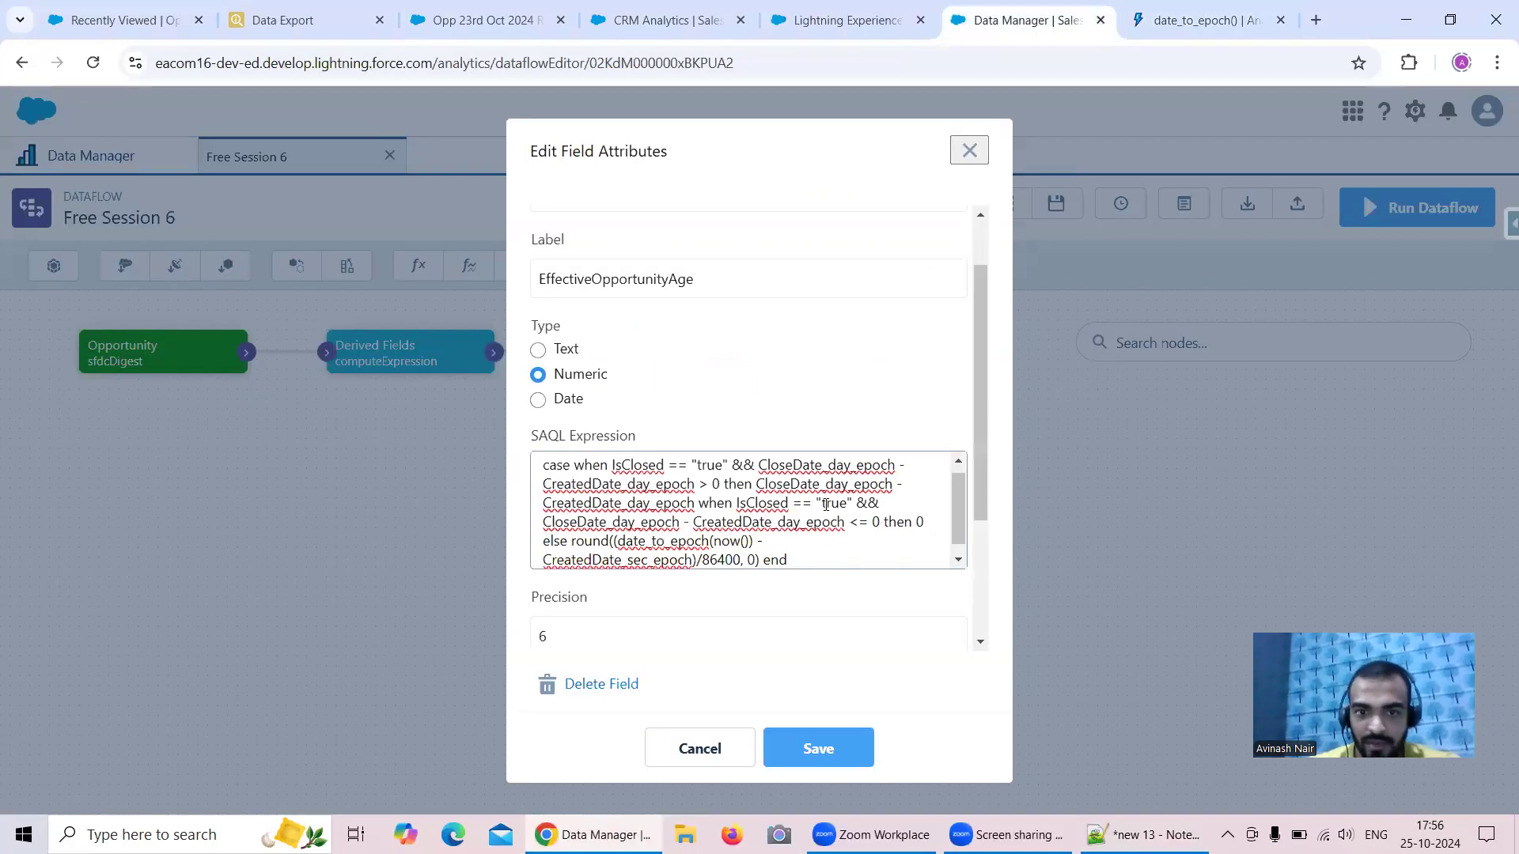
- Review the complete SAQL expression, save the field and the Derived Fields node, and update the Free Session 6 dataflow
scroll(675, 484, up, 1)
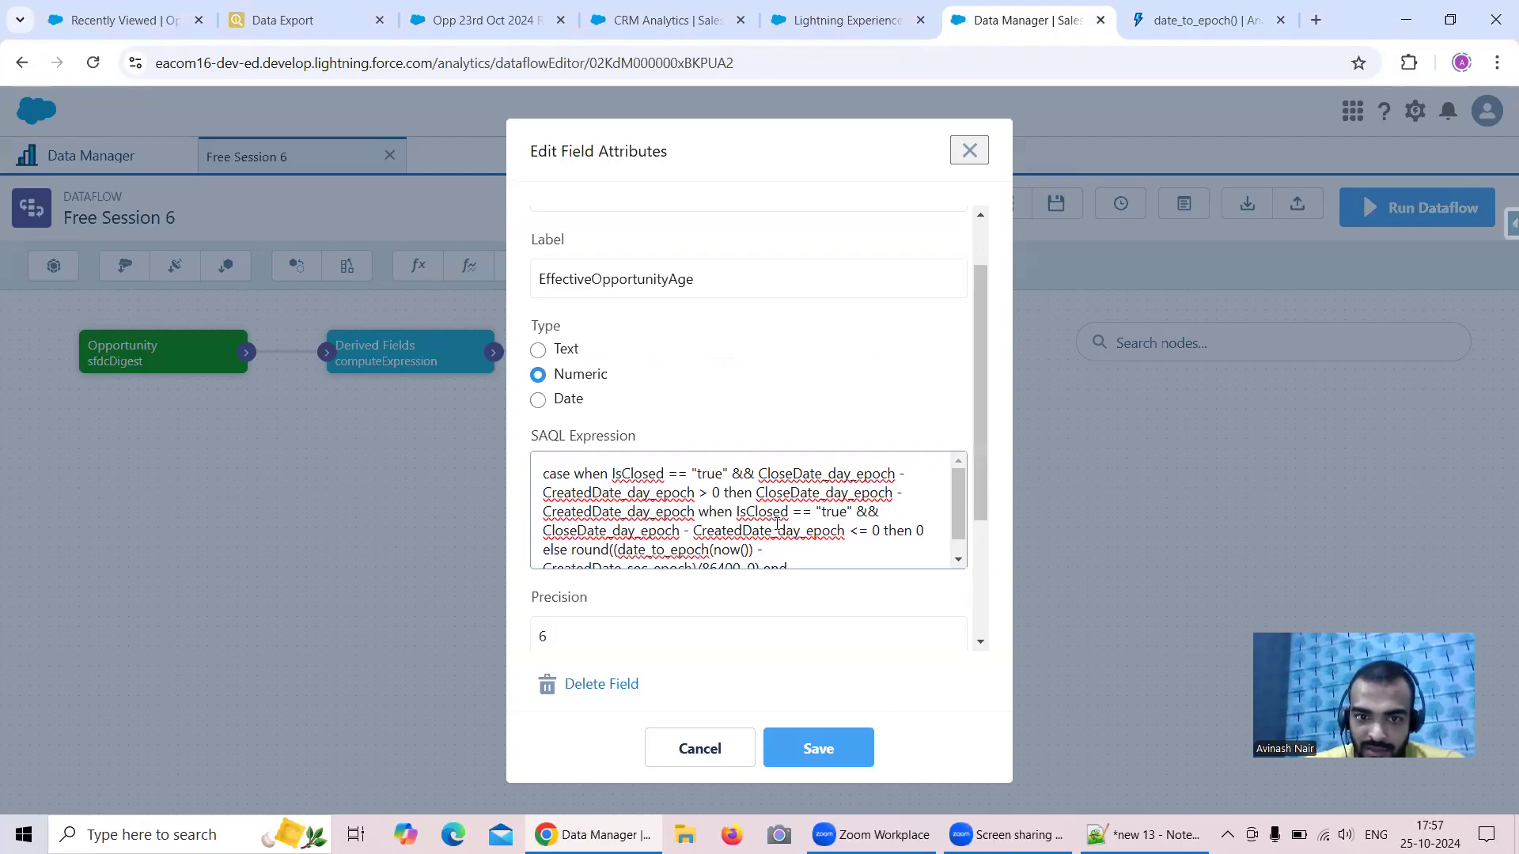
scroll(778, 525, down, 3)
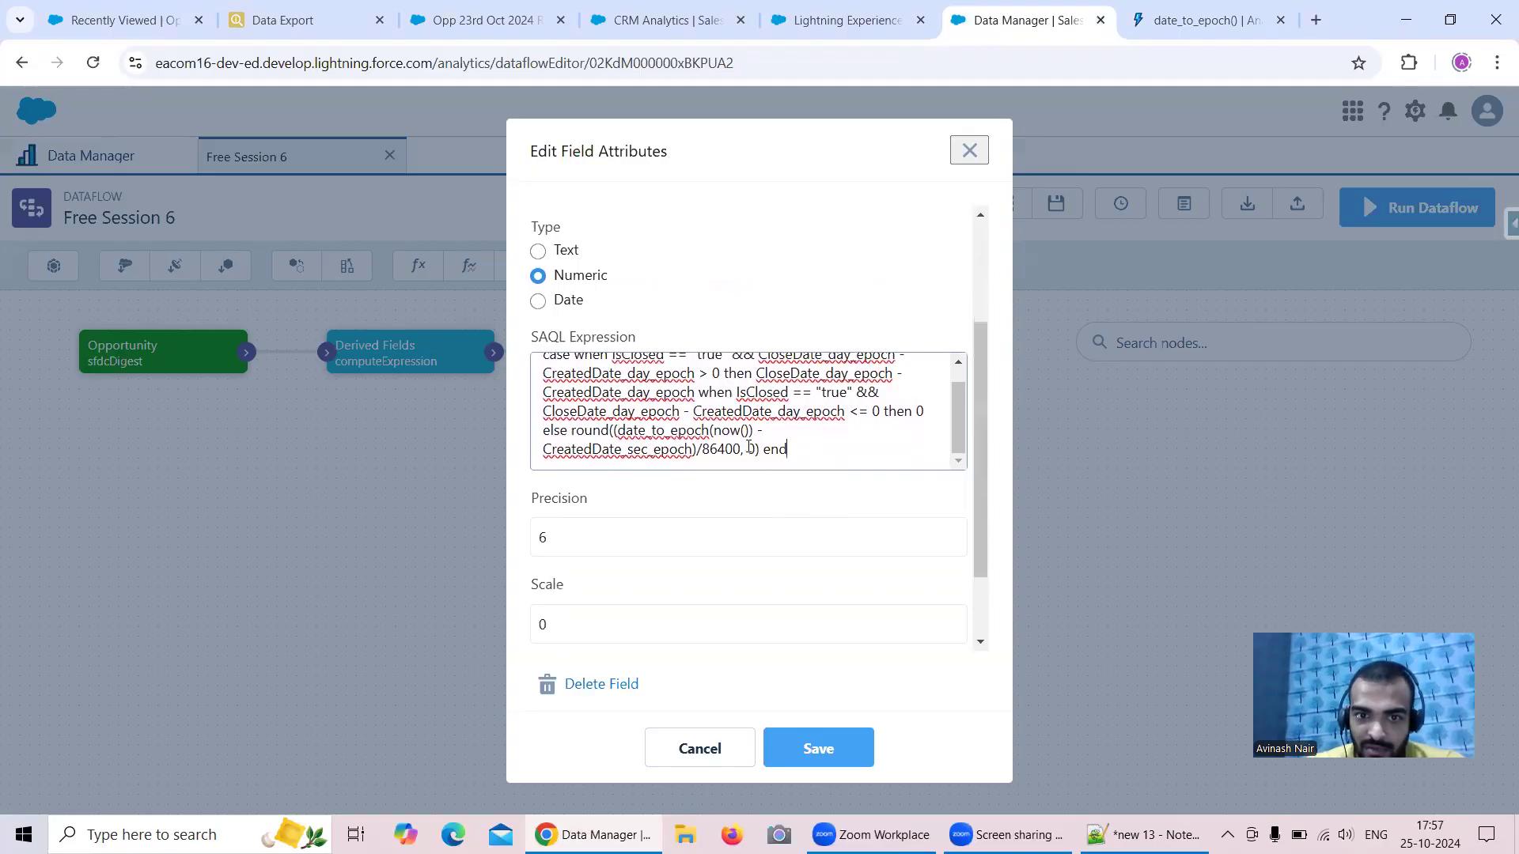
click(847, 756)
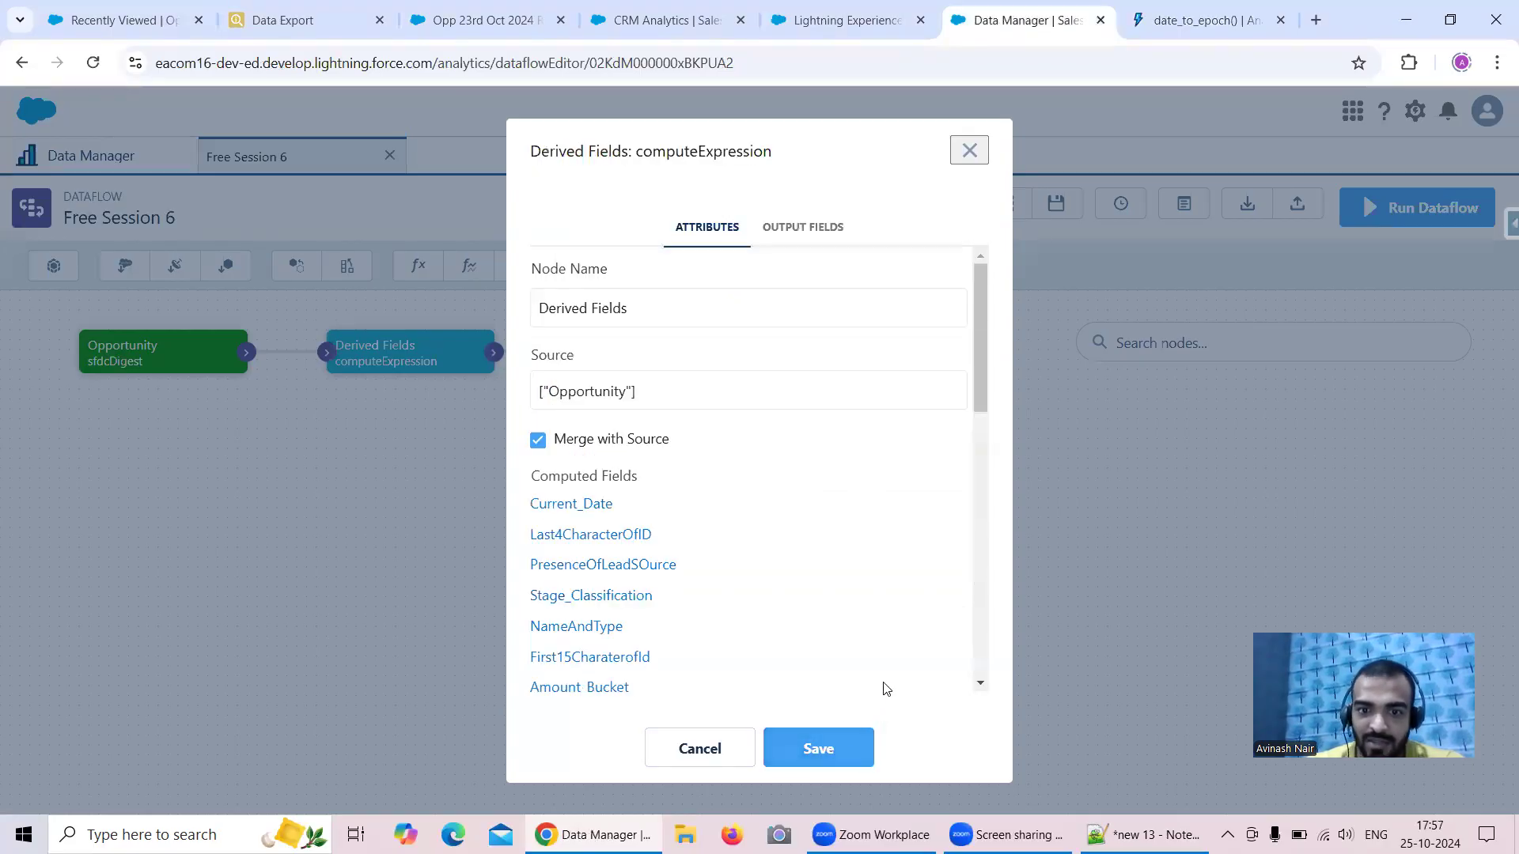
click(858, 744)
click(920, 624)
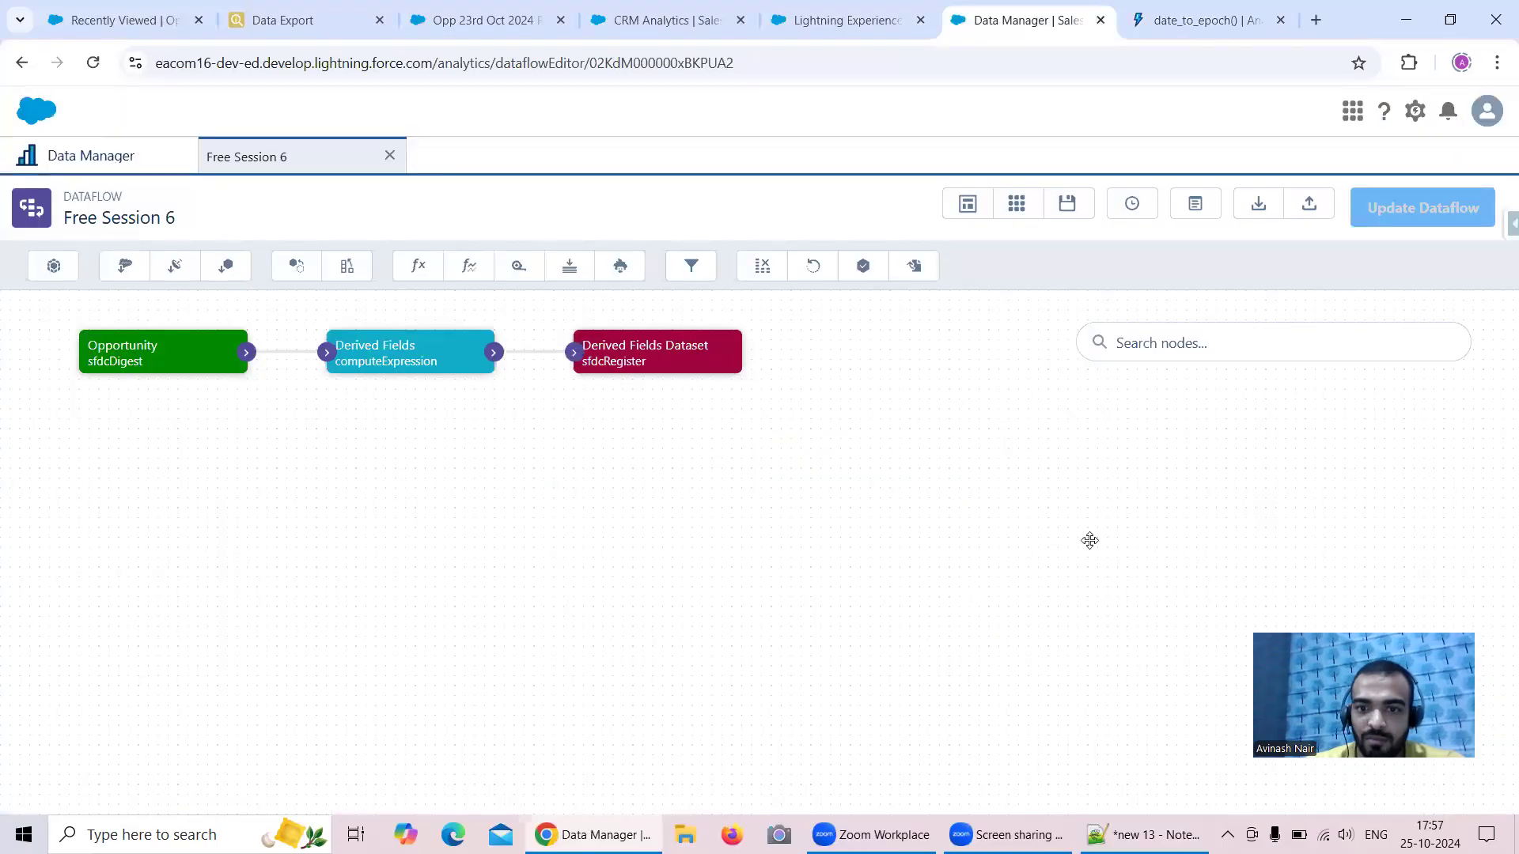
click(1392, 225)
click(978, 523)
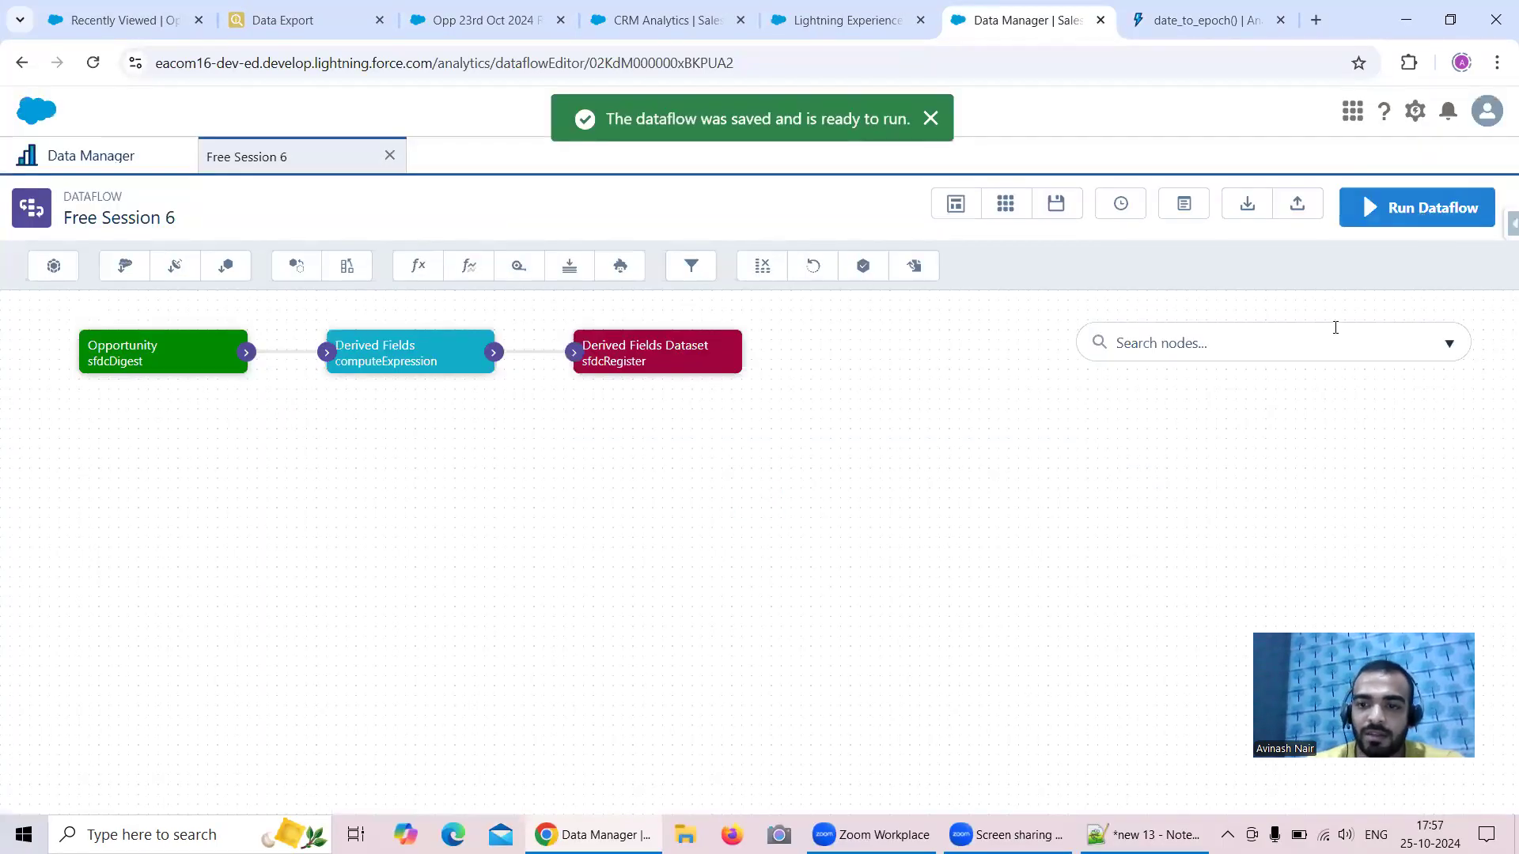
- Run the Free Session 6 dataflow and refresh the job monitor to follow its progress
click(1416, 207)
click(1017, 491)
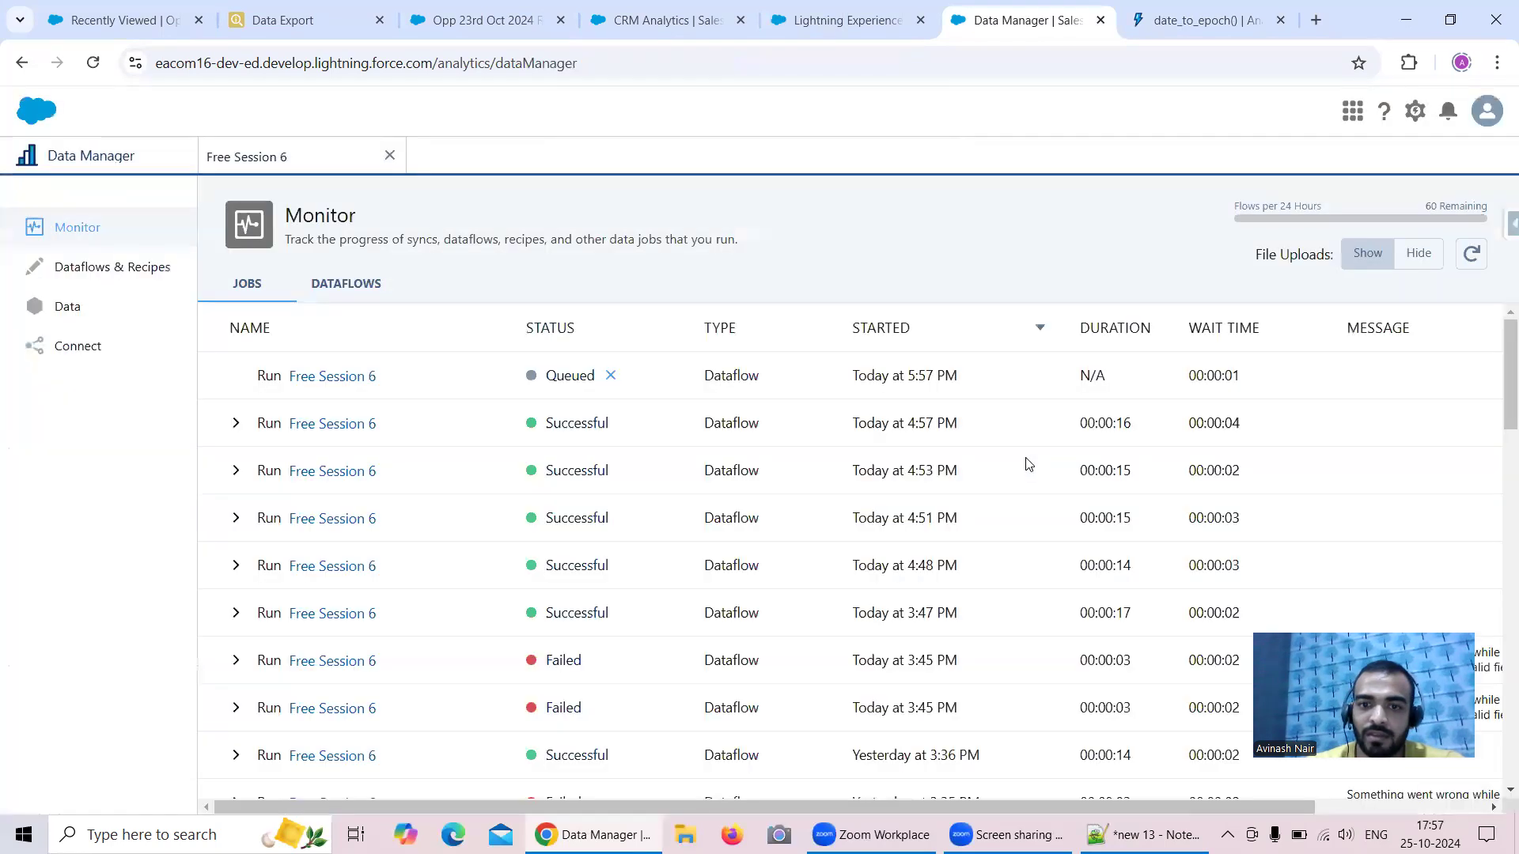
click(1471, 254)
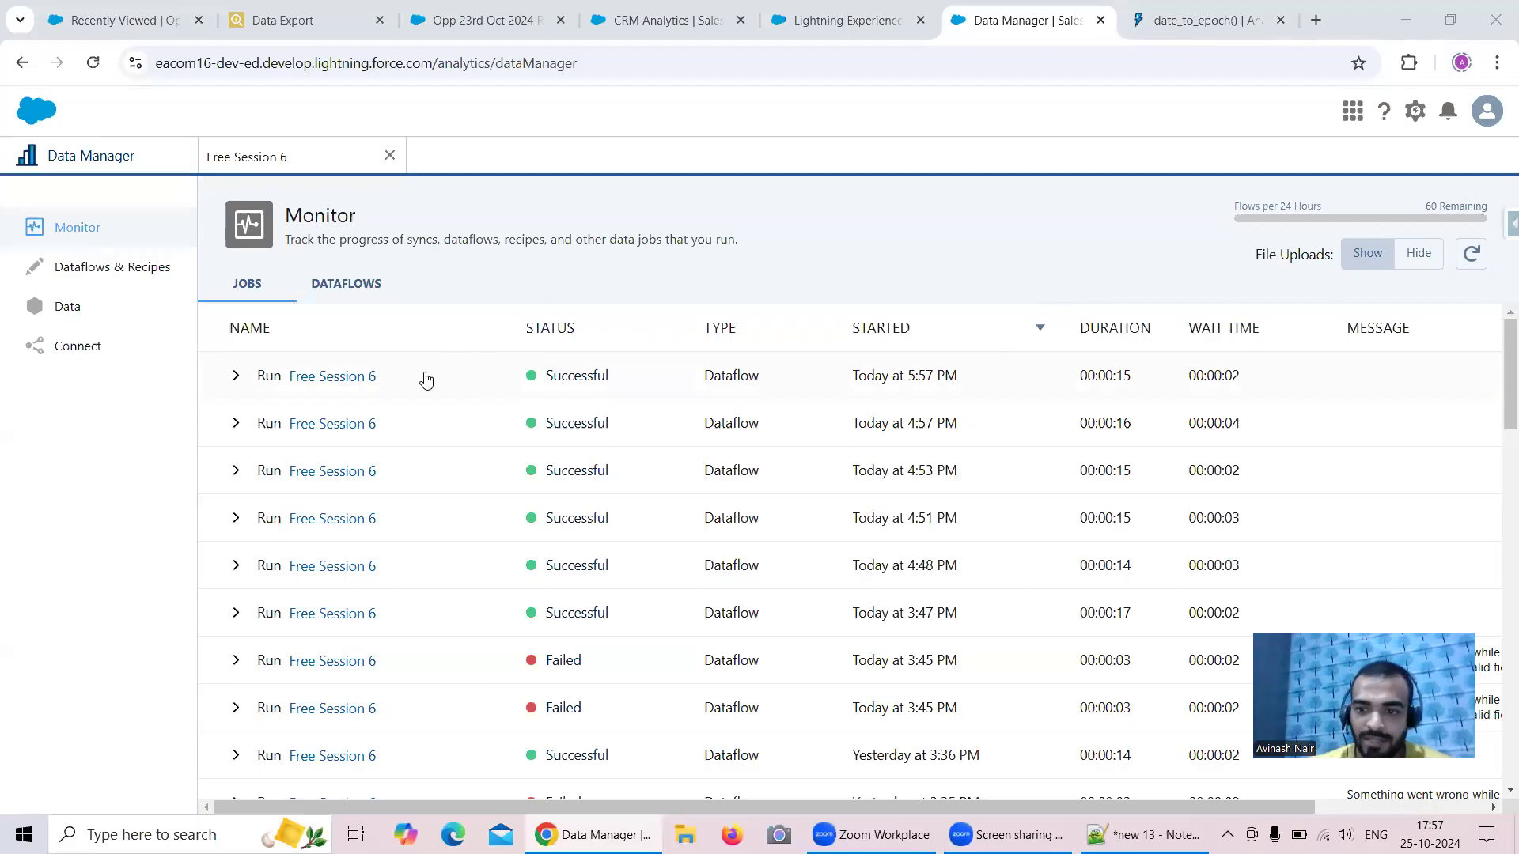
- Switch to the CRM Analytics browser tab and open the Derived Field lens
click(827, 24)
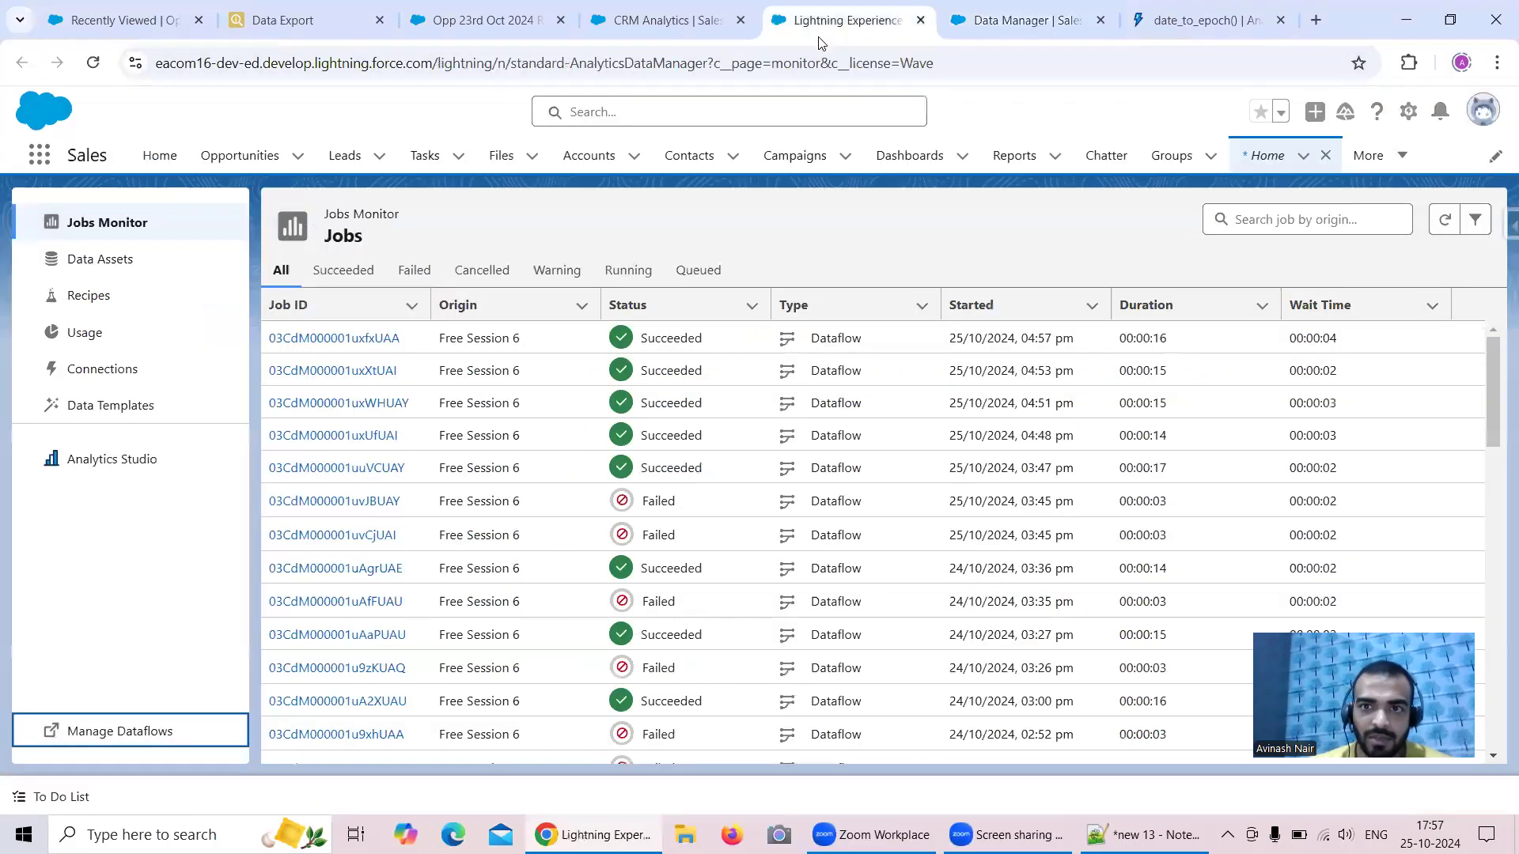
click(673, 31)
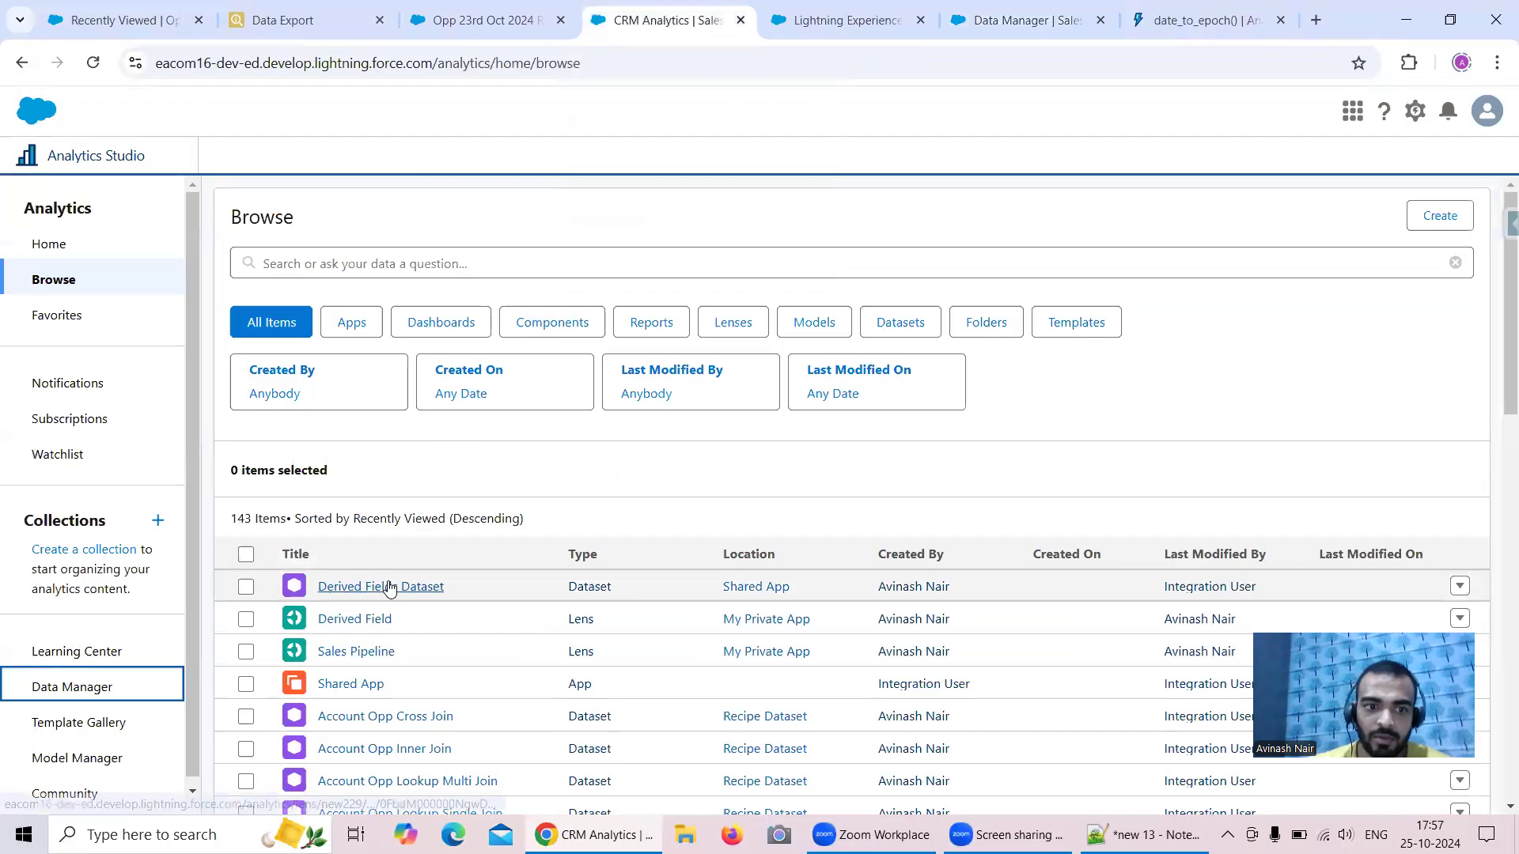
click(392, 617)
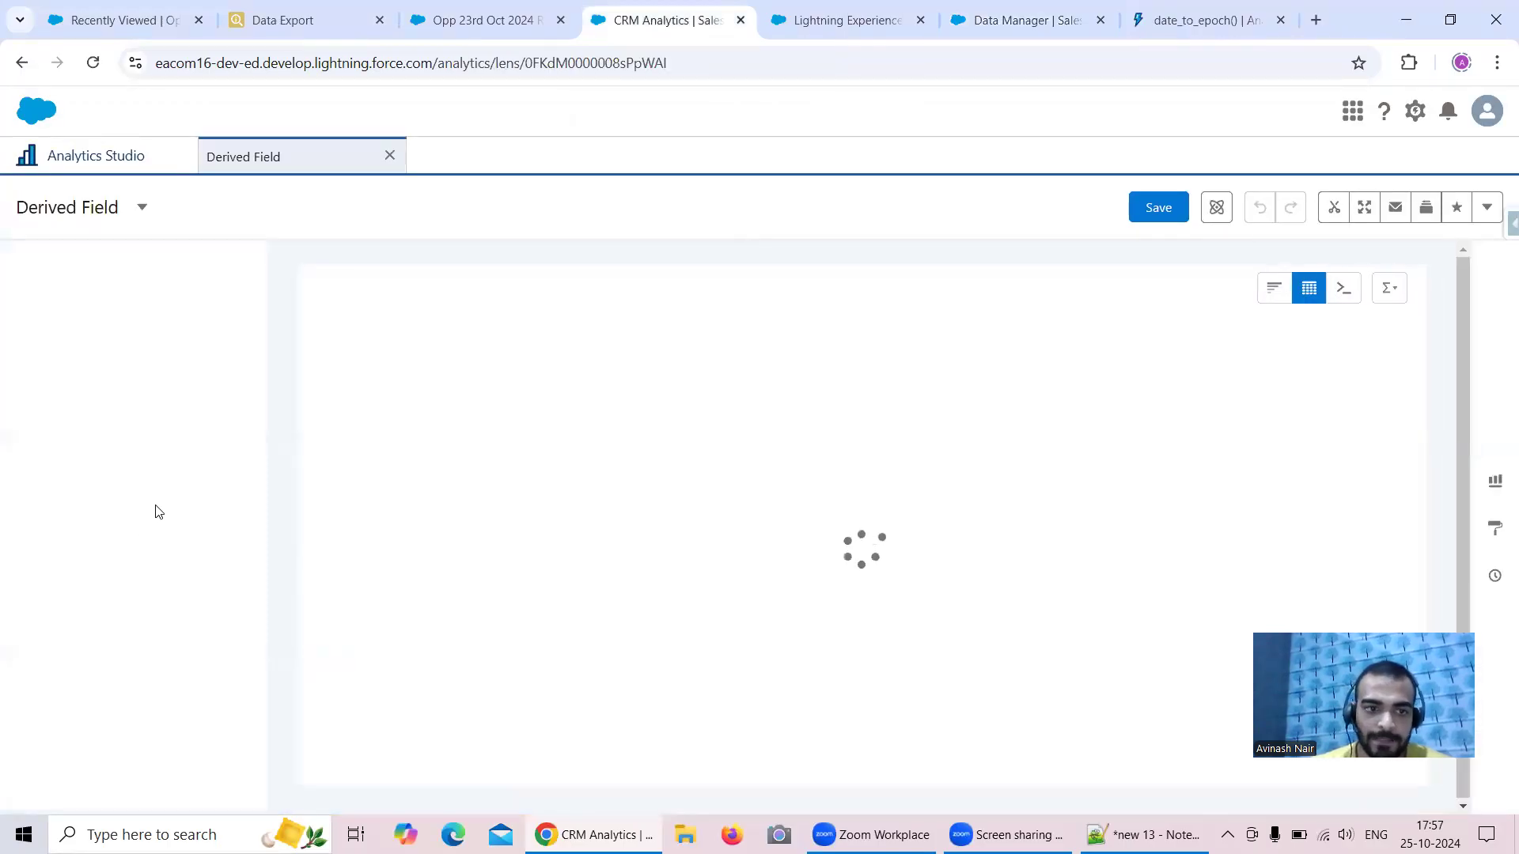
- Add the EffectiveOpportunityAge measure to the Derived Field lens's table columns and apply the selection
scroll(176, 502, down, 15)
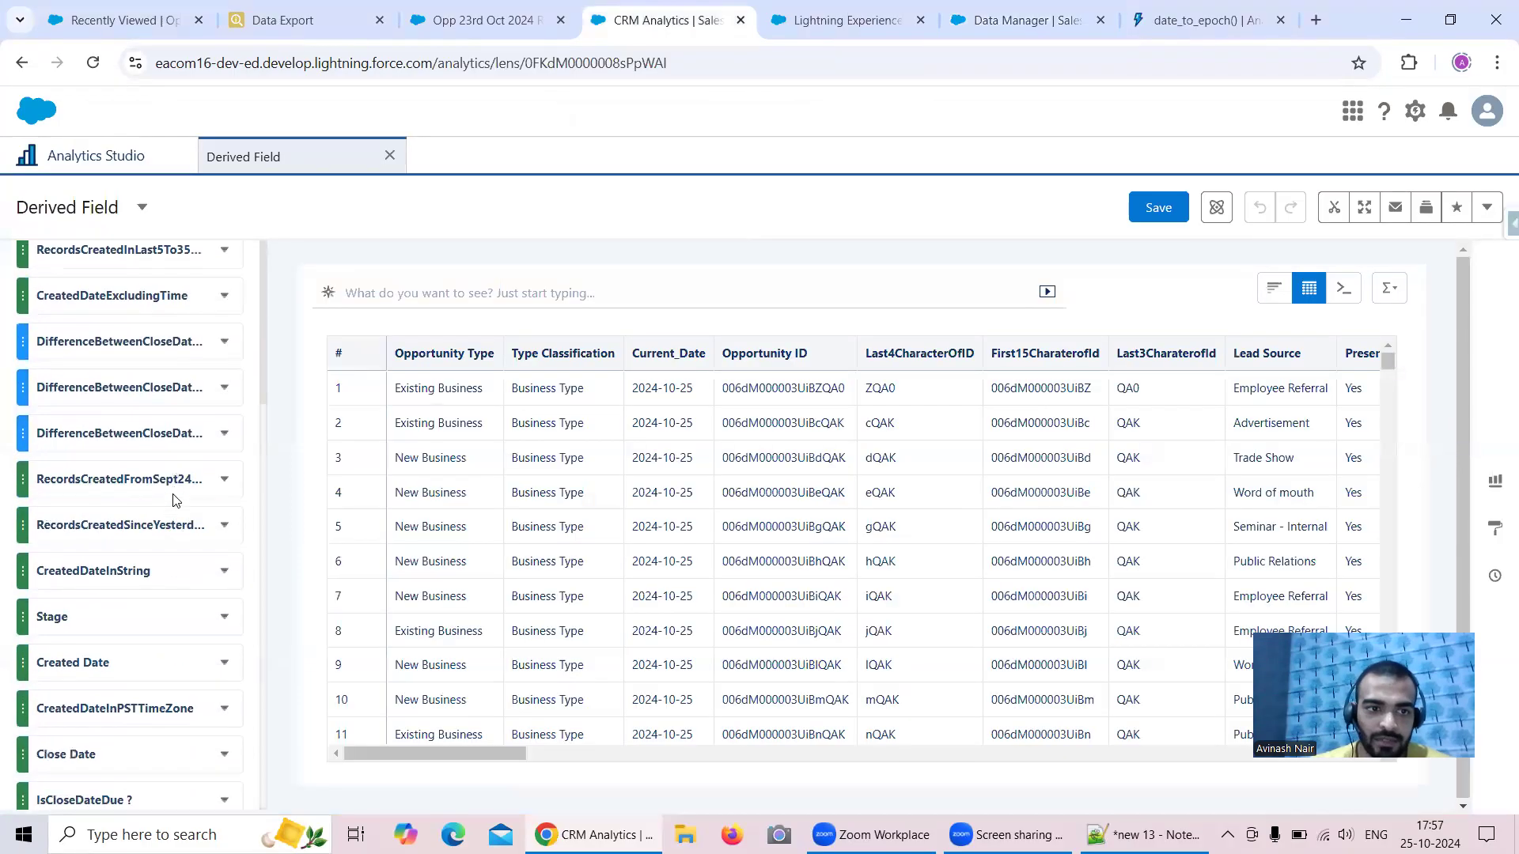
click(131, 708)
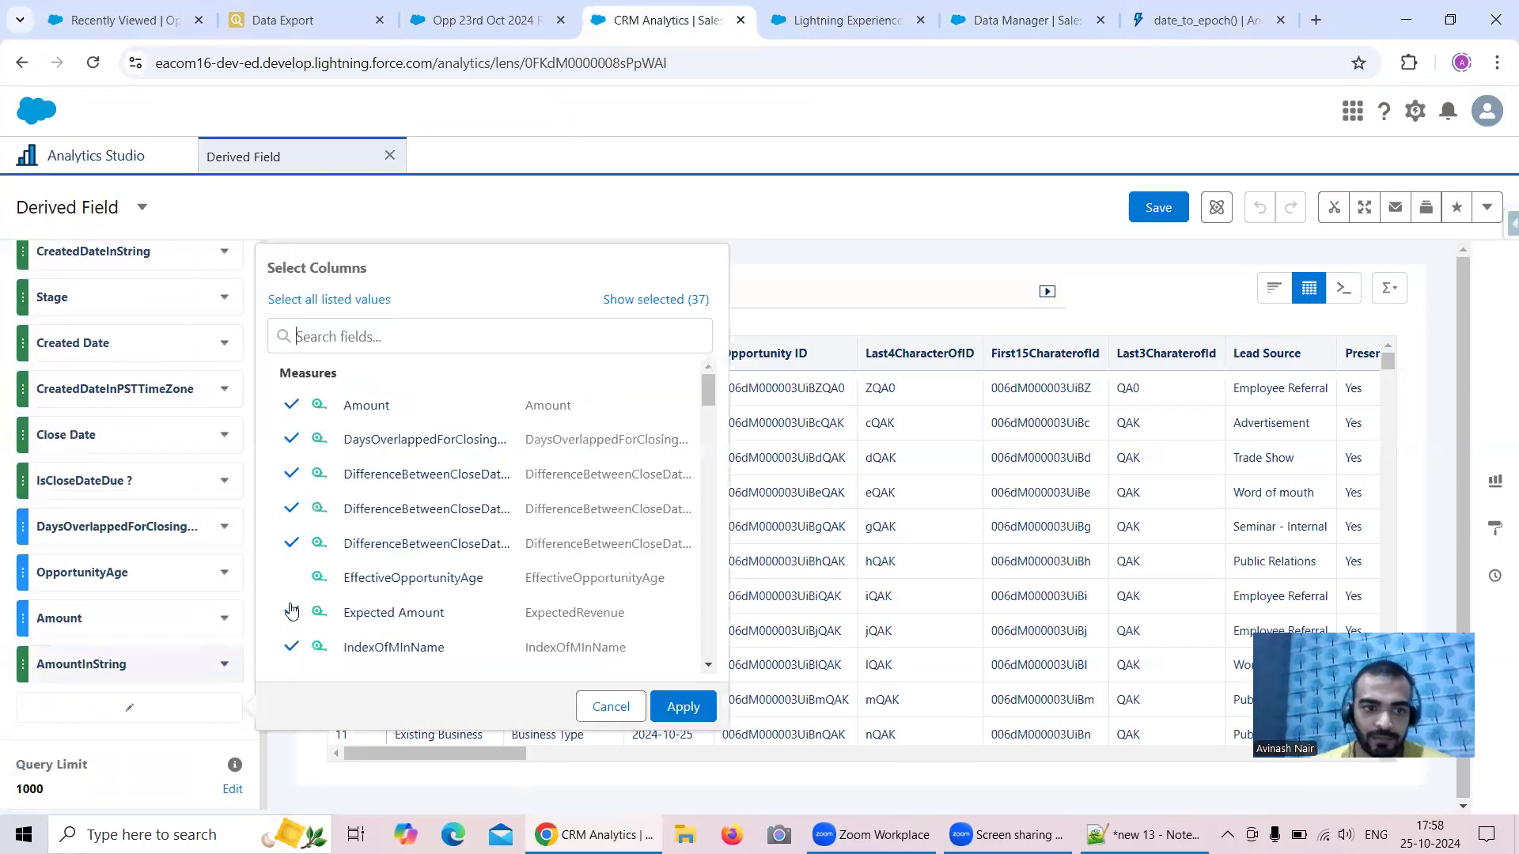
click(393, 338)
text(Eff)
click(400, 404)
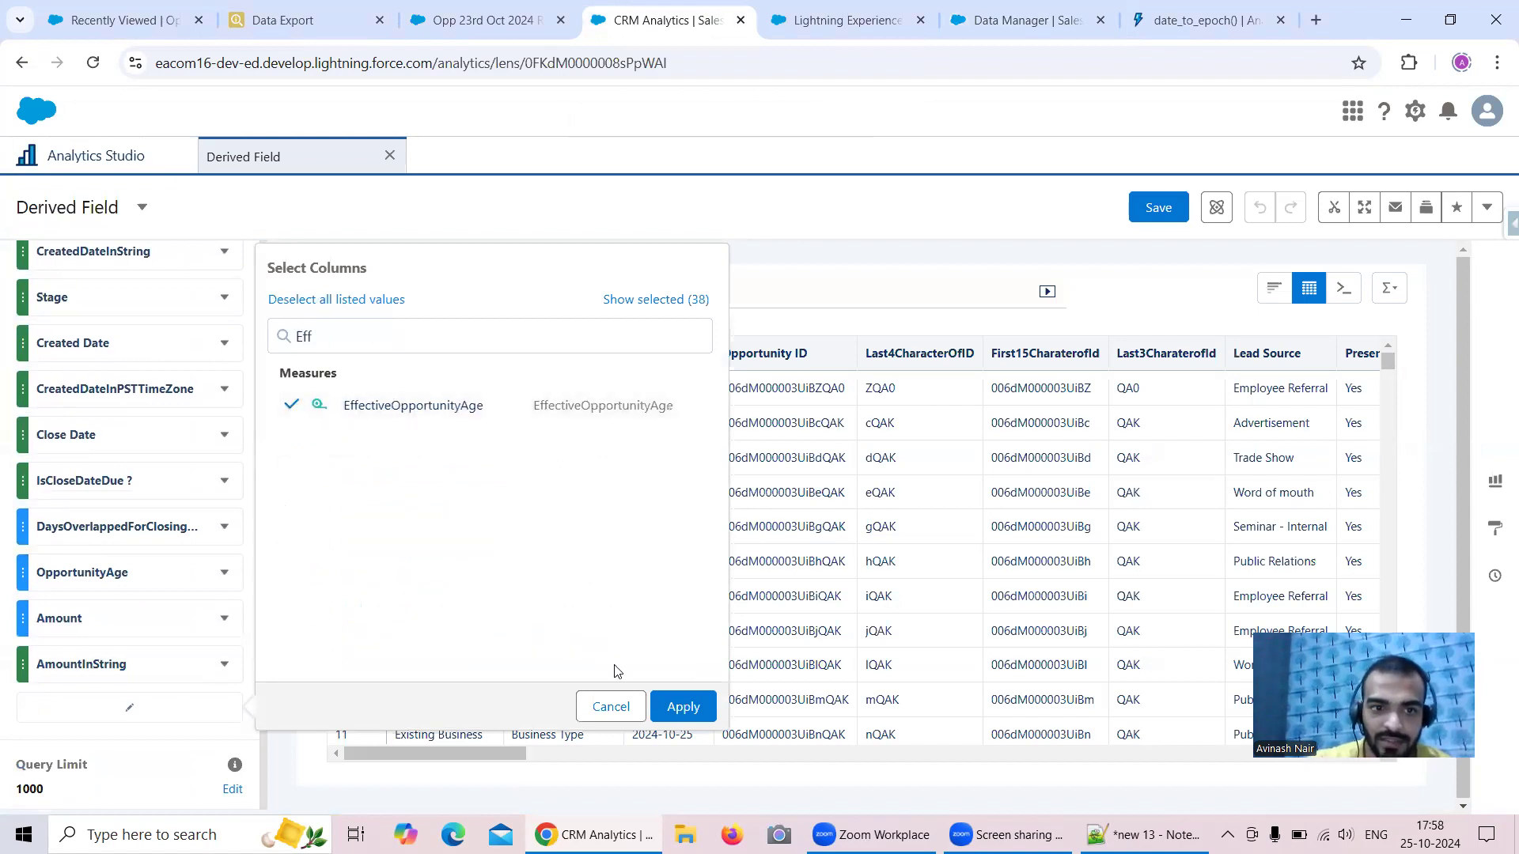
- Remove the Created Date and Close Date columns from the lens table and apply the selection
click(144, 708)
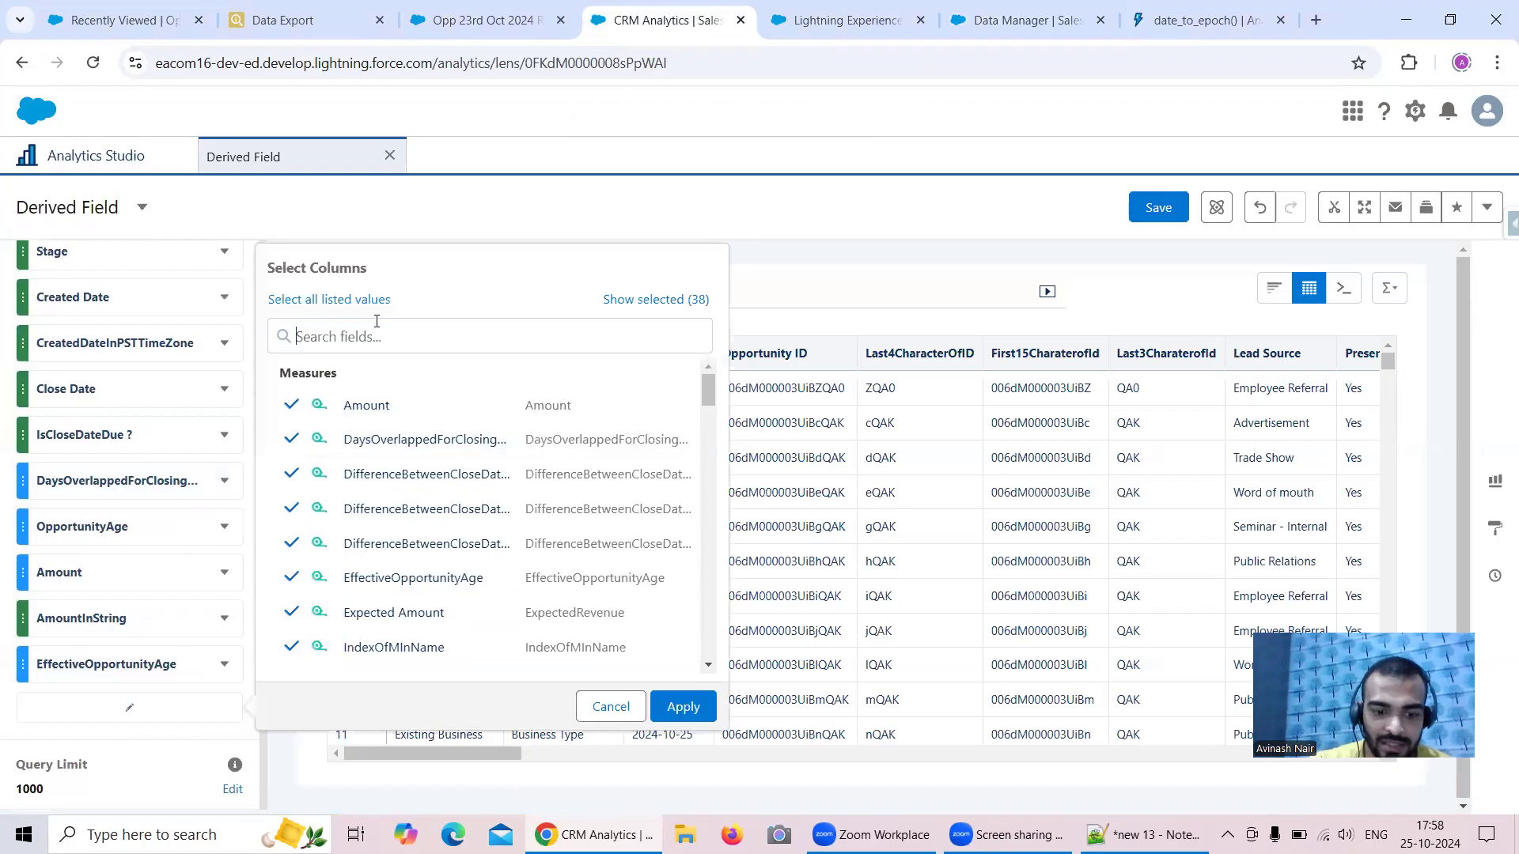
text(Crea)
click(385, 537)
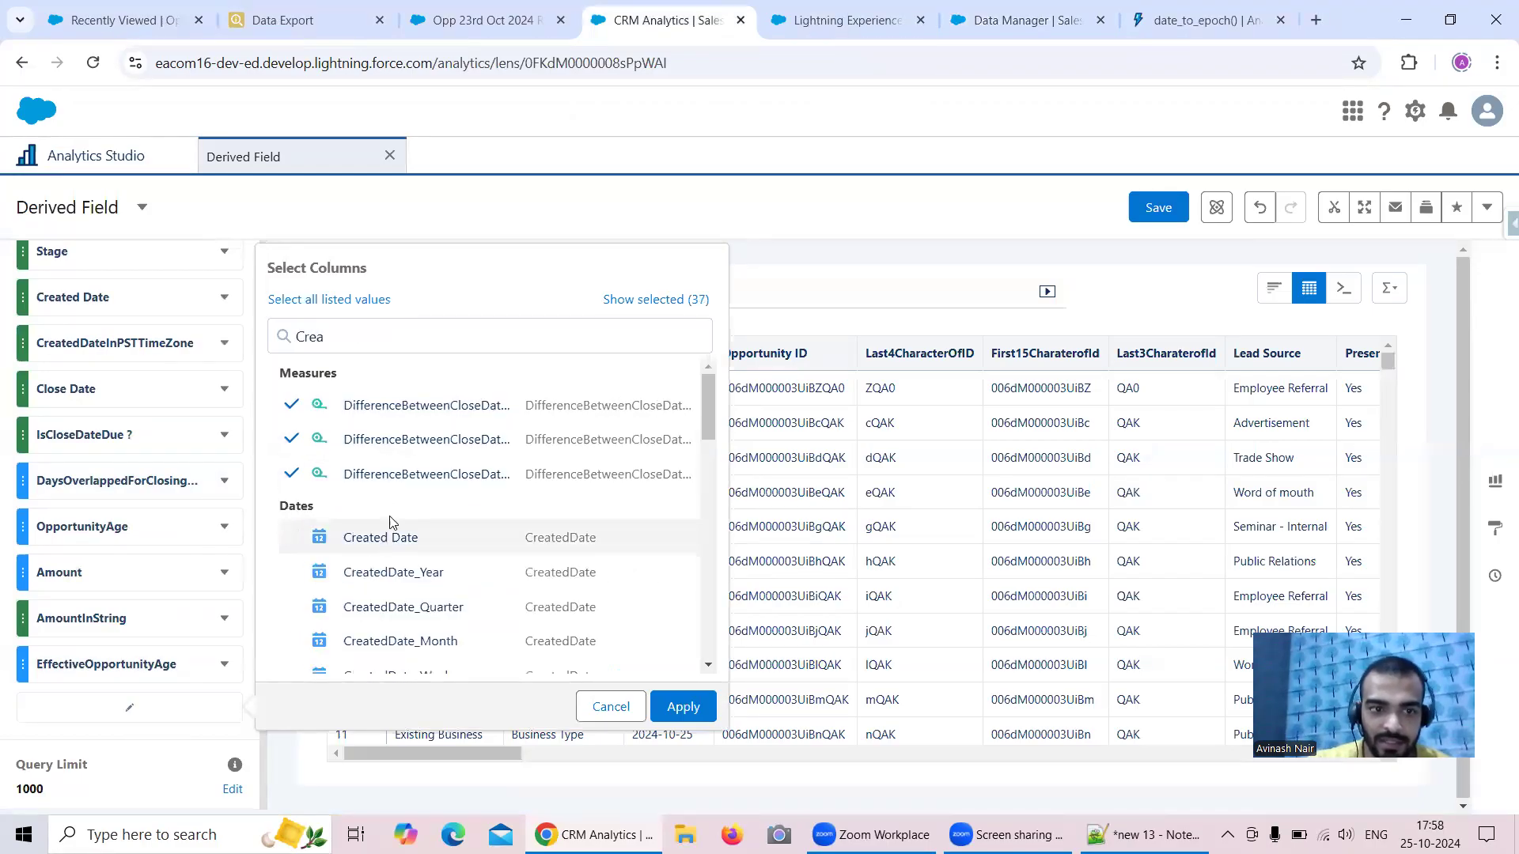
click(358, 334)
key(BackSpace)
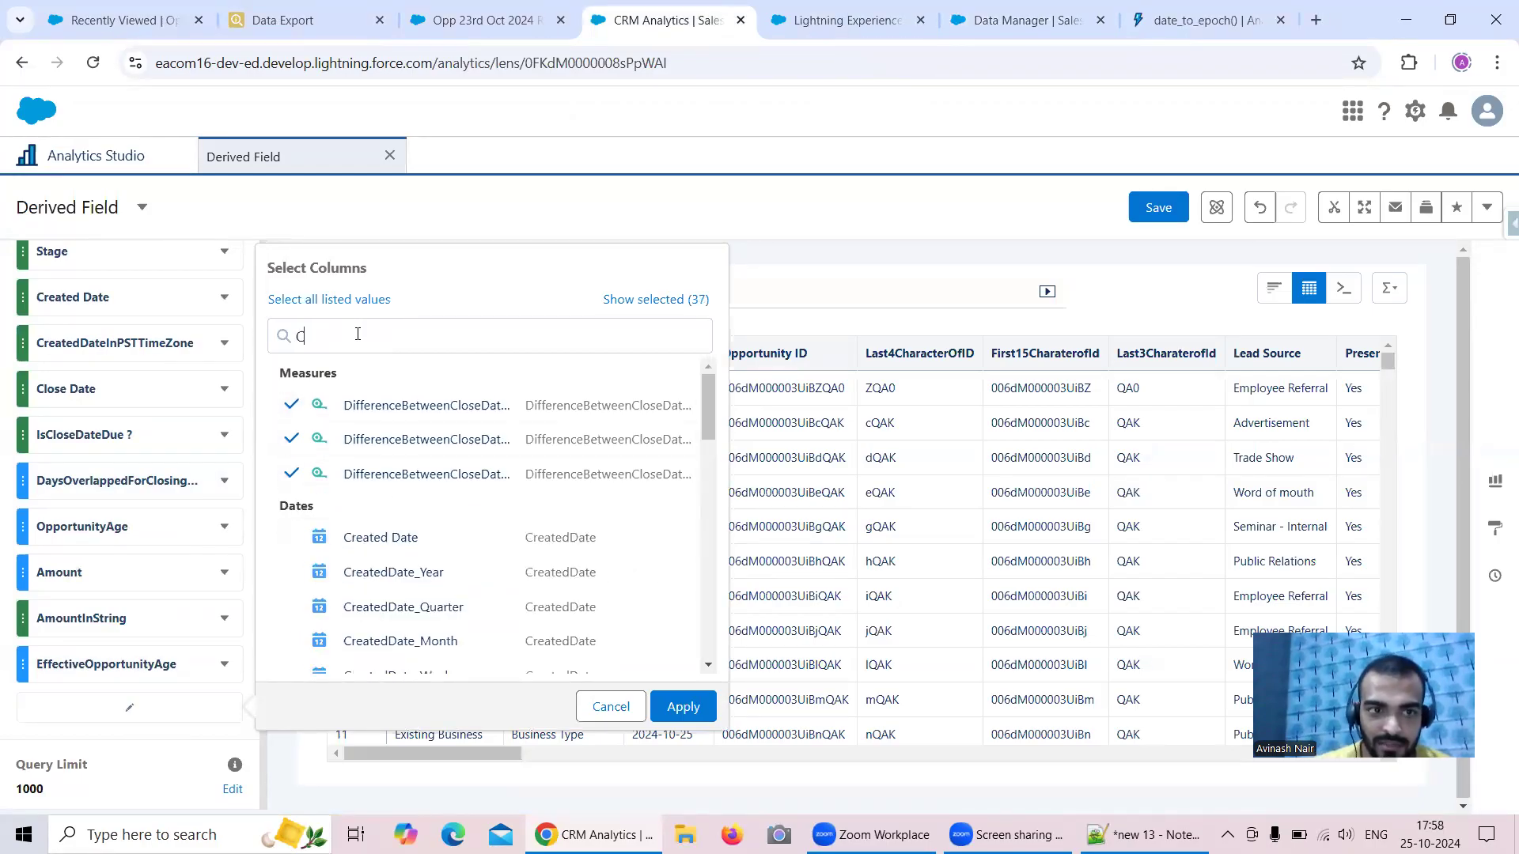
text(los)
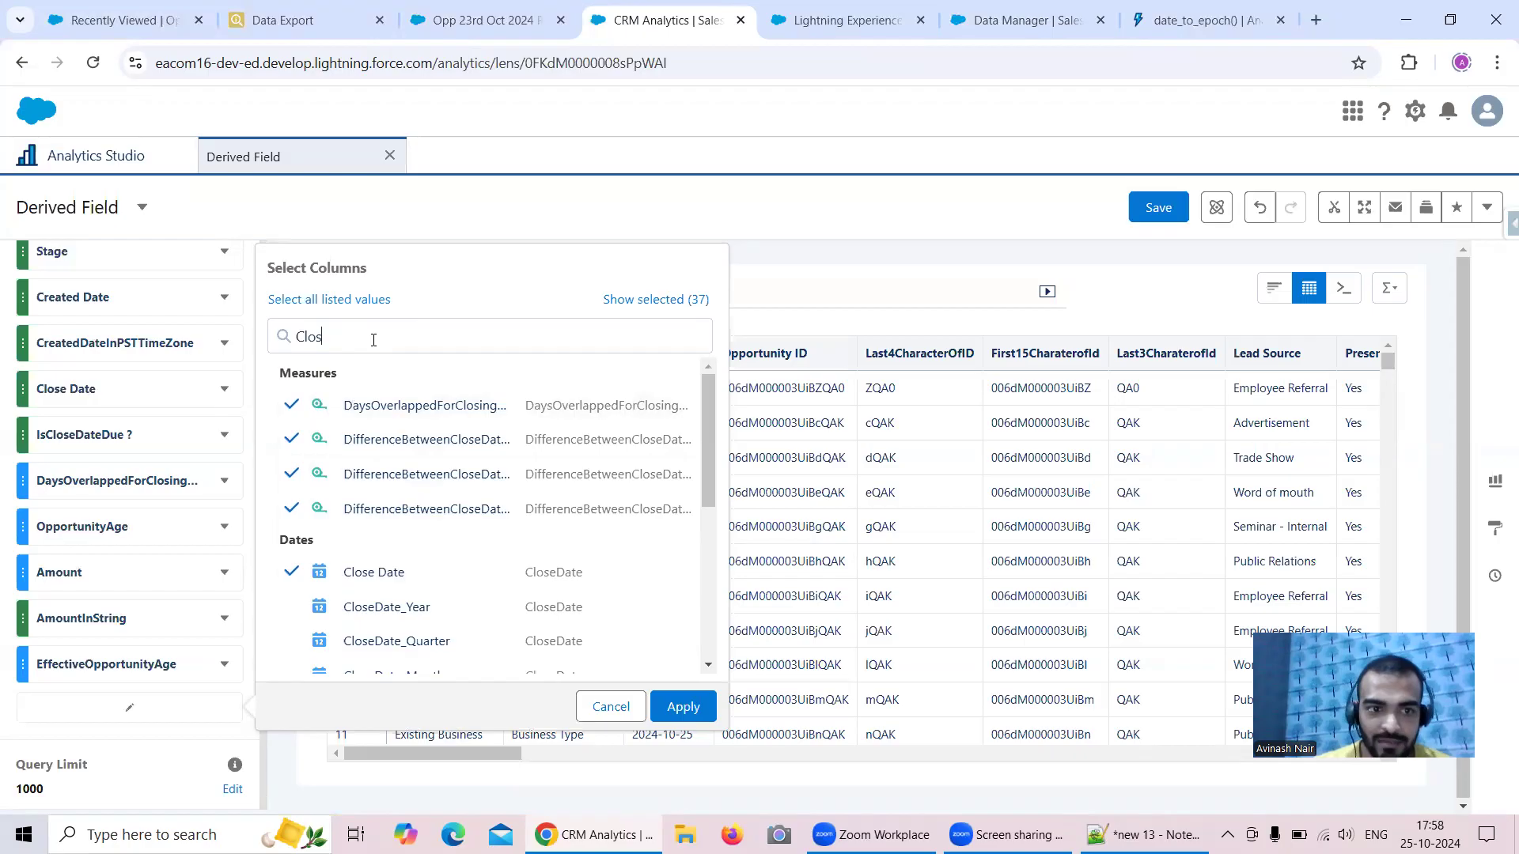
click(374, 572)
click(682, 707)
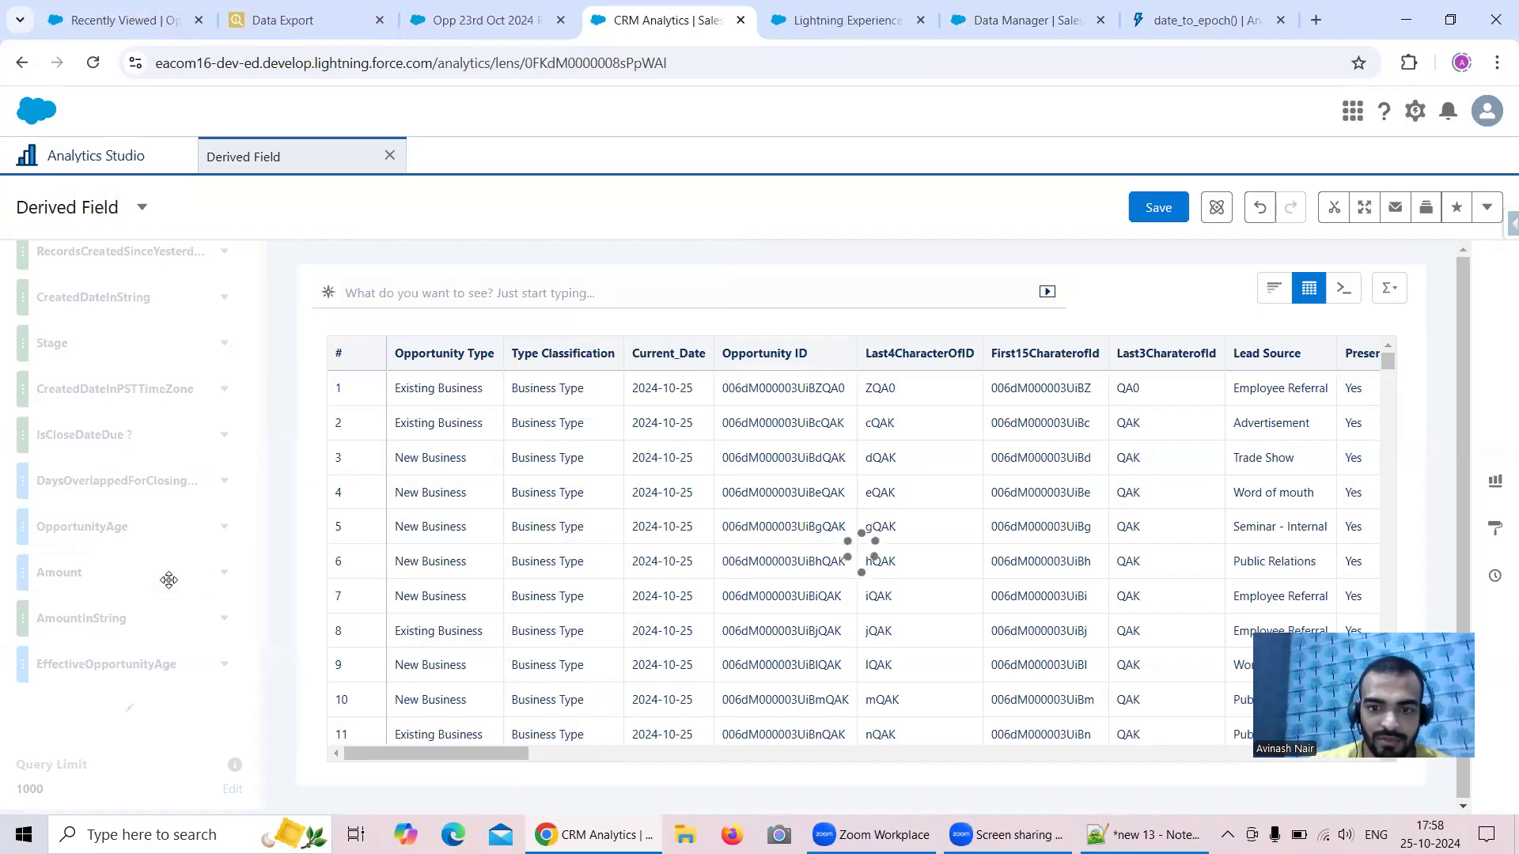
- Add the Created Date and Close Date columns back at the end of the lens table and apply the selection
click(131, 708)
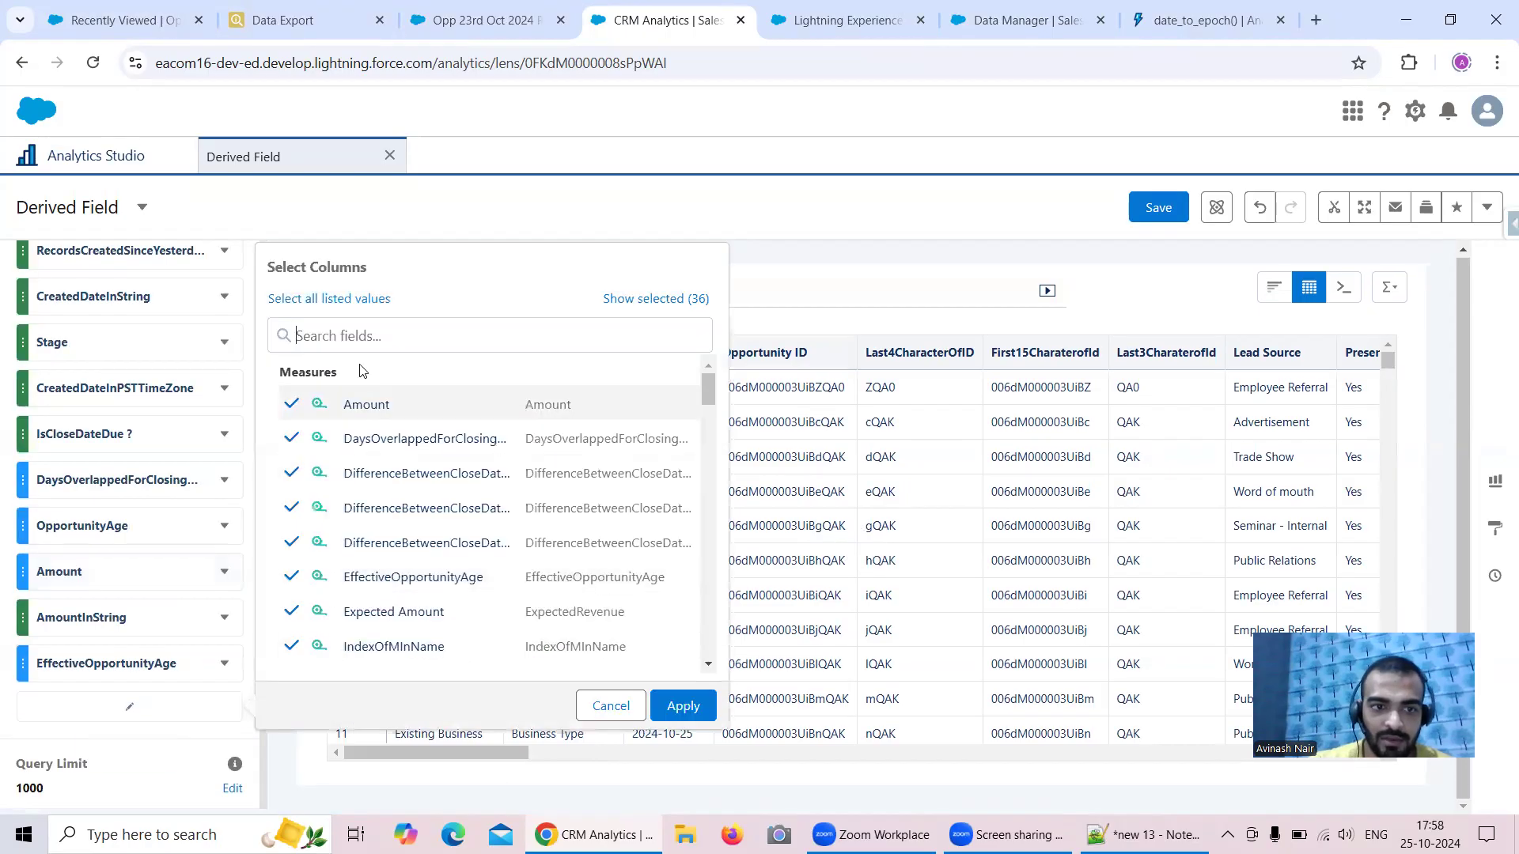
text(Crea)
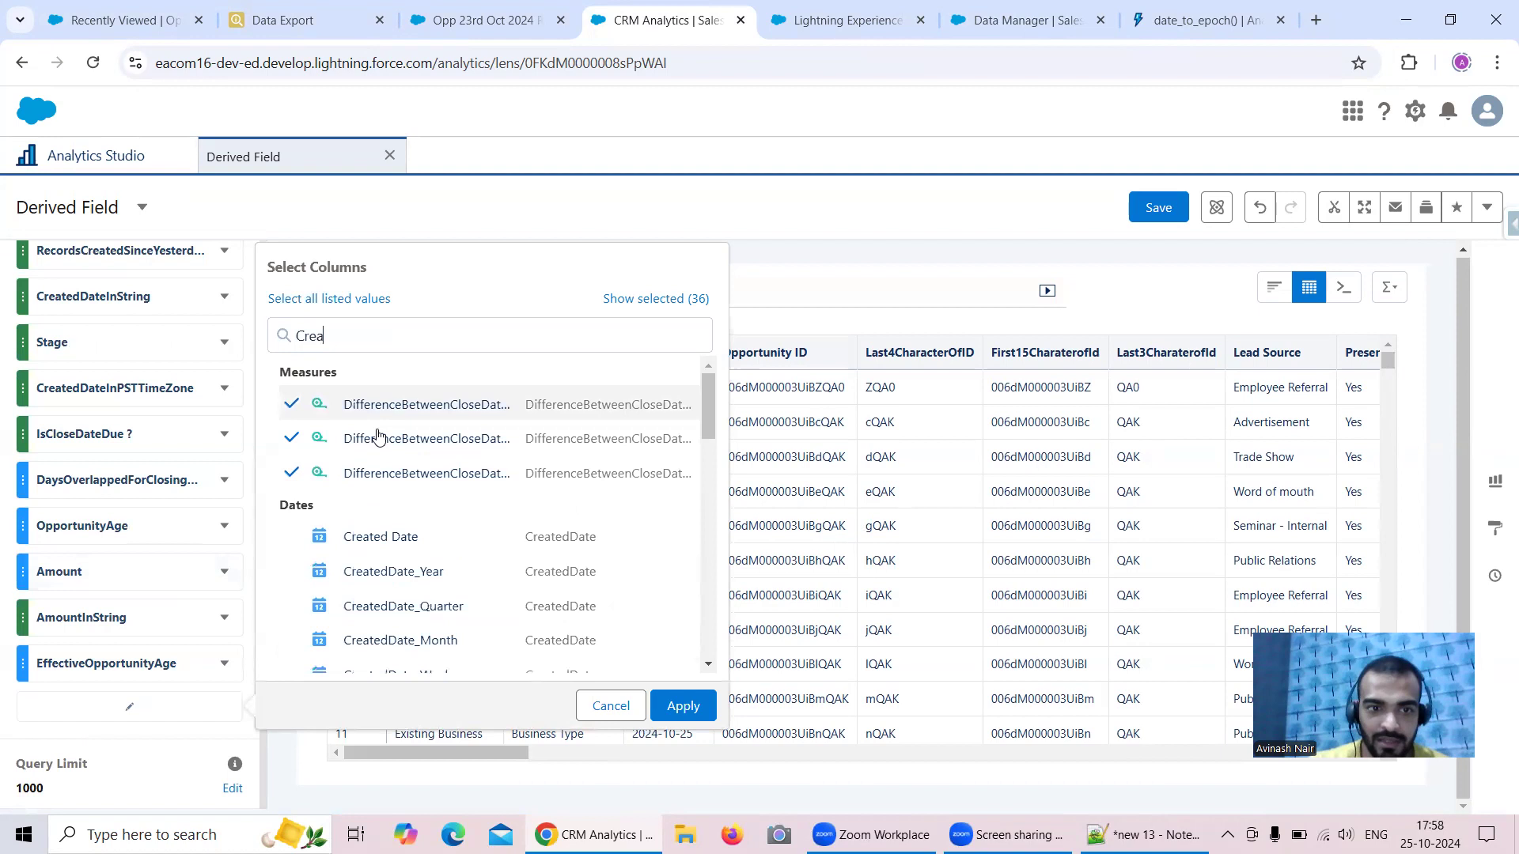
click(394, 541)
key(BackSpace)
key(BackSpace)
key(BackSpace)
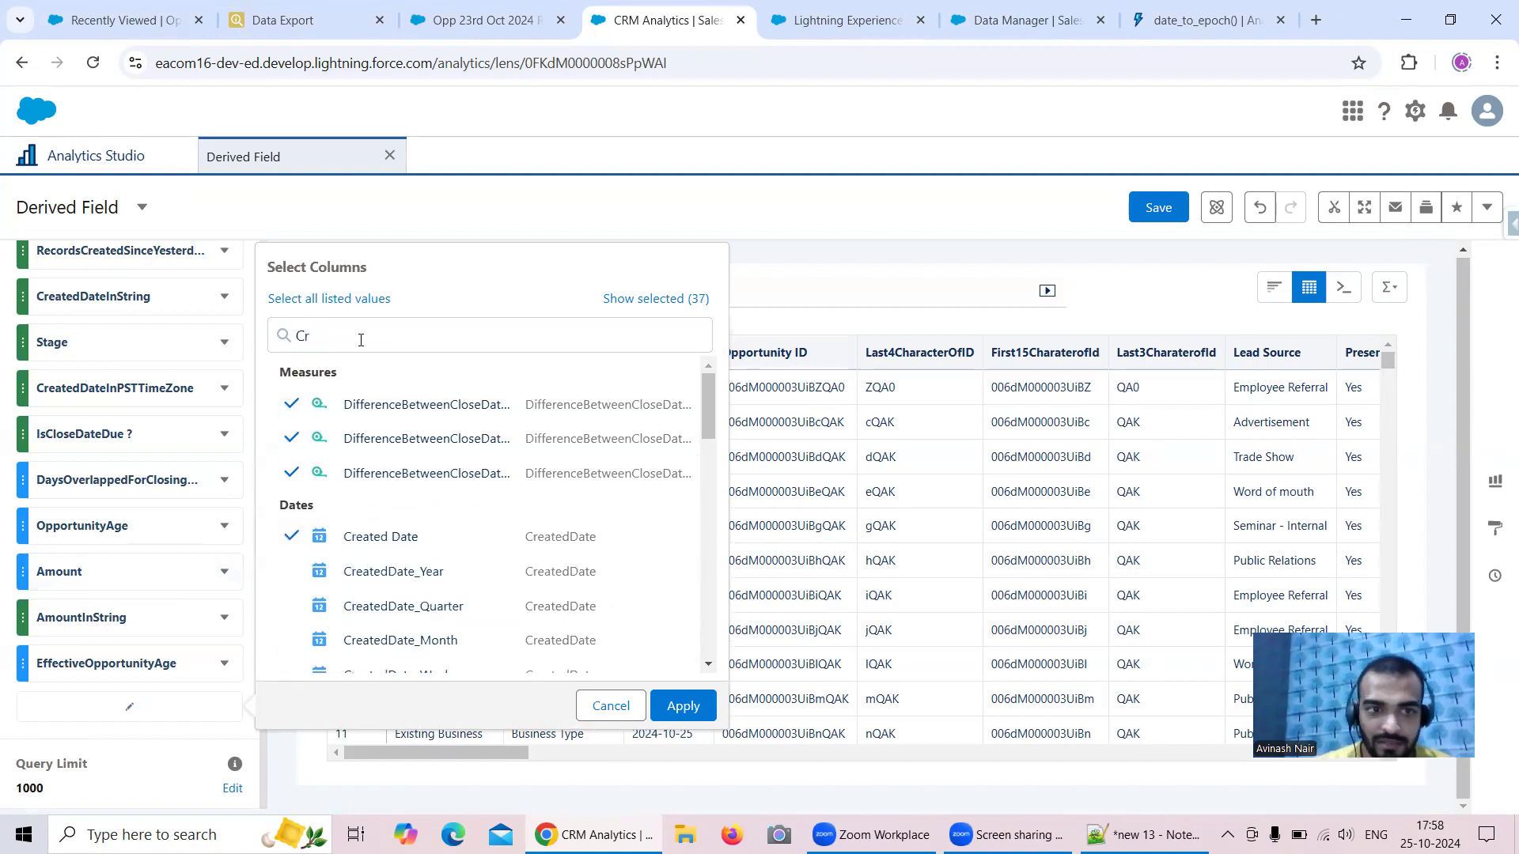
text(lo)
click(380, 571)
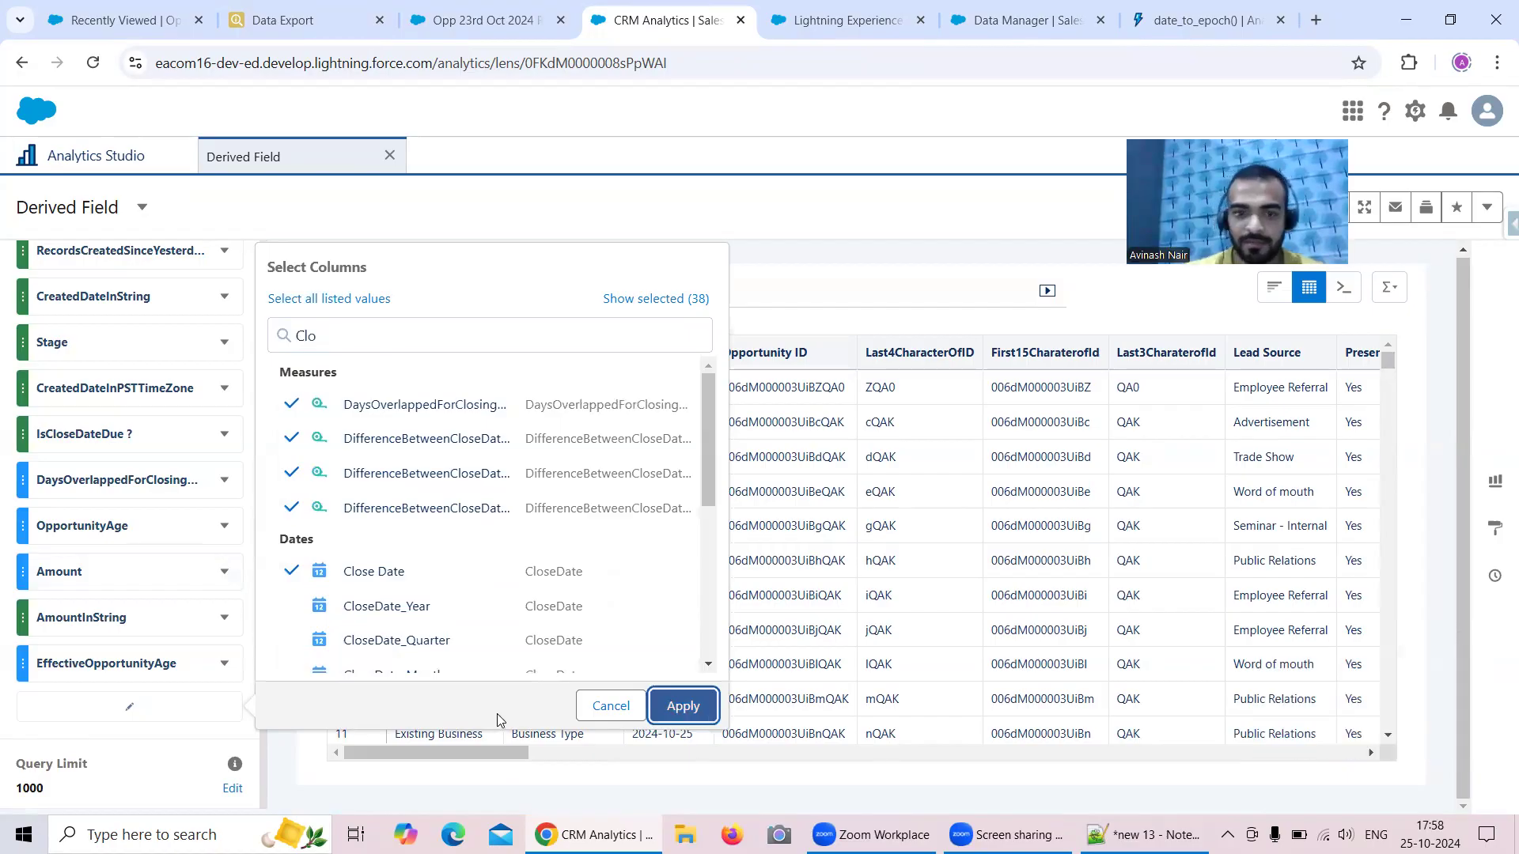
- Move the Created Date and Close Date columns directly ahead of EffectiveOpportunityAge in the lens table
drag(509, 753, 1386, 780)
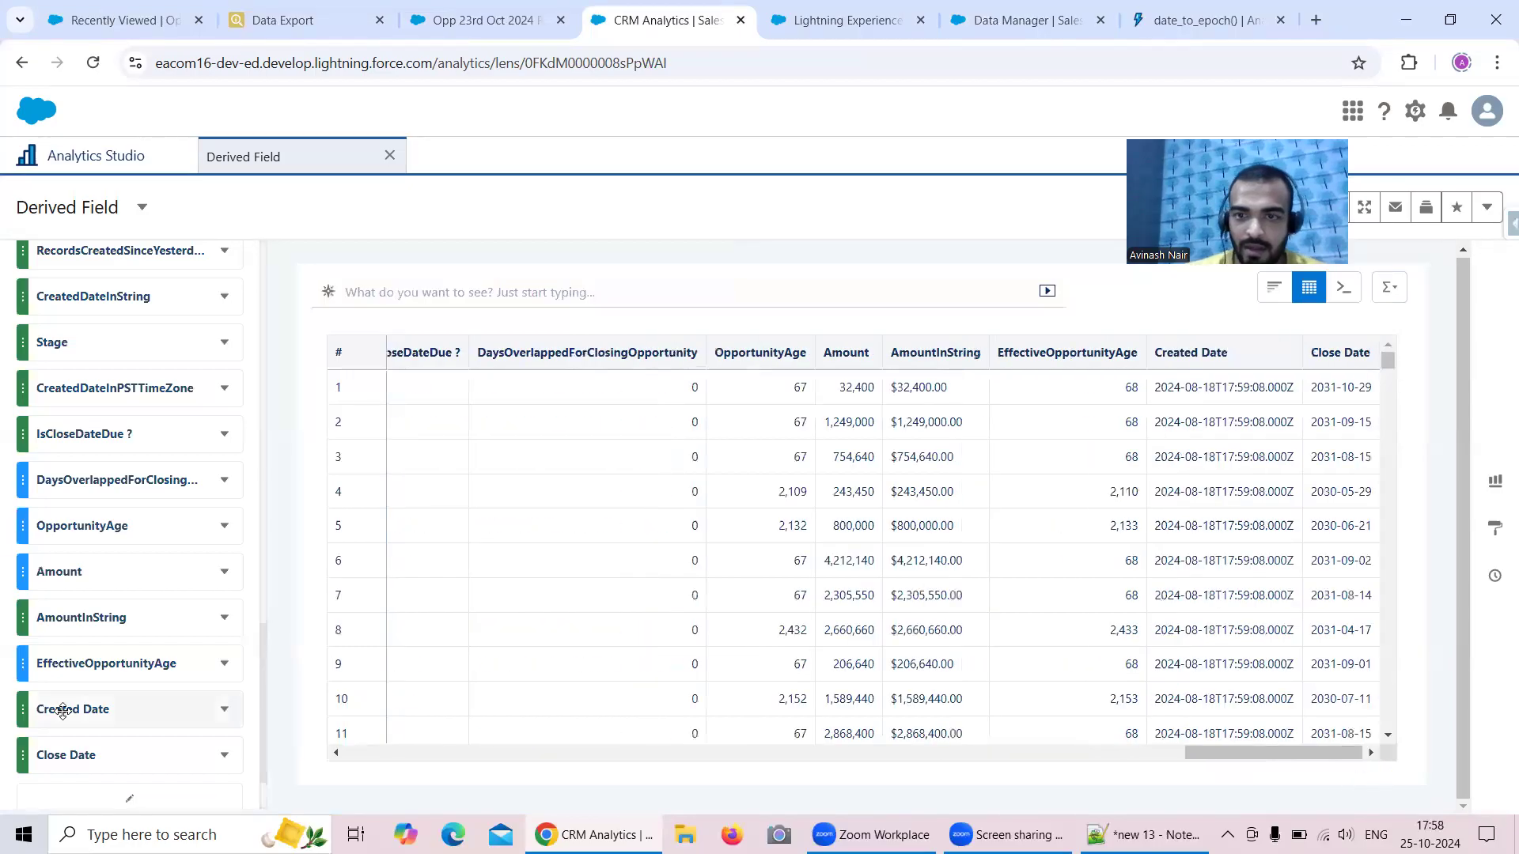
scroll(95, 617, down, 2)
drag(97, 617, 101, 572)
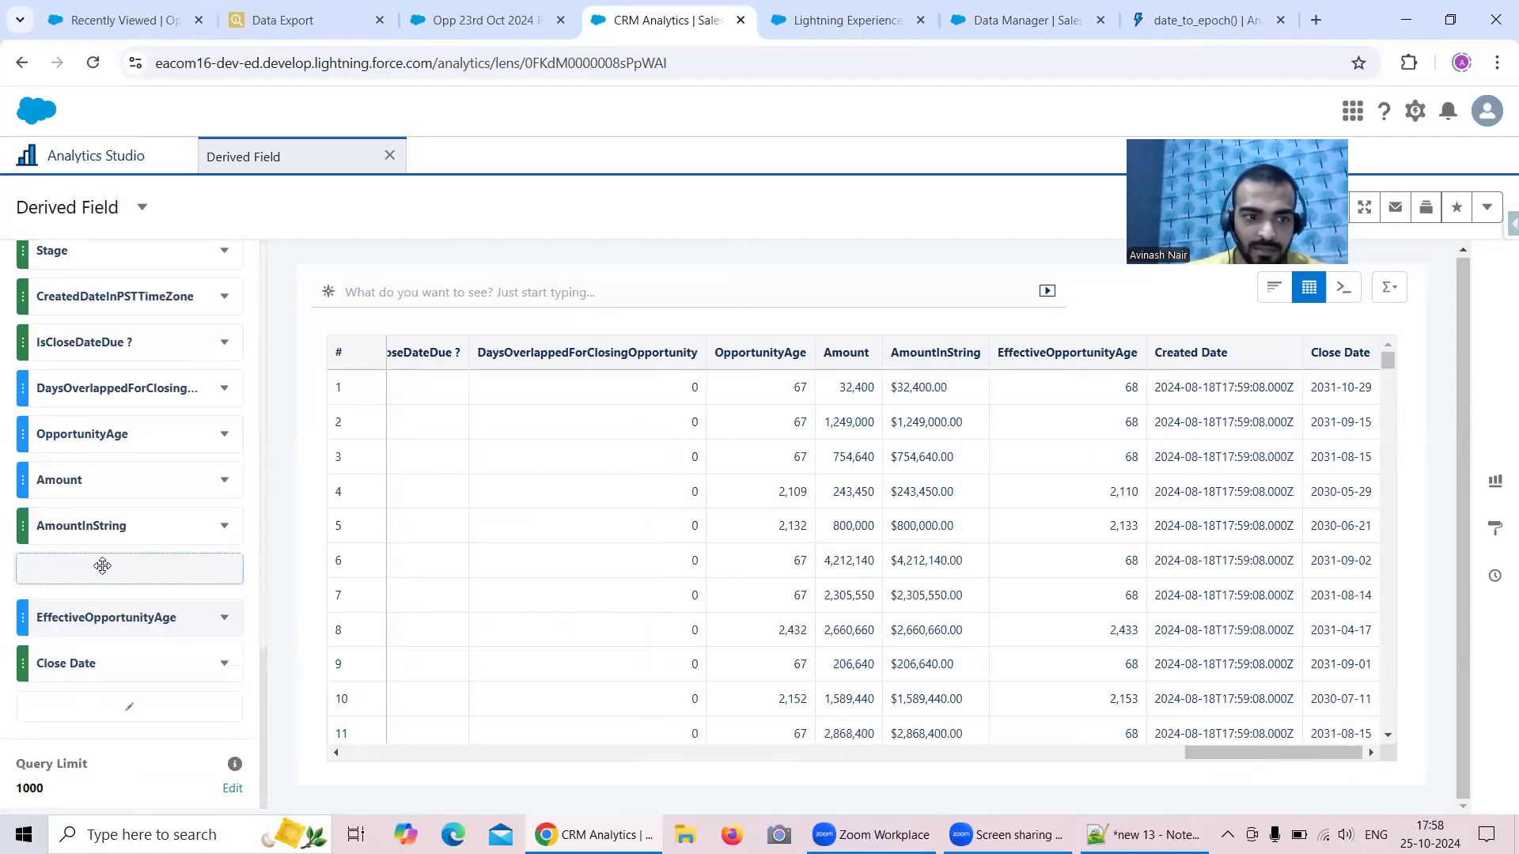
drag(100, 663, 105, 616)
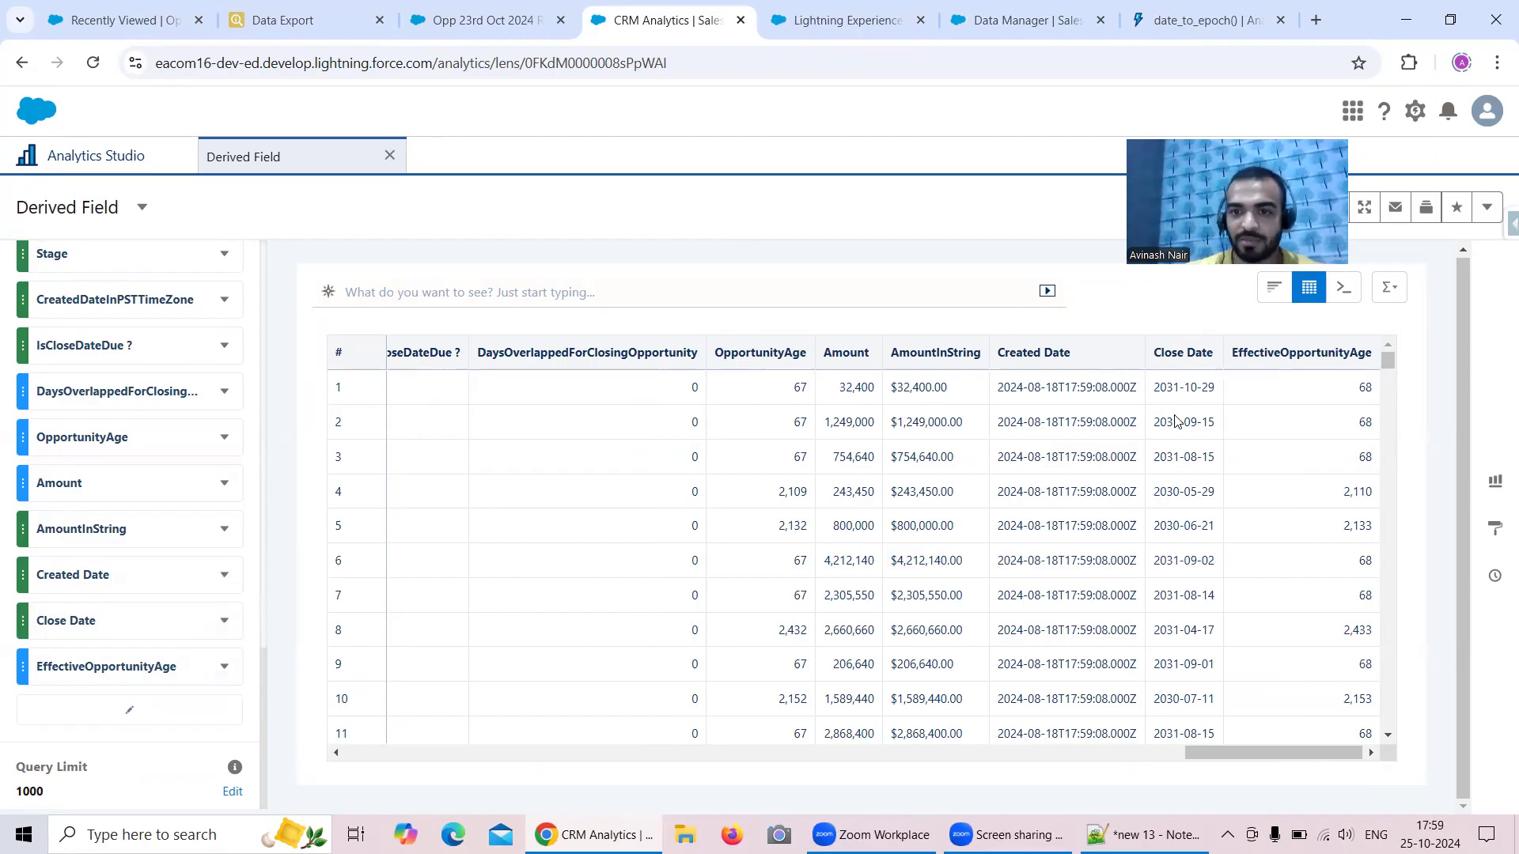
- Switch to the Data Manager browser tab and open EffectiveOpportunityAge in the Free Session 6 dataflow's Derived Fields node
click(1027, 28)
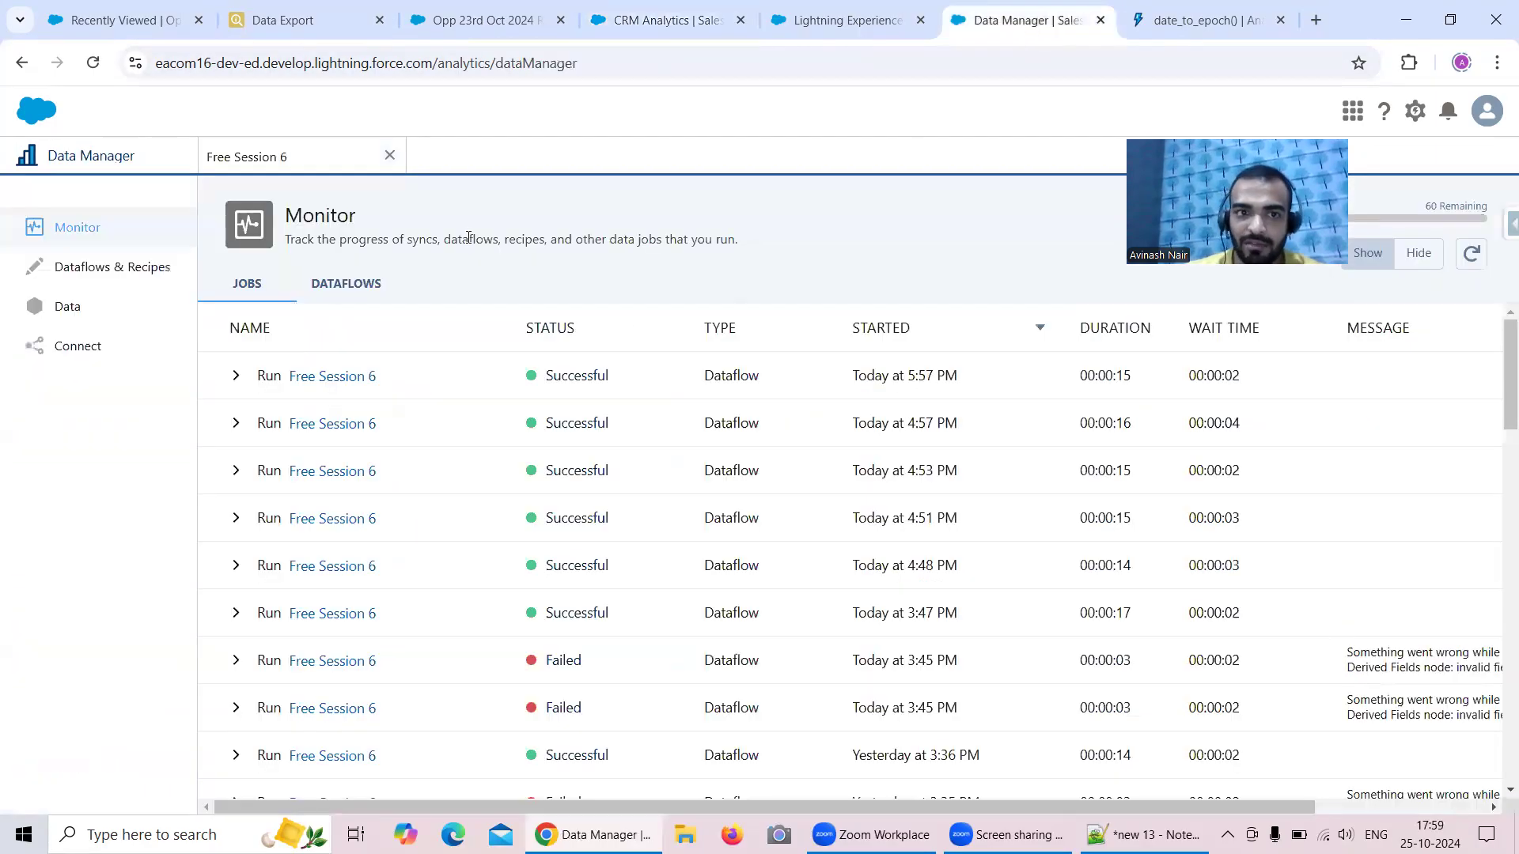
click(324, 158)
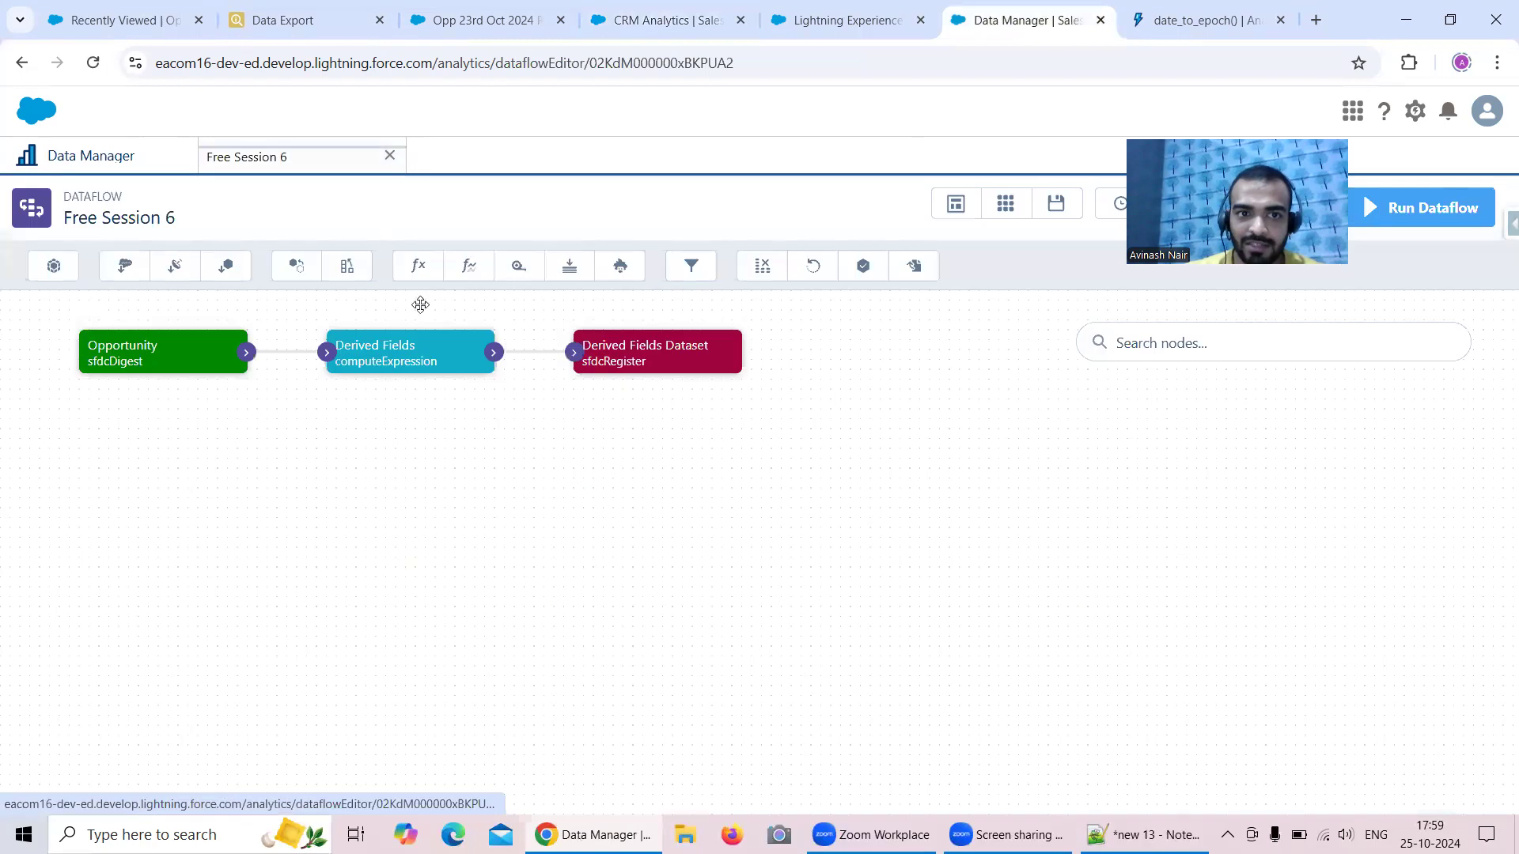
click(400, 353)
scroll(787, 514, down, 10)
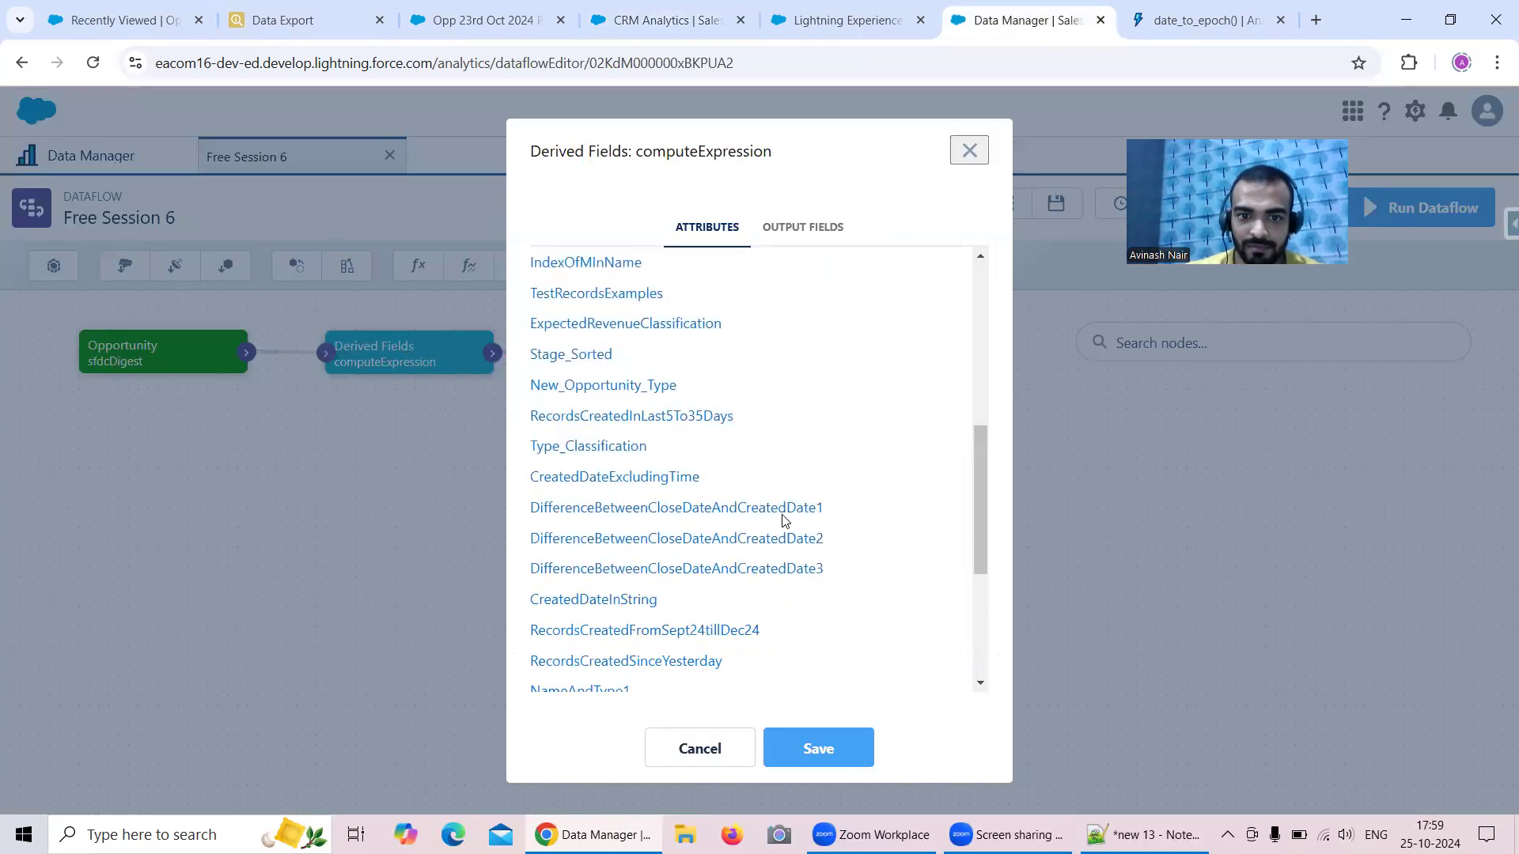
click(624, 607)
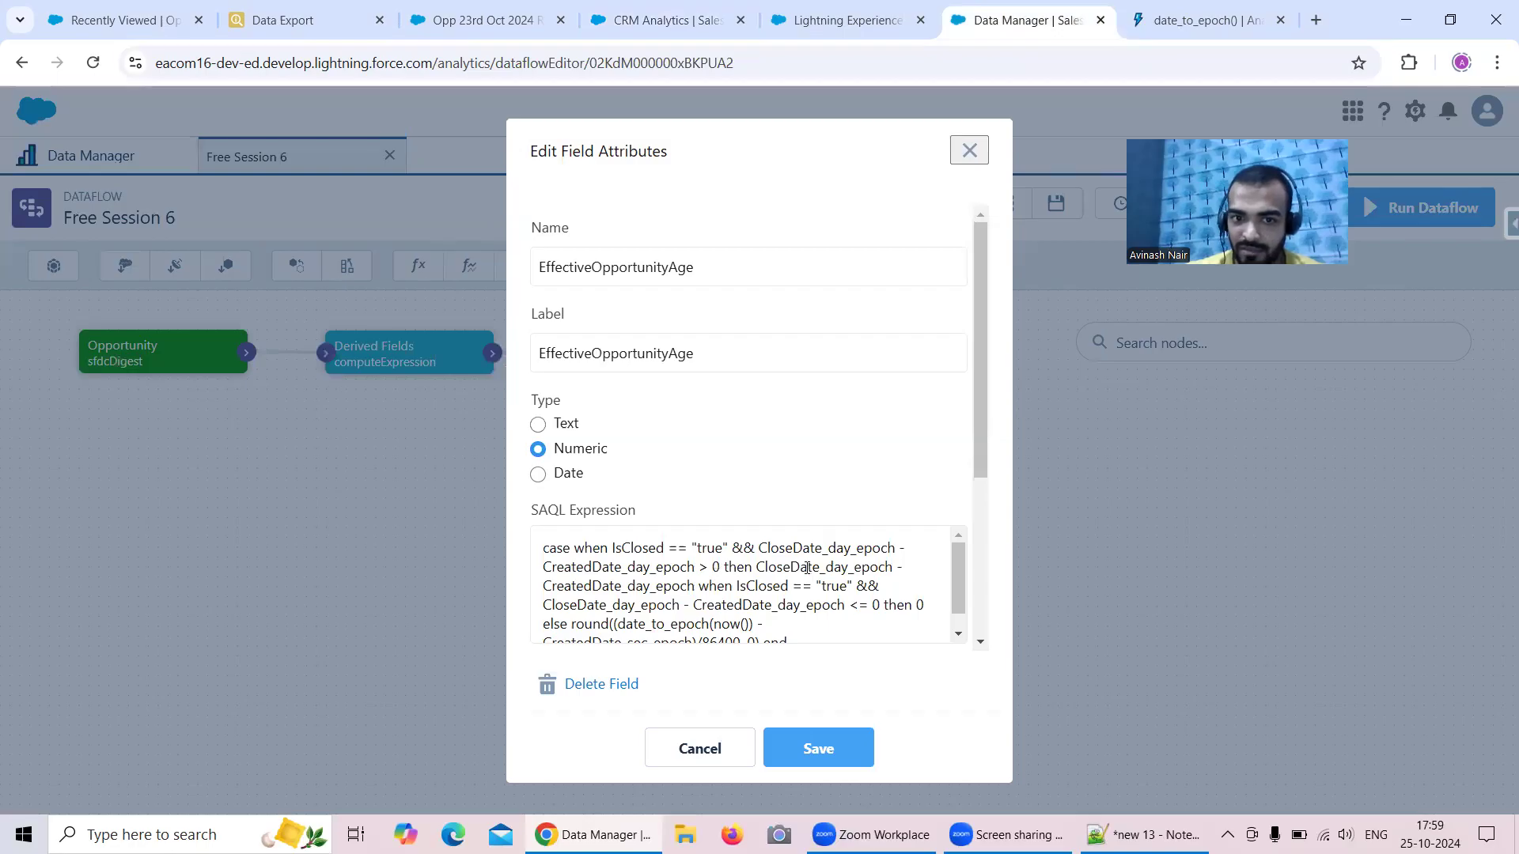
- Examine EffectiveOpportunityAge's SAQL expression, focusing on the date_to_epoch(now()) calculation in the else branch
scroll(755, 589, down, 1)
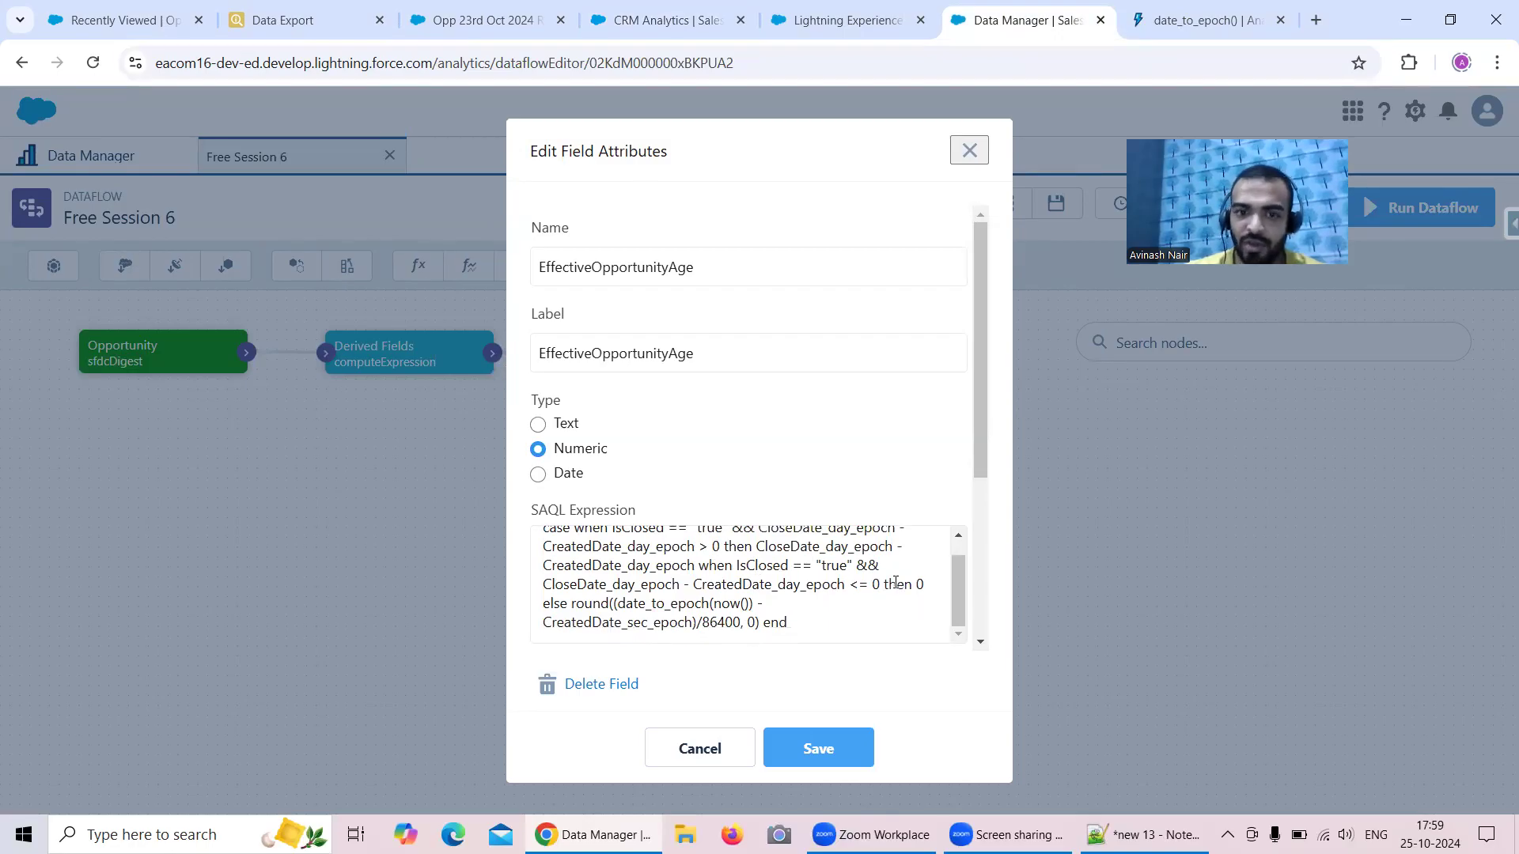
scroll(759, 562, down, 1)
scroll(721, 522, up, 1)
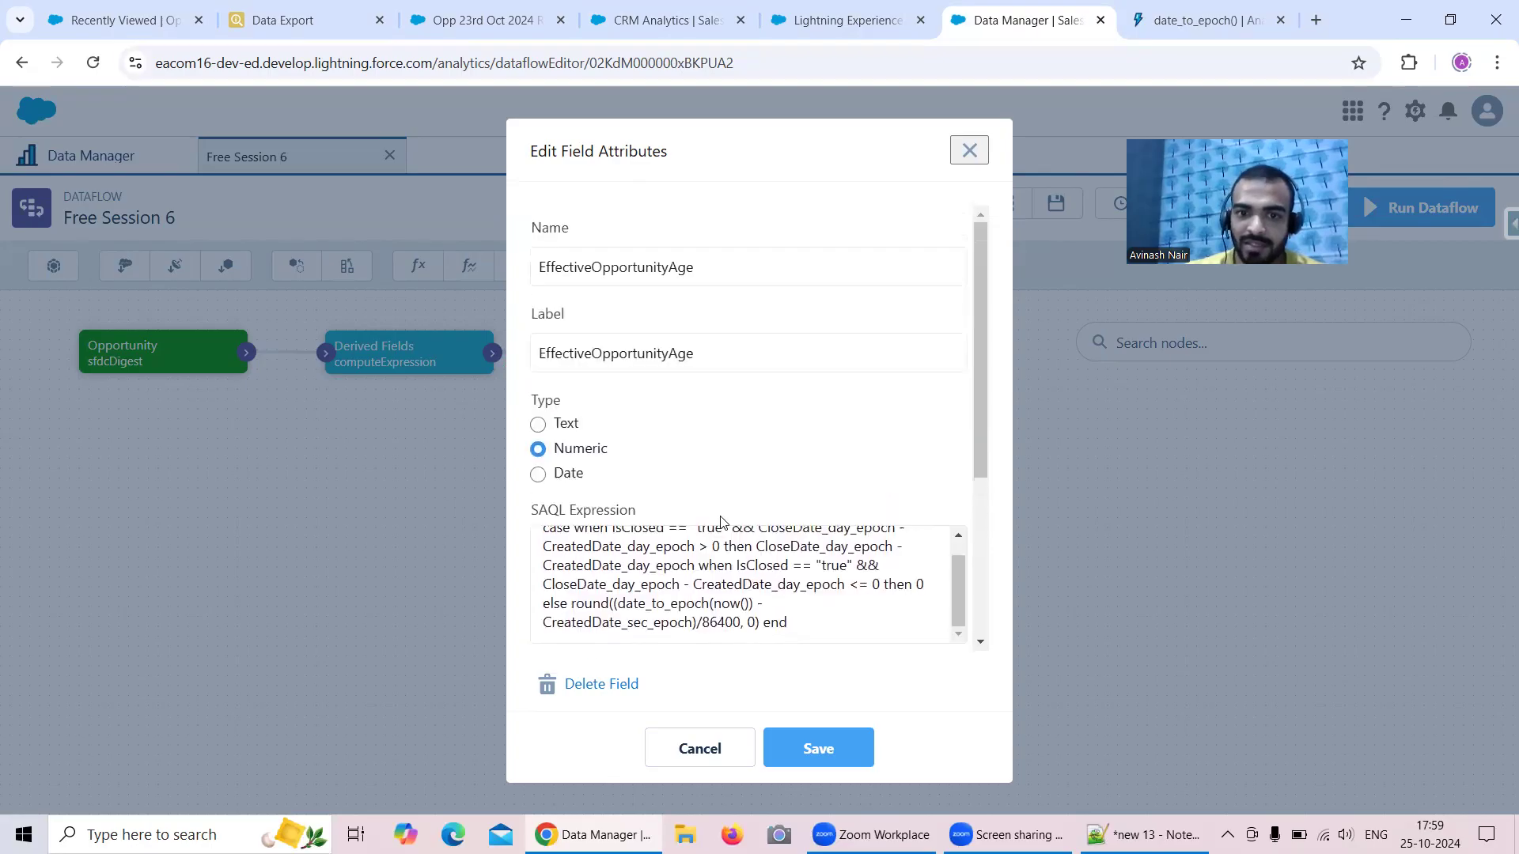
scroll(717, 554, down, 1)
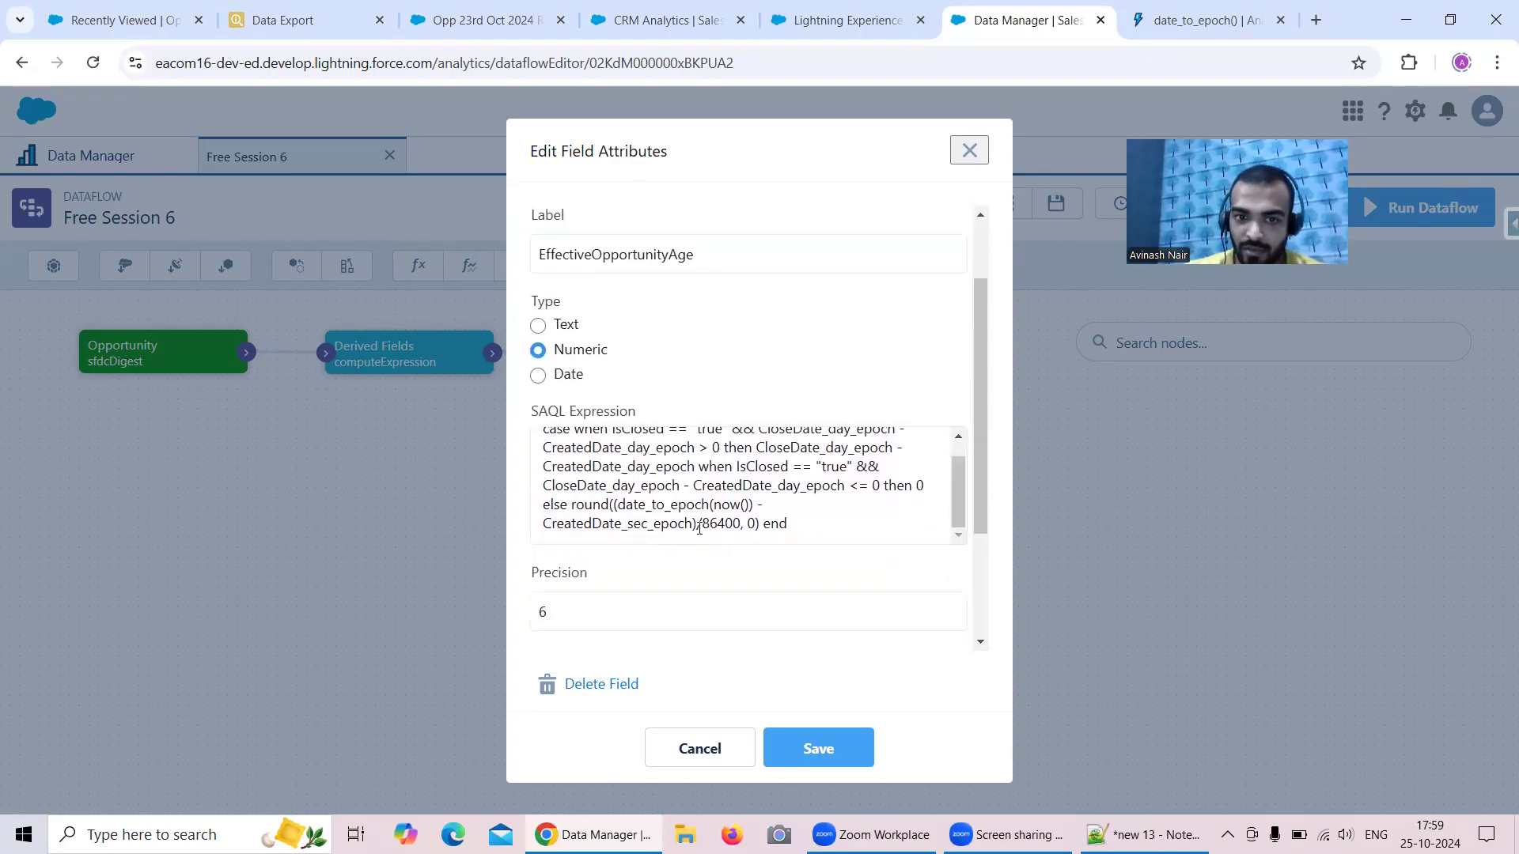
drag(617, 505, 740, 529)
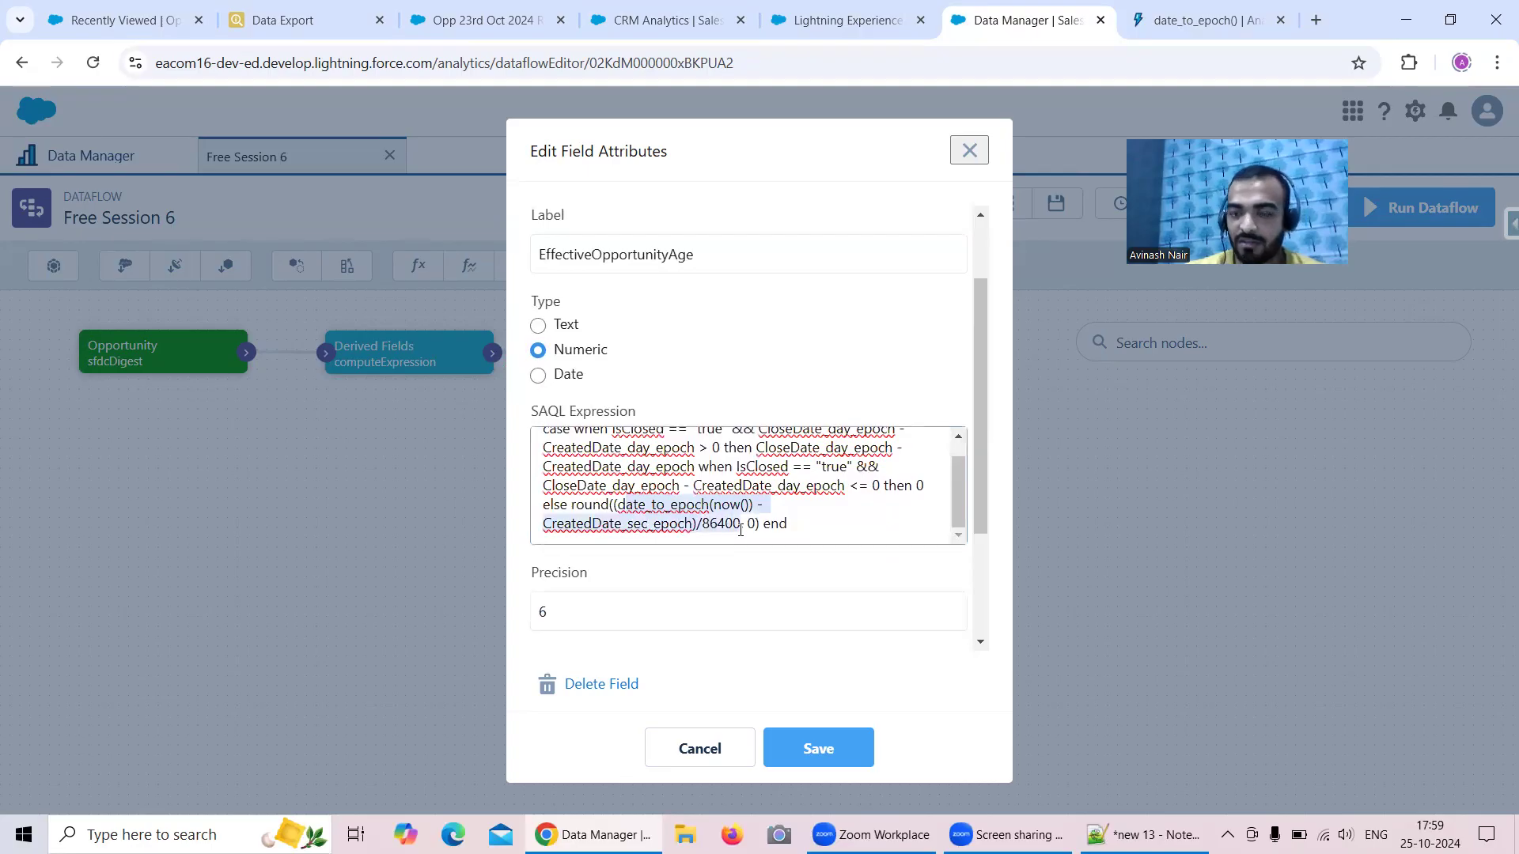
click(683, 510)
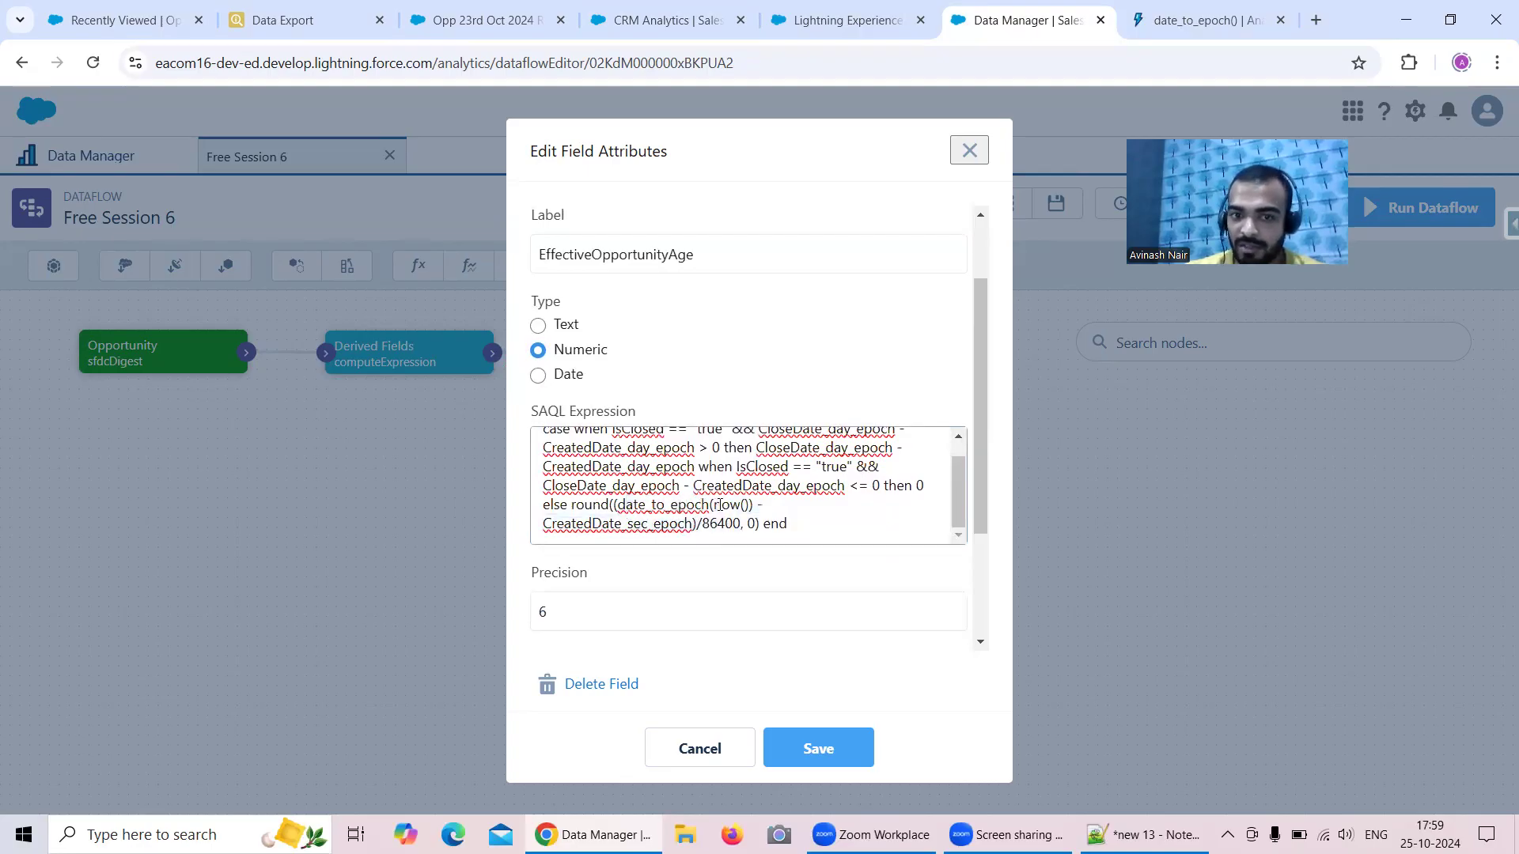